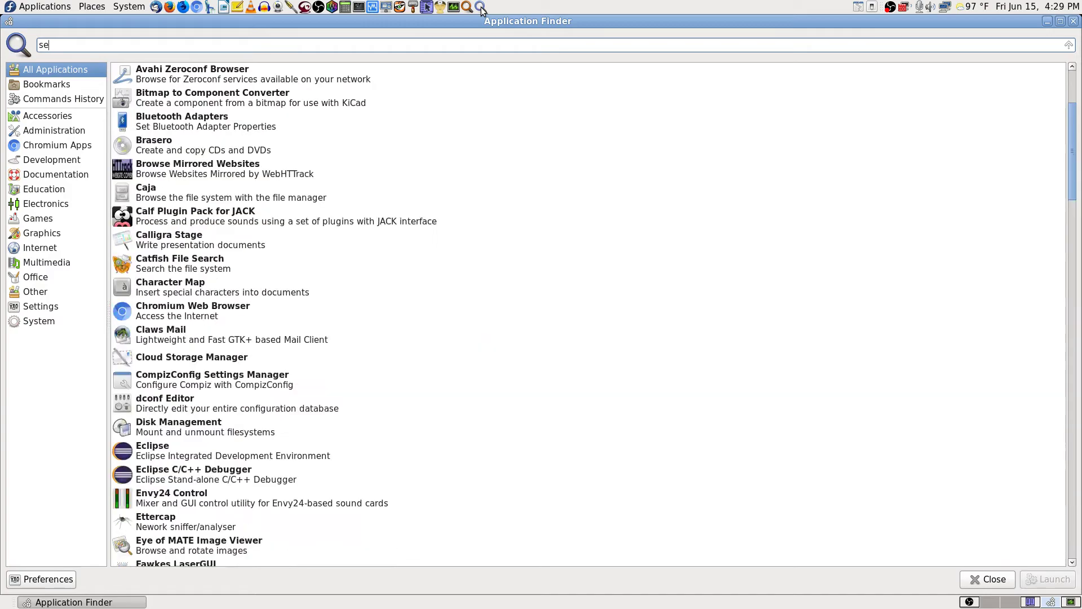
# - Search the applications for "selinu", launch the SELinux Alert Browser and maximize its window
pyautogui.write('inu')
pyautogui.press('Return')
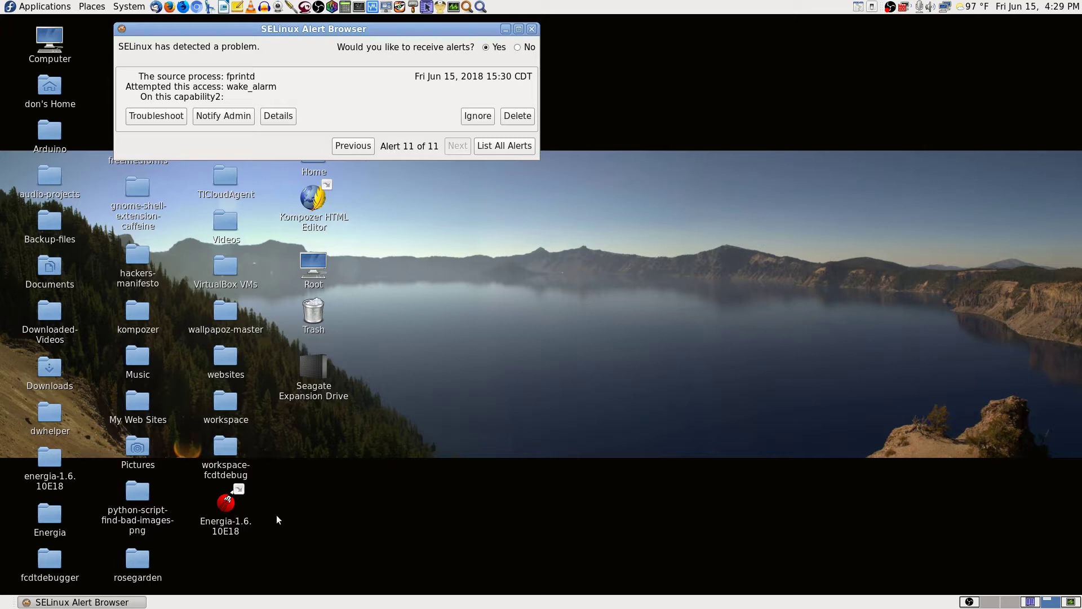
pyautogui.click(518, 29)
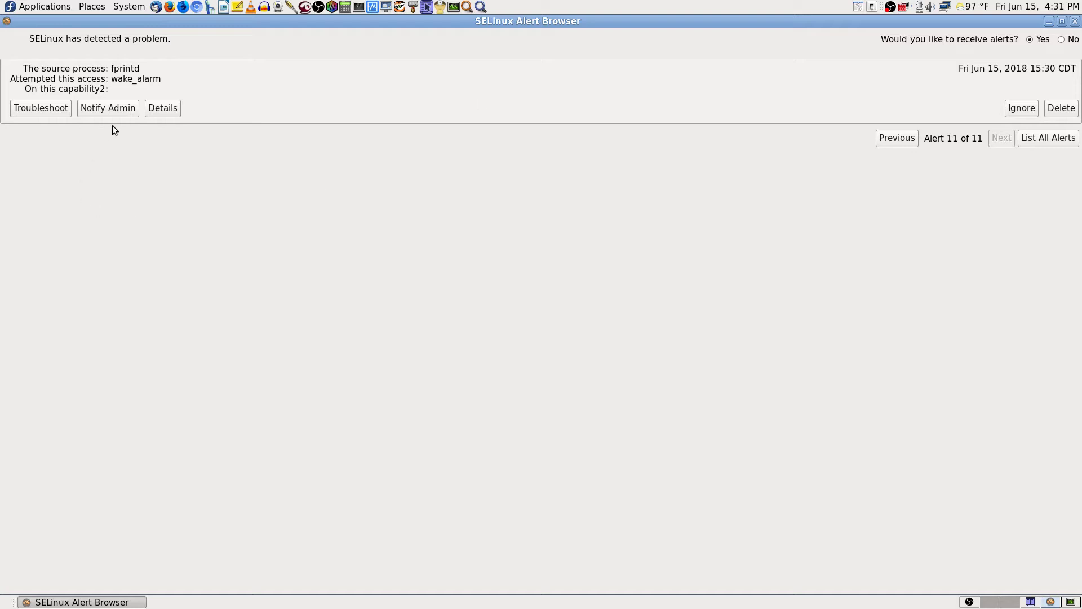
# - Show the troubleshooting suggestions for the fprintd alert and open the list of all alerts, moving it slightly lower
pyautogui.click(35, 110)
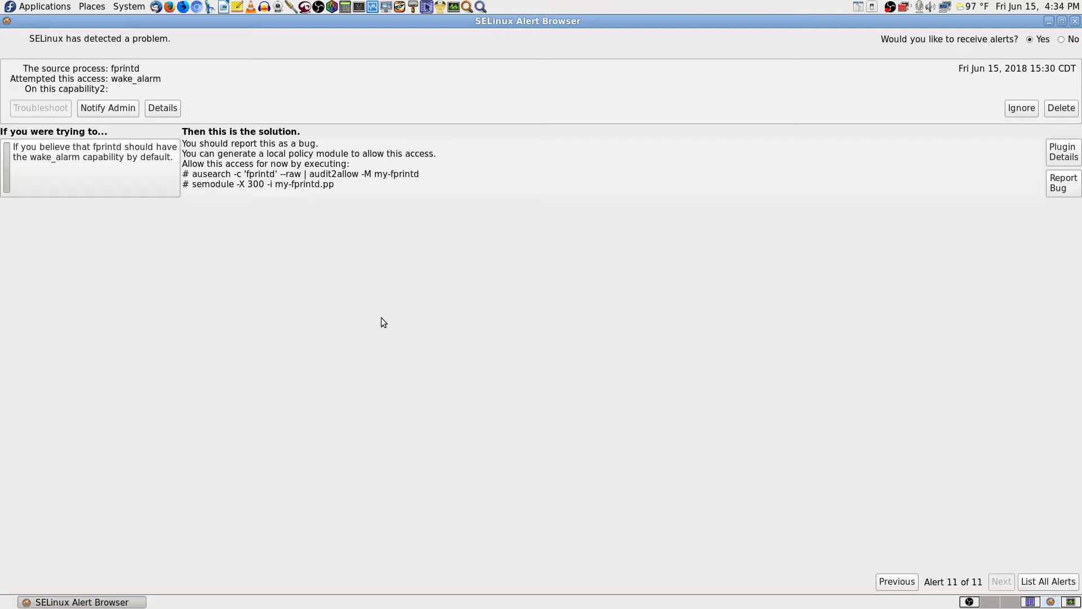
pyautogui.click(1050, 581)
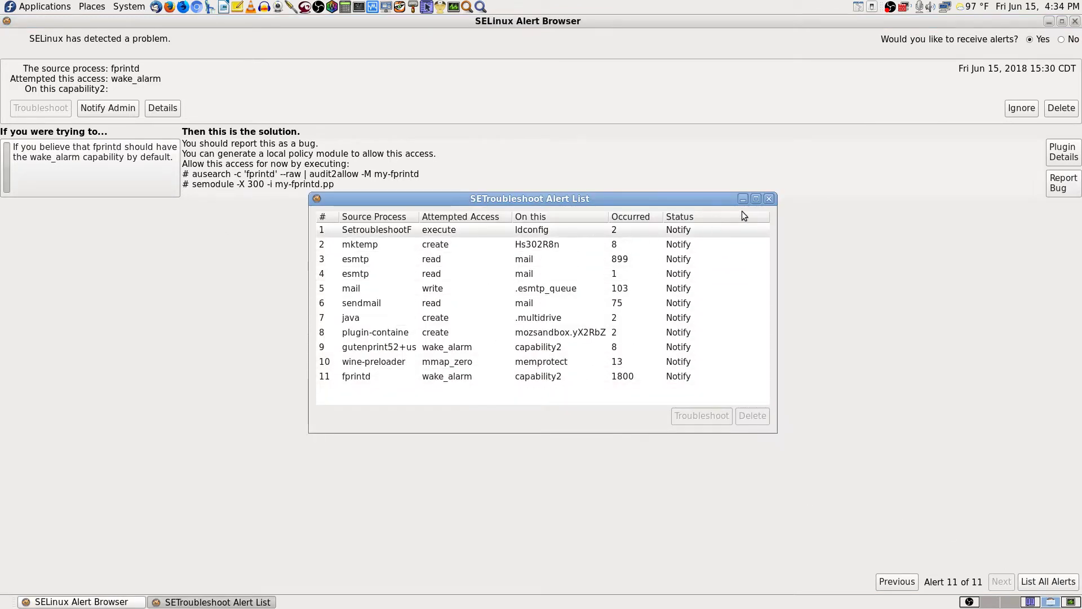
pyautogui.moveTo(698, 201); pyautogui.dragTo(699, 228)
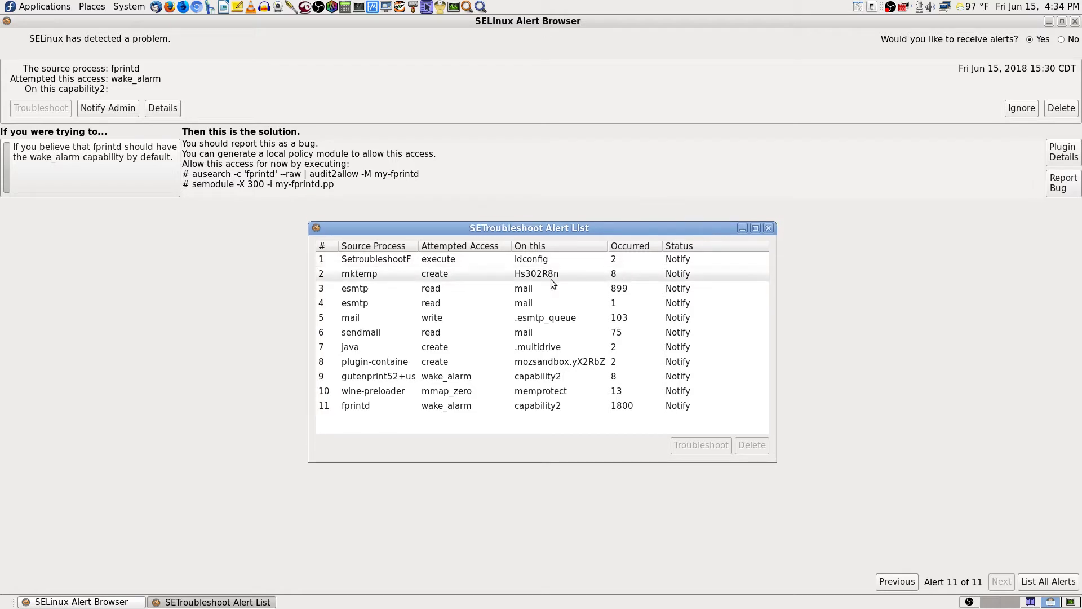
# - Look over the SetroubleshootF, mktemp and first esmtp entries in the alert list, as well as the fprintd entry
pyautogui.click(417, 260)
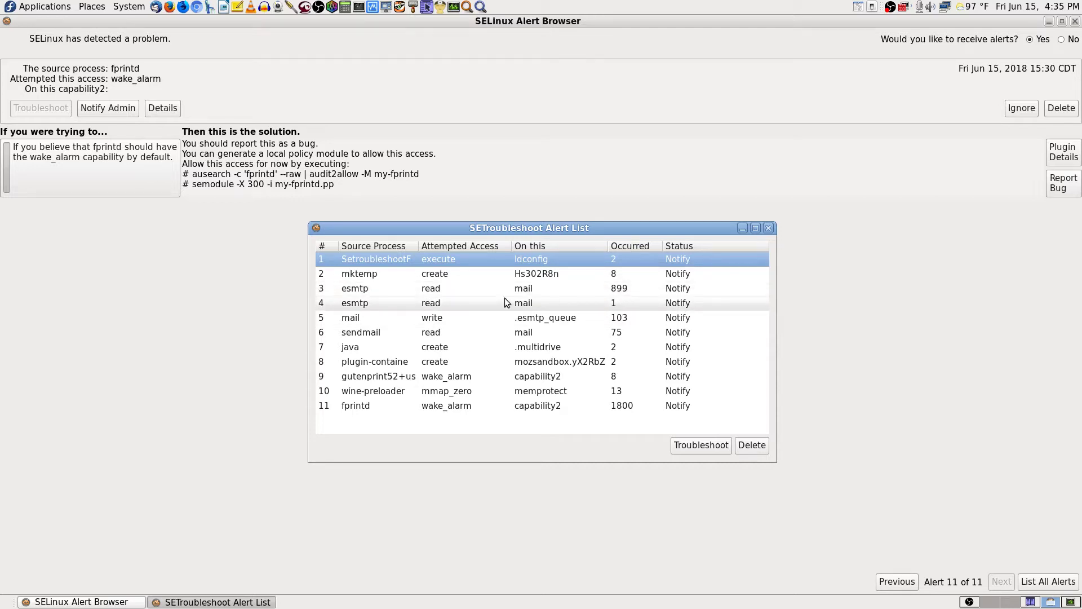
pyautogui.click(377, 275)
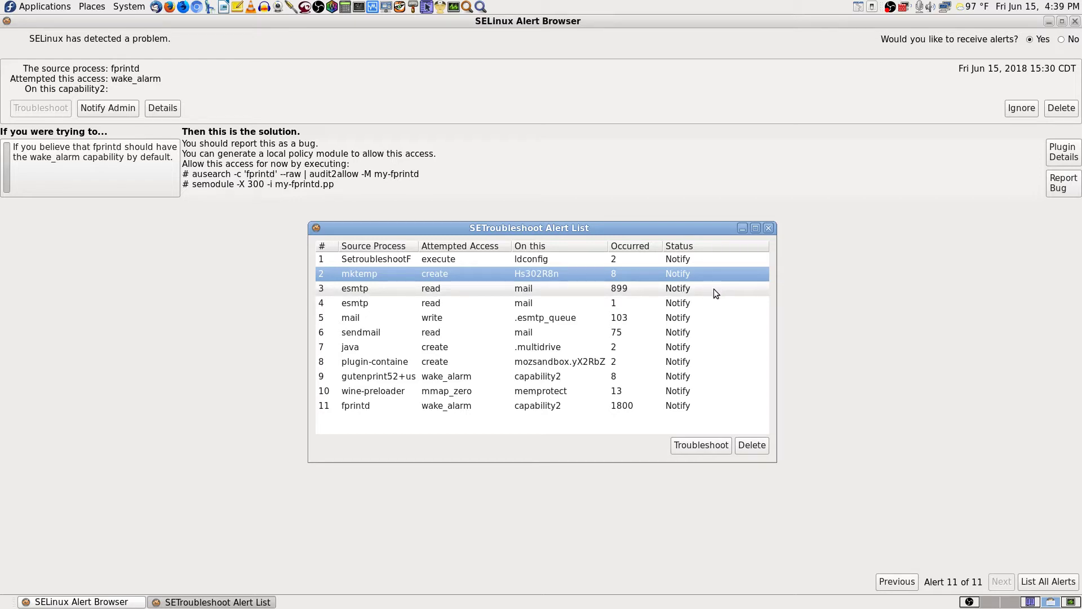
pyautogui.click(459, 289)
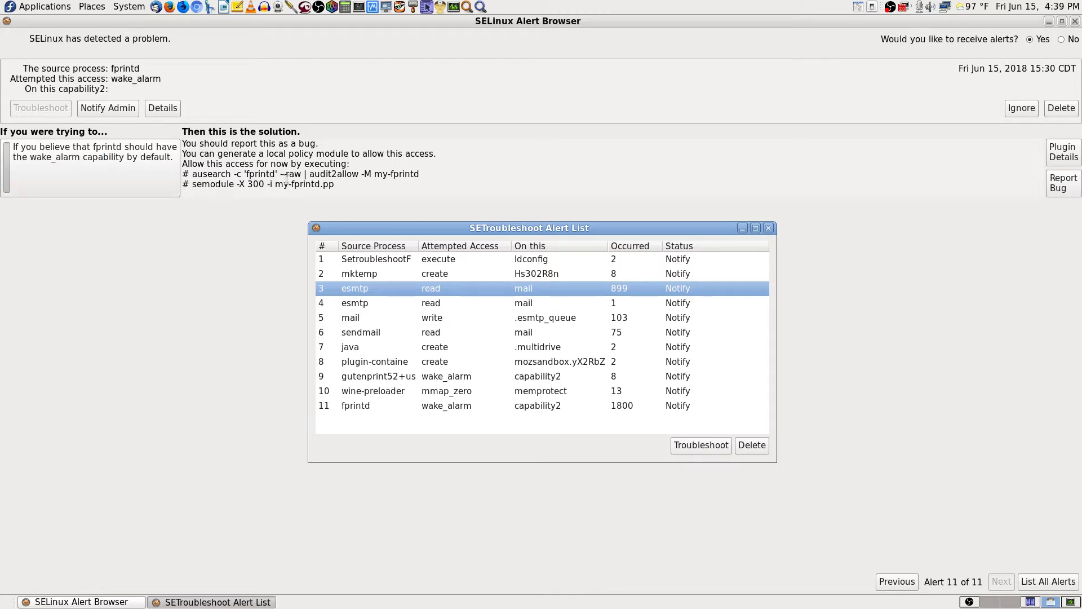
pyautogui.click(452, 409)
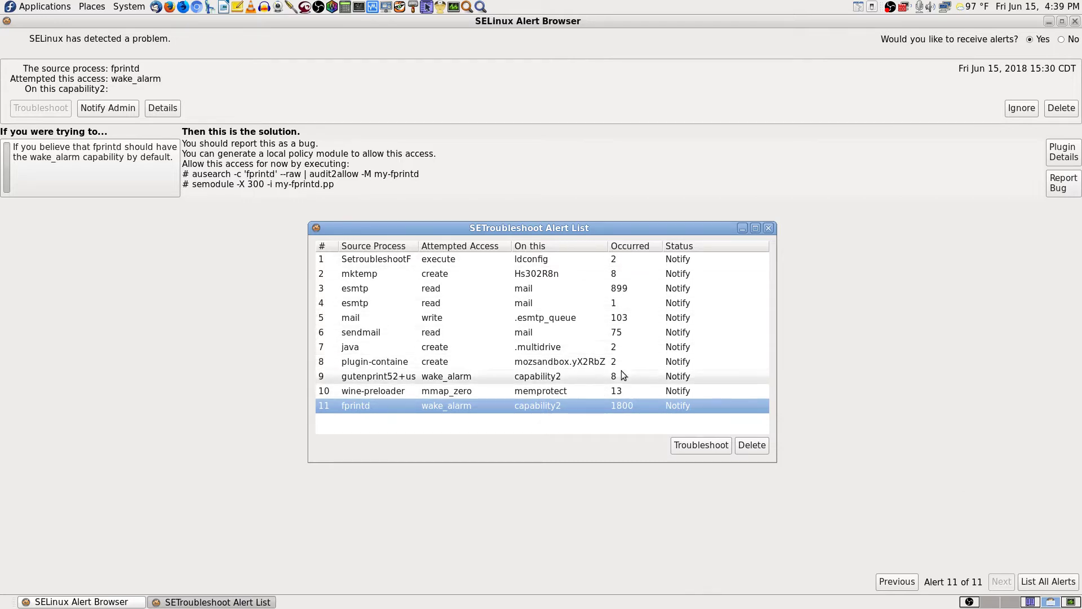
# - Review alerts 1 to 4 in order, comparing the two esmtp read entries on mail with each other
pyautogui.click(553, 260)
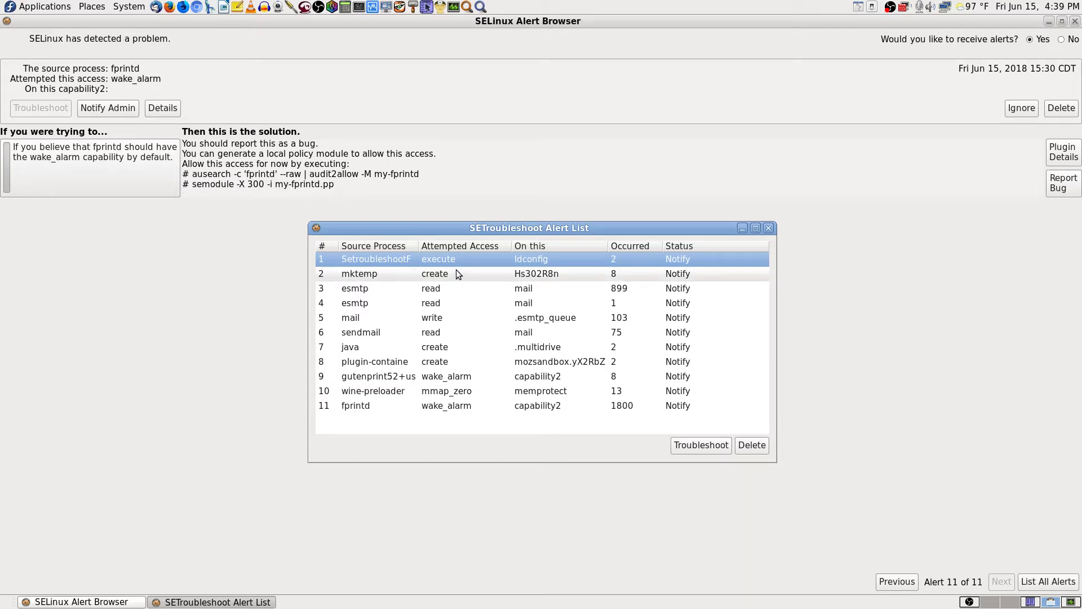
pyautogui.click(550, 276)
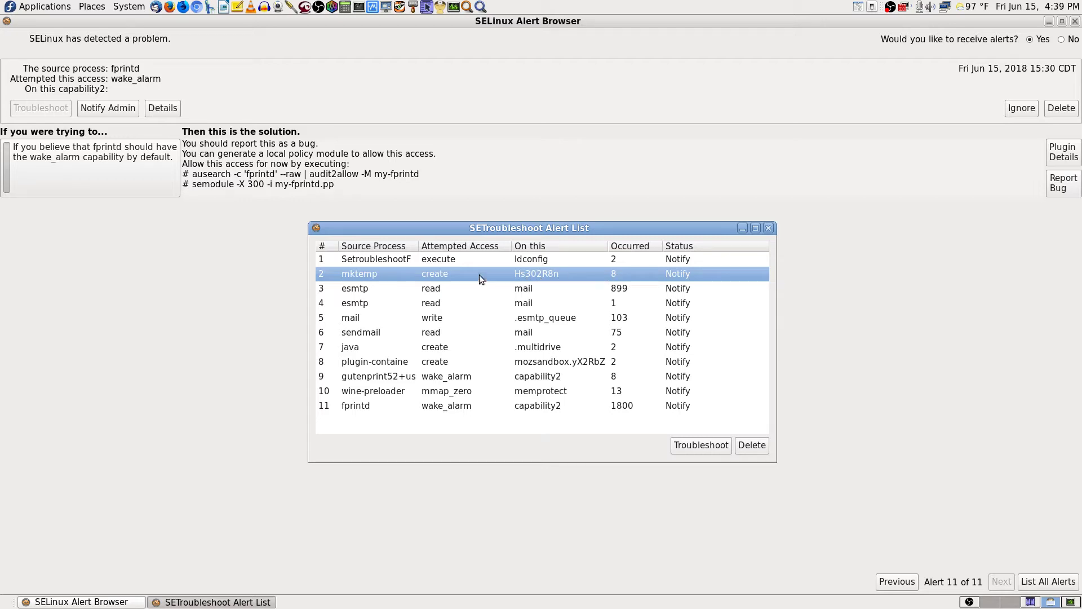
pyautogui.click(564, 287)
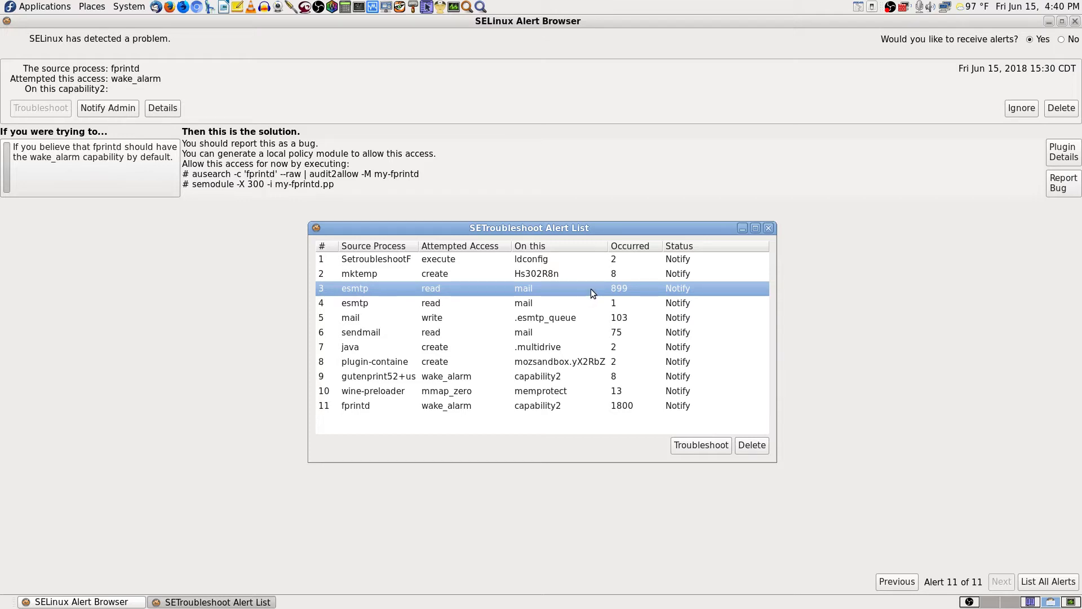
pyautogui.click(545, 302)
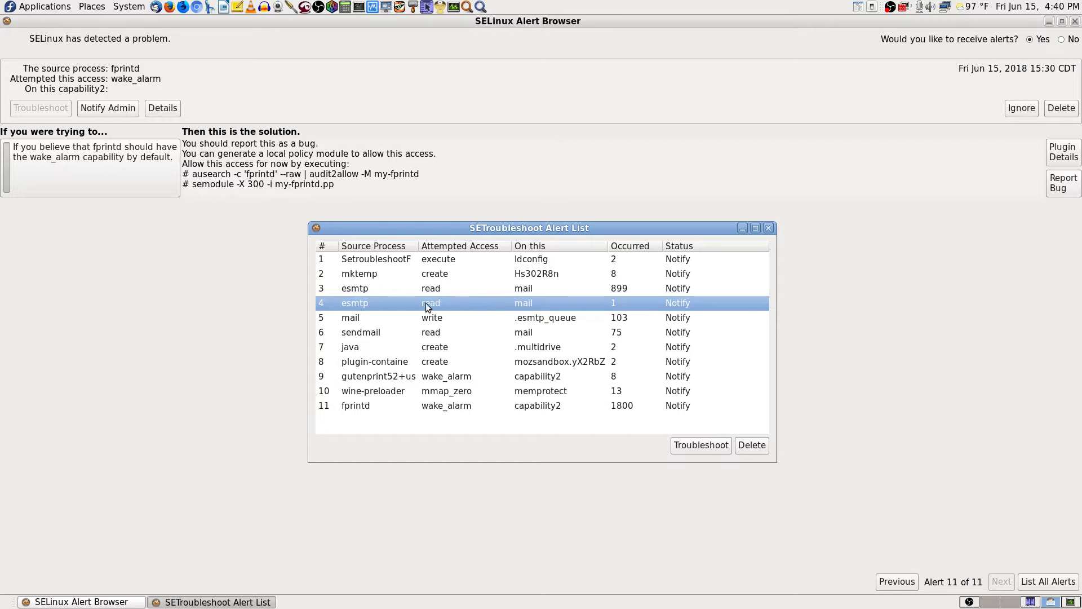
pyautogui.click(454, 288)
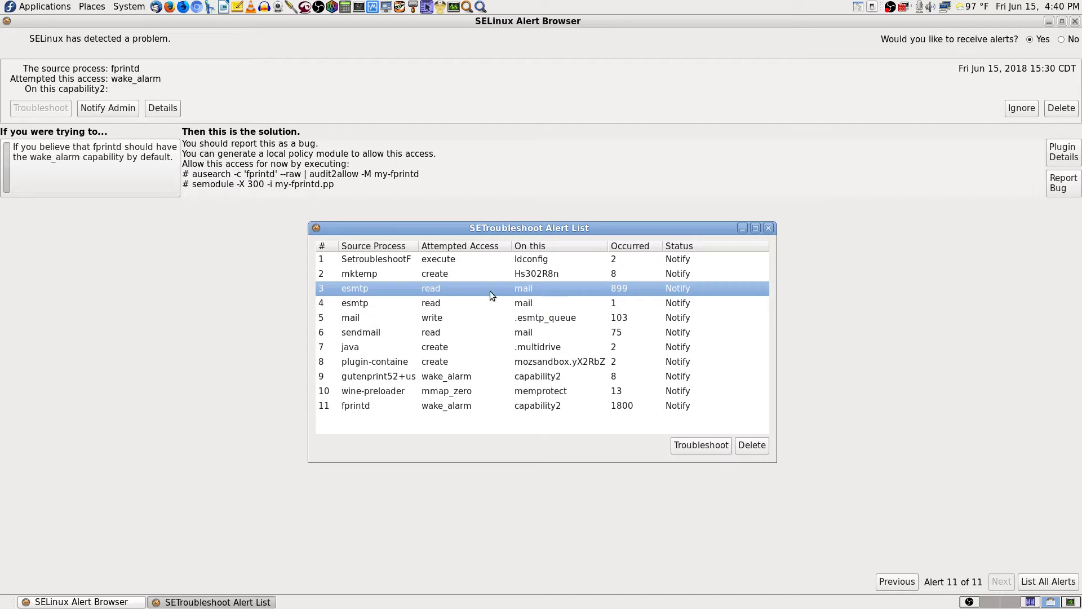
pyautogui.click(435, 305)
pyautogui.click(441, 287)
pyautogui.click(441, 303)
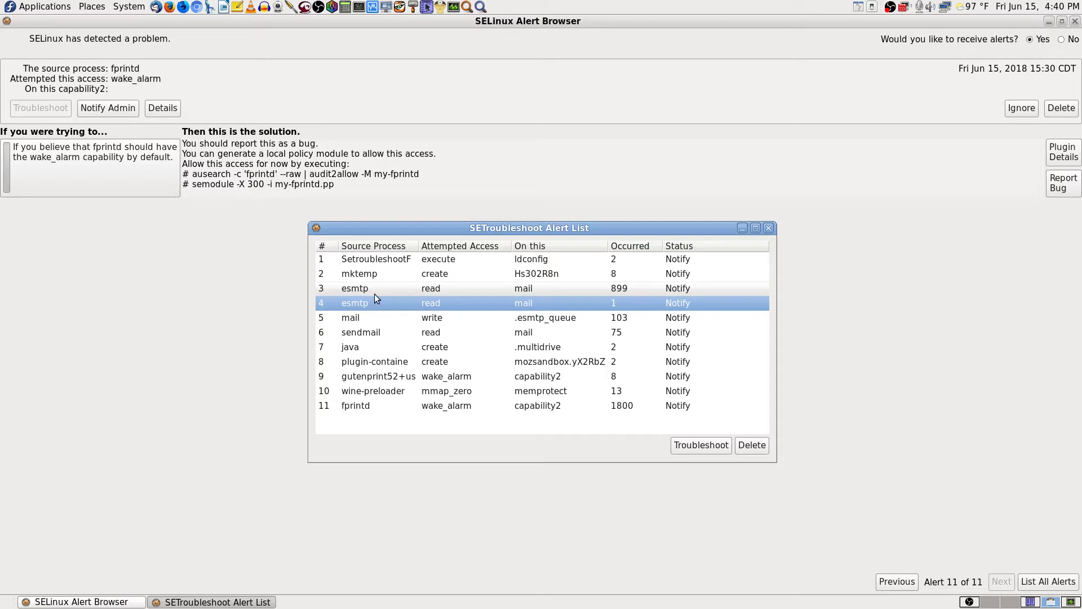
pyautogui.click(442, 290)
pyautogui.click(444, 303)
# - Review alerts 5 to 11 one by one, from mail to fprintd, and close the alert list
pyautogui.click(555, 319)
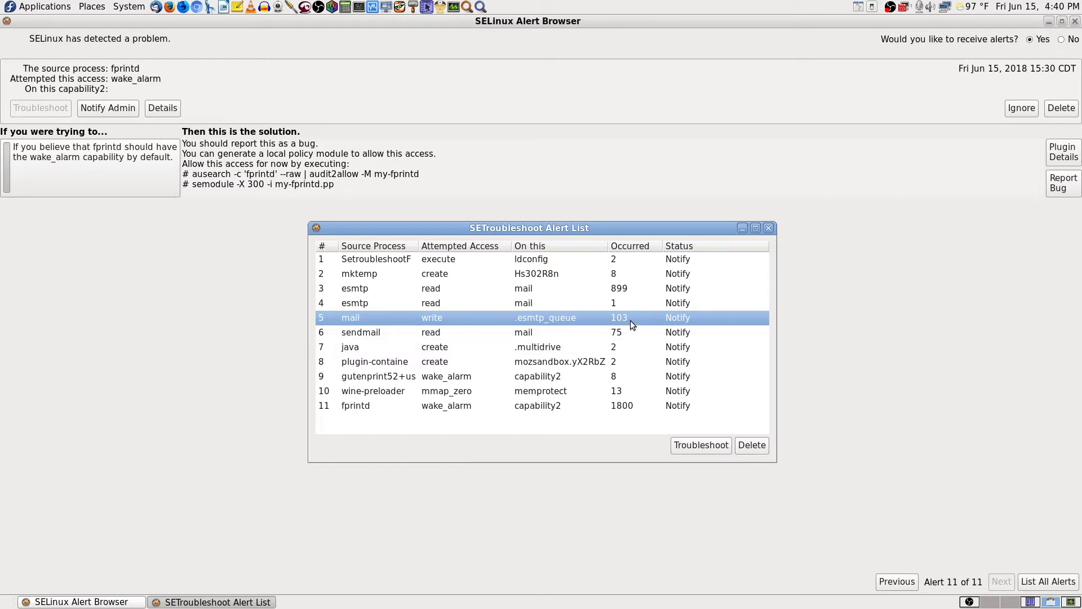
pyautogui.click(539, 334)
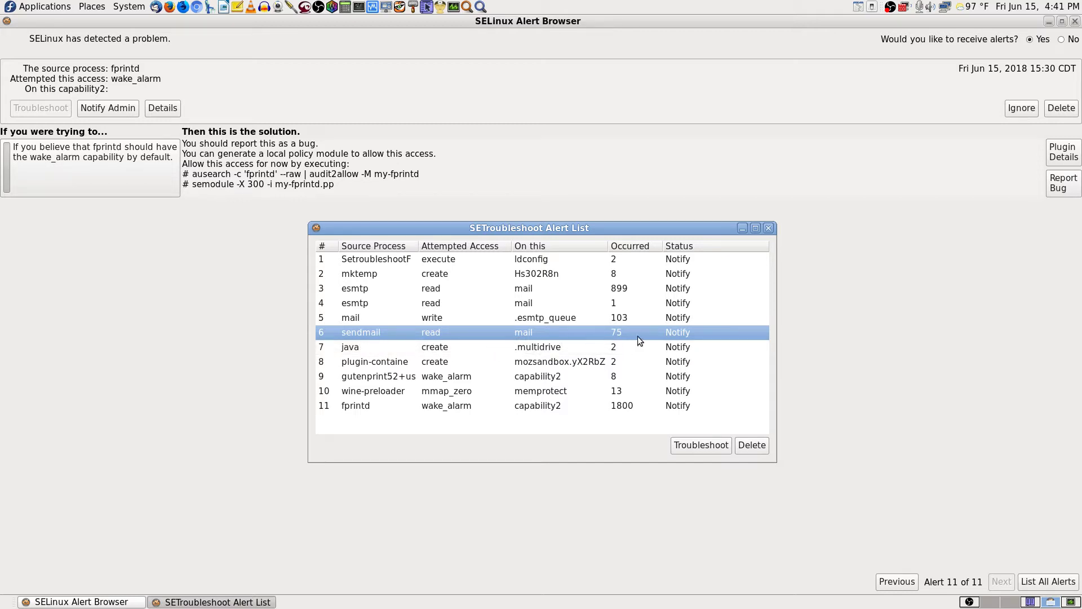
pyautogui.click(549, 347)
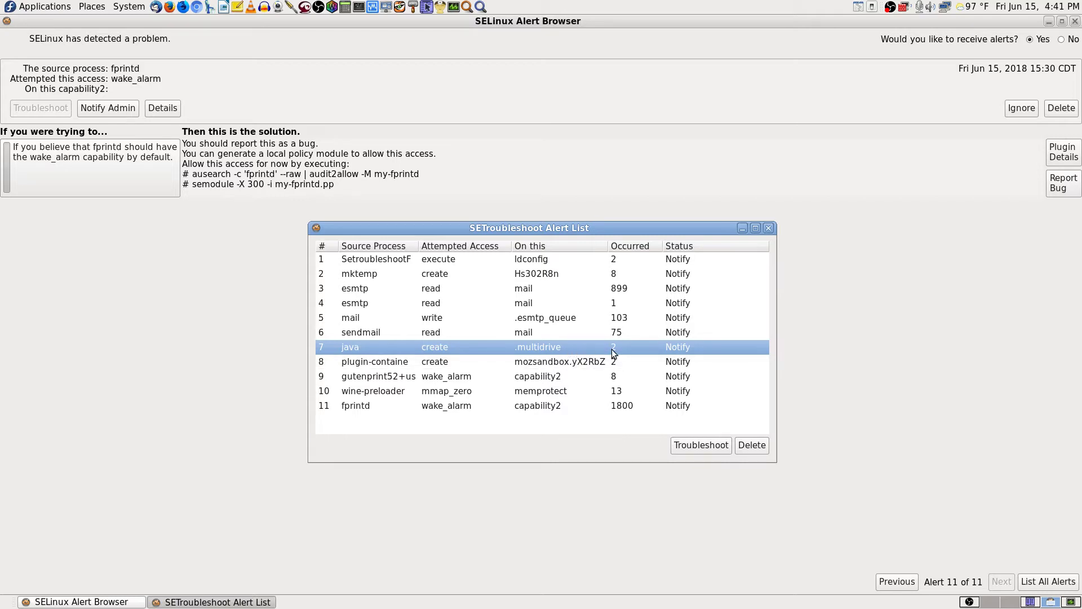
pyautogui.click(586, 366)
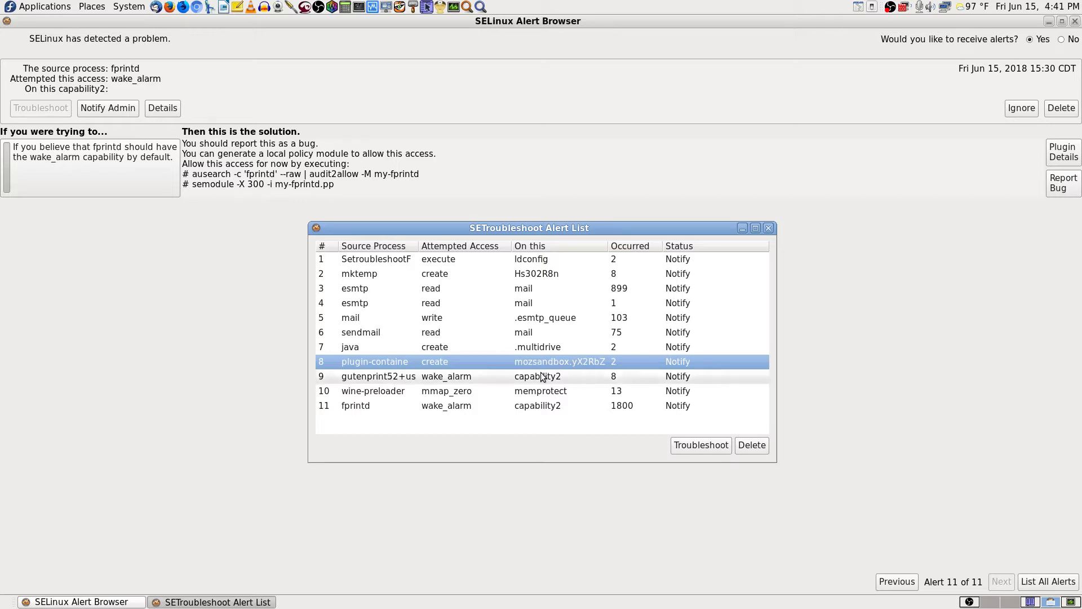
pyautogui.click(402, 382)
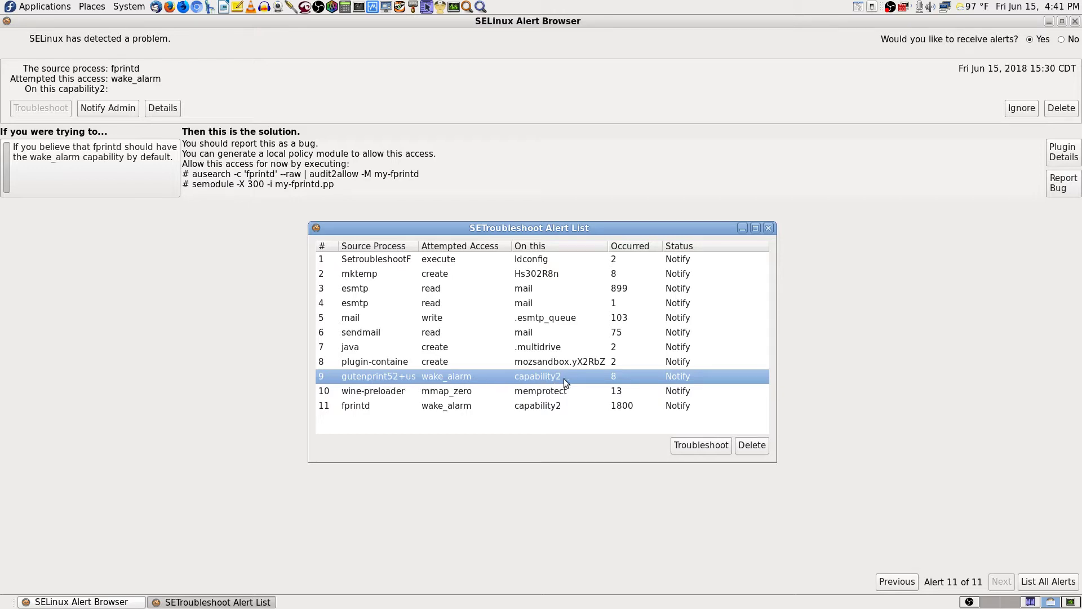
pyautogui.click(550, 392)
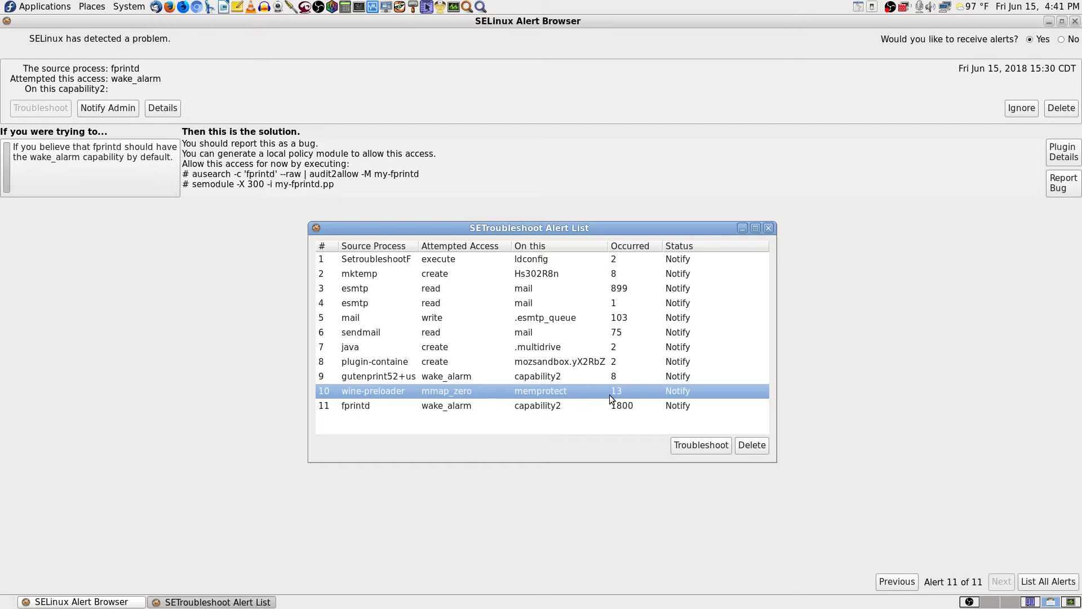
pyautogui.click(559, 406)
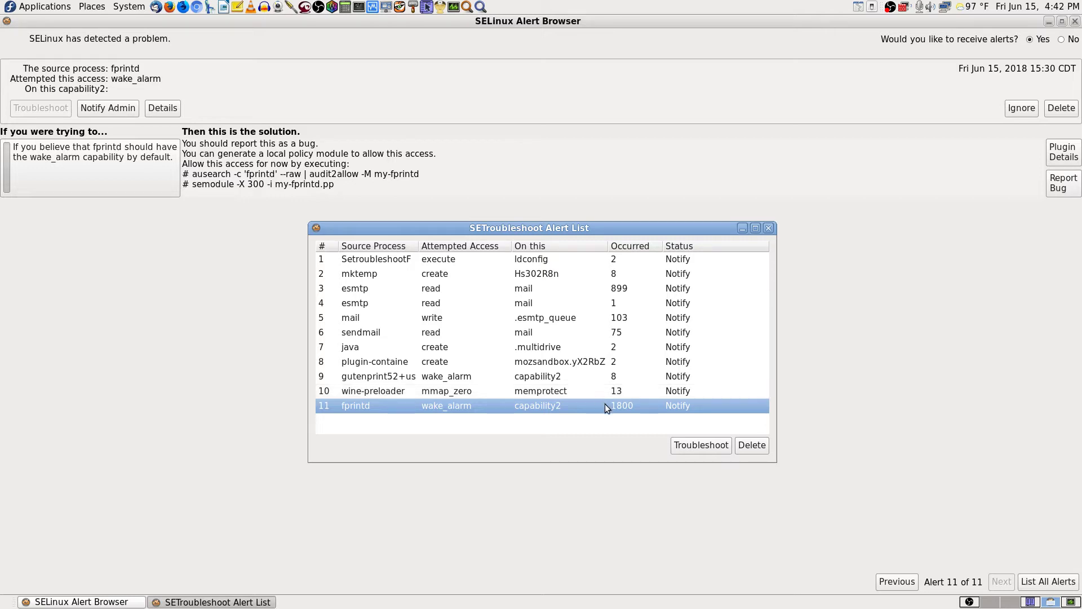
pyautogui.click(769, 228)
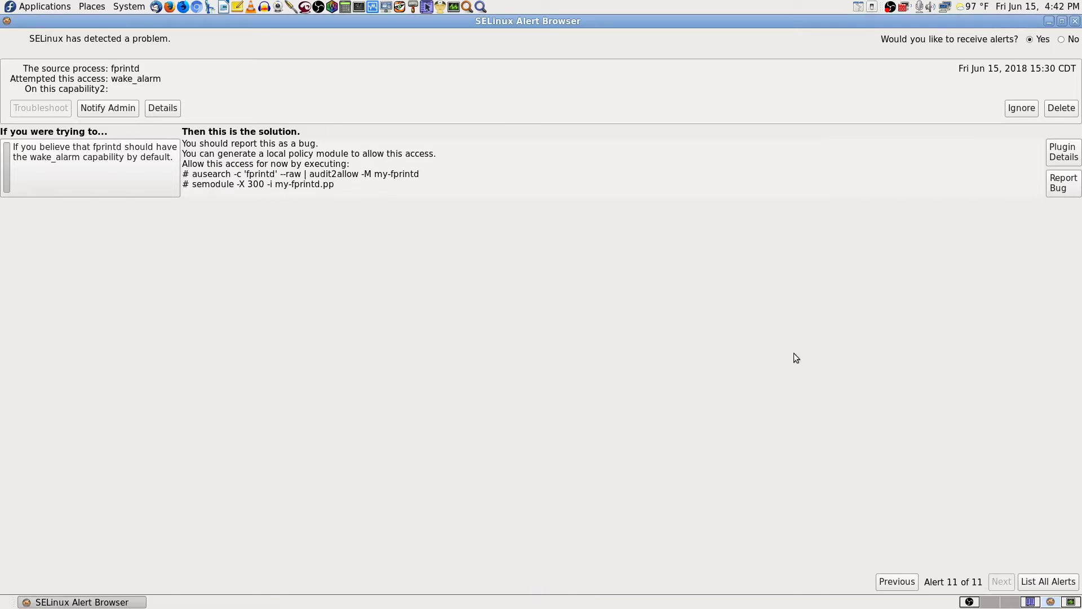
# - Go back to the wine-preloader alert and examine its full details in a maximized window, down to the raw audit messages
pyautogui.click(905, 589)
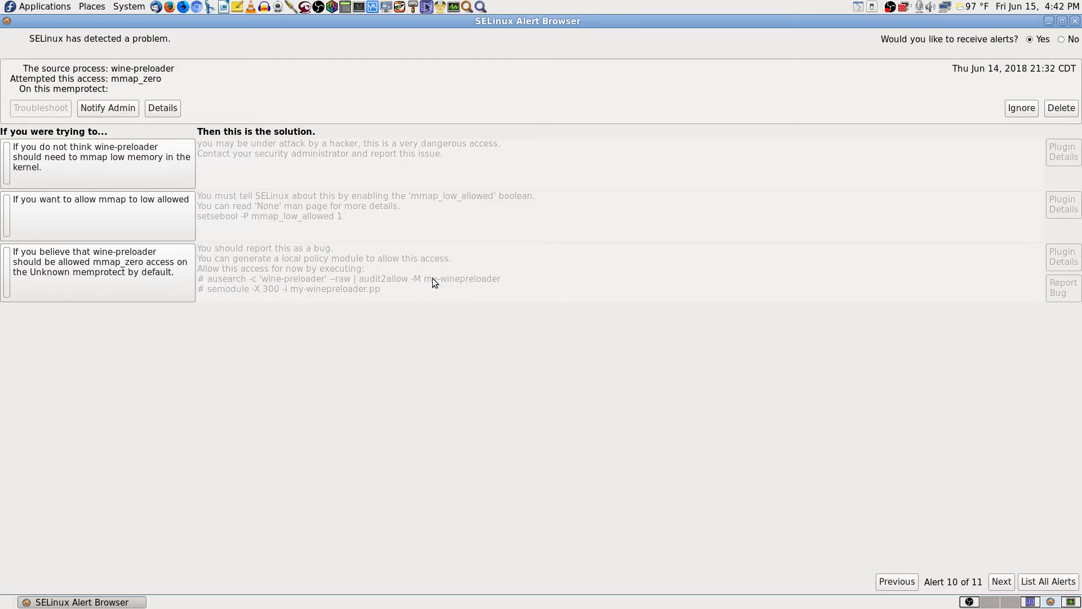
pyautogui.click(154, 108)
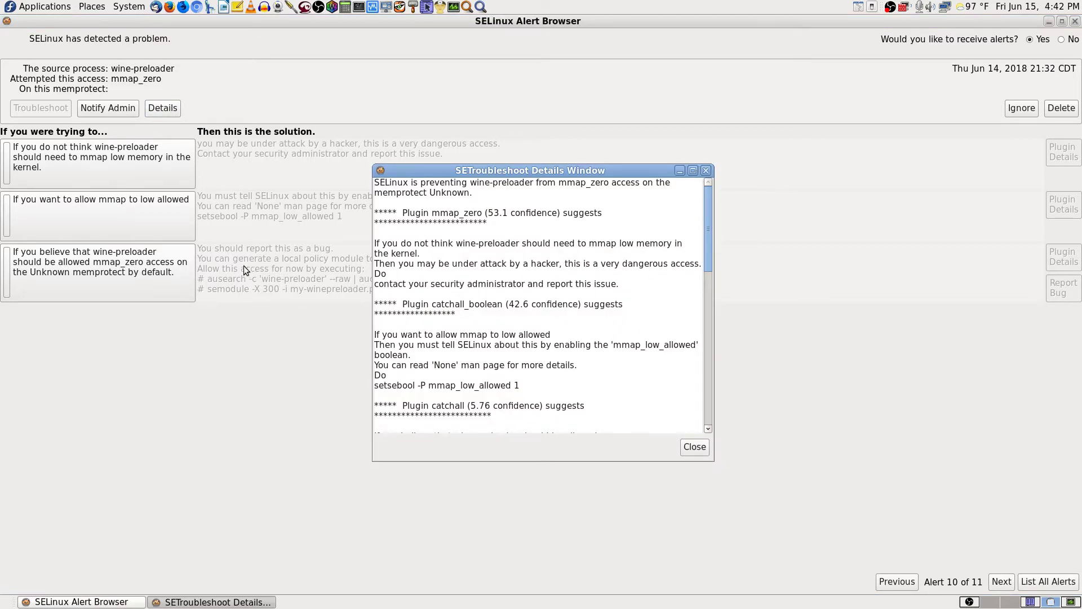
pyautogui.click(695, 174)
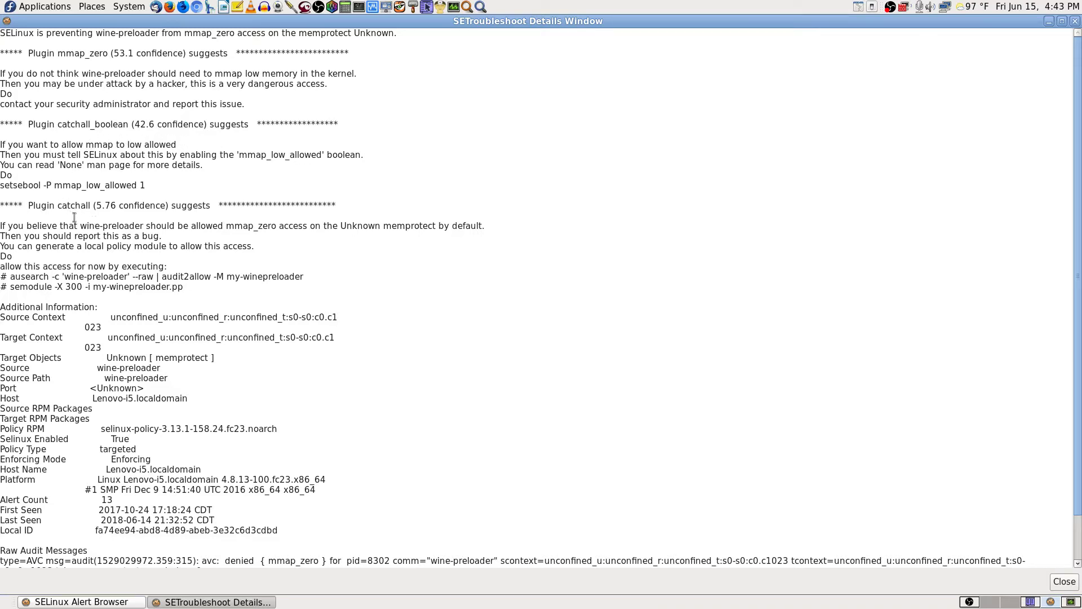
pyautogui.scroll(-2, 62, 277)
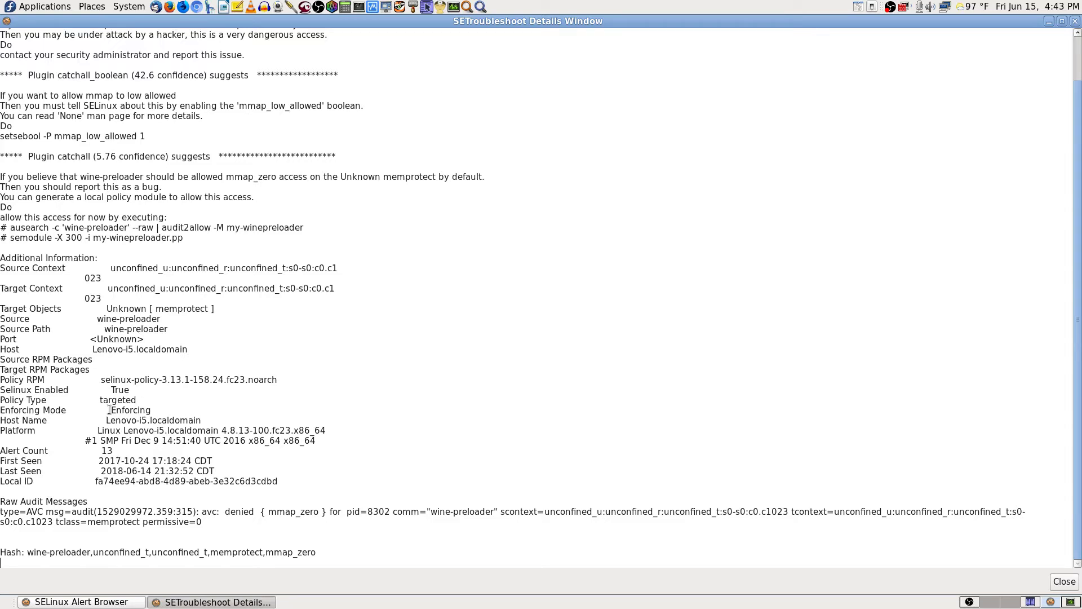
# - Highlight the Enforcing Mode and Policy Type lines in the wine-preloader details, and close the details window
pyautogui.moveTo(151, 411); pyautogui.dragTo(94, 409)
pyautogui.click(140, 410)
pyautogui.moveTo(151, 410); pyautogui.dragTo(2, 411)
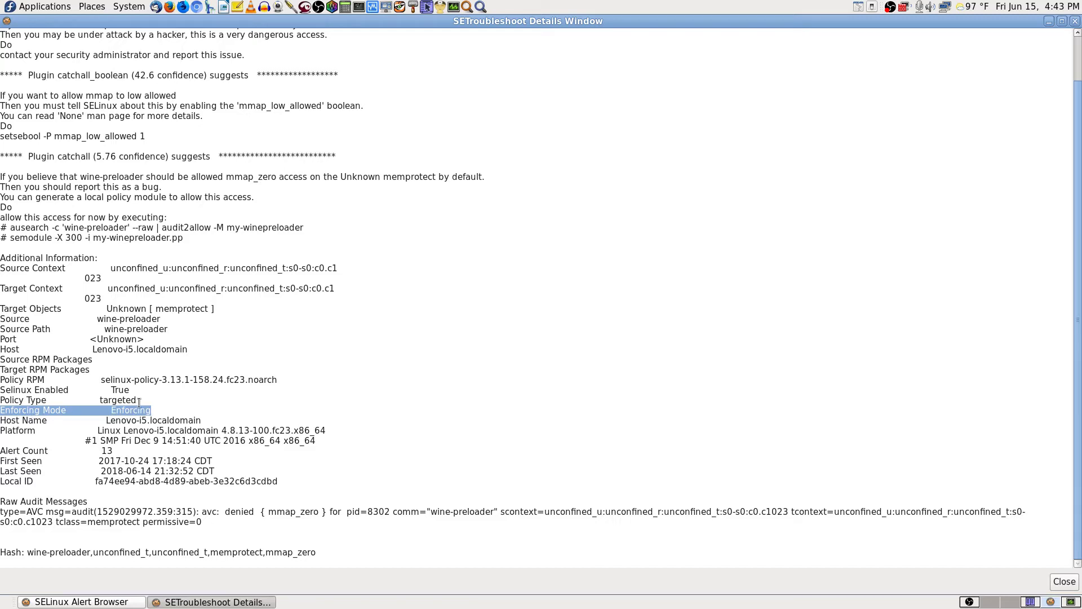
pyautogui.moveTo(139, 402); pyautogui.dragTo(1, 402)
pyautogui.click(92, 402)
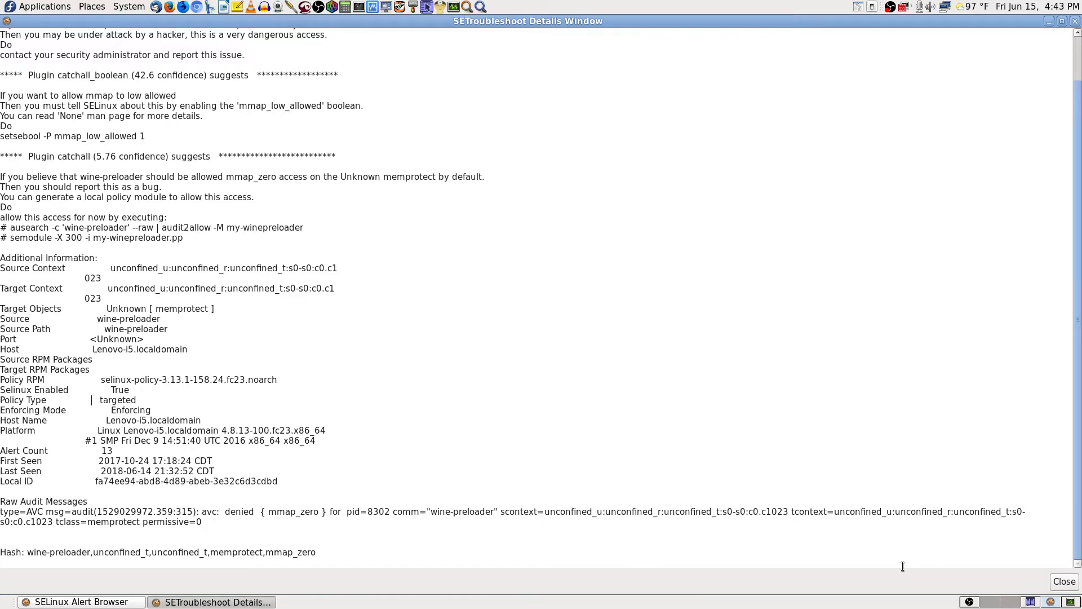
pyautogui.click(1065, 581)
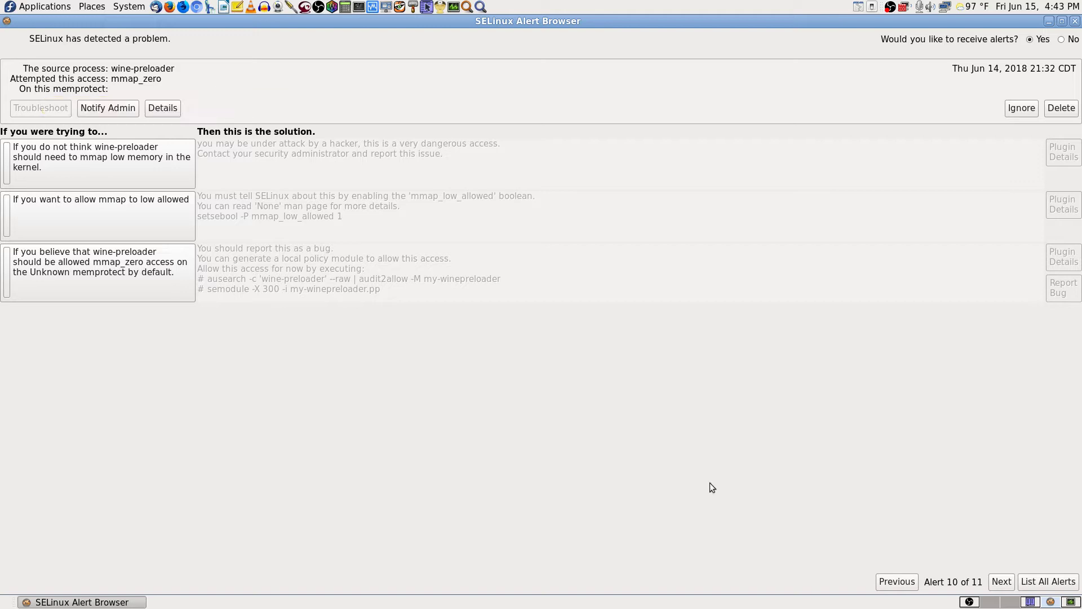
# - Browse between the fprintd, wine-preloader and gutenprint52+us alerts to compare their suggested solutions, returning to the wine-preloader alert
pyautogui.click(1001, 581)
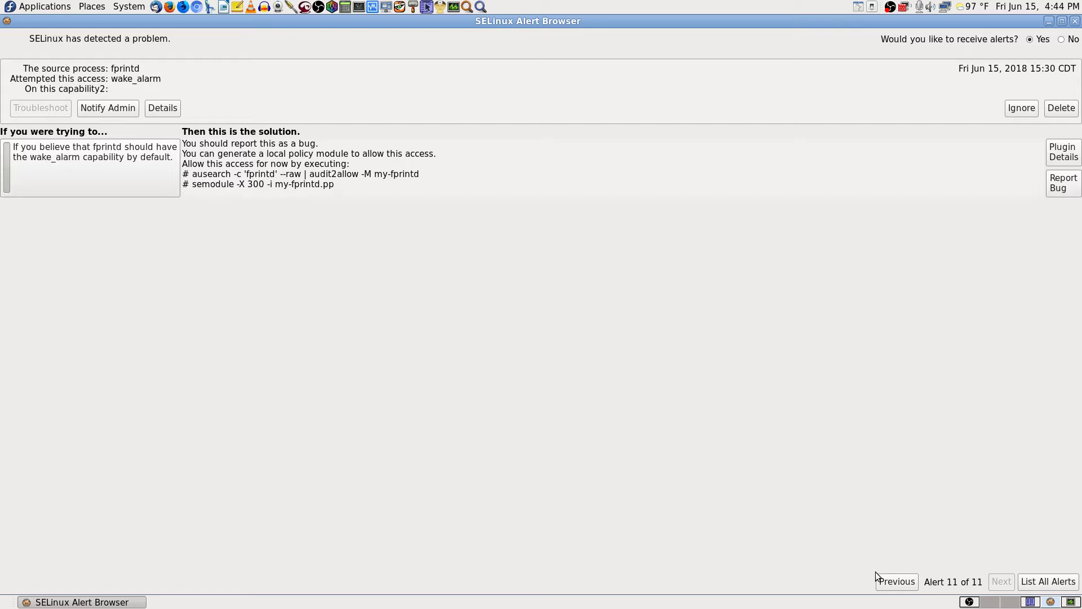
pyautogui.click(898, 585)
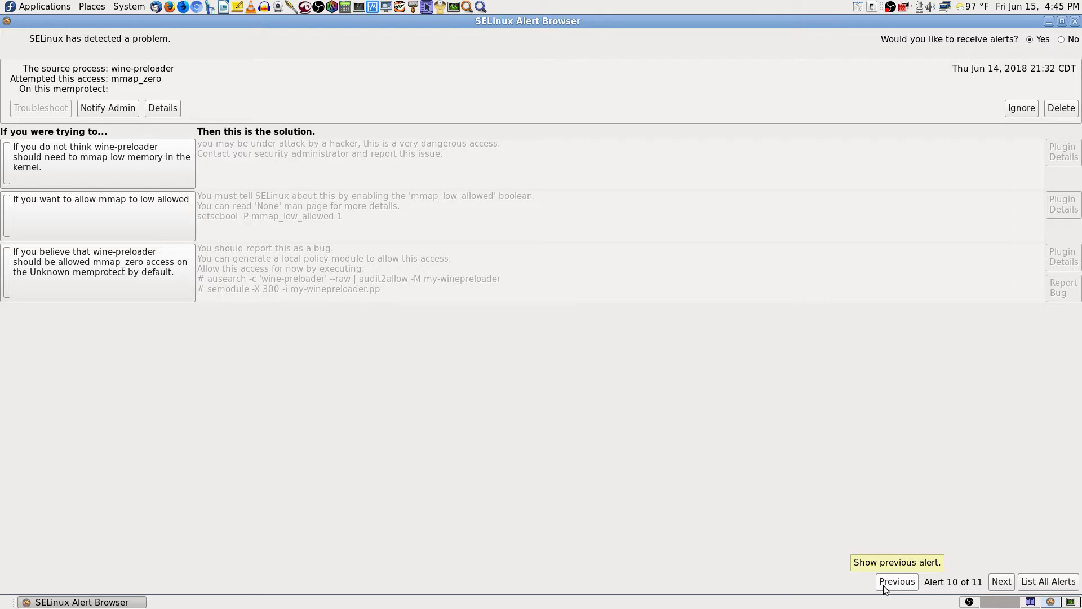
pyautogui.click(883, 585)
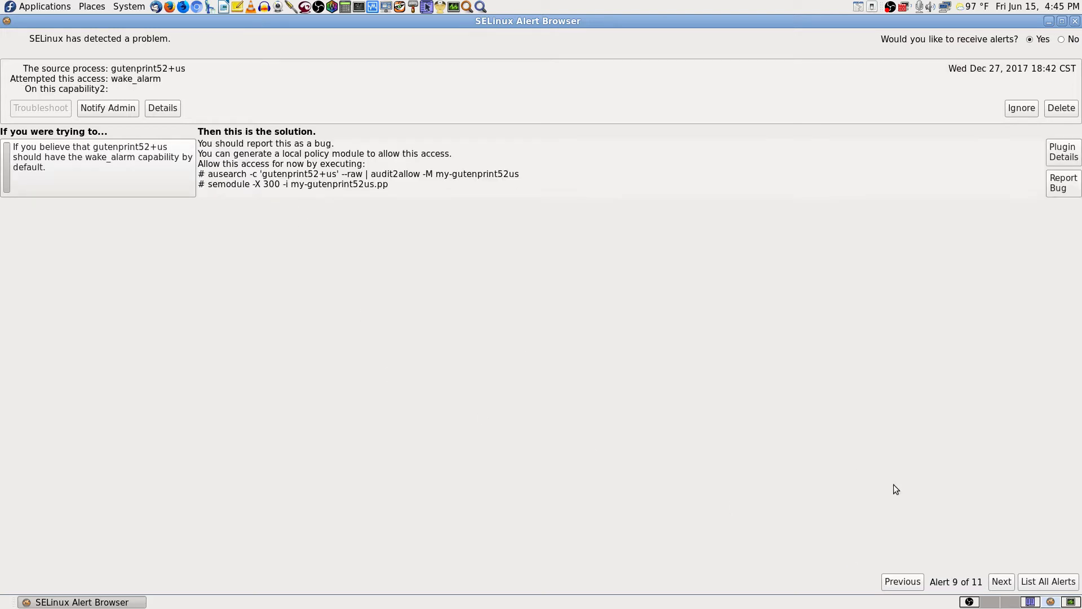
pyautogui.click(1001, 581)
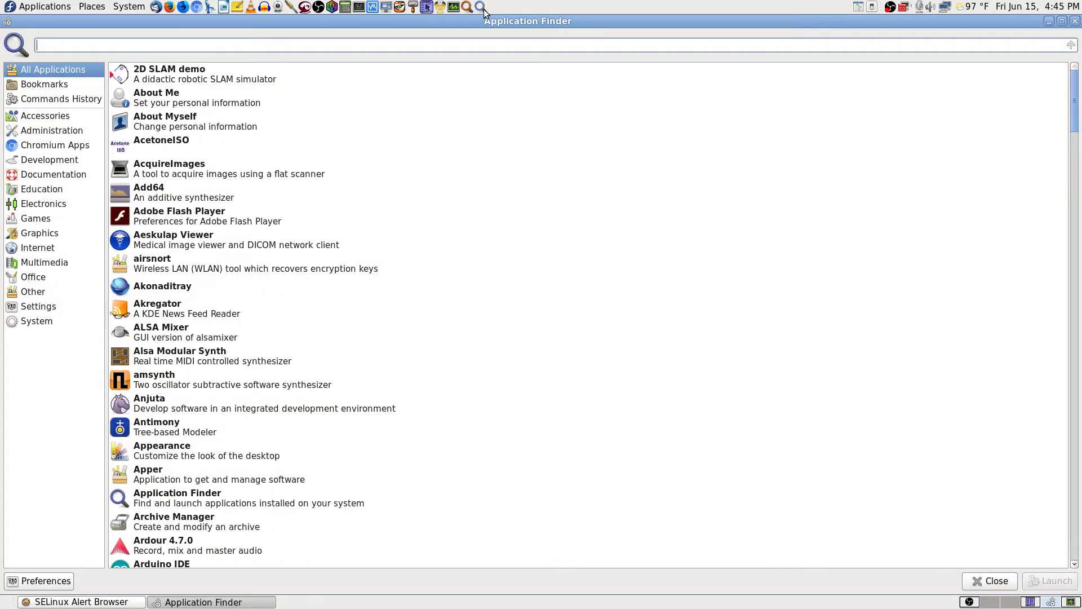
# - Search the application finder for wine, shorten the search to win, and close the finder
pyautogui.write('wine')
pyautogui.press('BackSpace')
pyautogui.press('BackSpace')
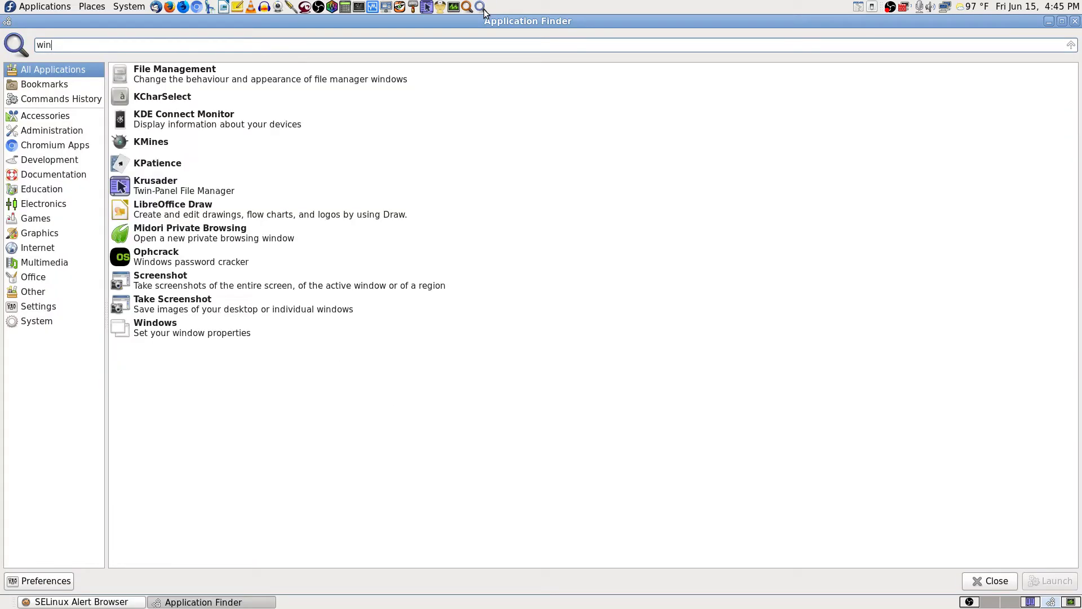
pyautogui.press('Escape')
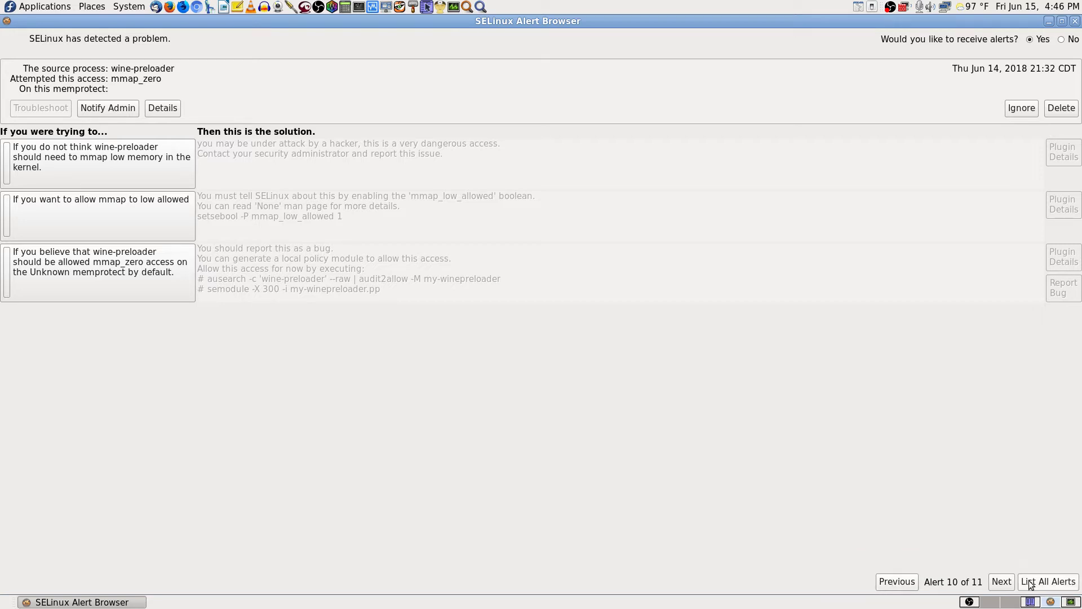
pyautogui.click(971, 602)
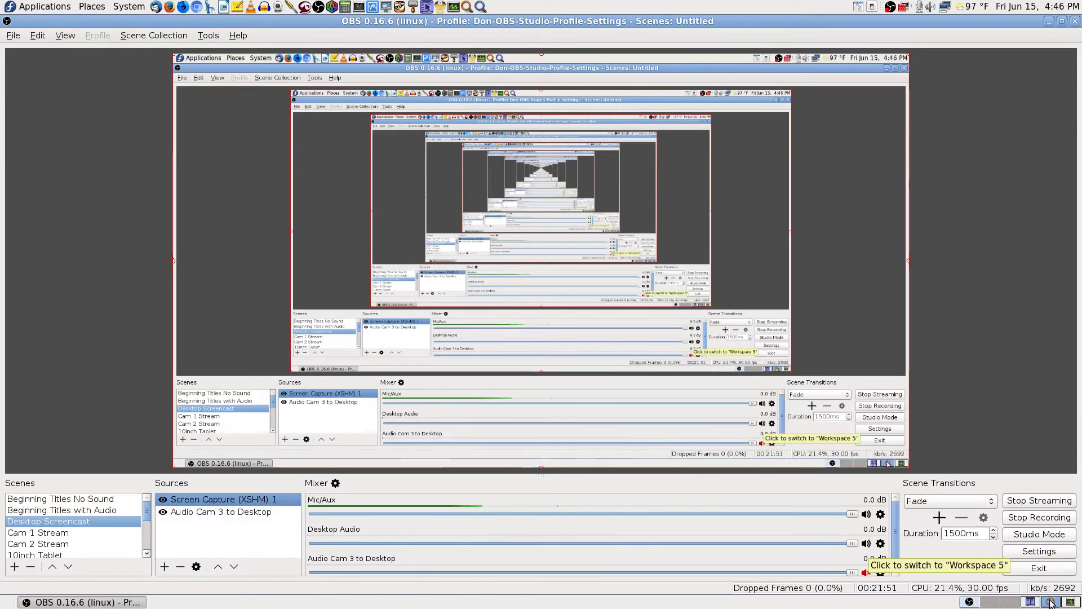
pyautogui.click(1030, 601)
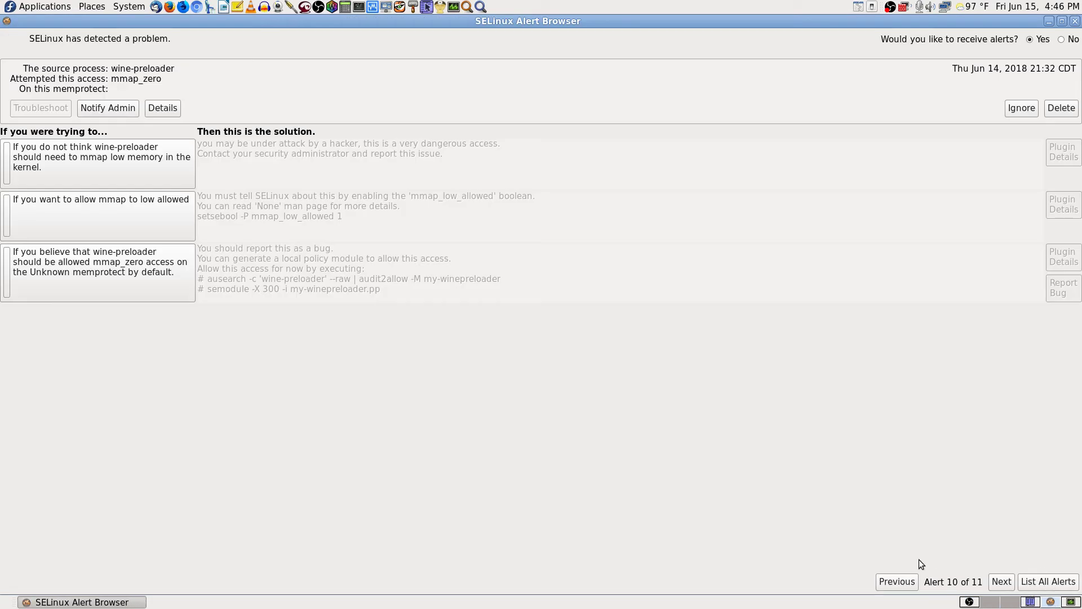
pyautogui.click(1030, 602)
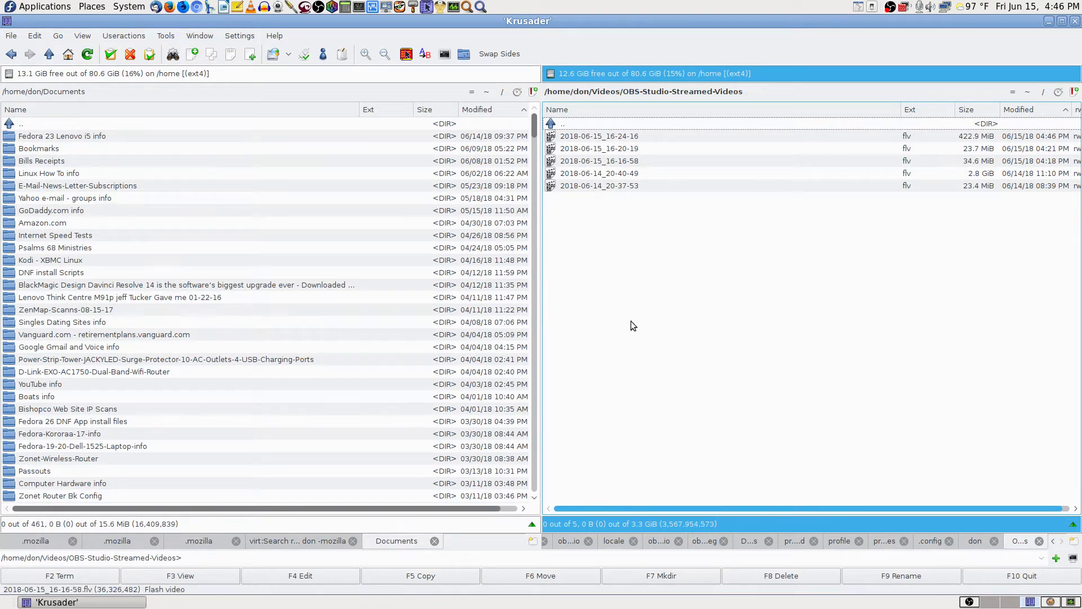
pyautogui.click(1049, 602)
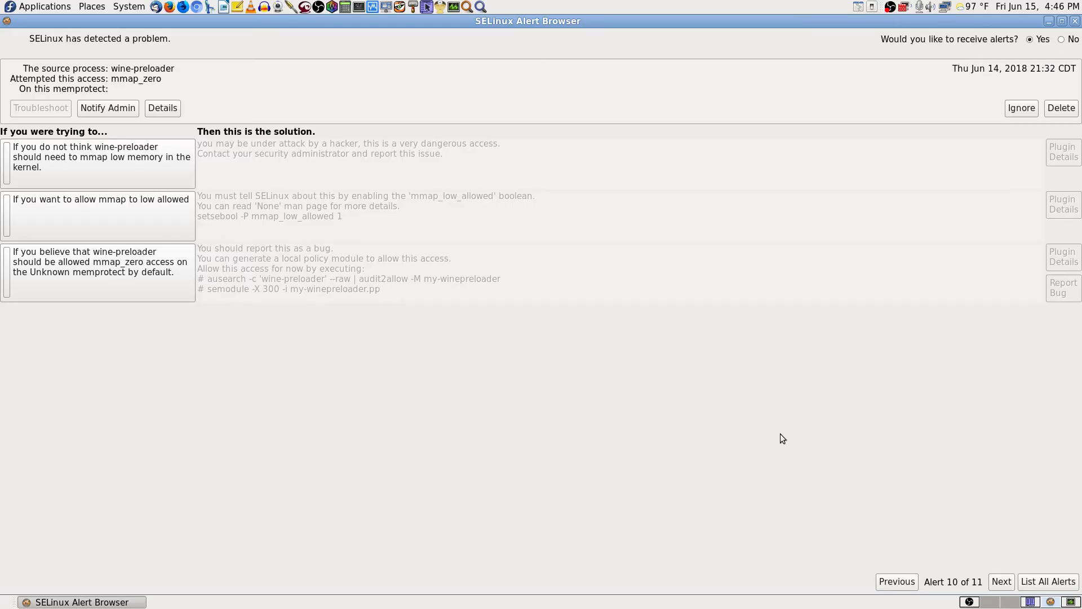
# - Switch to KlamAV on the third workspace, maximize its window and show the update settings
pyautogui.click(1015, 604)
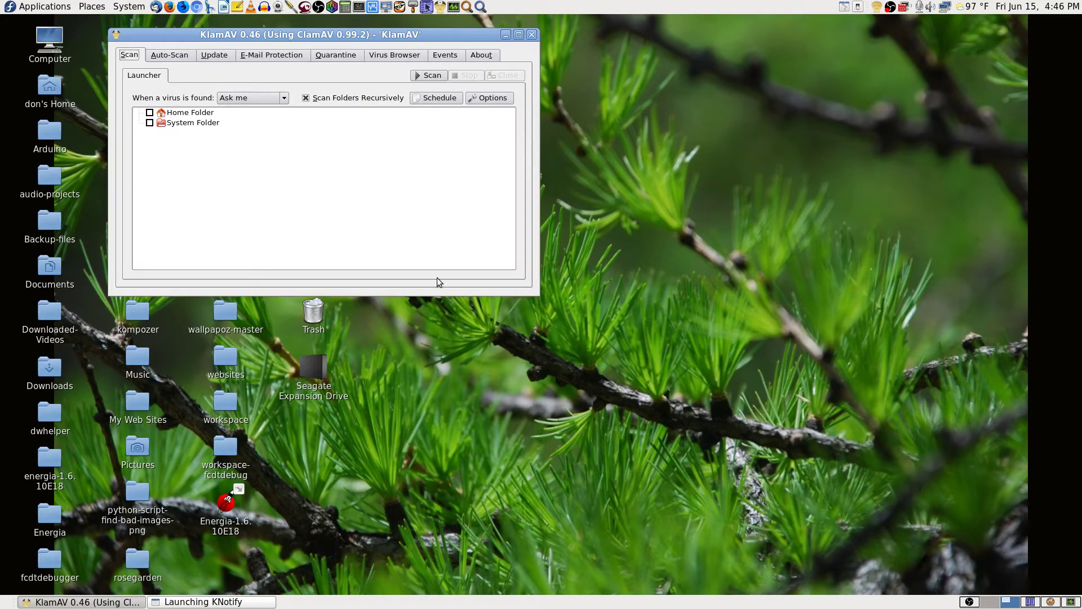
pyautogui.click(516, 35)
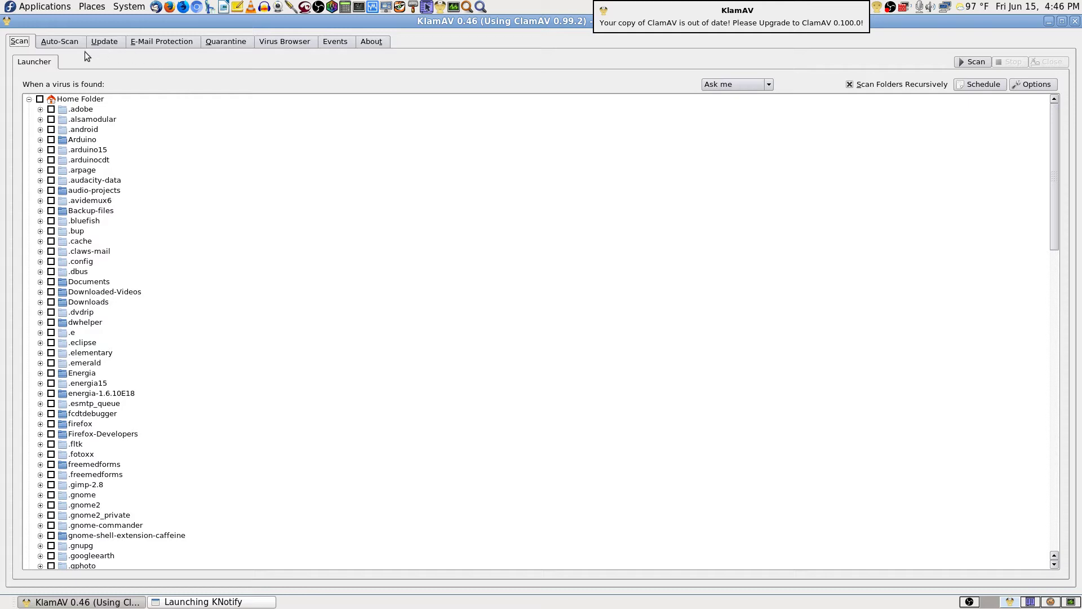
pyautogui.click(106, 42)
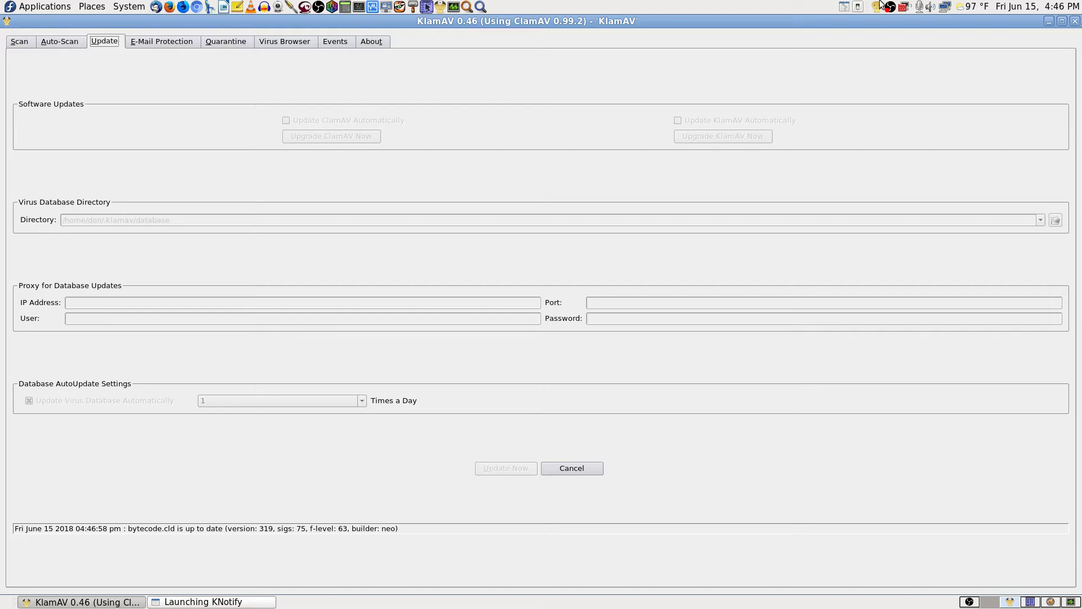
# - Return to the SELinux Alert Browser and review the alerts backwards from wine-preloader to mail
pyautogui.click(1050, 602)
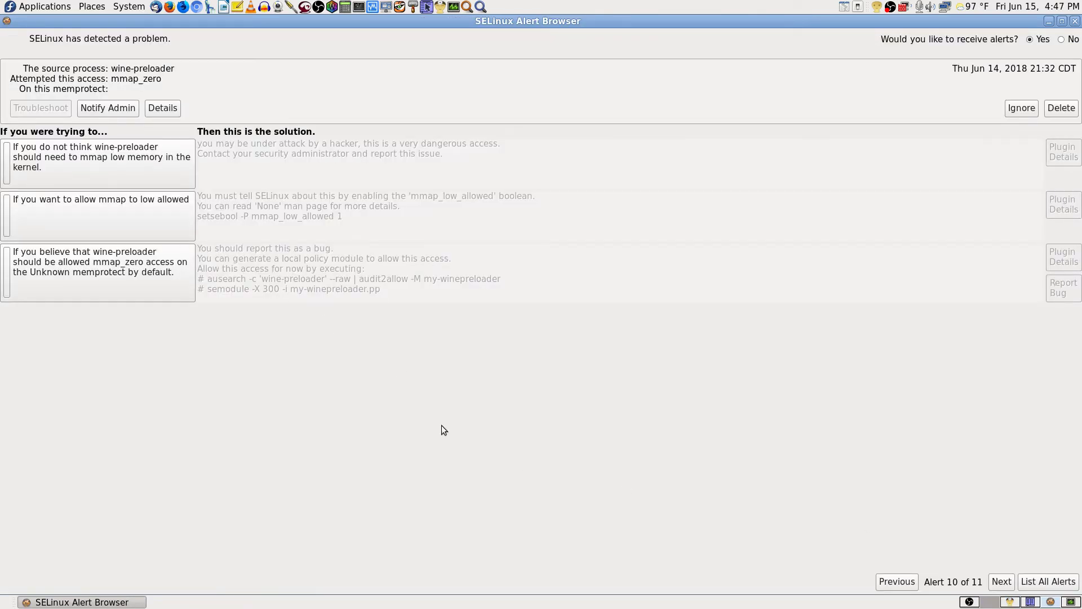
pyautogui.click(897, 581)
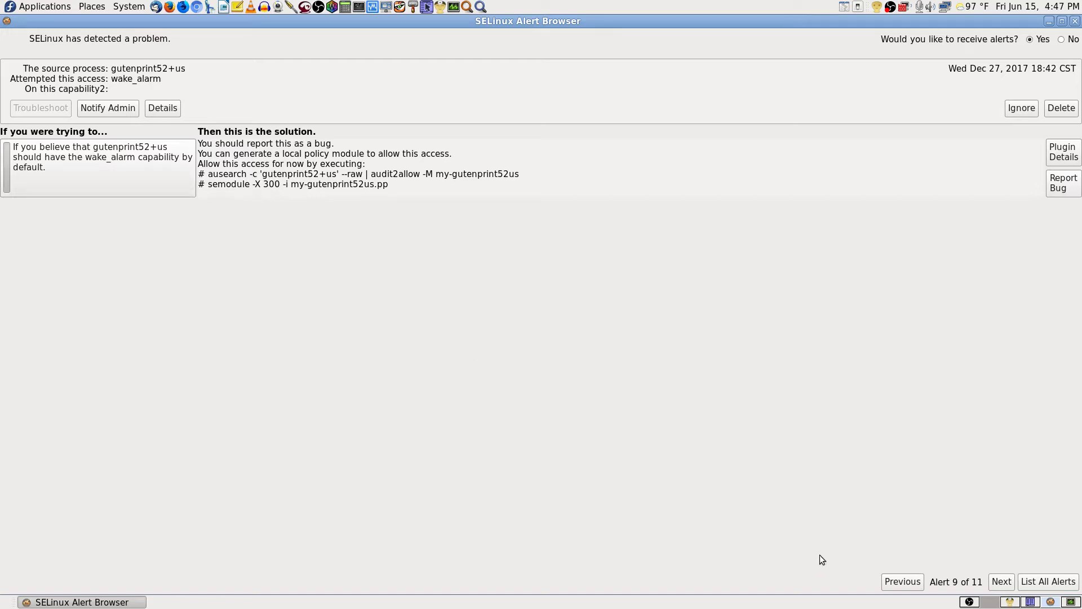
pyautogui.click(903, 583)
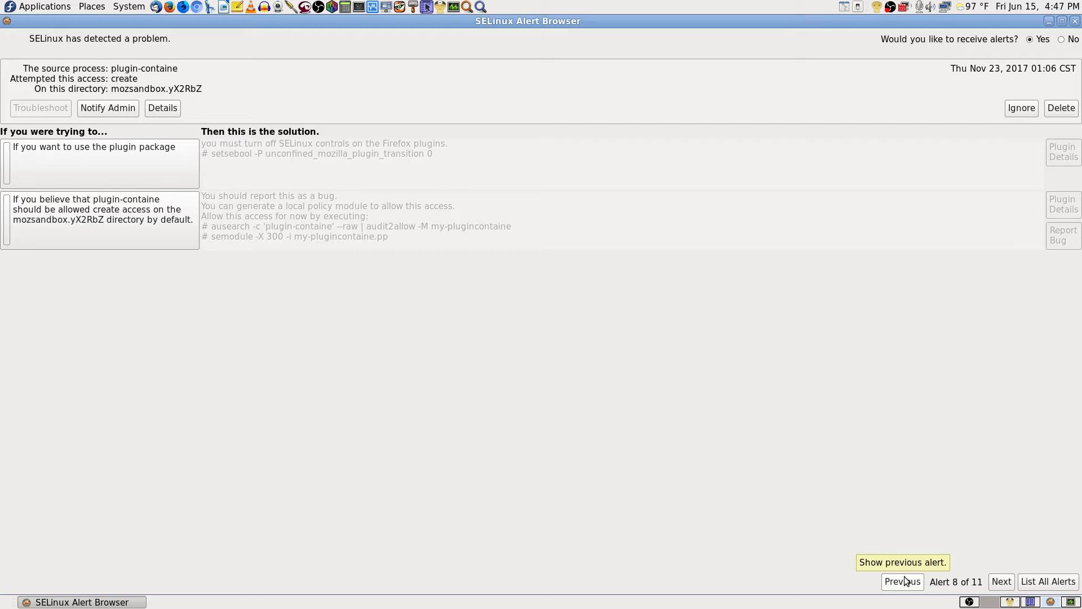
pyautogui.click(902, 581)
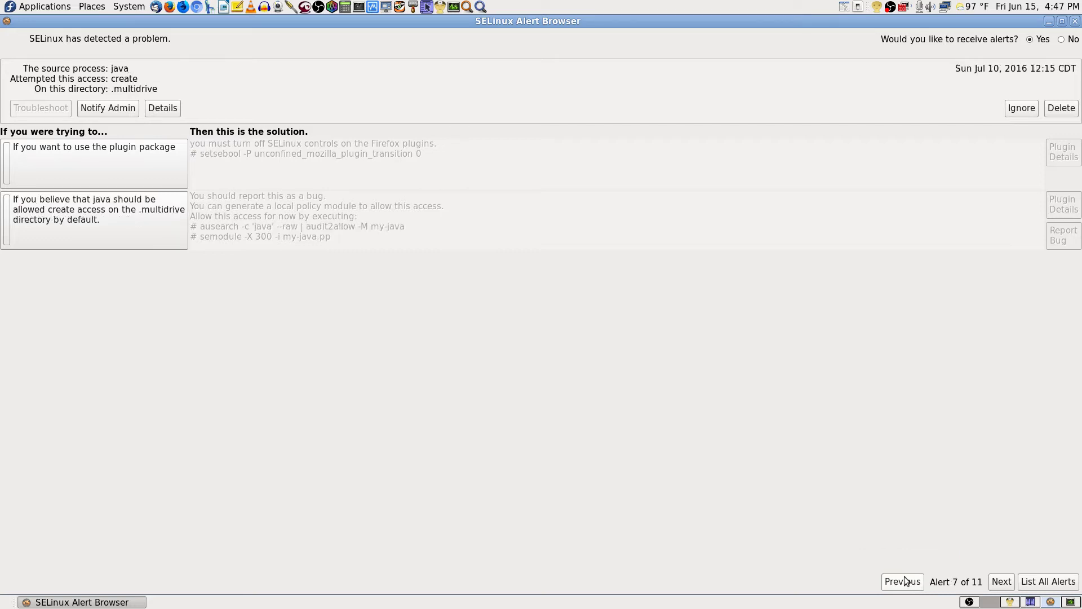
pyautogui.click(902, 581)
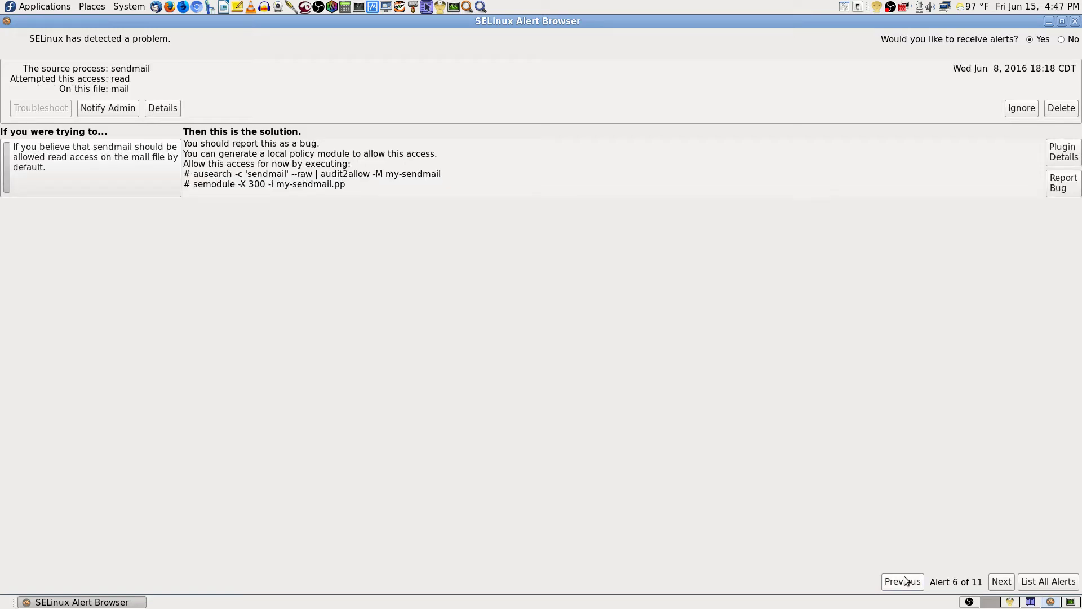
pyautogui.click(902, 581)
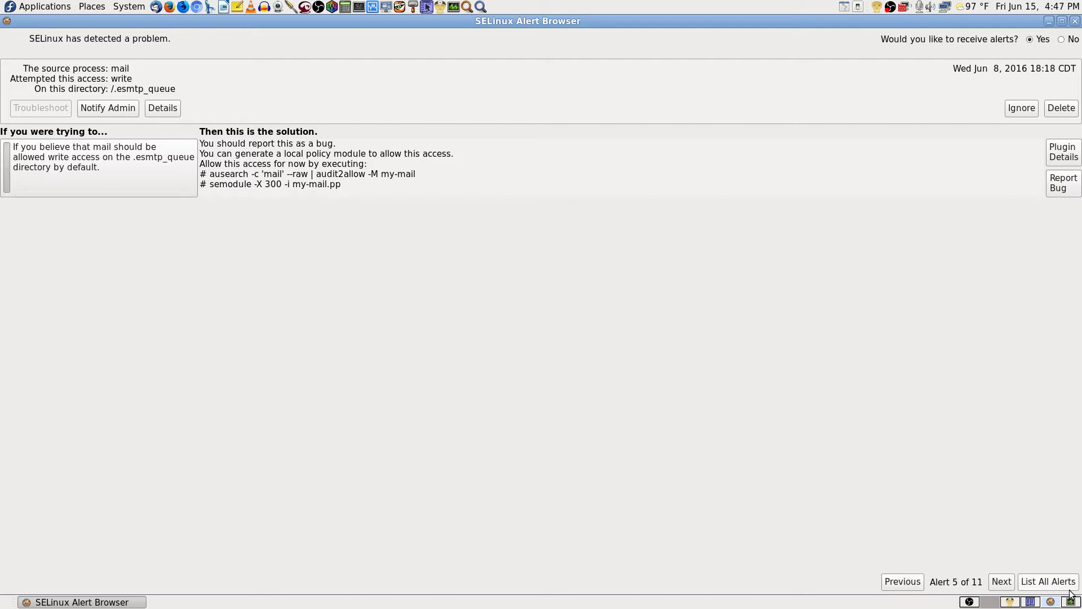
# - Look over the list of all alerts, close it, and advance through the alerts to the last one, fprintd
pyautogui.click(1048, 581)
pyautogui.click(771, 200)
pyautogui.click(1006, 581)
pyautogui.click(1006, 581)
pyautogui.click(1006, 581)
pyautogui.click(1006, 581)
pyautogui.click(1006, 581)
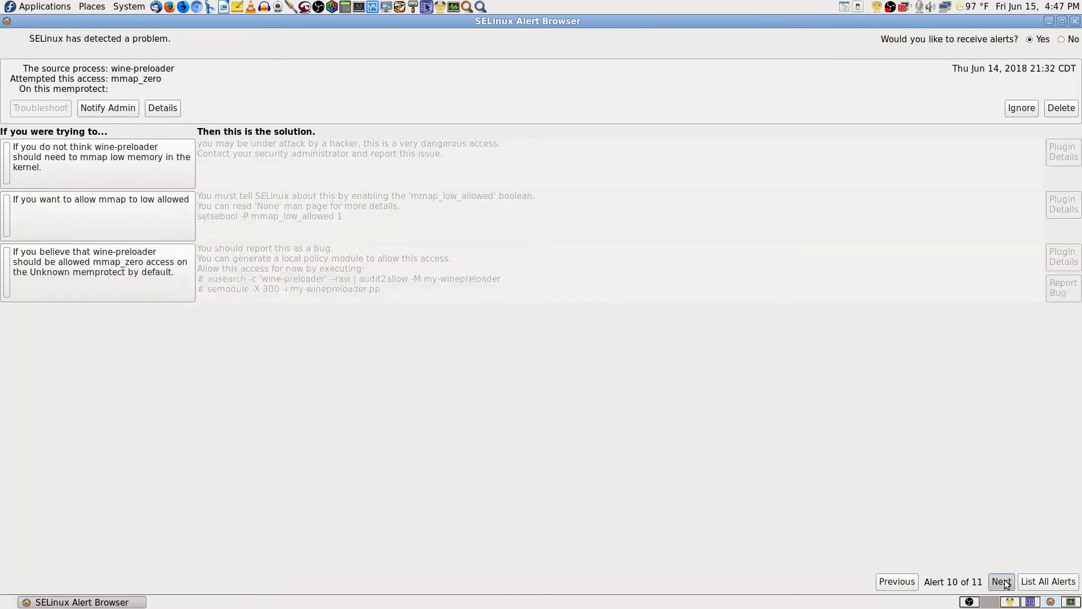
pyautogui.click(1006, 581)
# - View the list of all alerts once more, and close both the list and the SELinux Alert Browser
pyautogui.click(1048, 581)
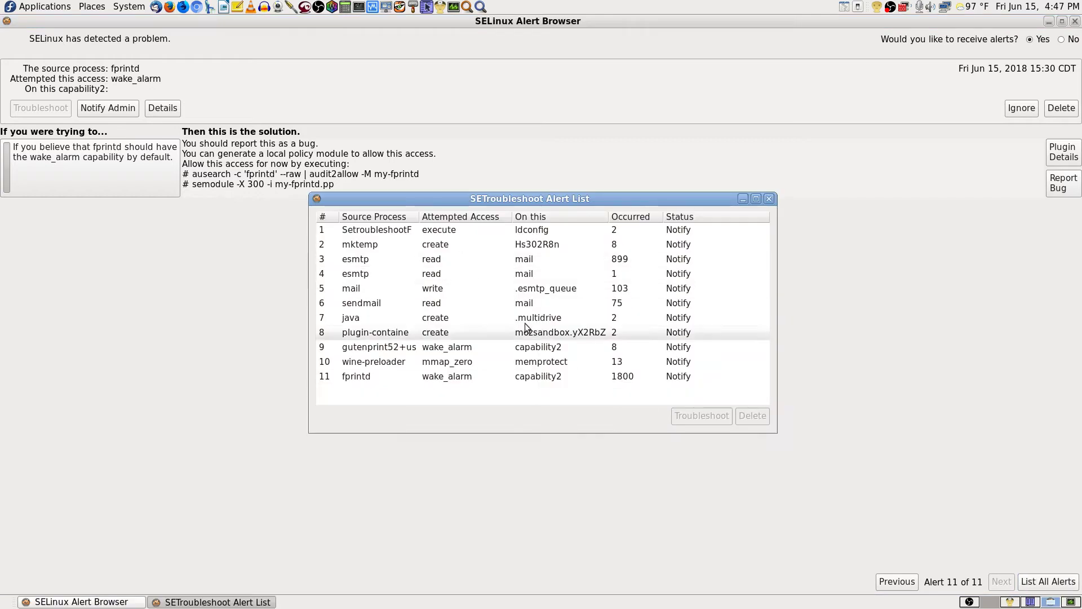
pyautogui.click(768, 198)
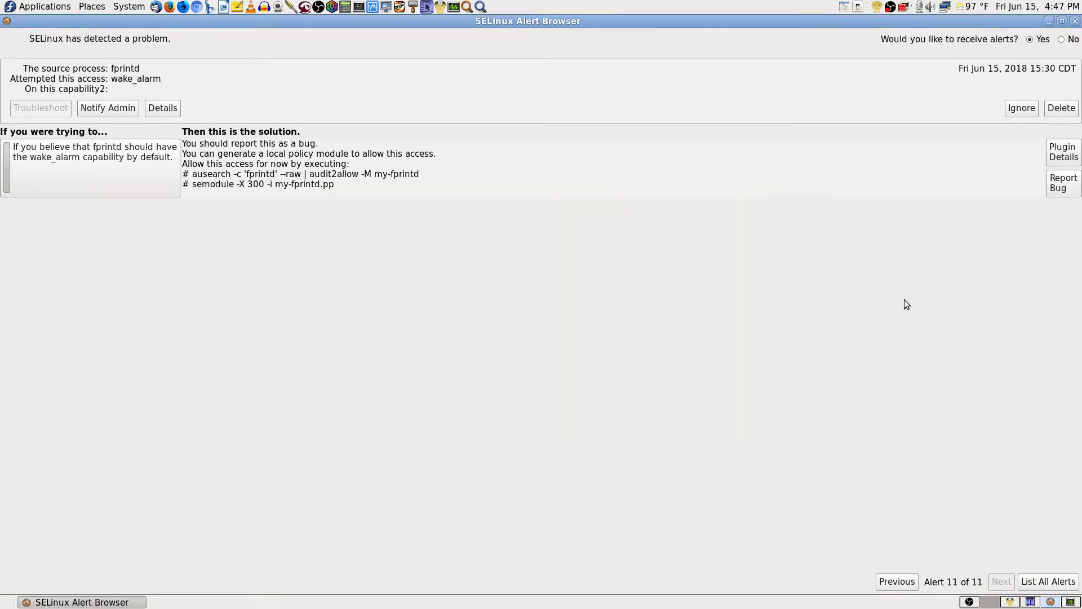
pyautogui.click(1075, 21)
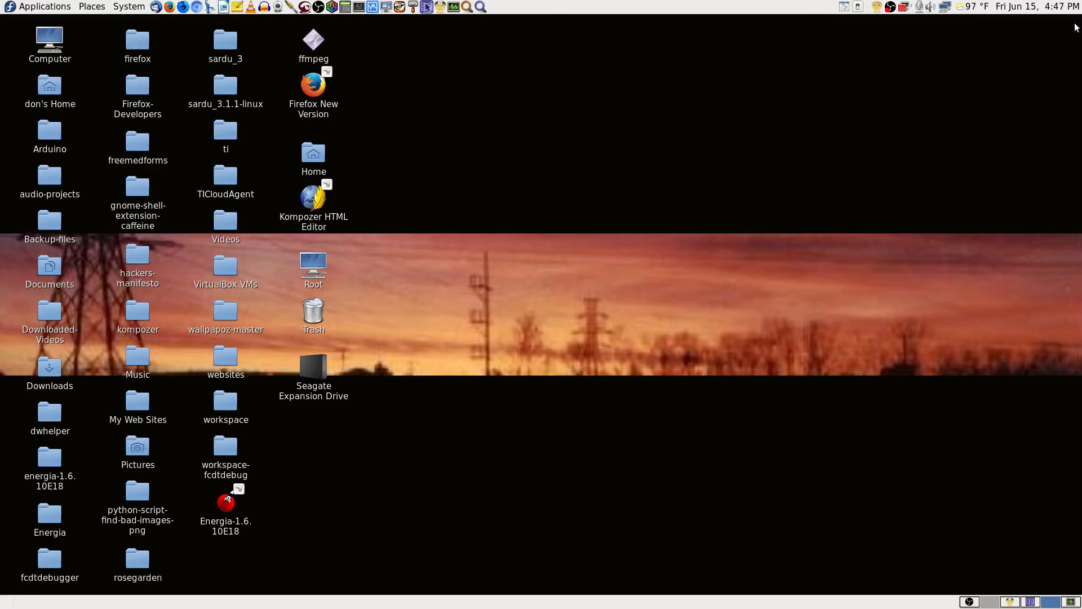
# - Return to KlamAV, display its scan folder tree, and look through the other workspaces before coming back
pyautogui.click(1037, 601)
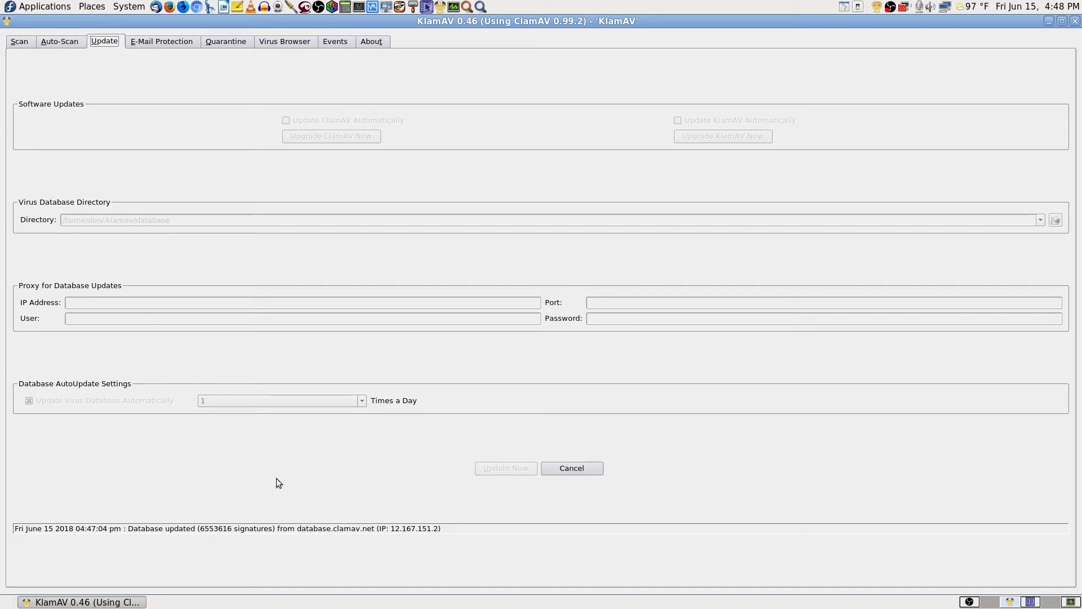
pyautogui.click(25, 46)
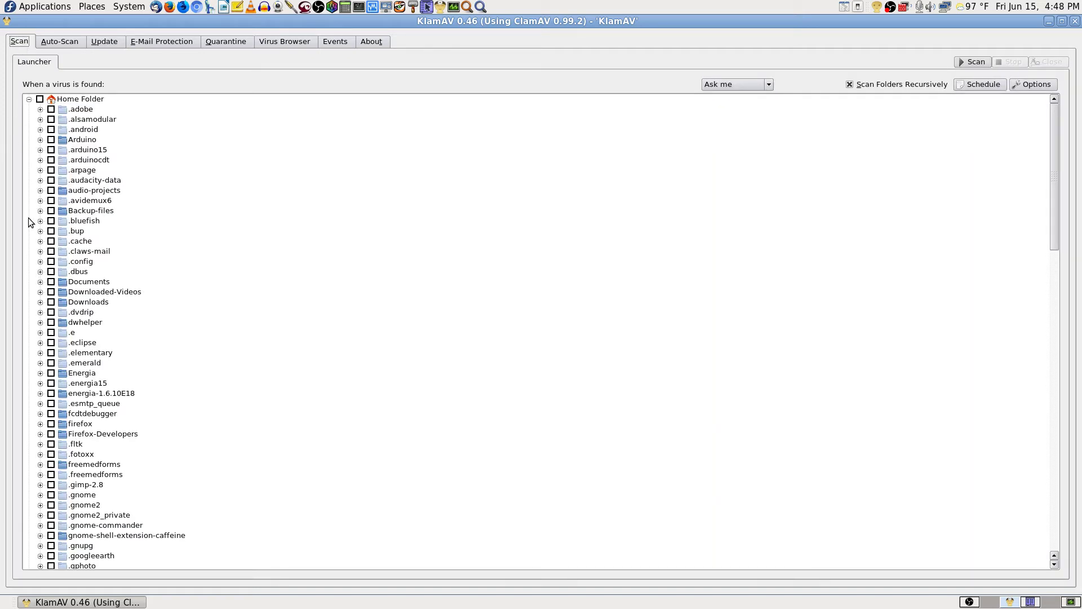
pyautogui.click(989, 602)
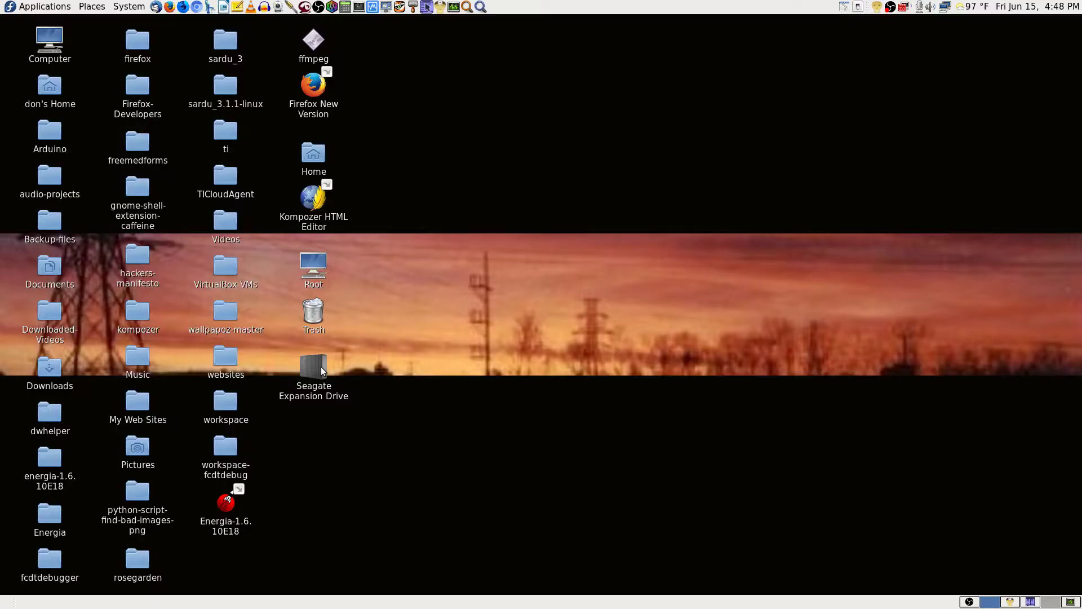
pyautogui.click(1031, 602)
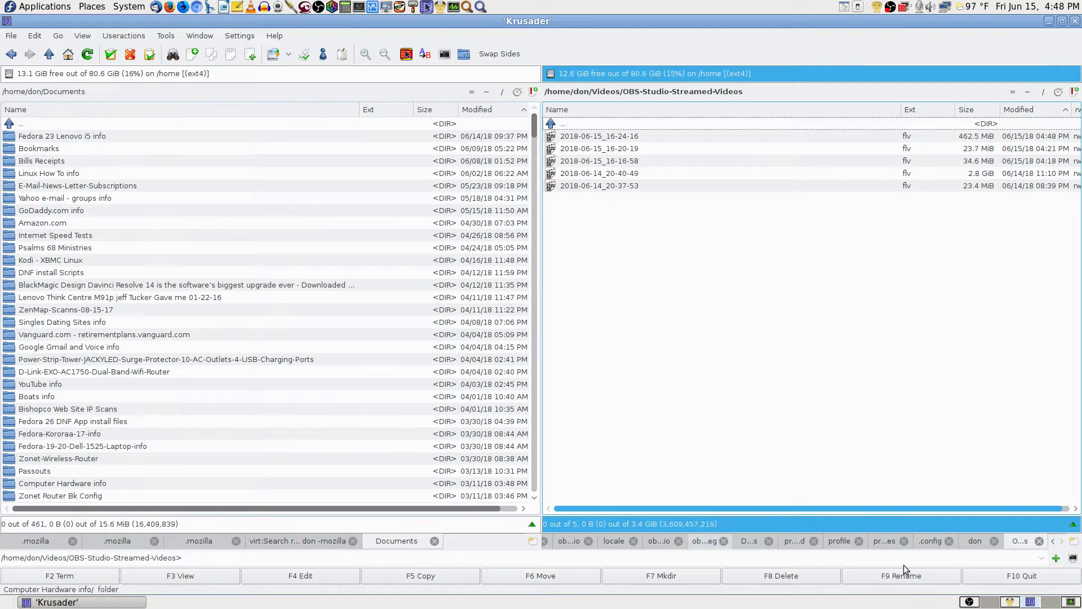
pyautogui.click(1015, 601)
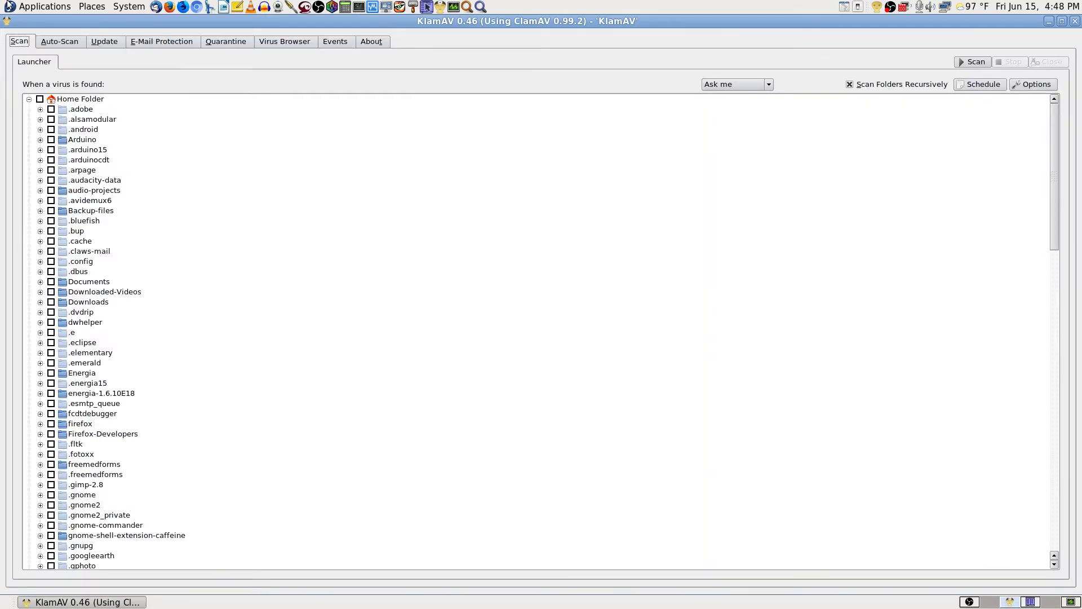
# - Move the KlamAV window to Workspace 5 and switch to that workspace
pyautogui.click(7, 23)
pyautogui.moveTo(105, 159)
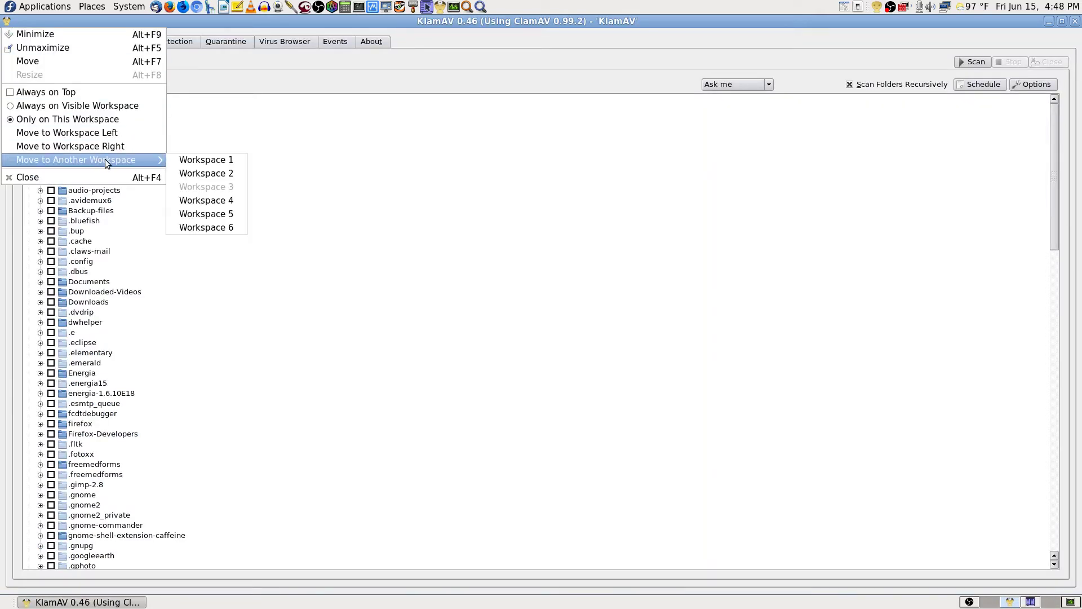
pyautogui.click(228, 214)
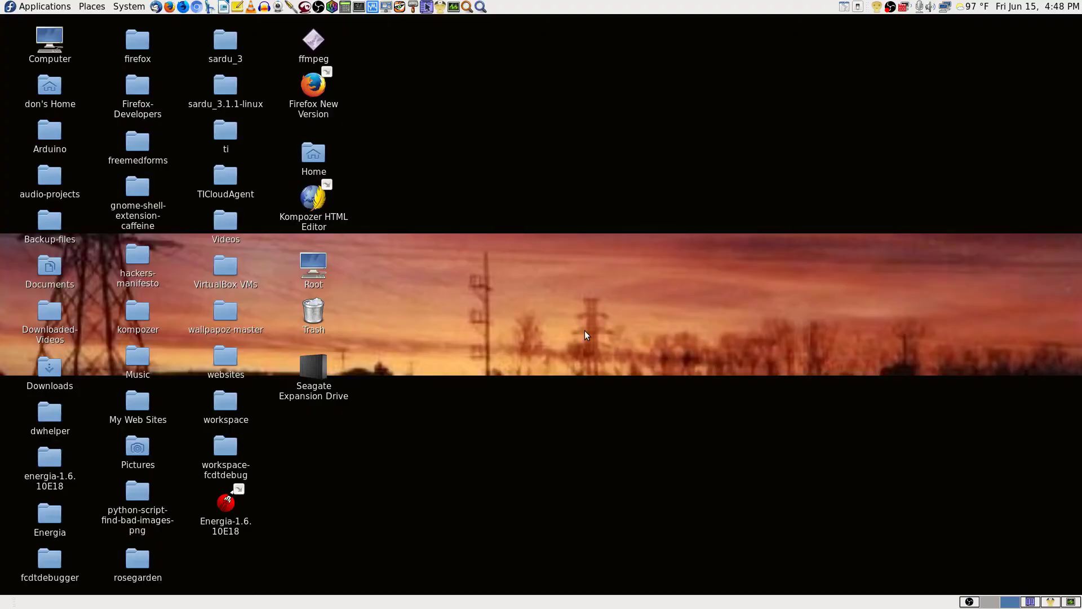
pyautogui.click(1051, 601)
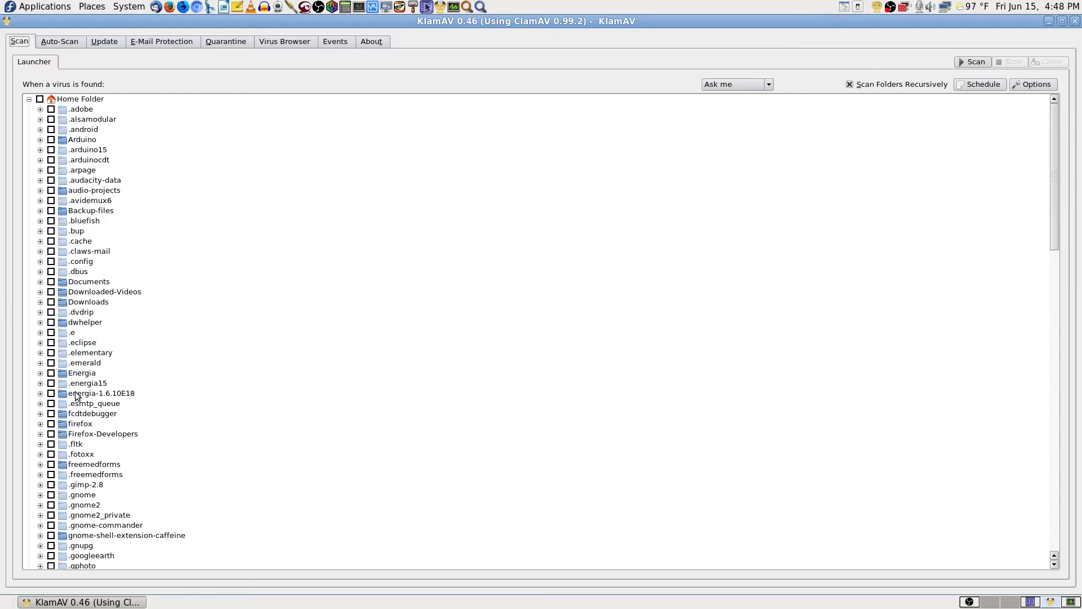
# - Expand the run folder under System Folder in the scan tree and jump to its media subfolder
pyautogui.scroll(-11, 67, 369)
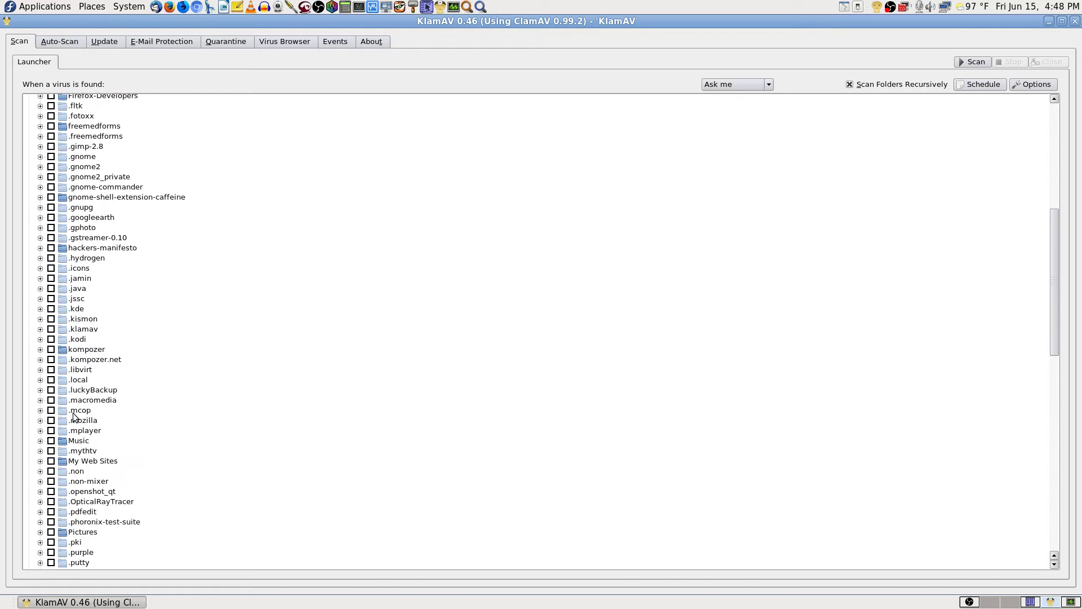
pyautogui.scroll(-18, 74, 416)
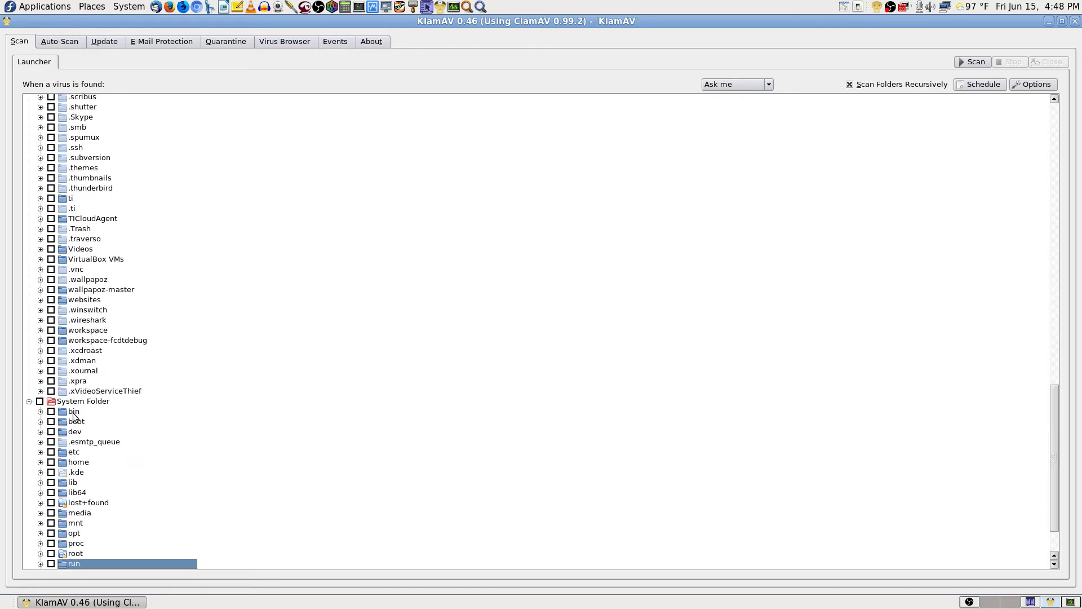
pyautogui.scroll(-2, 126, 395)
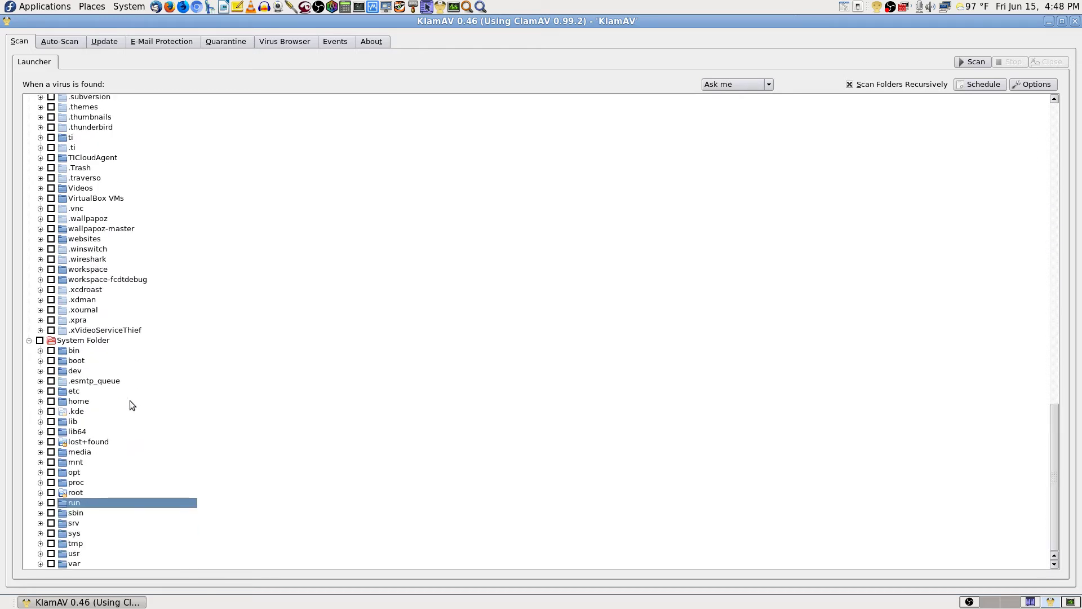
pyautogui.click(39, 502)
pyautogui.write('media')
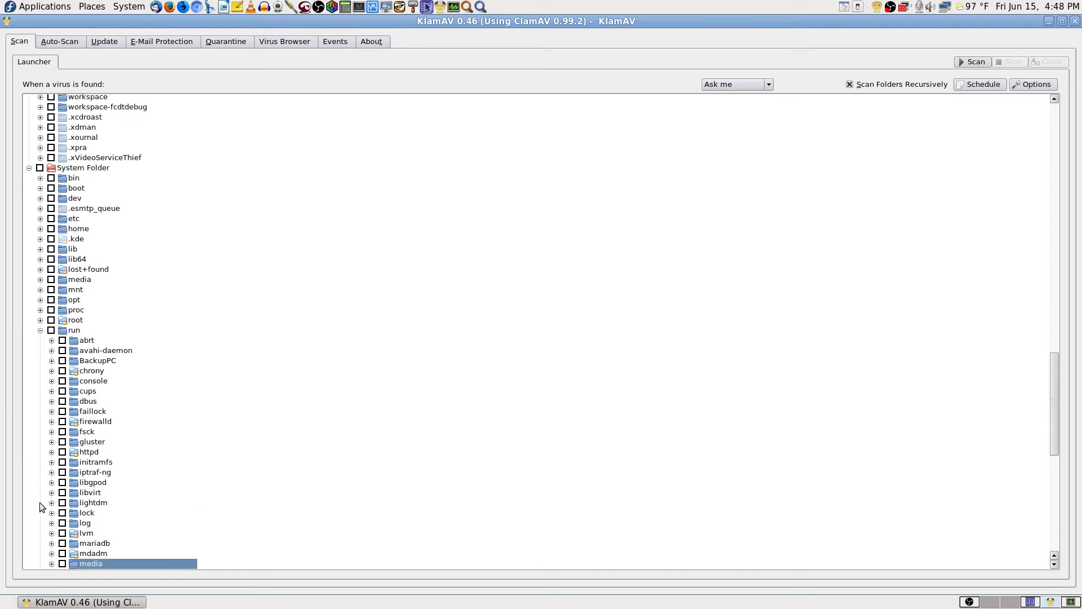
# - Expand media, the user's folder inside it and Seagate Expansion Drive to list the drive's folders for scanning
pyautogui.scroll(-3, 68, 507)
pyautogui.click(51, 461)
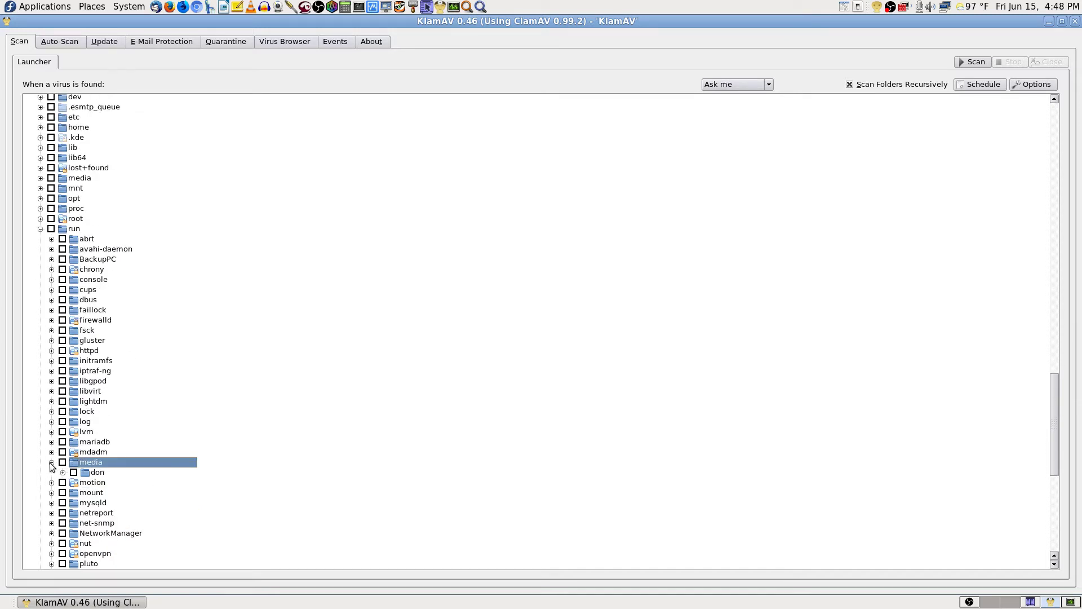
pyautogui.click(91, 472)
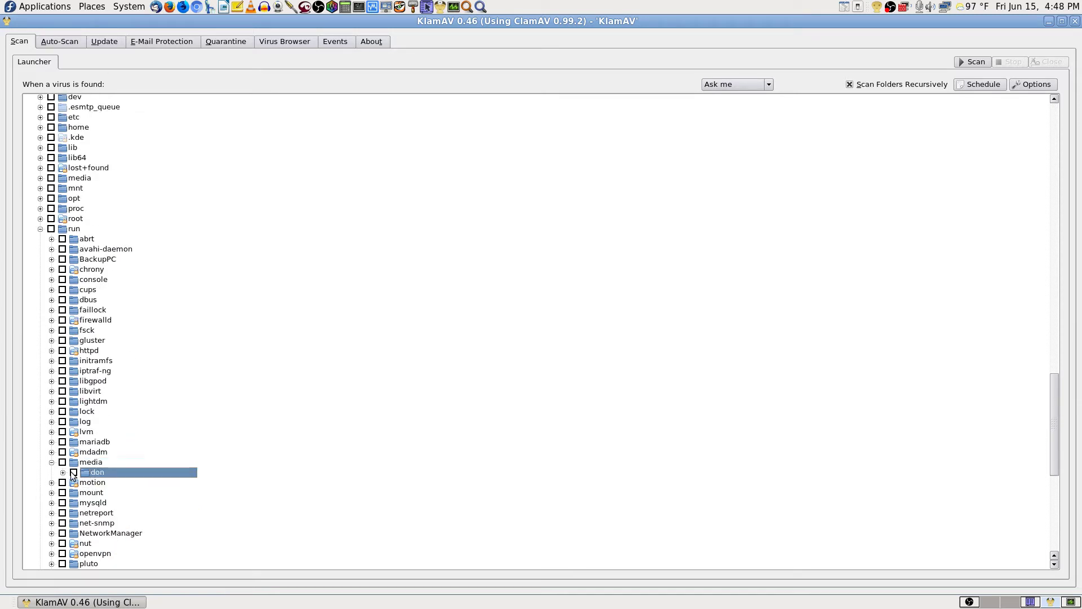
pyautogui.click(64, 473)
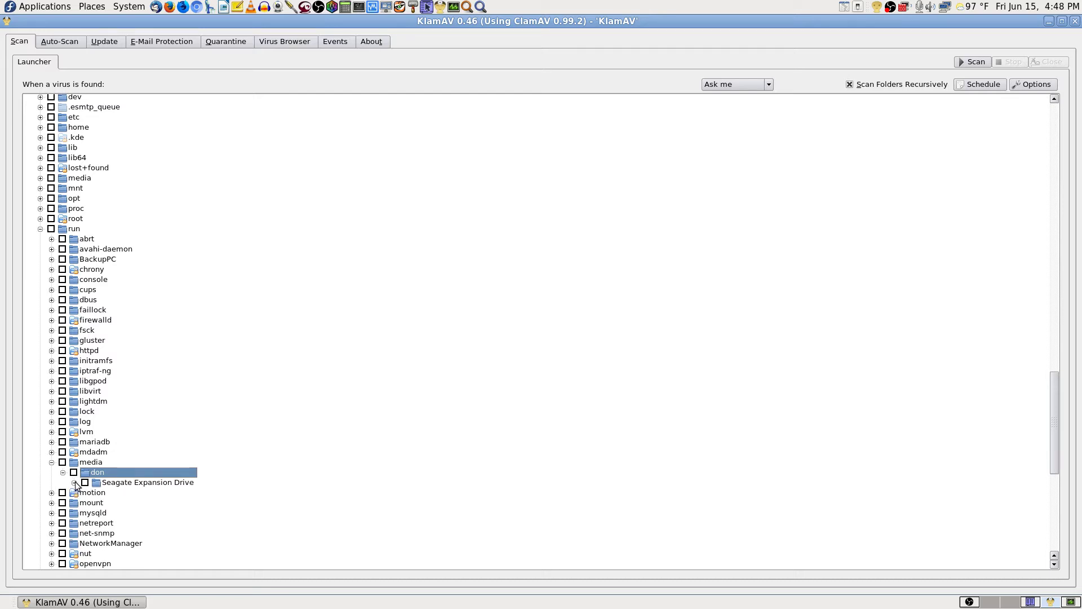
pyautogui.click(74, 482)
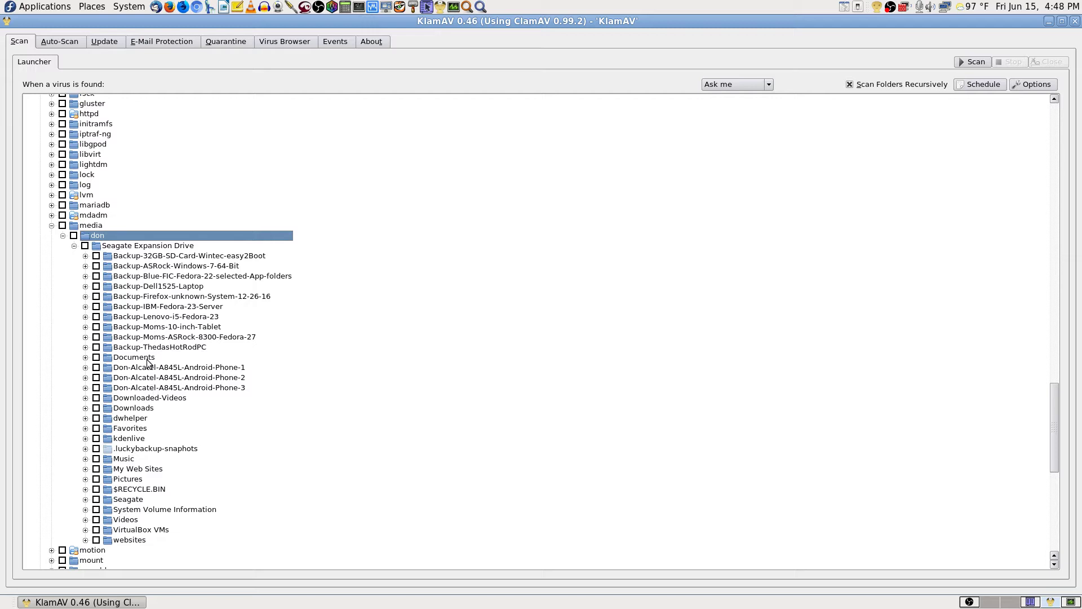
# - Expand Downloads on Seagate Expansion Drive and mark its VNC TeamViewer Remote Desktop Software folder for scanning
pyautogui.click(85, 408)
pyautogui.scroll(-1, 178, 438)
pyautogui.scroll(-5, 177, 429)
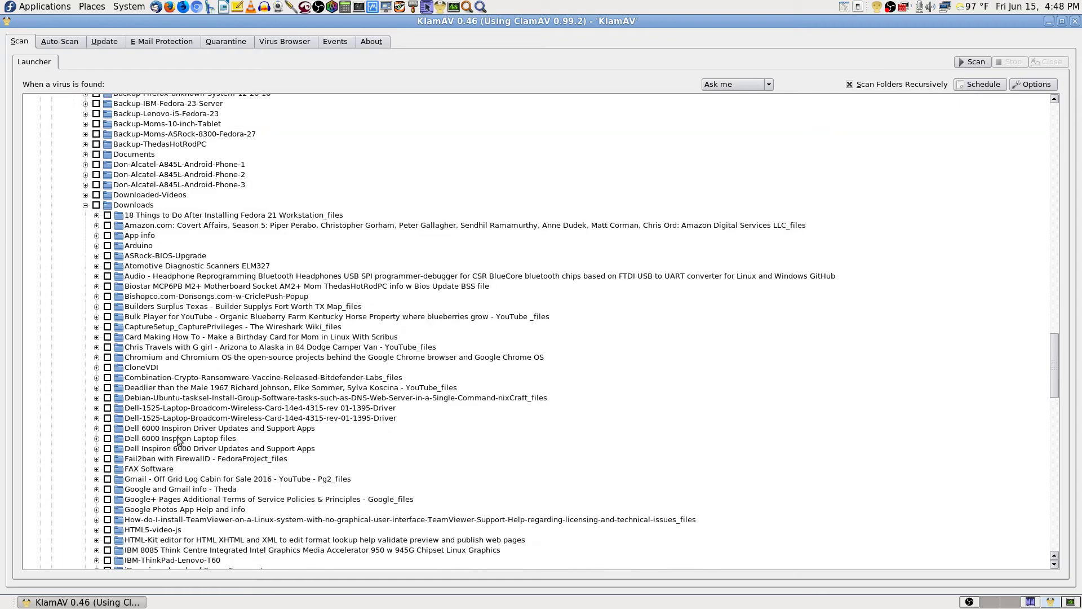
pyautogui.scroll(-3, 174, 355)
pyautogui.scroll(-3, 173, 355)
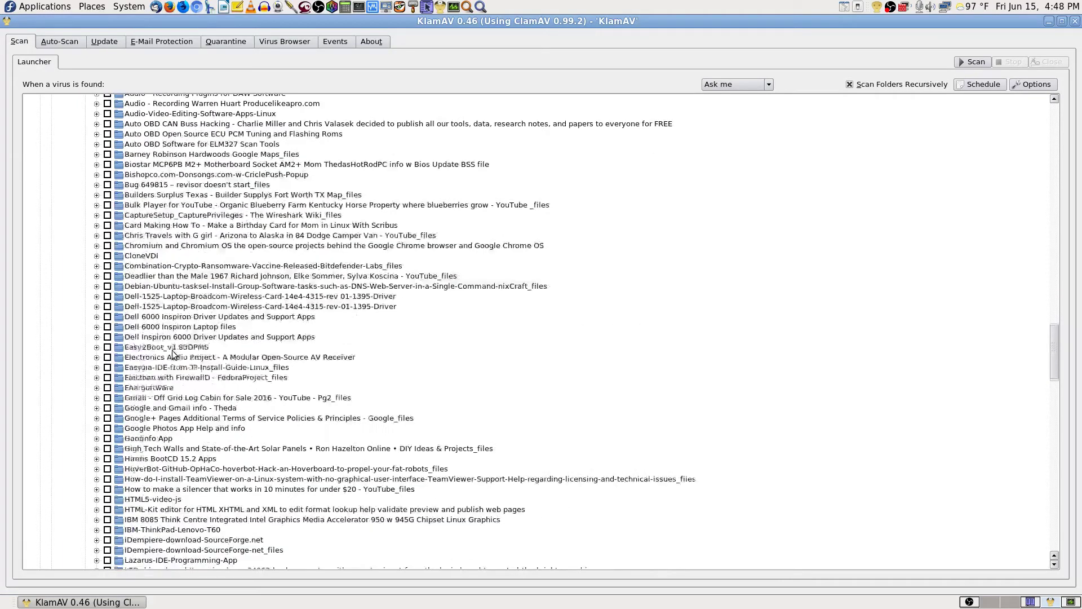
pyautogui.scroll(-6, 170, 344)
pyautogui.scroll(-12, 169, 337)
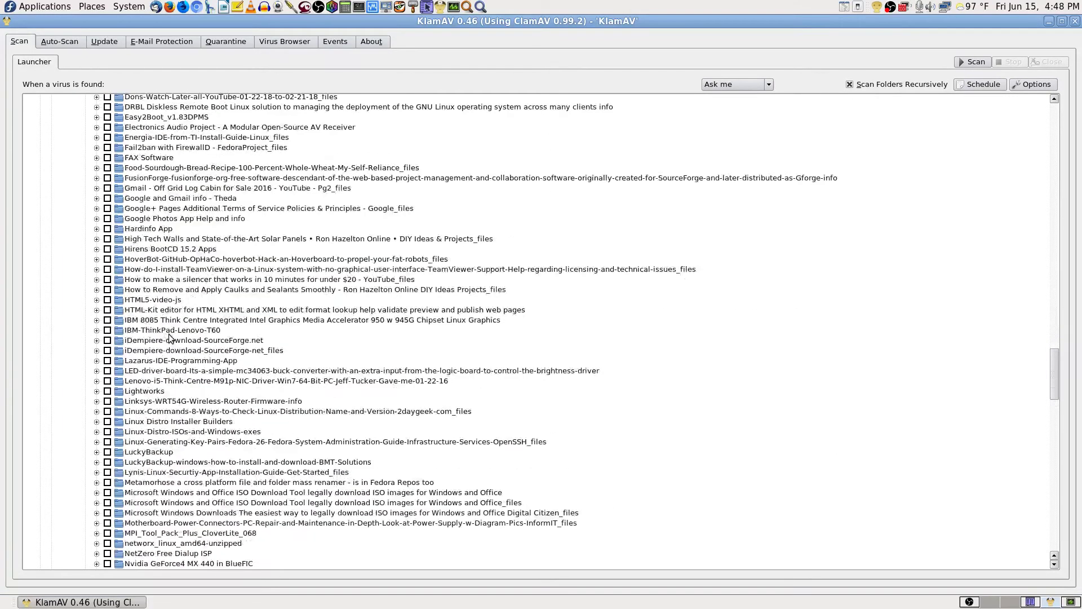
pyautogui.scroll(-5, 168, 330)
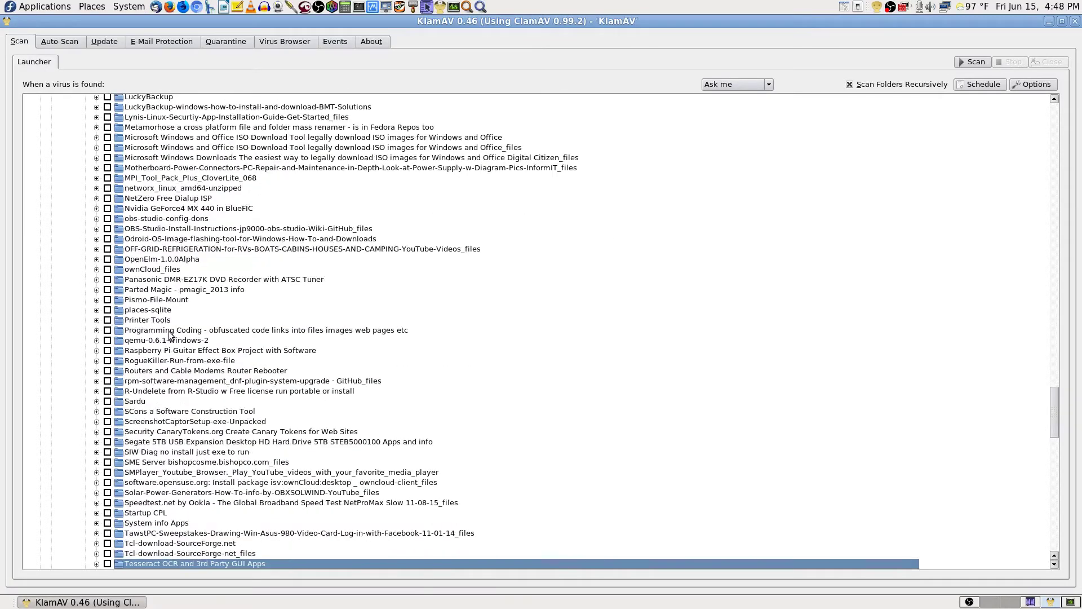
pyautogui.scroll(-8, 169, 334)
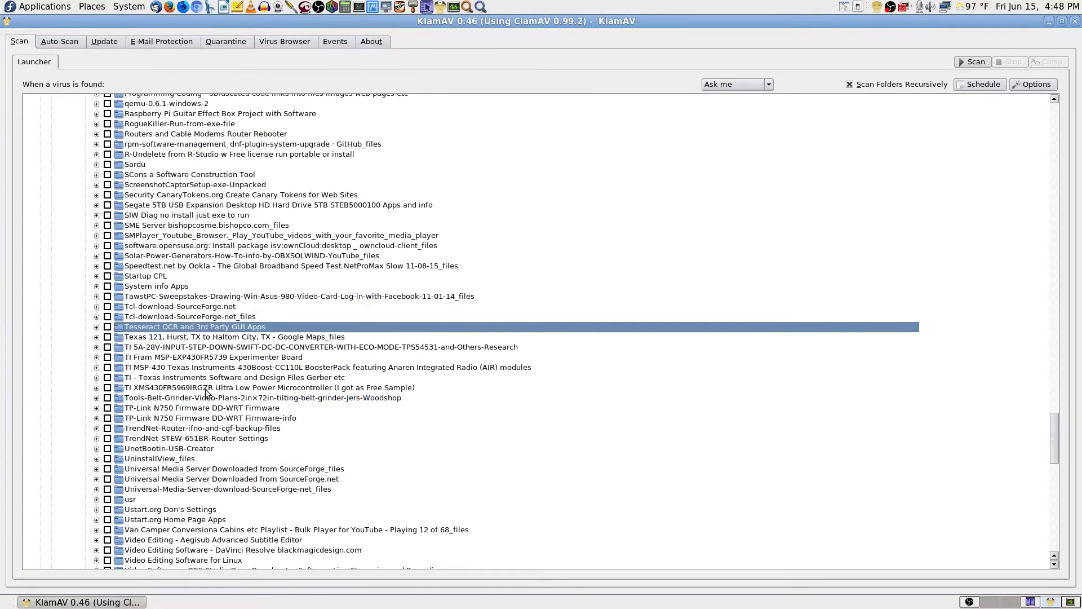
pyautogui.write('vn')
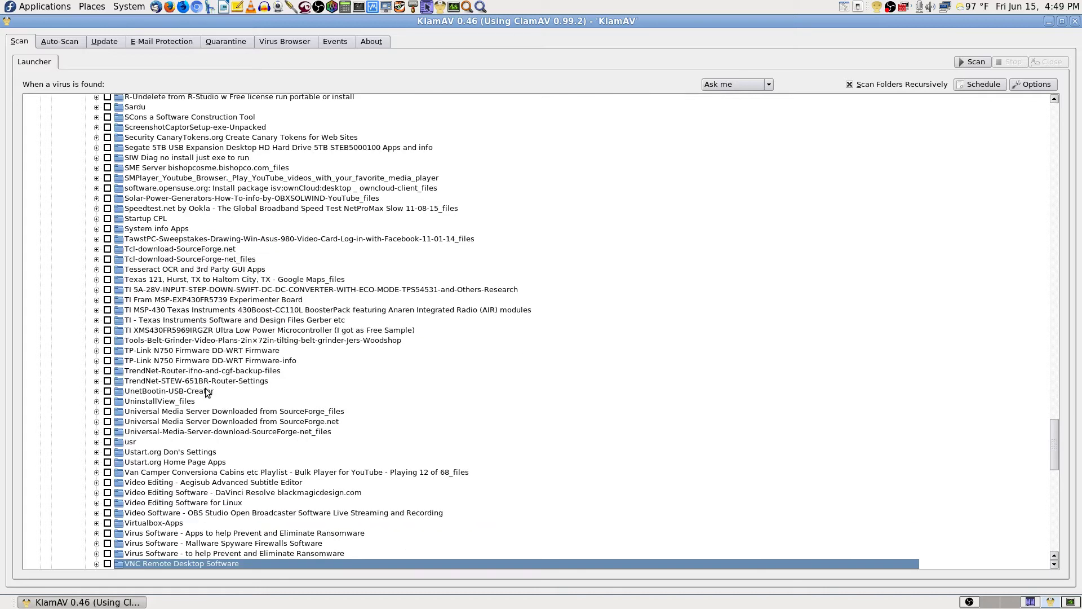
pyautogui.scroll(-9, 231, 378)
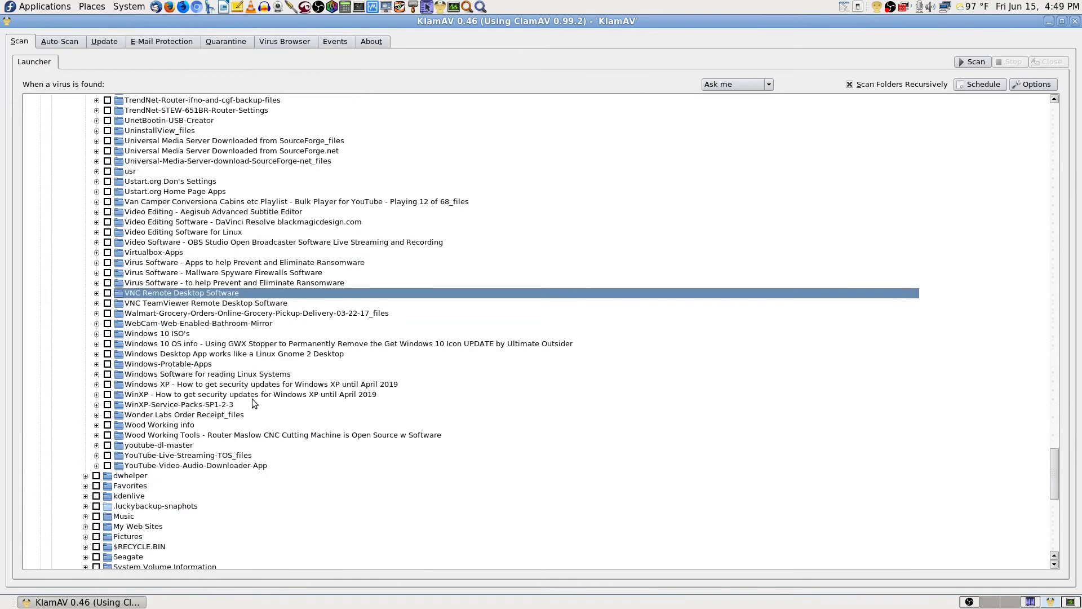
pyautogui.click(97, 303)
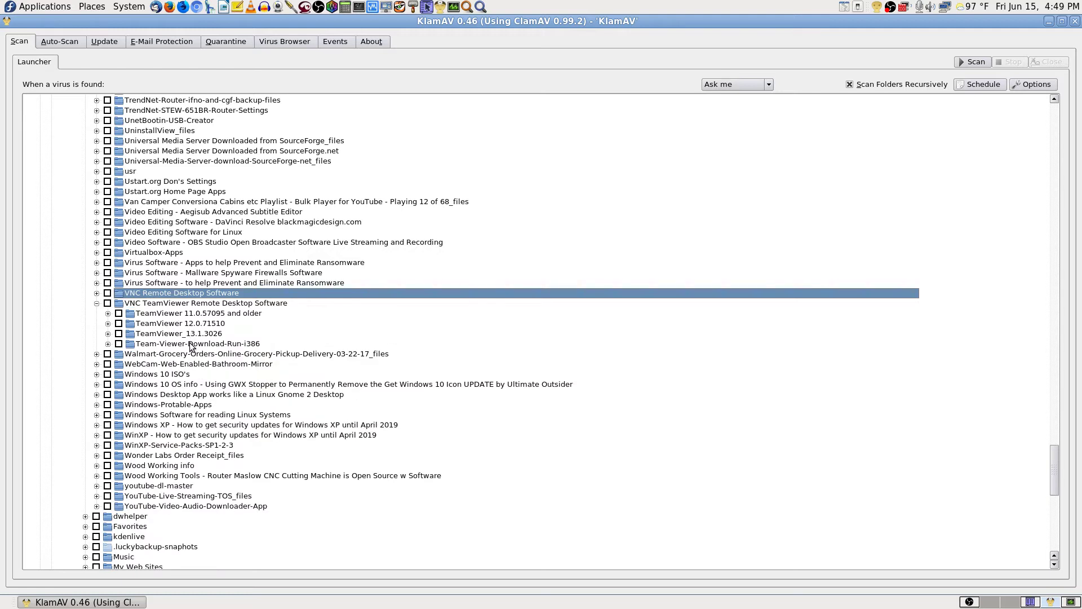
pyautogui.click(107, 304)
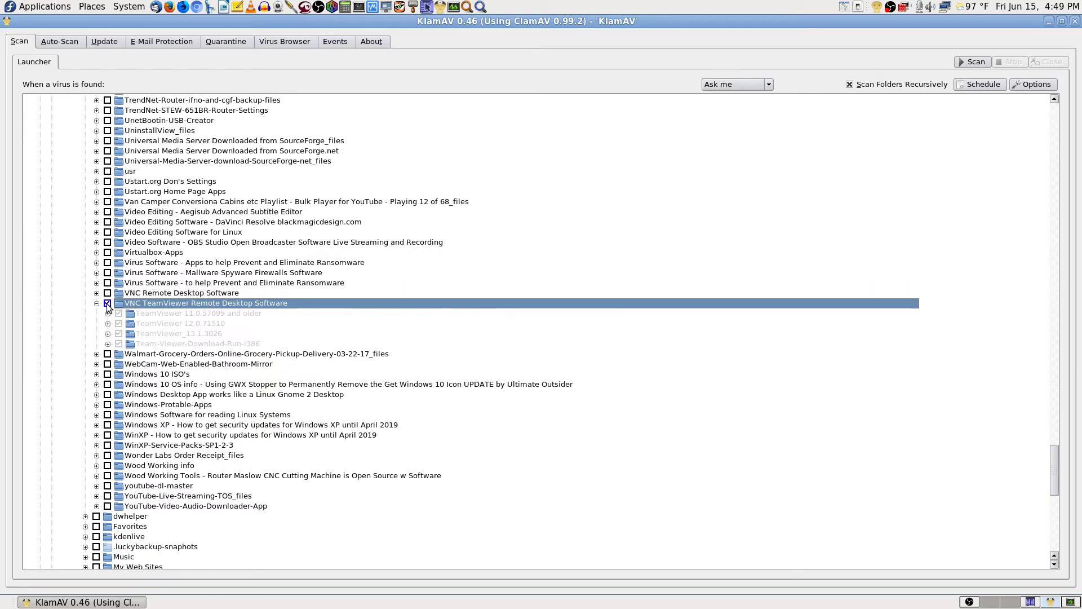
# - Expand VNC Remote Desktop Software, and mark and unmark its Tigervnc subfolder for scanning
pyautogui.click(96, 293)
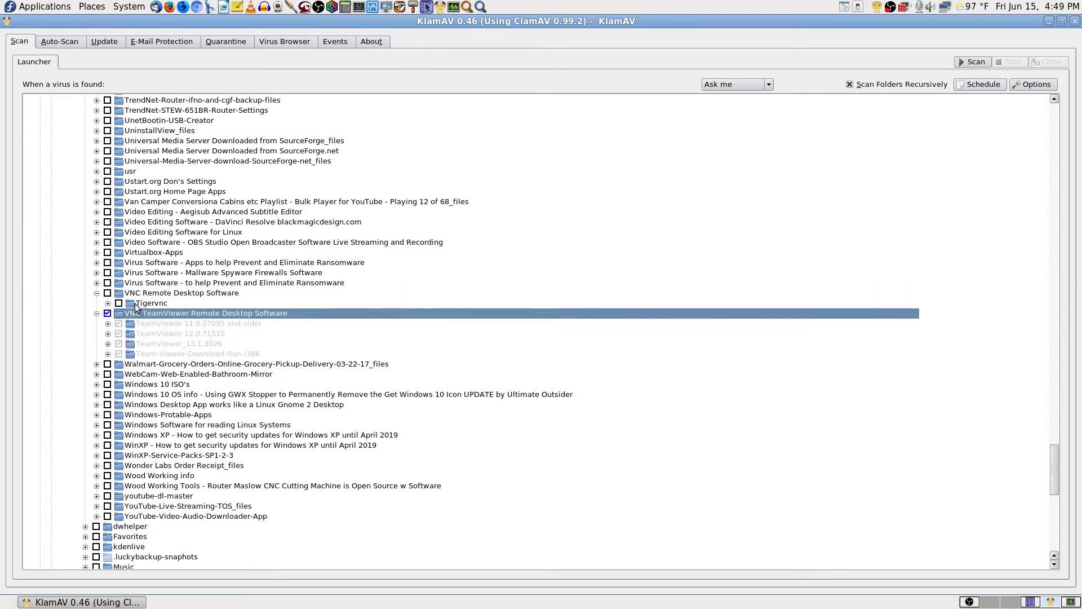
pyautogui.click(119, 303)
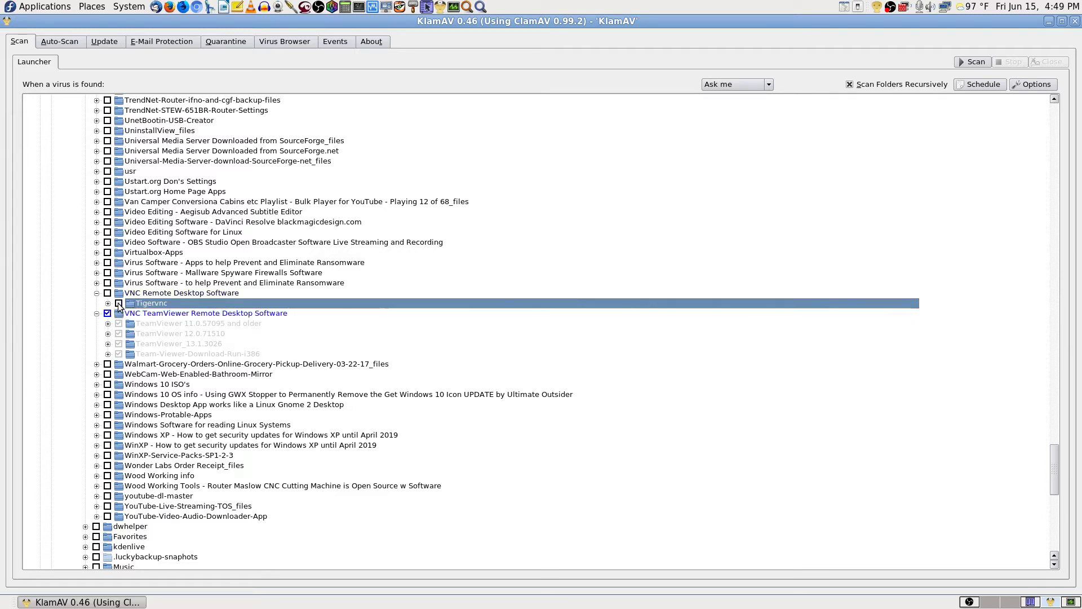
pyautogui.click(119, 303)
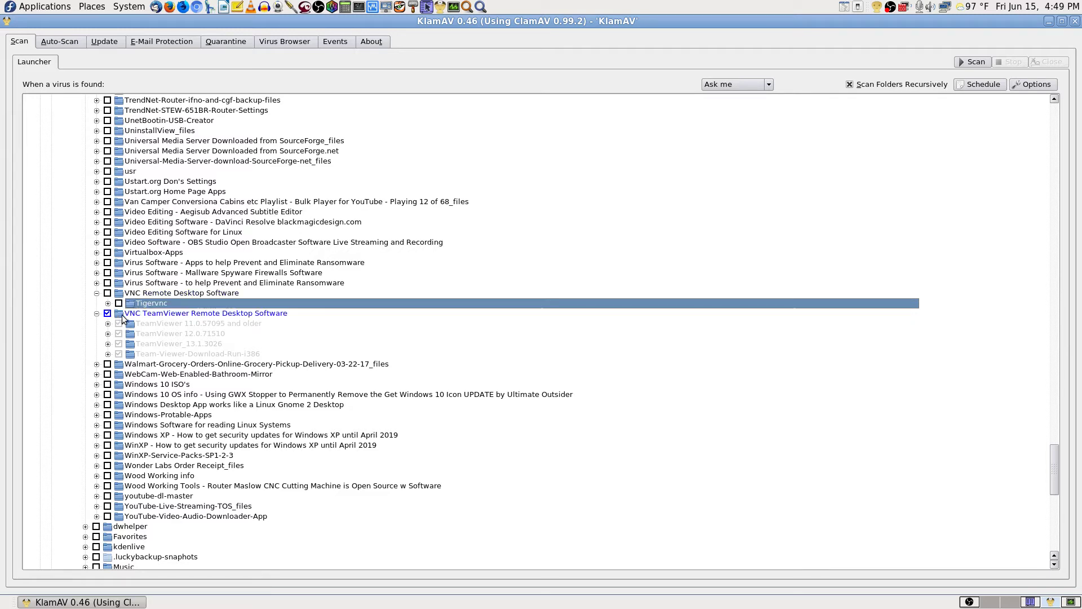
# - Select the marked VNC TeamViewer Remote Desktop Software folder and set the action for found viruses to Just report
pyautogui.click(162, 315)
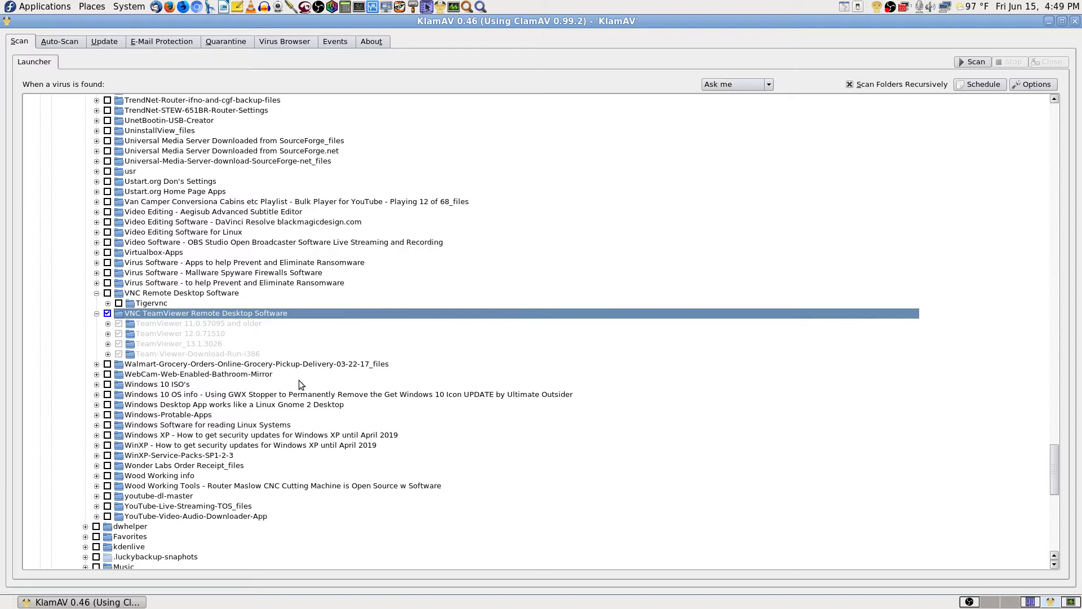
pyautogui.click(769, 85)
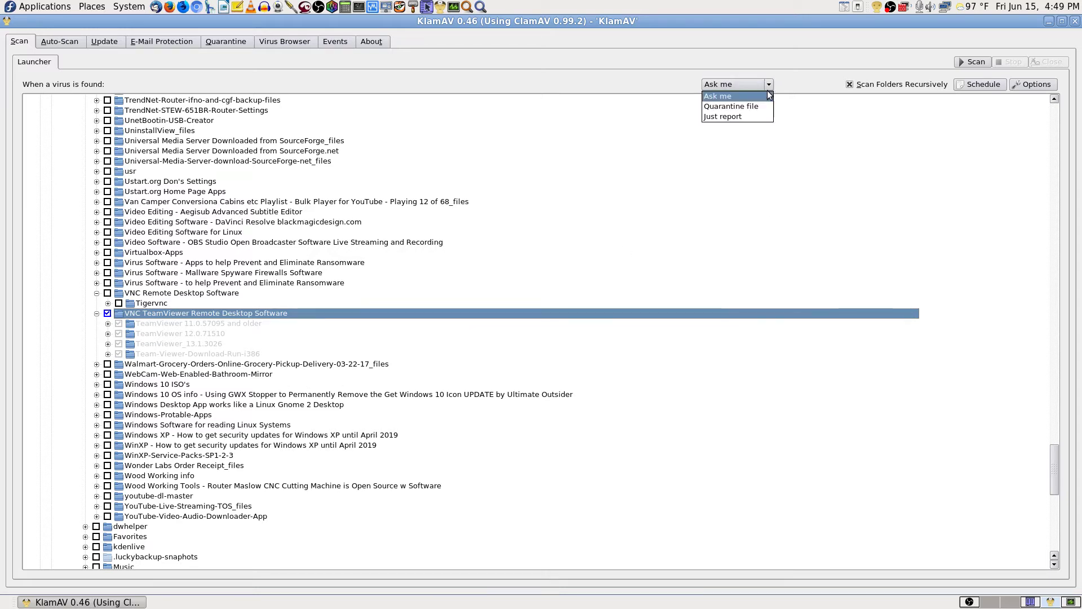
pyautogui.click(745, 117)
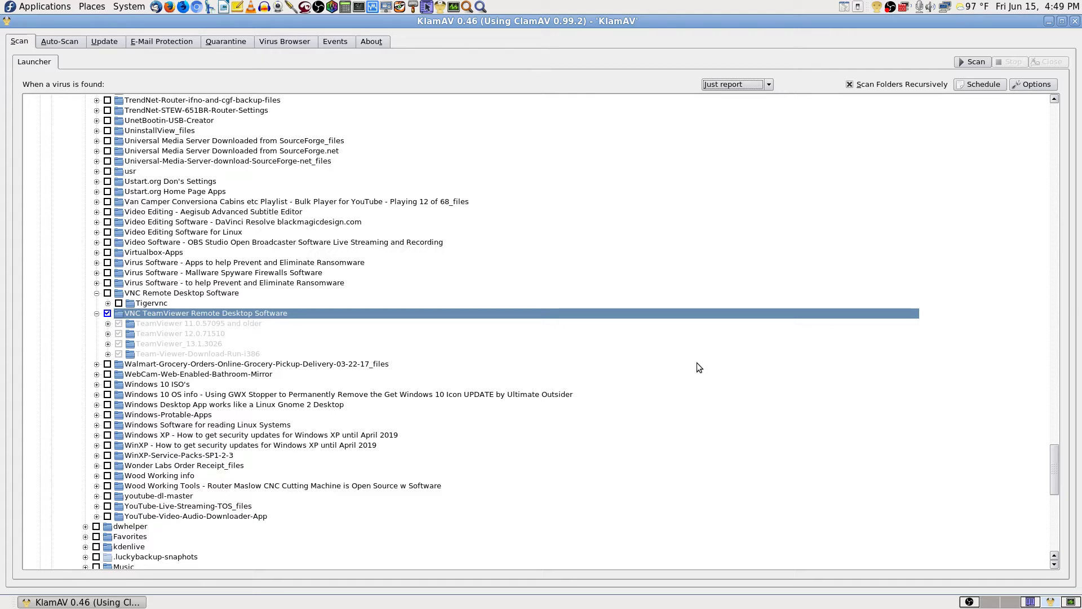
# - Expand 32GBSD in the scan tree, along with its personal files folder and the Downloads folder inside that
pyautogui.scroll(1, 697, 363)
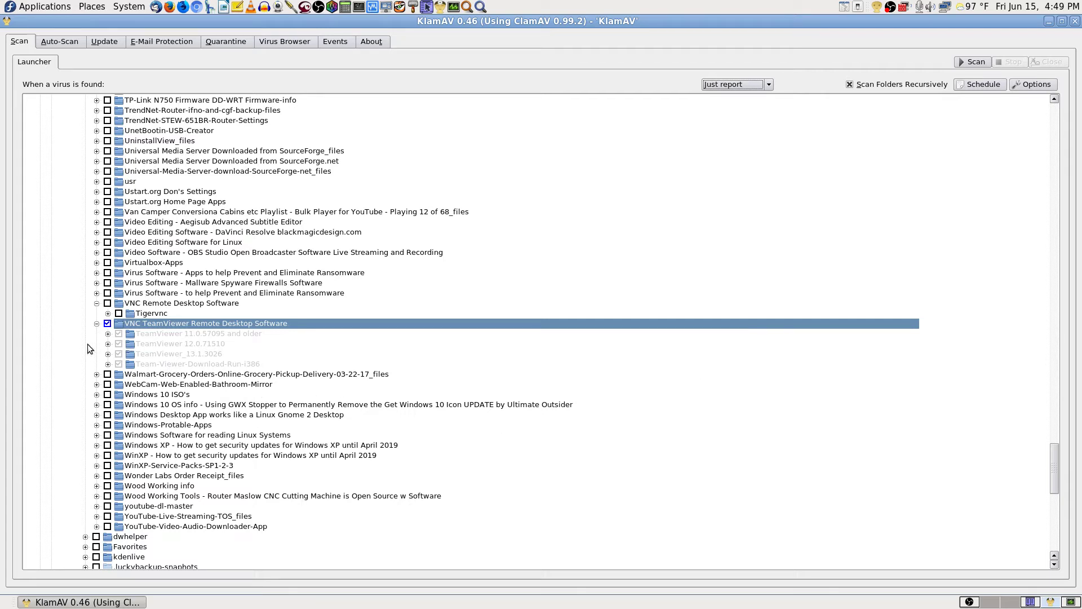
pyautogui.scroll(-8, 87, 338)
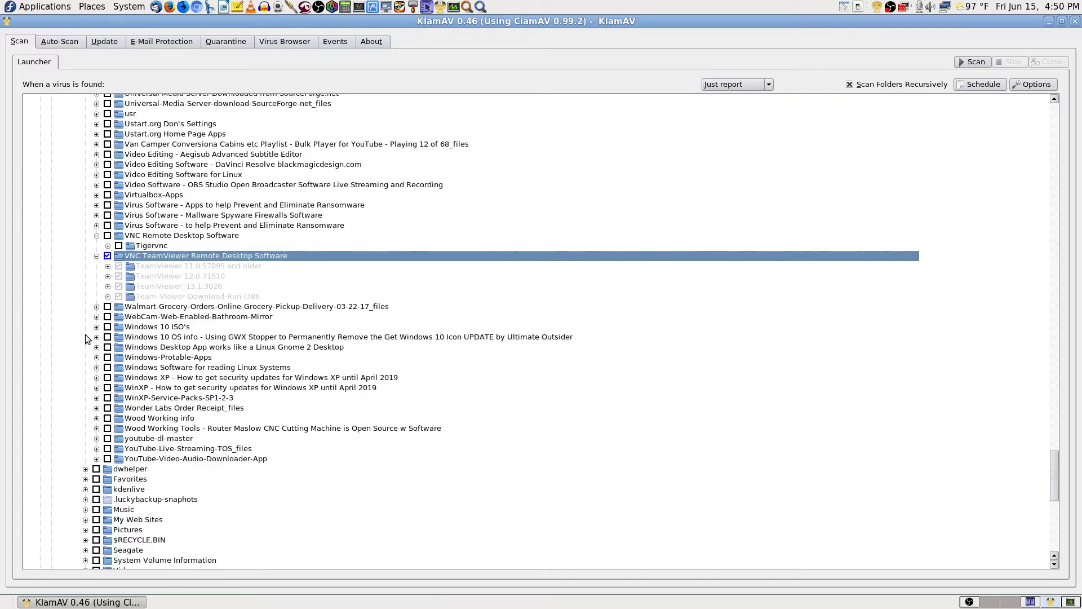
pyautogui.scroll(15, 86, 338)
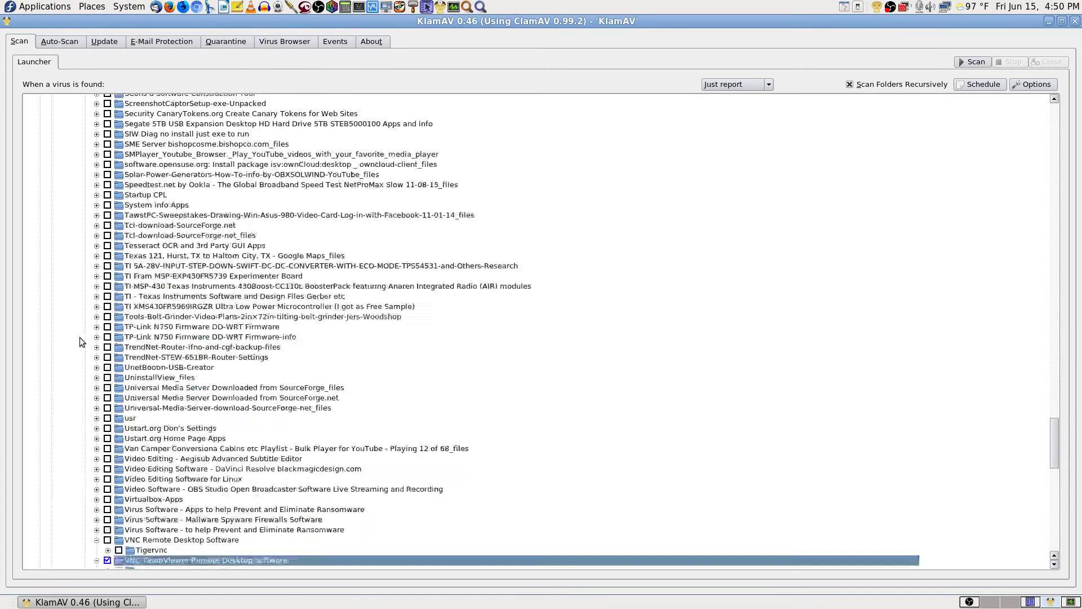
pyautogui.moveTo(1057, 408); pyautogui.dragTo(1053, 293)
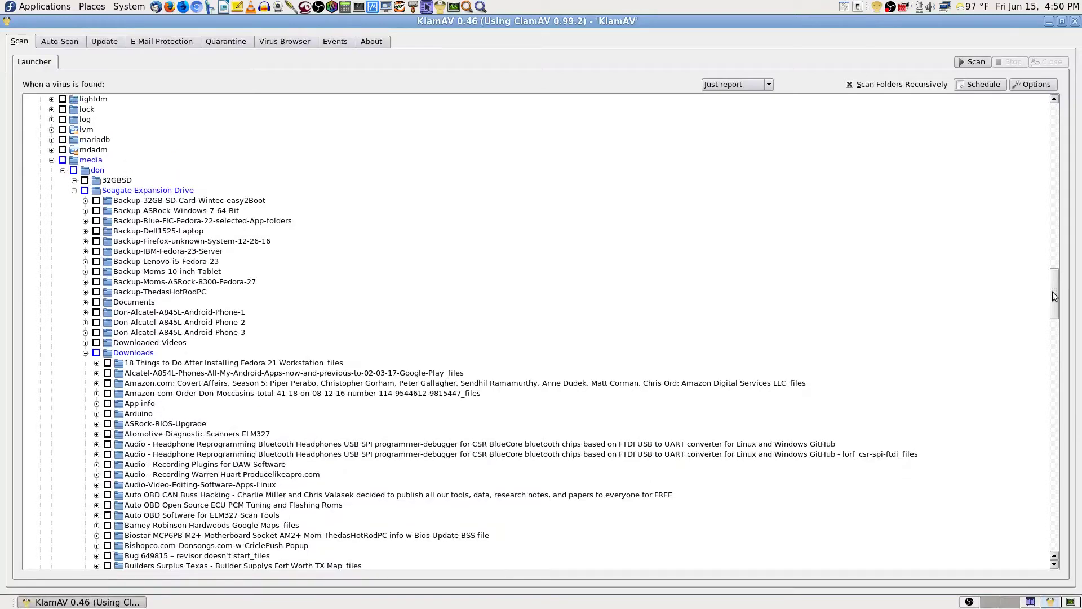
pyautogui.click(73, 180)
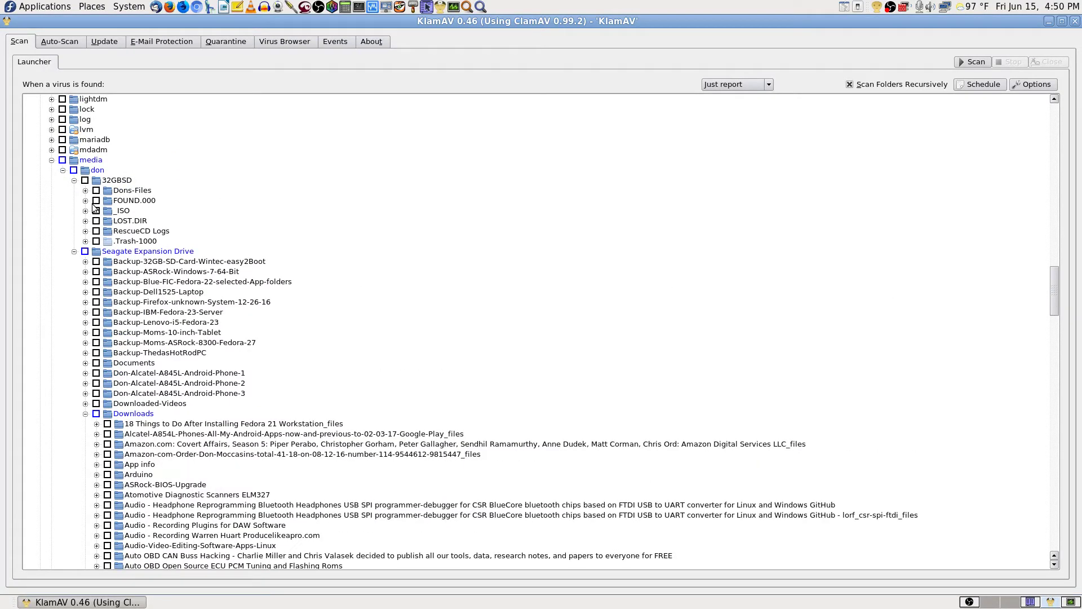
pyautogui.click(85, 191)
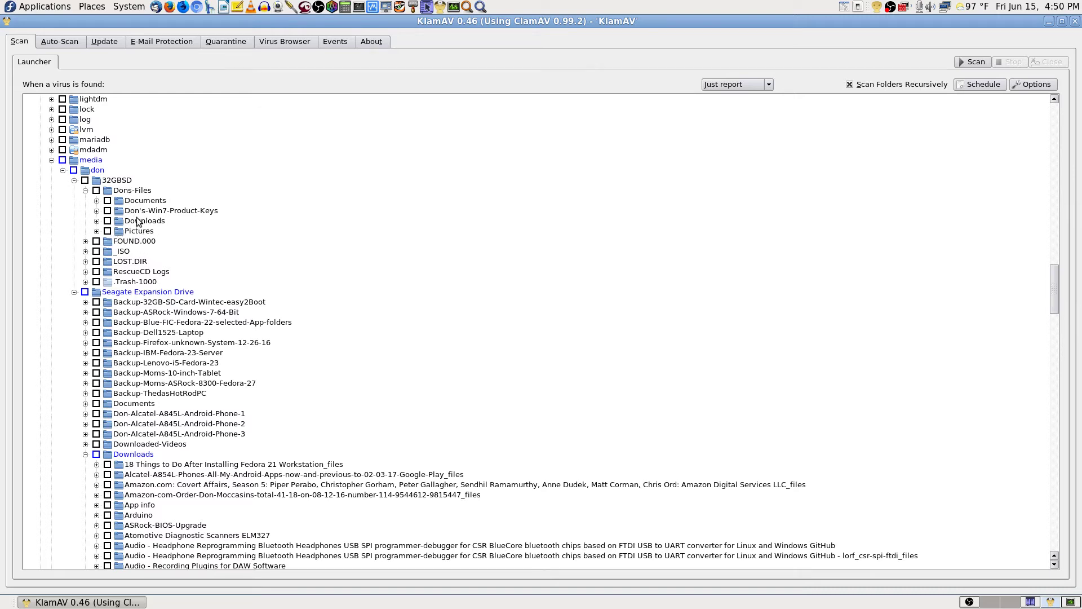
pyautogui.click(97, 220)
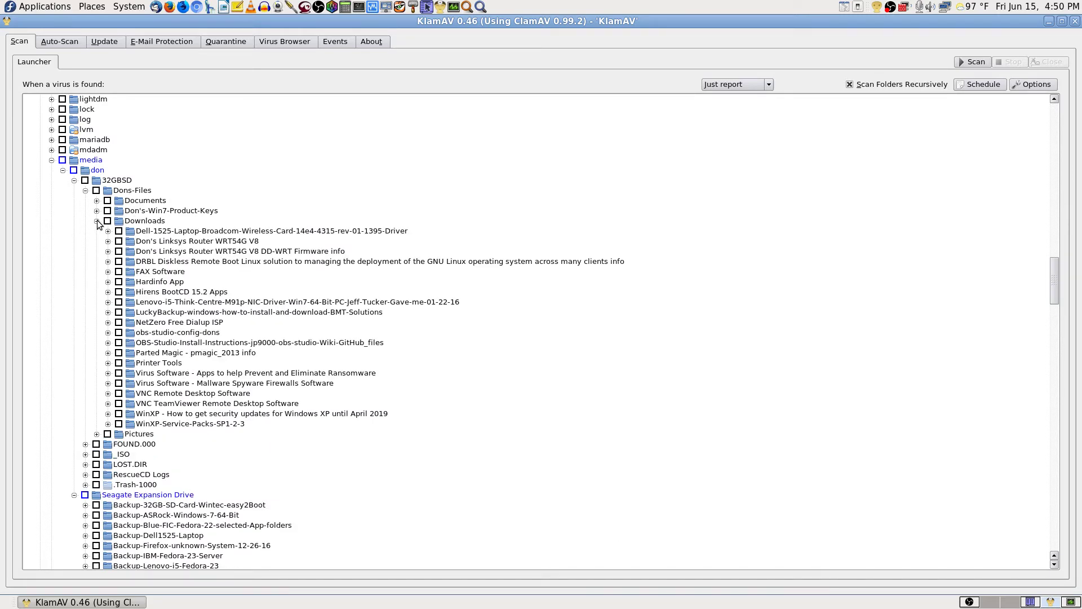
# - Mark VNC TeamViewer Remote Desktop Software in the 32GBSD Downloads folder for scanning and expand its subfolders
pyautogui.click(118, 403)
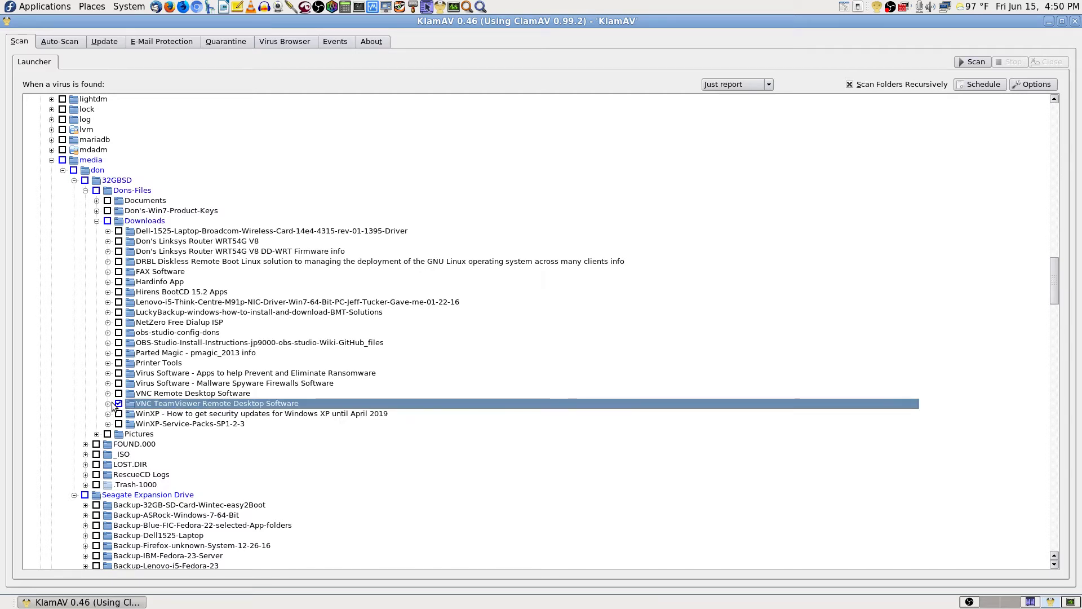
pyautogui.click(109, 403)
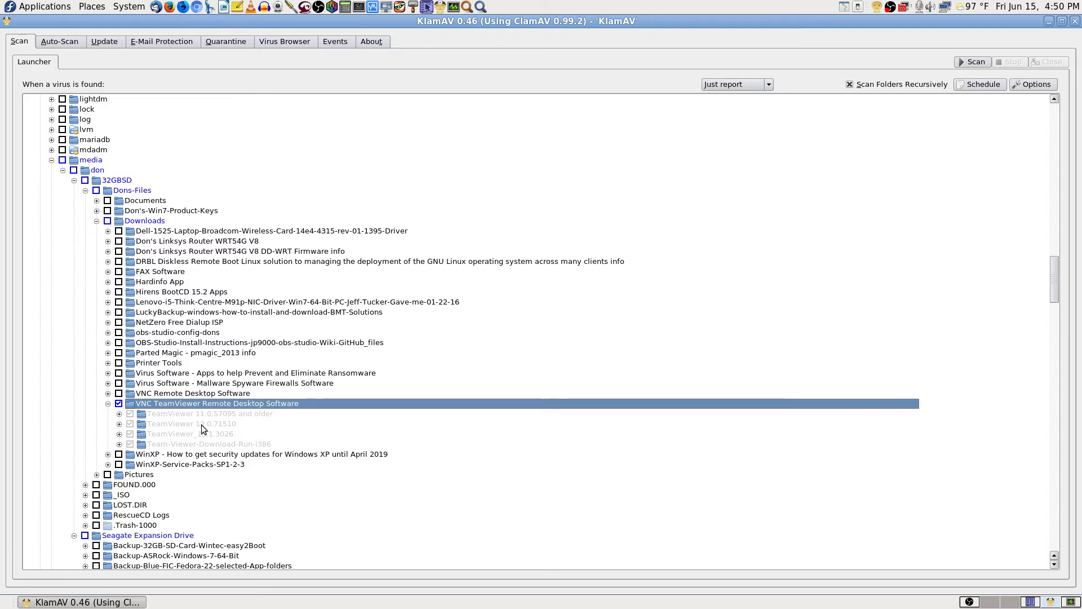
pyautogui.scroll(-2, 201, 429)
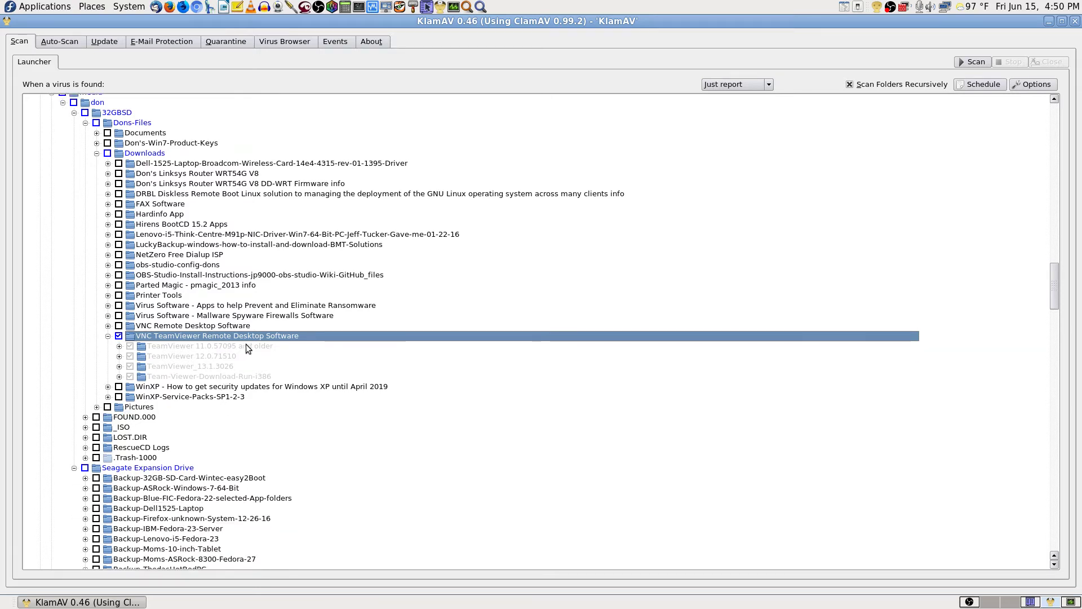
pyautogui.scroll(1, 245, 344)
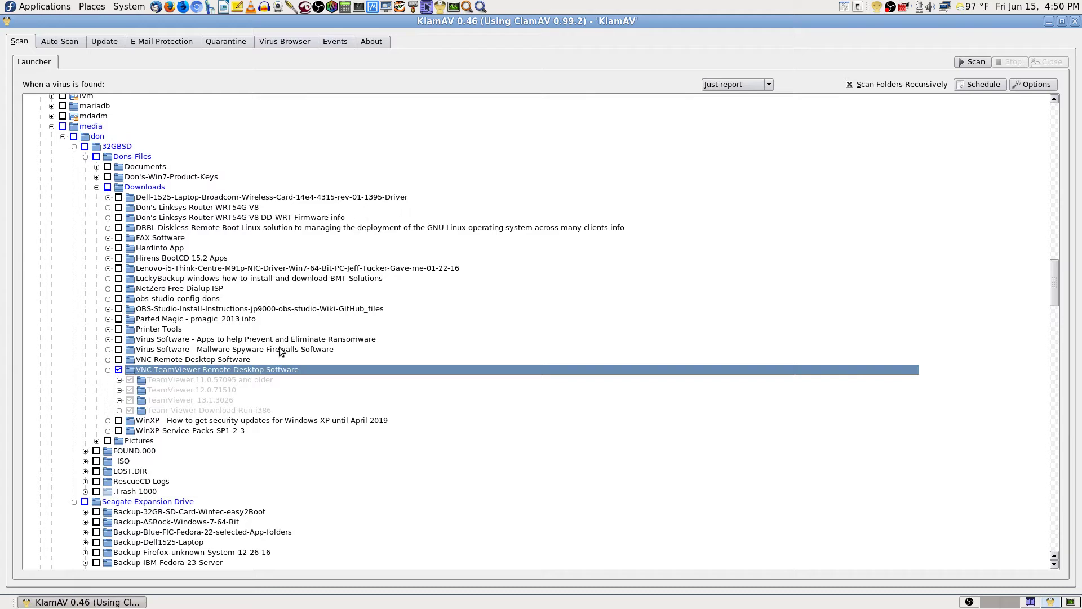
# - Start scanning the marked folders and bypass the scan time calculation
pyautogui.scroll(-8, 280, 346)
pyautogui.scroll(-6, 280, 347)
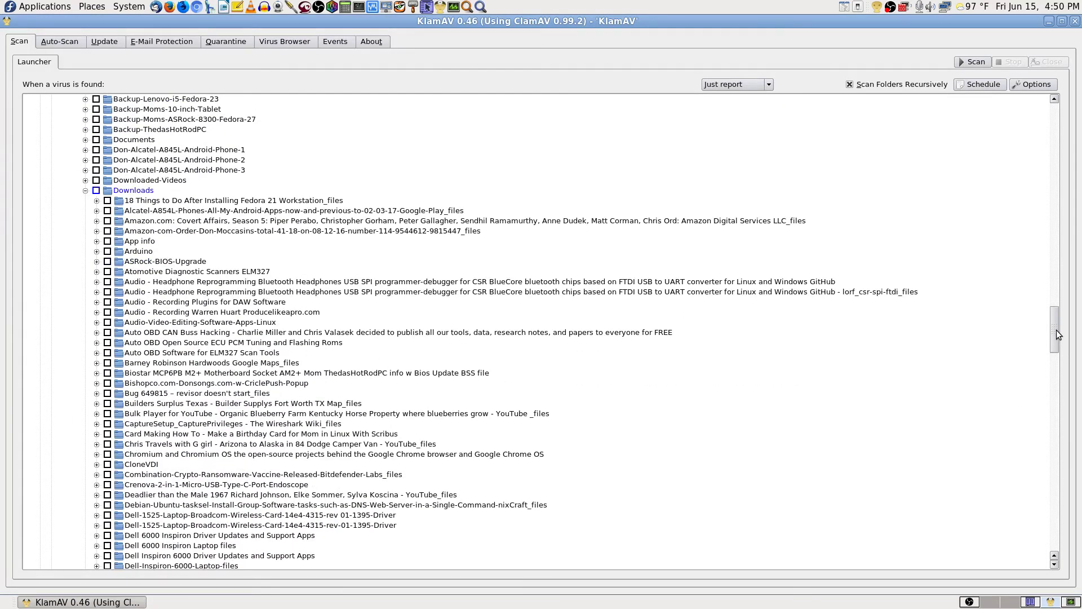
pyautogui.moveTo(1056, 330); pyautogui.dragTo(1080, 110)
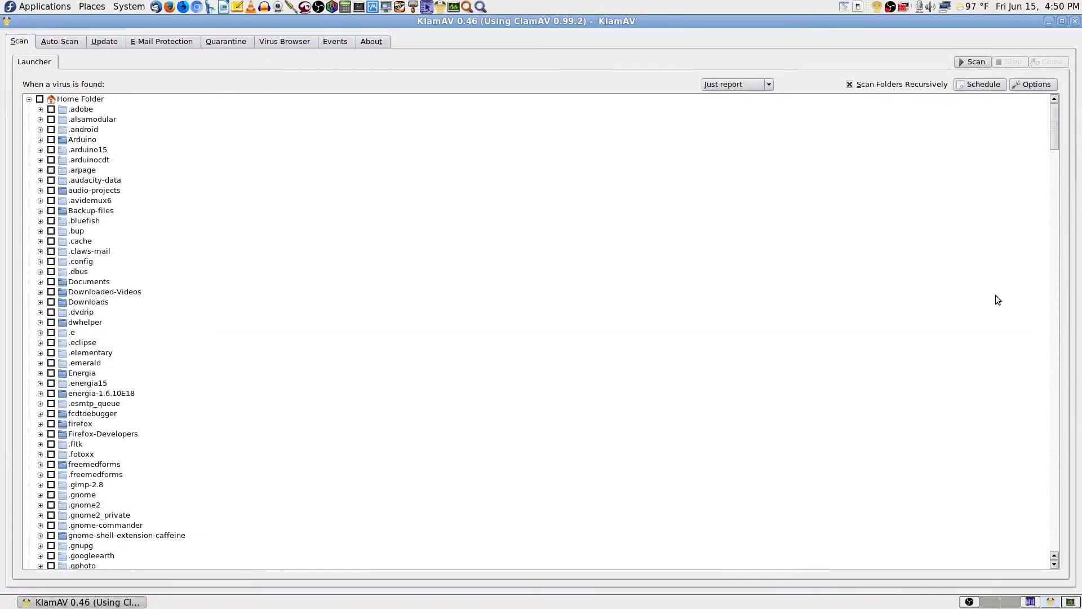
pyautogui.click(979, 63)
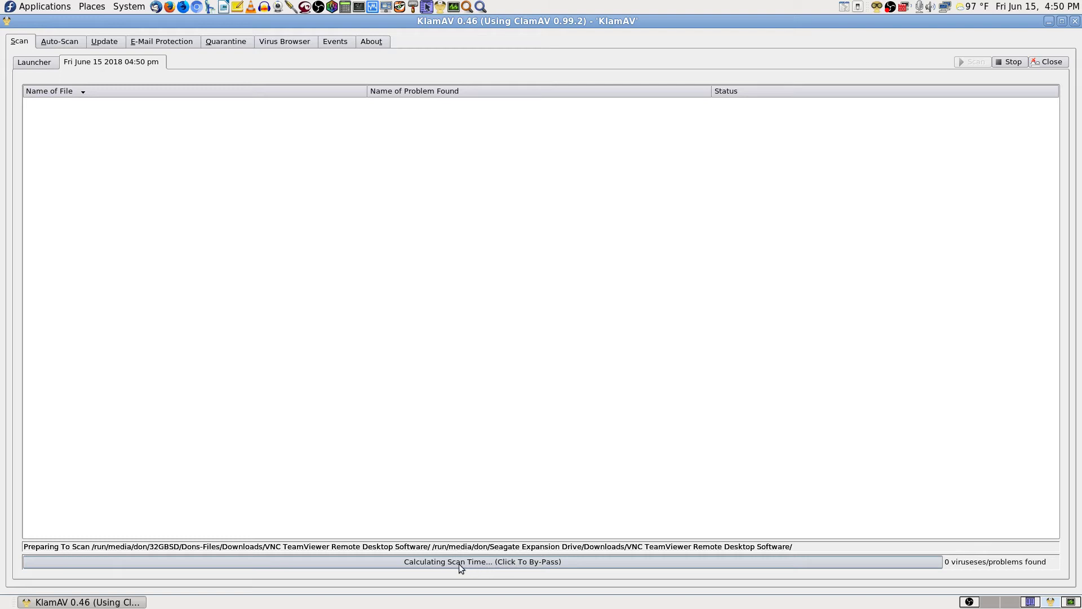
pyautogui.click(567, 563)
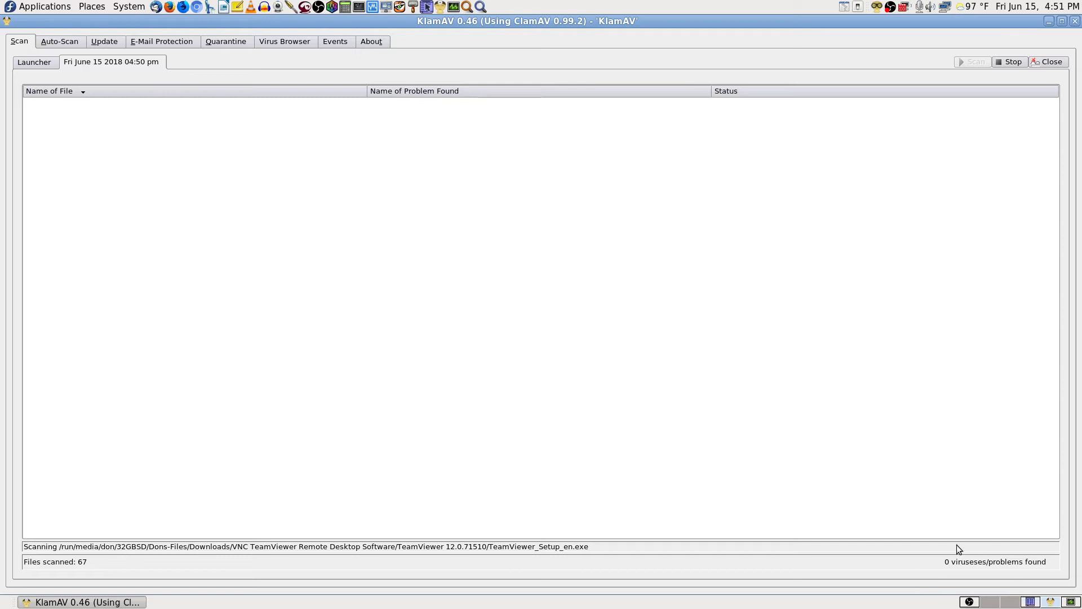
# - Switch to the workspace with Krusader and search the Documents folder for "lenovo"
pyautogui.click(1030, 602)
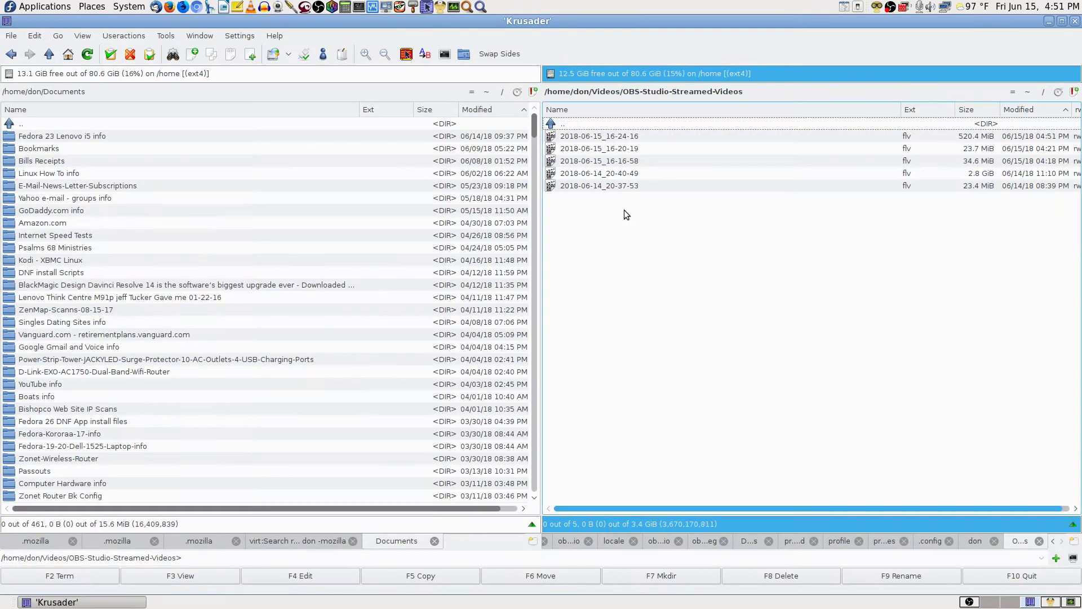
pyautogui.click(81, 124)
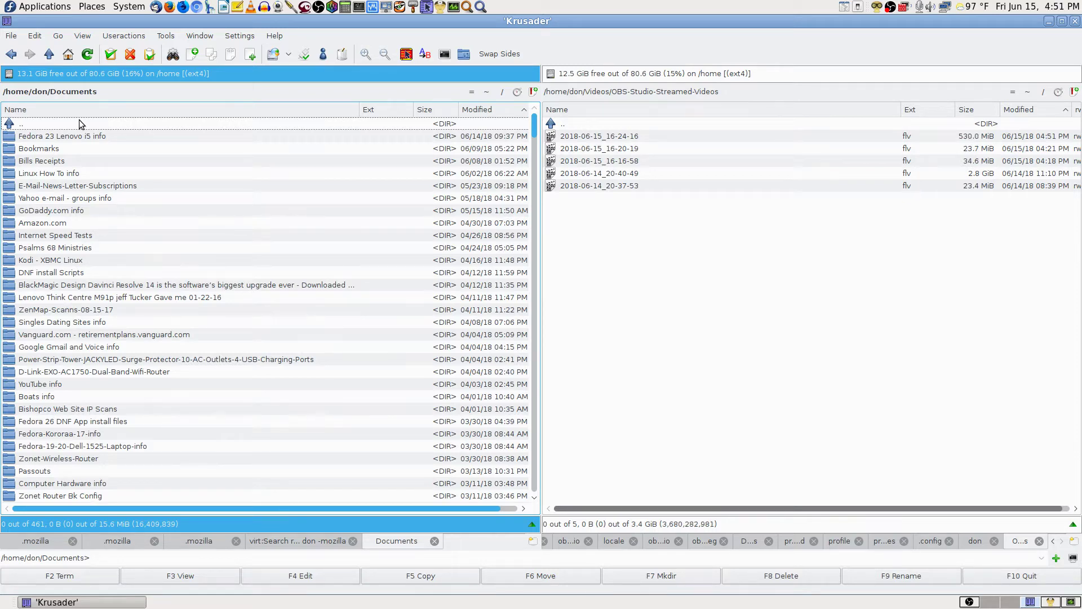
pyautogui.write('d')
pyautogui.press('BackSpace')
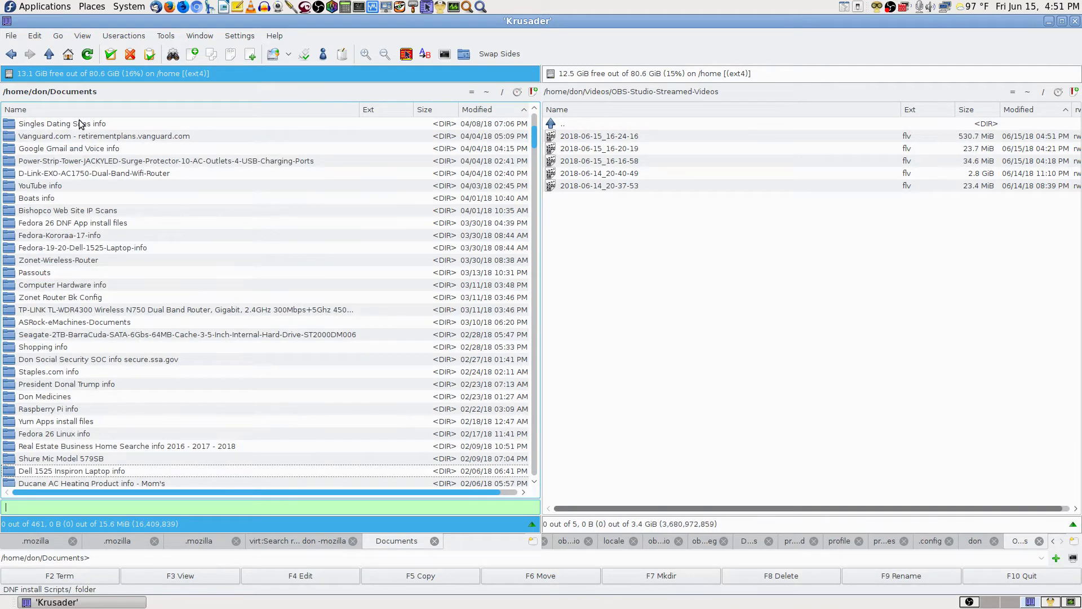
pyautogui.write('lenovo')
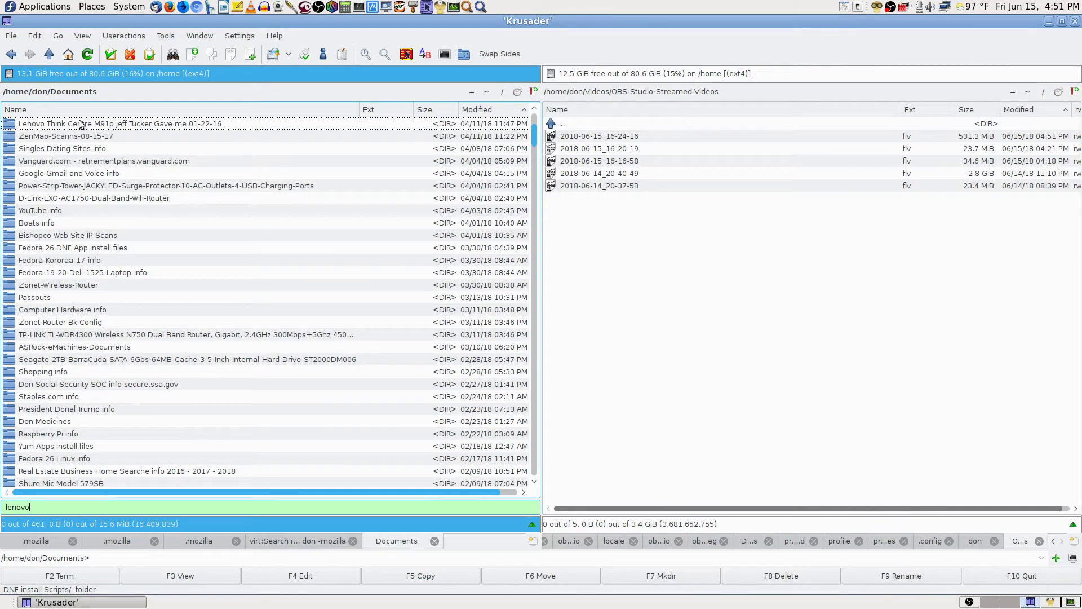
pyautogui.press('Down')
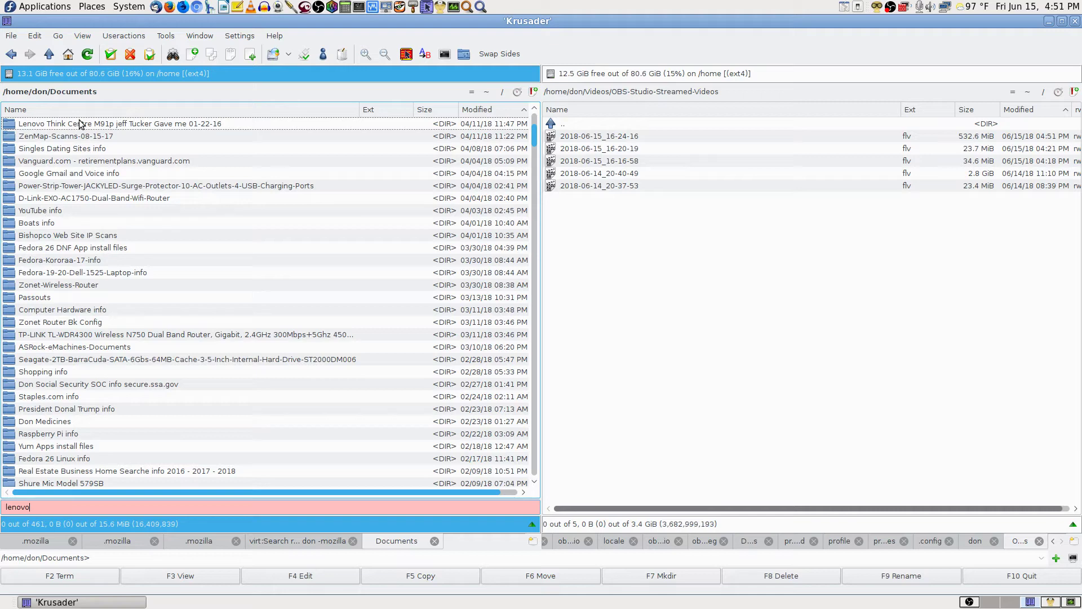
pyautogui.press('BackSpace')
pyautogui.press('BackSpace')
pyautogui.press('BackSpace')
pyautogui.press('BackSpace')
pyautogui.press('BackSpace')
pyautogui.press('BackSpace')
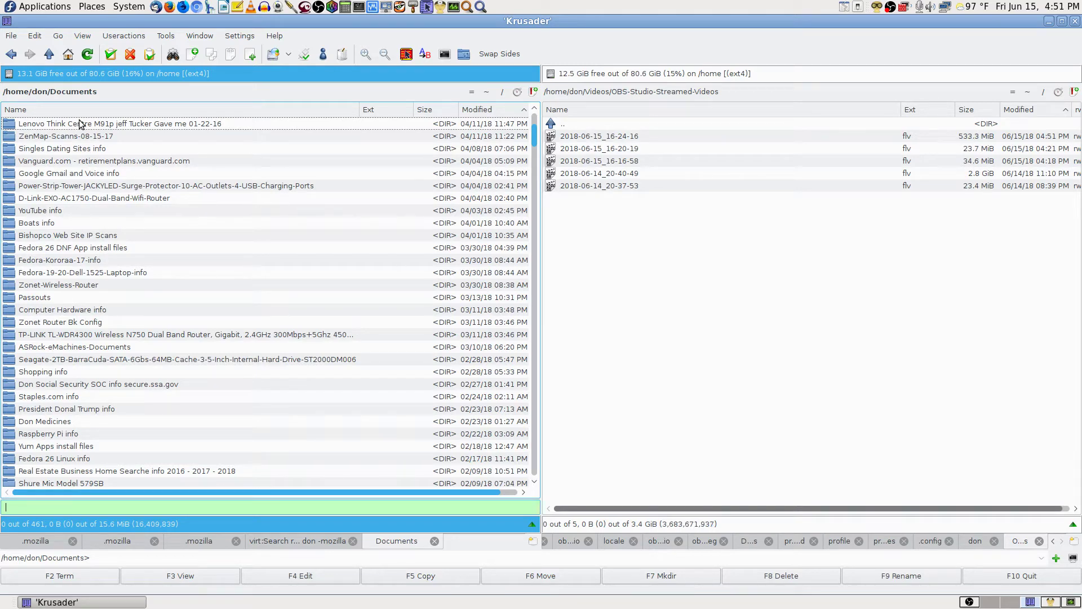
pyautogui.doubleClick(81, 124)
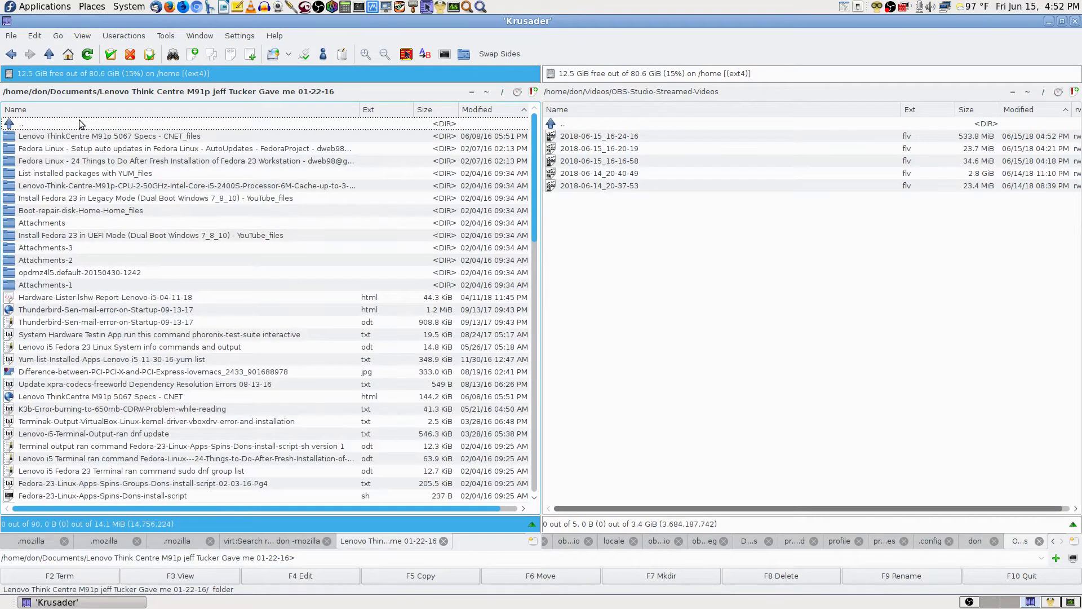
pyautogui.doubleClick(79, 120)
# - Open the Fedora 23 Lenovo i5 info folder inside Documents
pyautogui.press('Up')
pyautogui.press('Up')
pyautogui.press('Up')
pyautogui.press('Up')
pyautogui.press('Up')
pyautogui.press('Up')
pyautogui.press('Up')
pyautogui.press('Up')
pyautogui.press('Up')
pyautogui.press('Up')
pyautogui.press('Up')
pyautogui.press('Up')
pyautogui.press('Up')
pyautogui.press('Up')
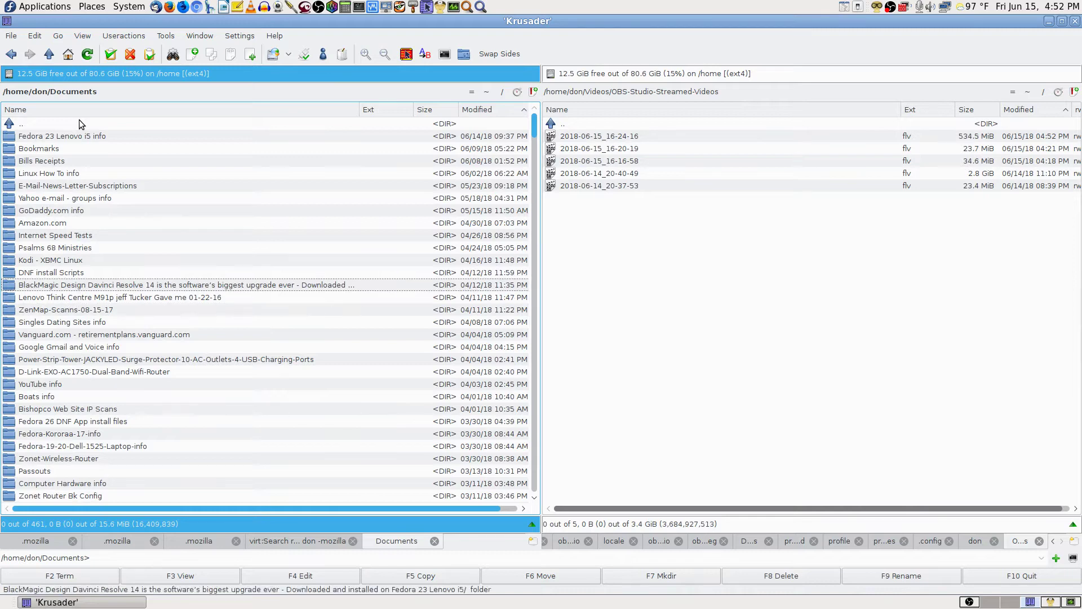
pyautogui.press('Down')
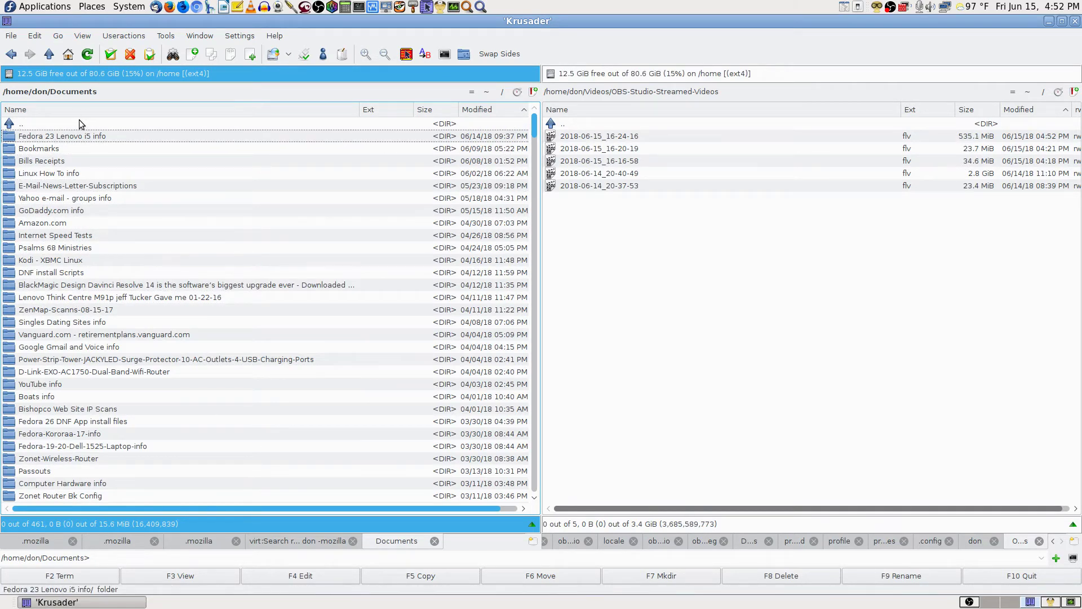
pyautogui.press('Return')
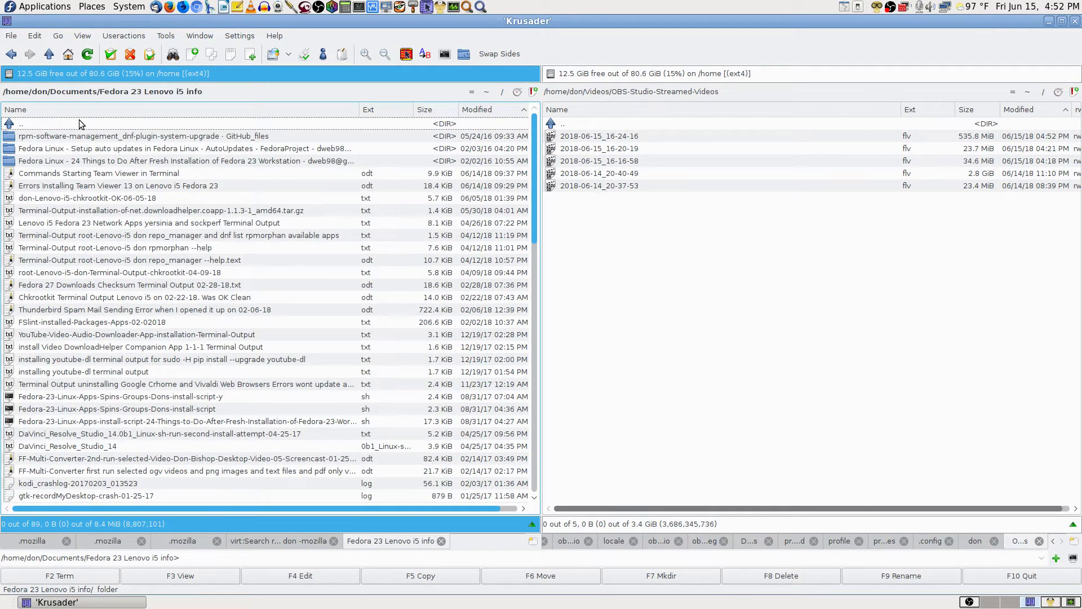
# - Open the document "Errors Installing Team Viewer 13 on Lenovo i5 Fedora 23" in LibreOffice Writer and show its workspace
pyautogui.click(124, 175)
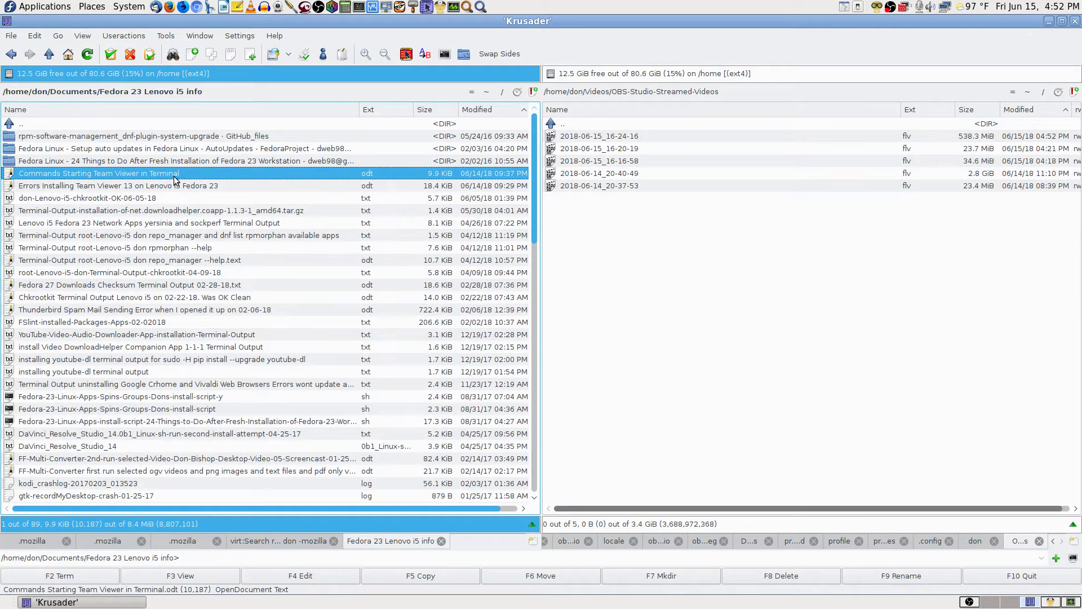
pyautogui.click(122, 187)
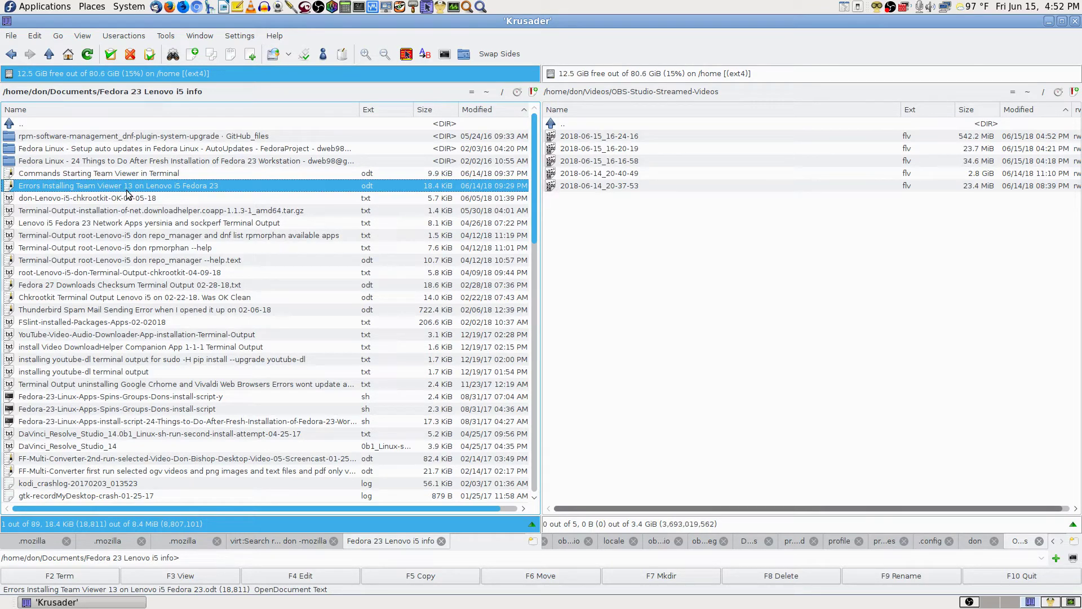
pyautogui.doubleClick(172, 189)
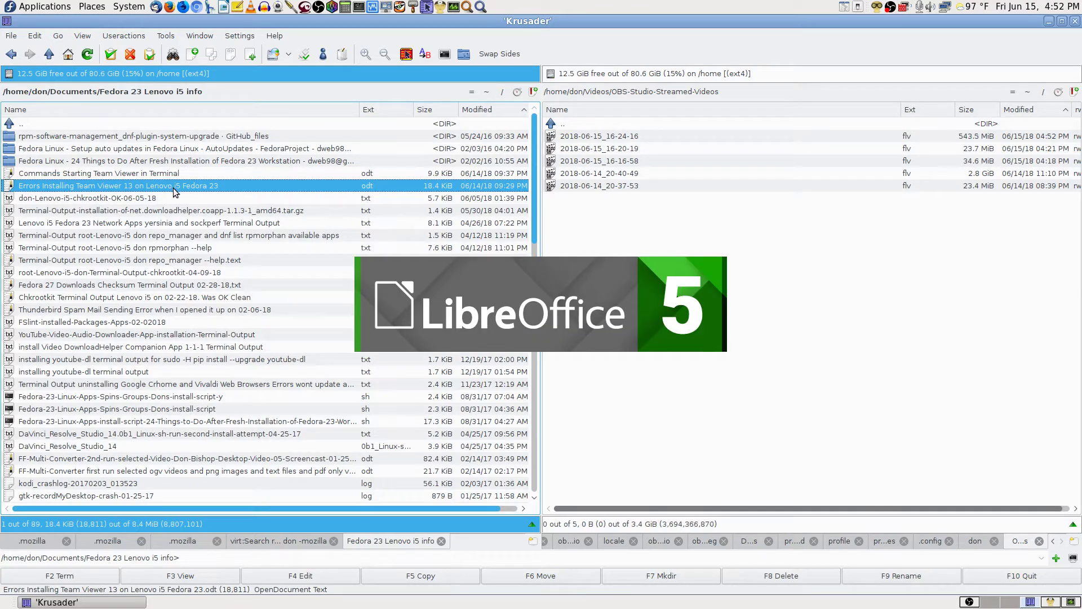
pyautogui.click(1009, 601)
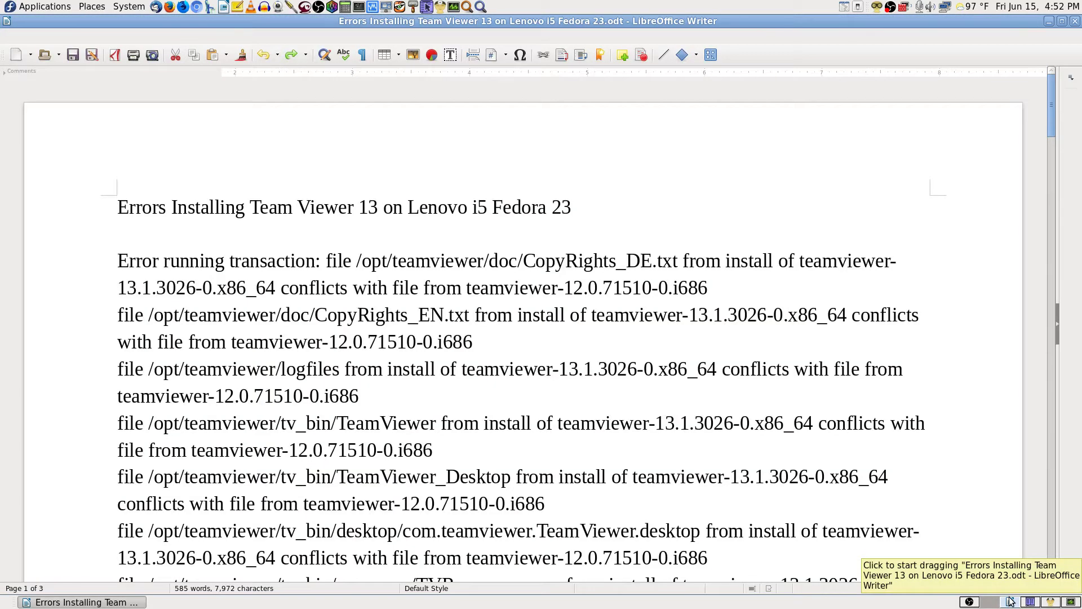
# - Switch between KlamAV and the Writer document to check the progress of the running scan
pyautogui.click(1053, 603)
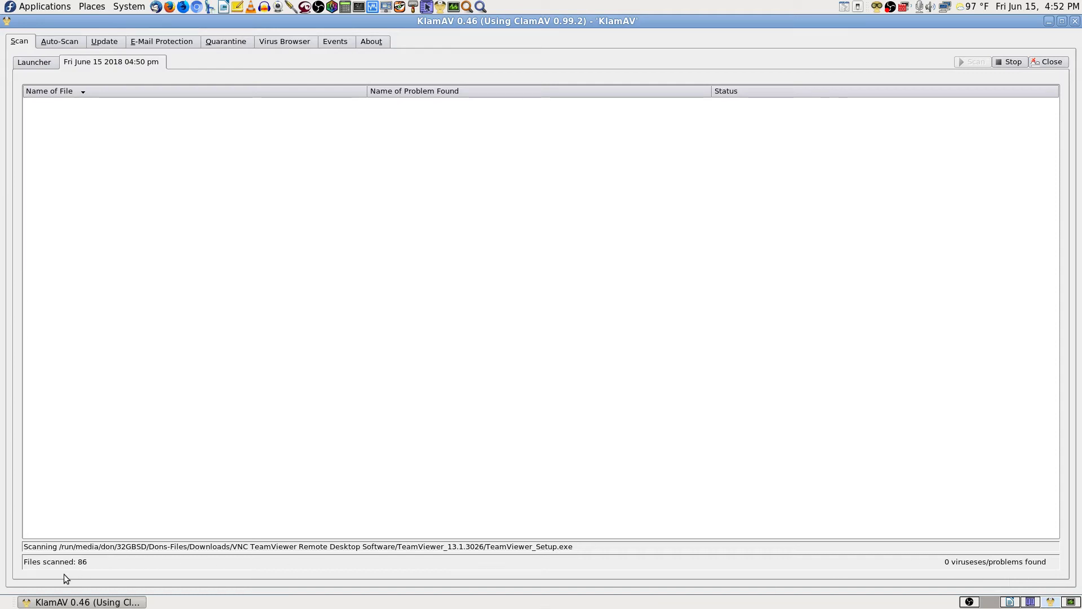
pyautogui.click(1009, 602)
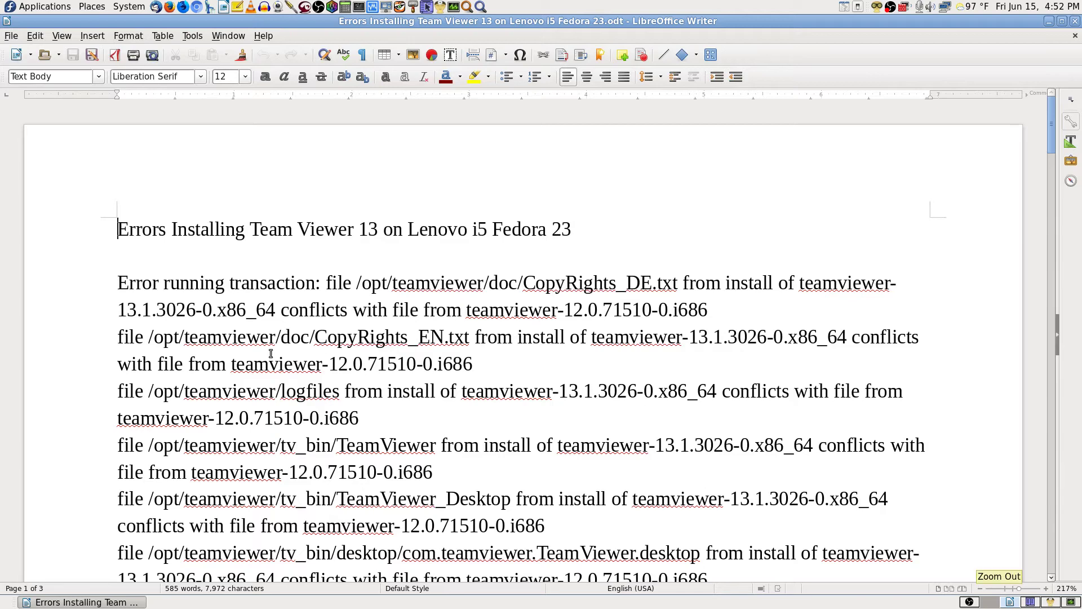
pyautogui.click(1051, 602)
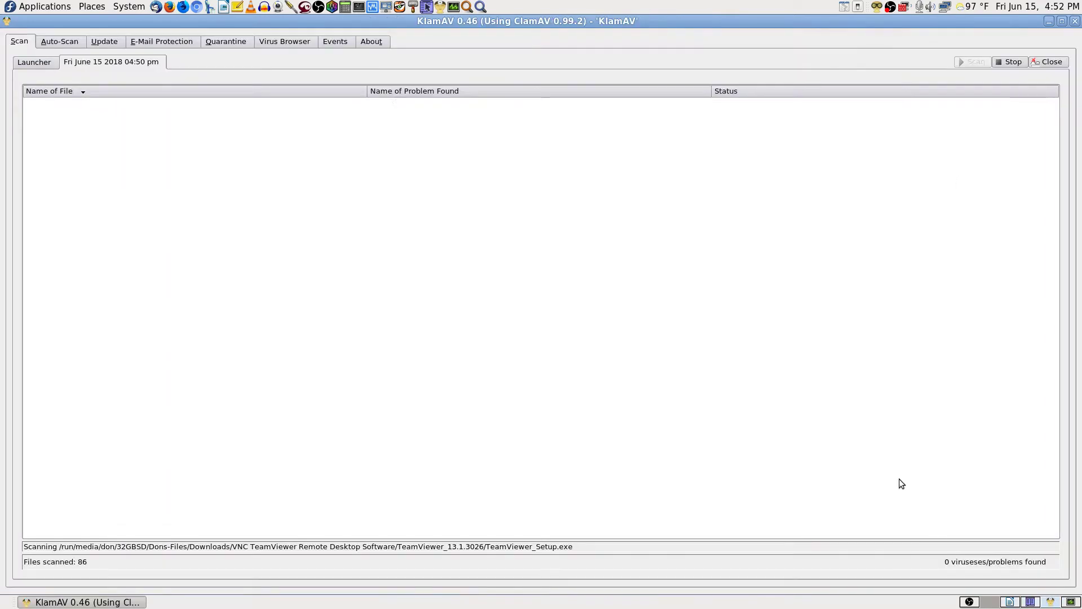
# - Review KlamAV's archive, file type, auto-scan and event logging options, and close the configuration without changing anything
pyautogui.click(45, 66)
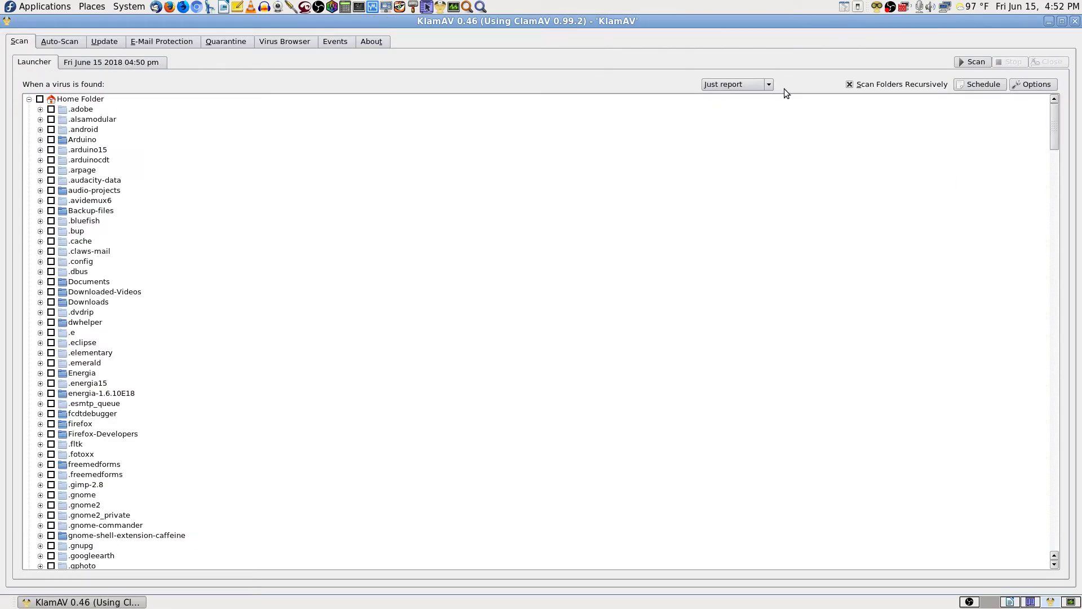
pyautogui.click(1023, 85)
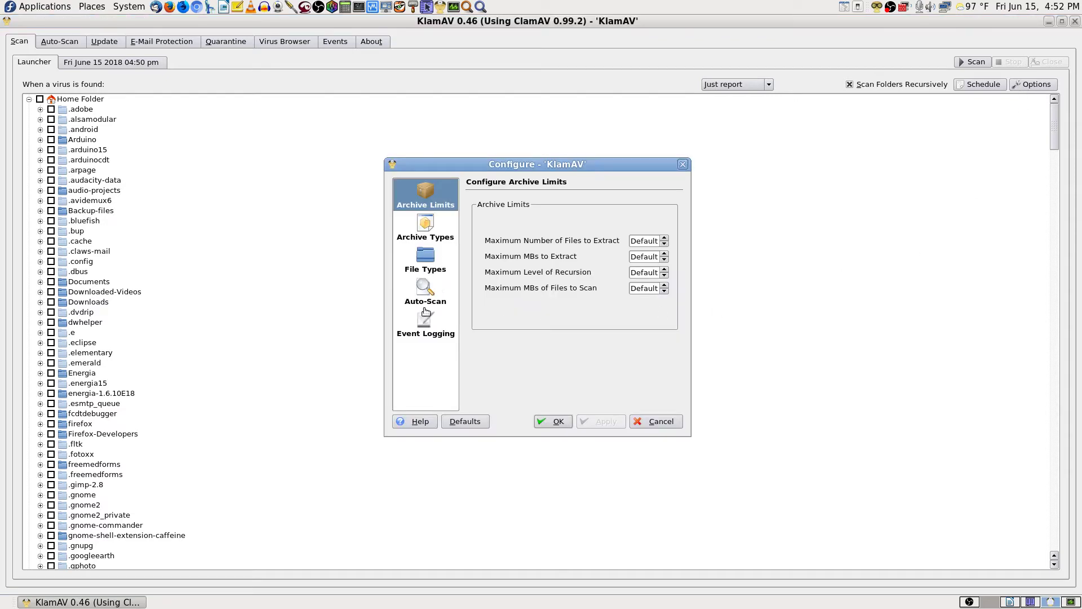
pyautogui.click(422, 238)
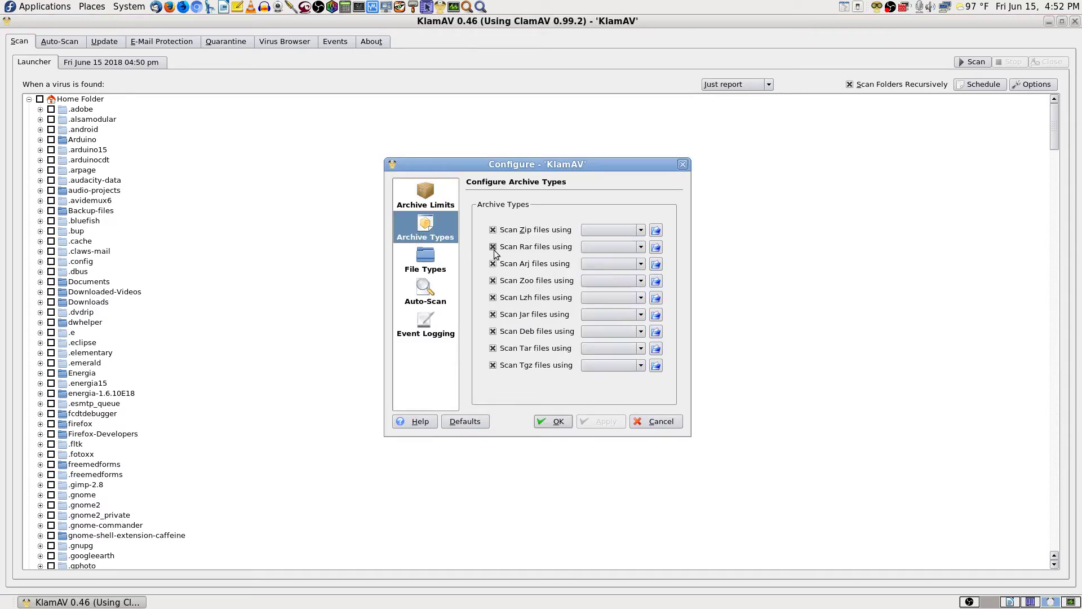
pyautogui.click(436, 264)
pyautogui.click(426, 291)
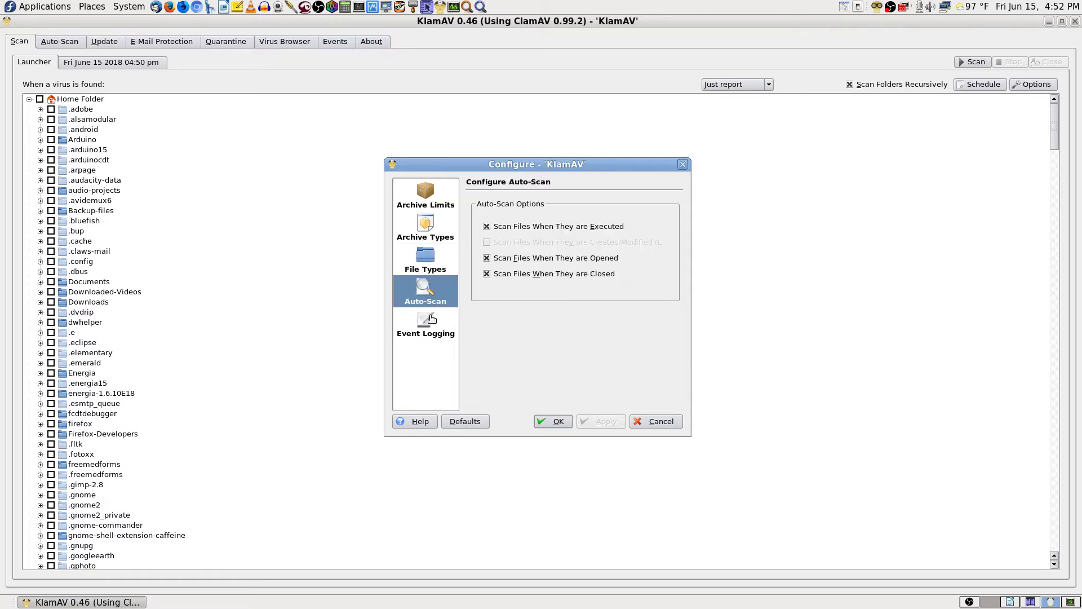
pyautogui.click(428, 325)
pyautogui.click(661, 423)
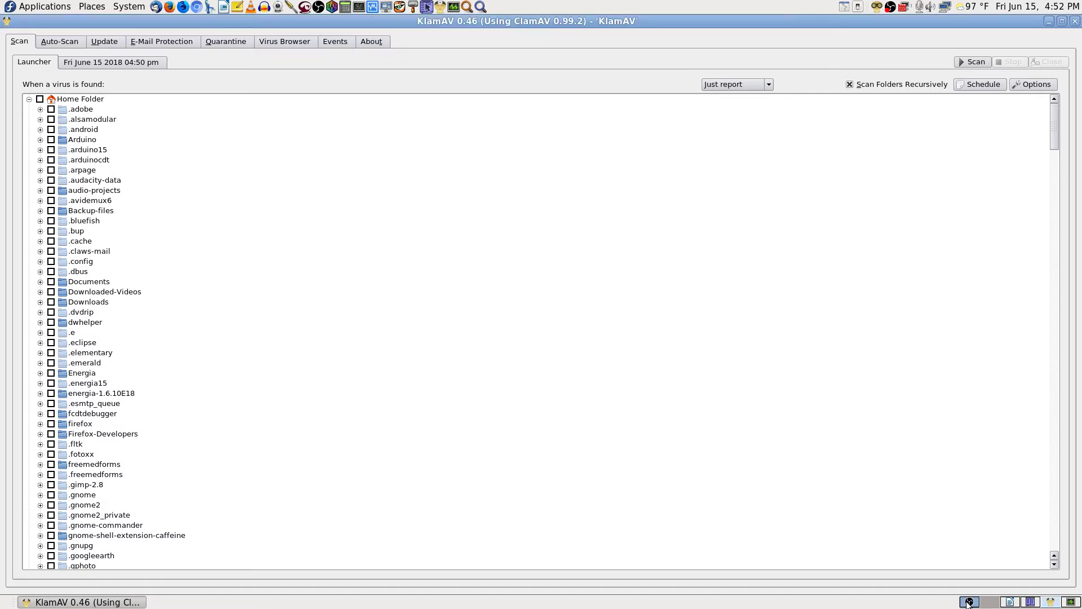
# - Switch to LibreOffice Writer, read through the TeamViewer 13 installation errors document to its end, and close it
pyautogui.click(1010, 603)
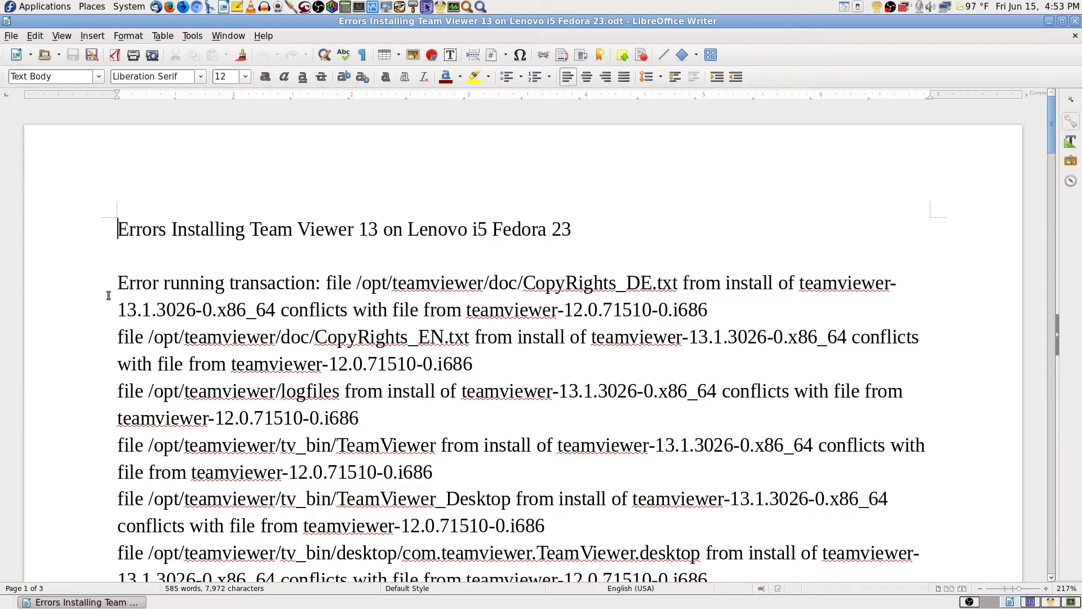
pyautogui.scroll(-2, 109, 296)
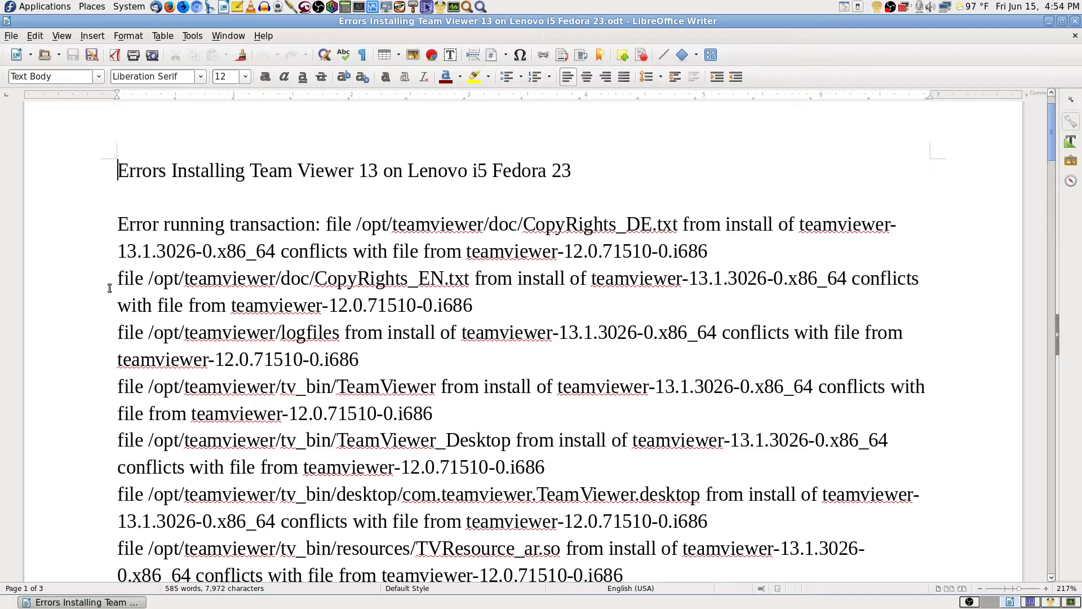
pyautogui.scroll(-3, 109, 288)
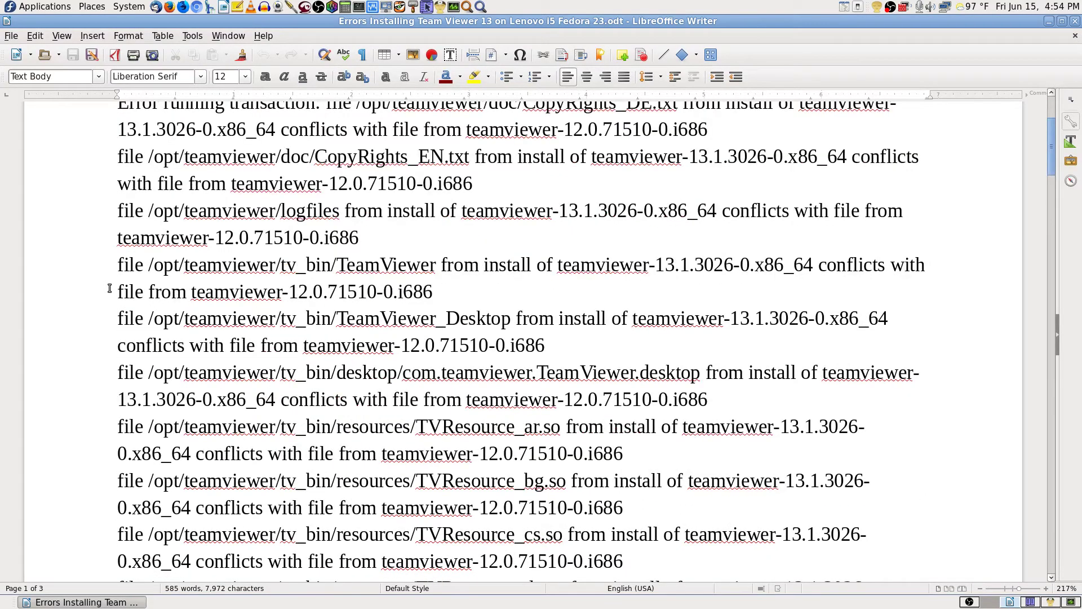
pyautogui.scroll(-18, 110, 288)
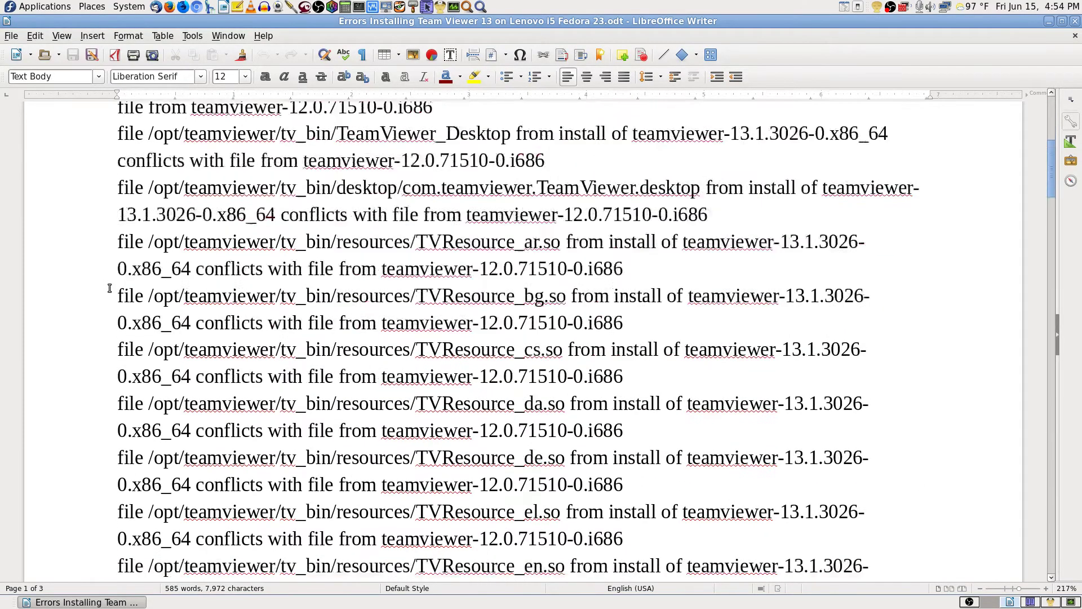
pyautogui.scroll(-20, 109, 288)
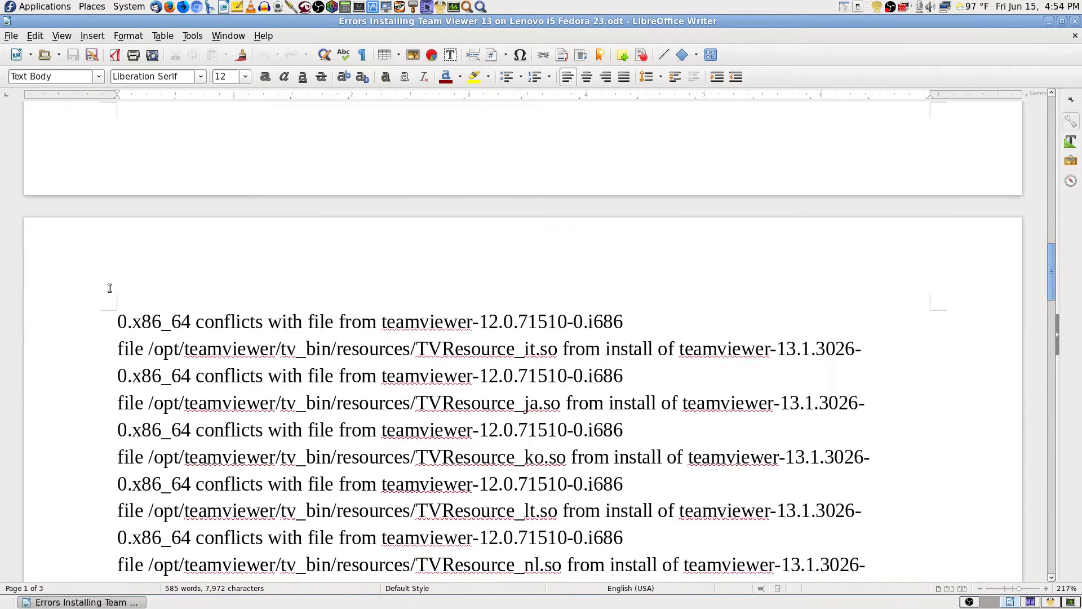
pyautogui.scroll(-20, 110, 288)
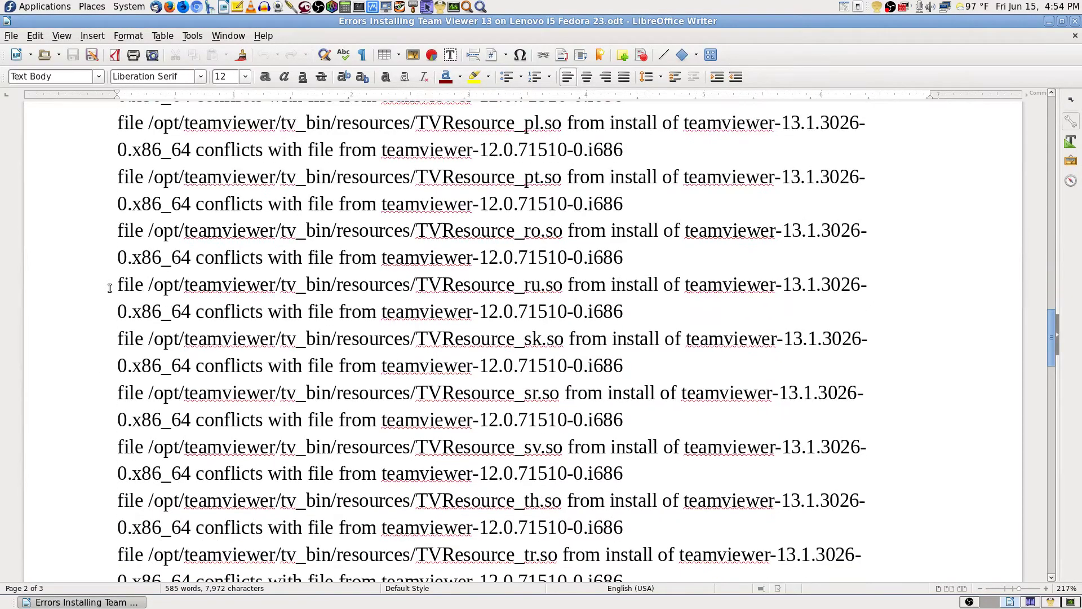
pyautogui.scroll(-8, 109, 289)
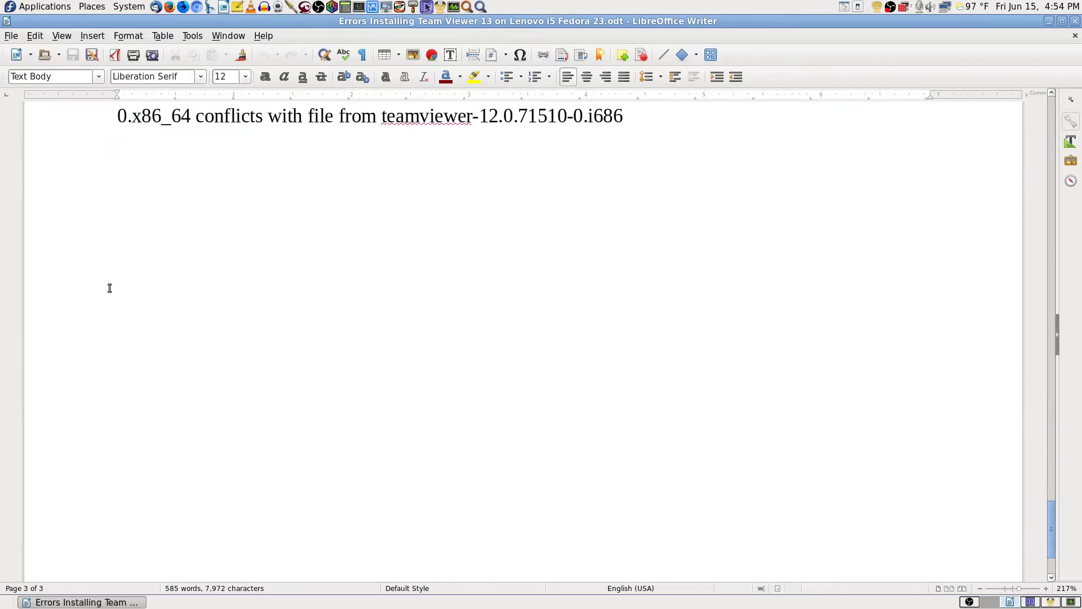
pyautogui.scroll(20, 1047, 106)
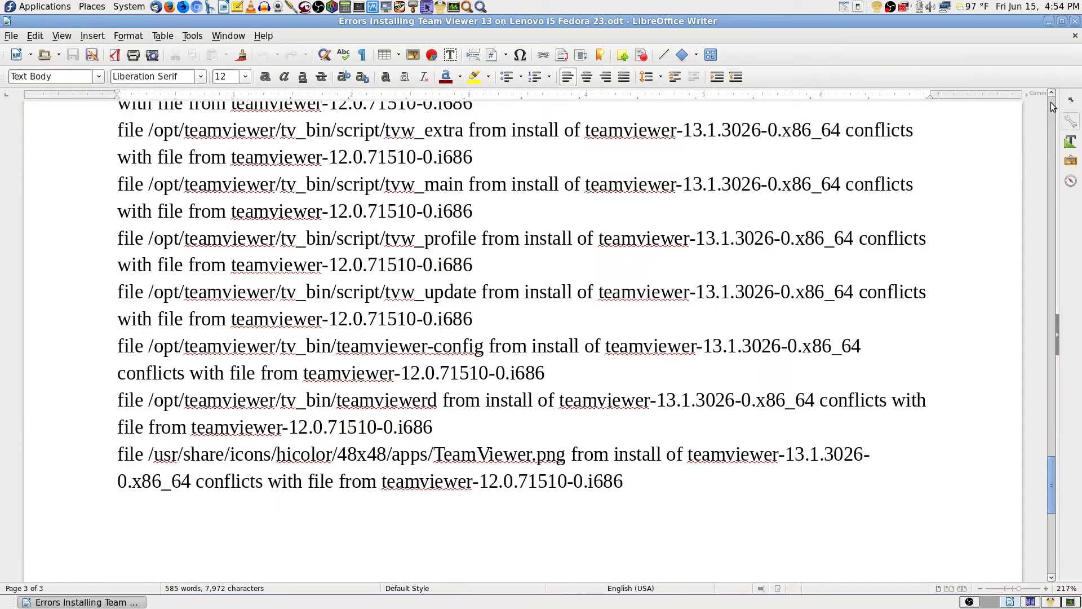
pyautogui.click(1075, 21)
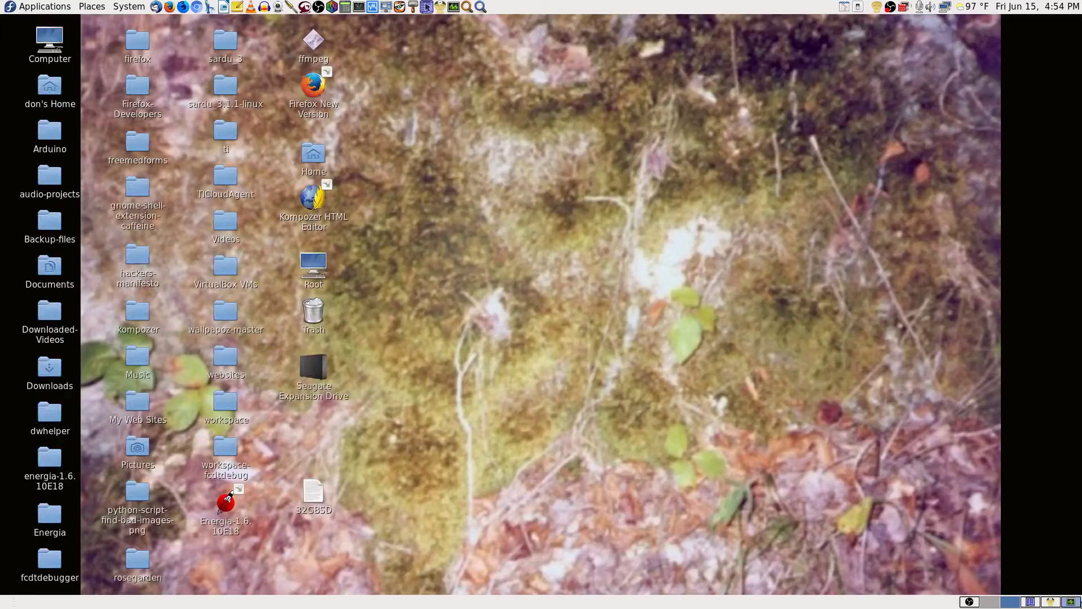
# - Return to KlamAV, check the scan results, and locate the marked VNC TeamViewer Remote Desktop Software folder in the 32GBSD scan tree
pyautogui.click(1049, 602)
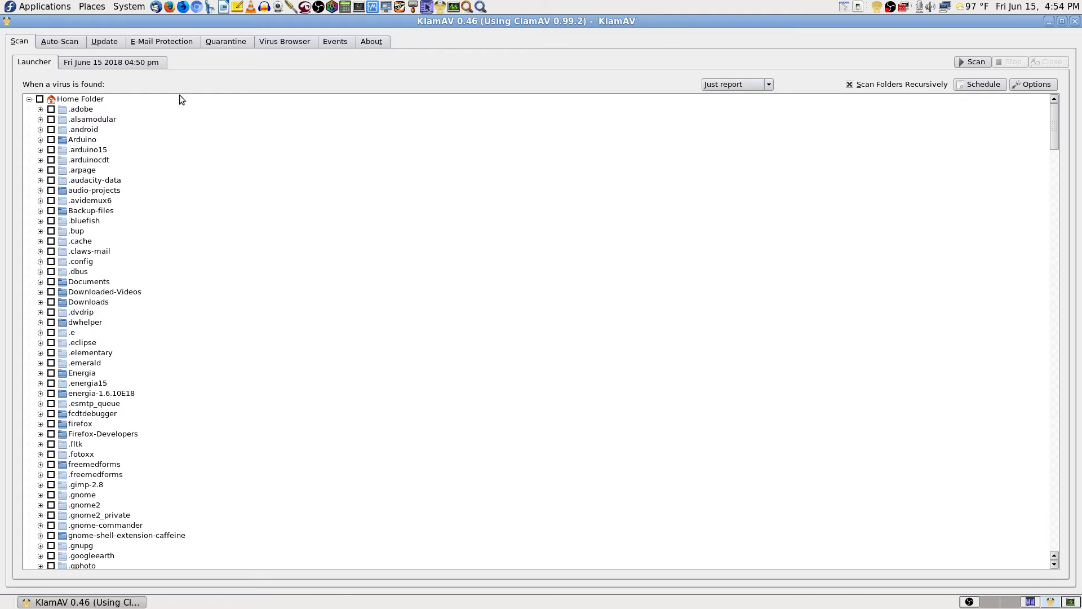
pyautogui.click(121, 62)
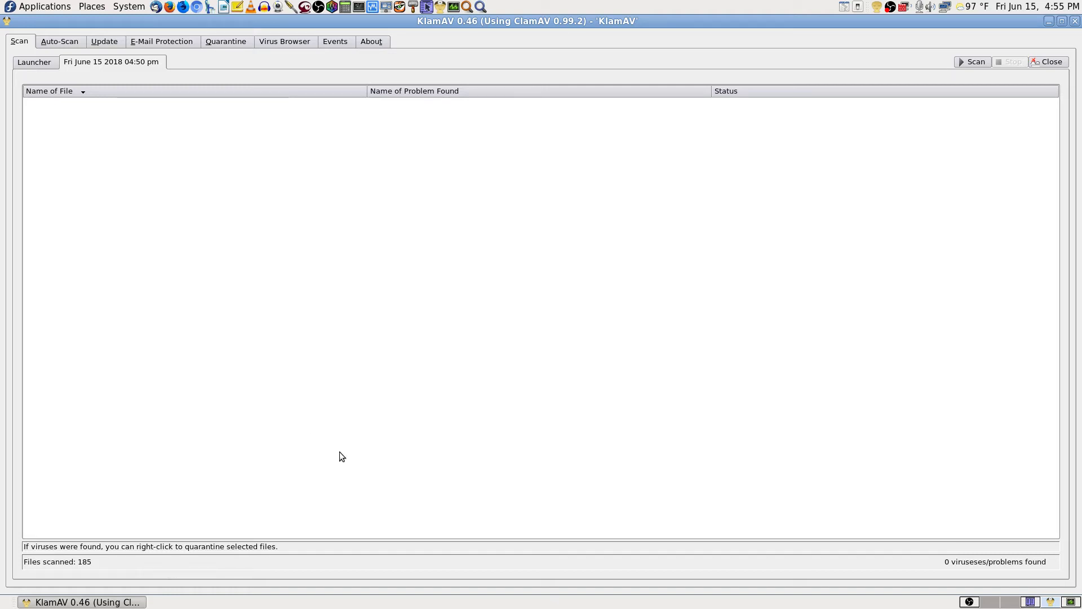
pyautogui.click(45, 62)
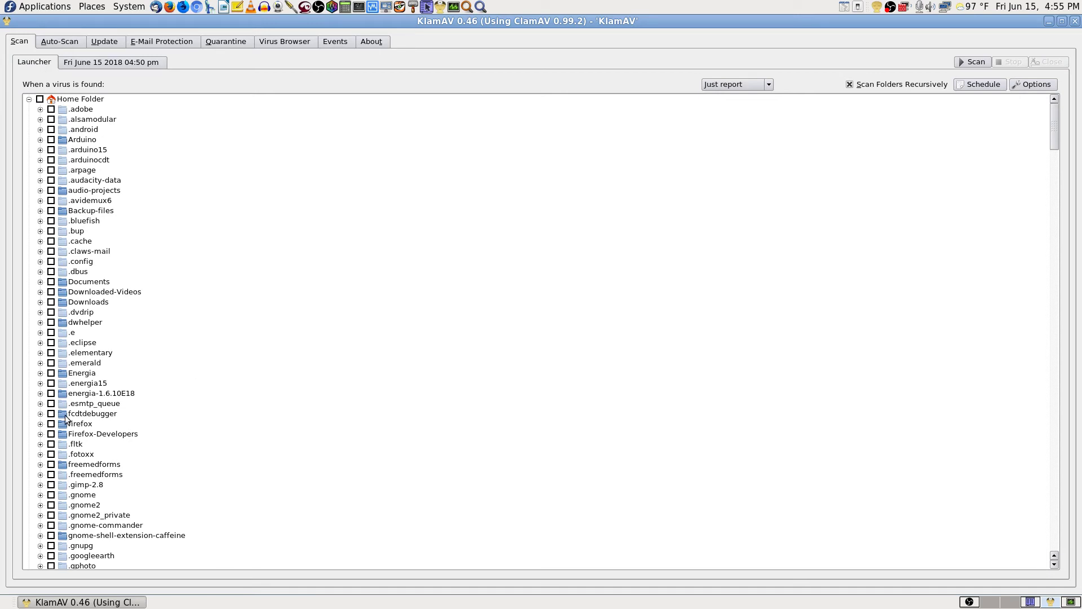
pyautogui.scroll(-11, 284, 410)
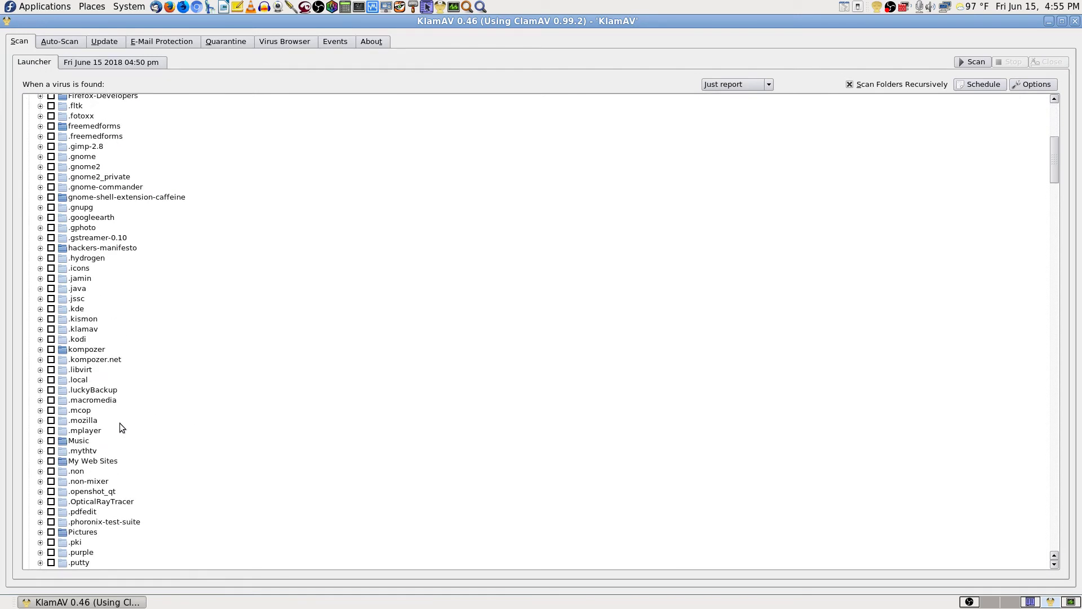
pyautogui.scroll(-7, 120, 424)
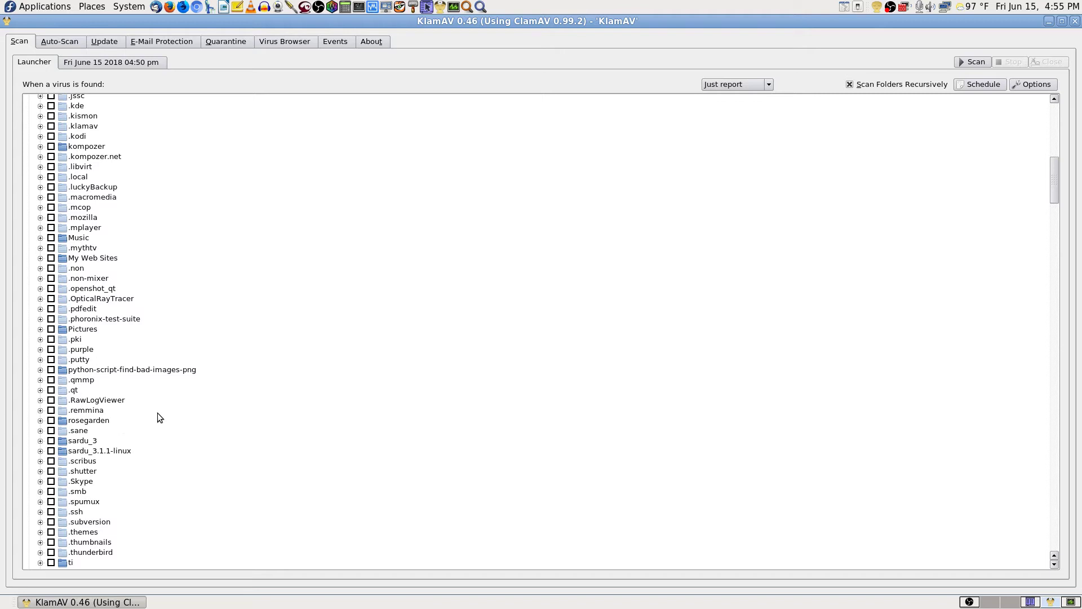
pyautogui.scroll(-10, 157, 417)
pyautogui.scroll(-10, 27, 471)
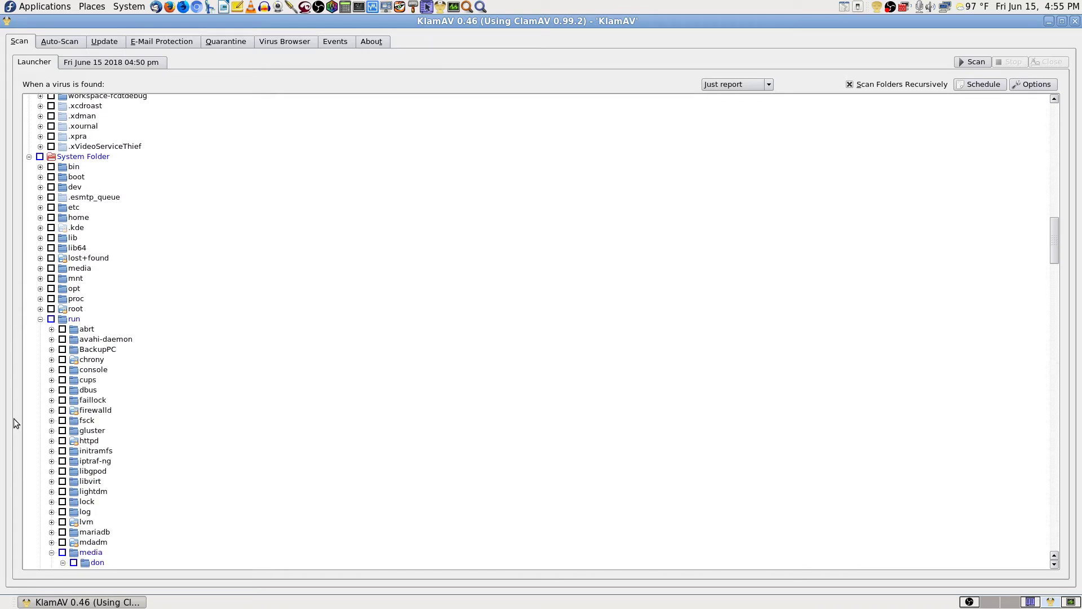
pyautogui.scroll(-3, 19, 414)
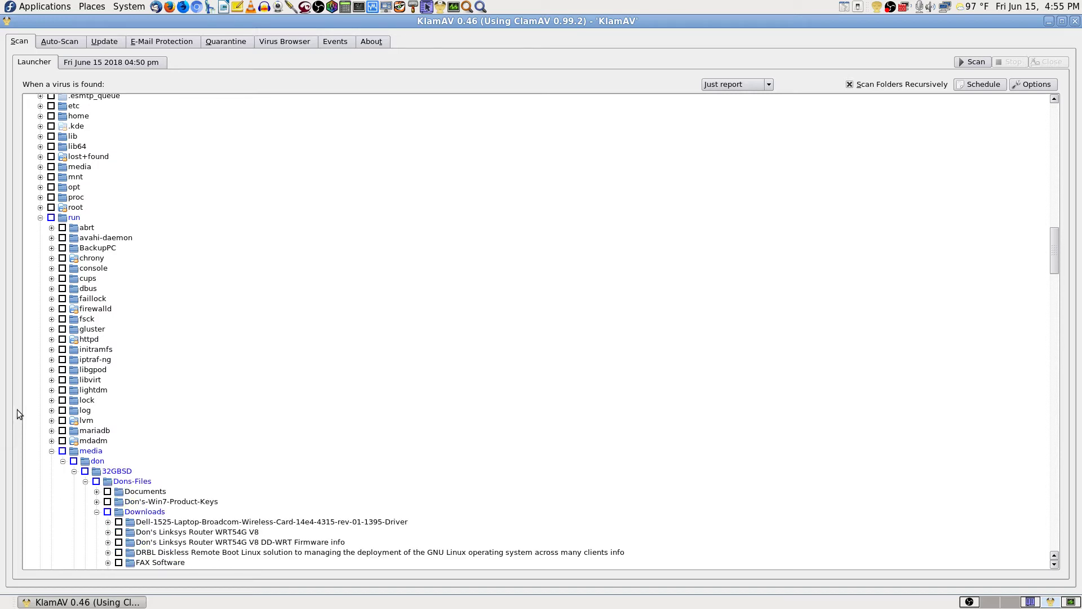
pyautogui.scroll(-3, 19, 414)
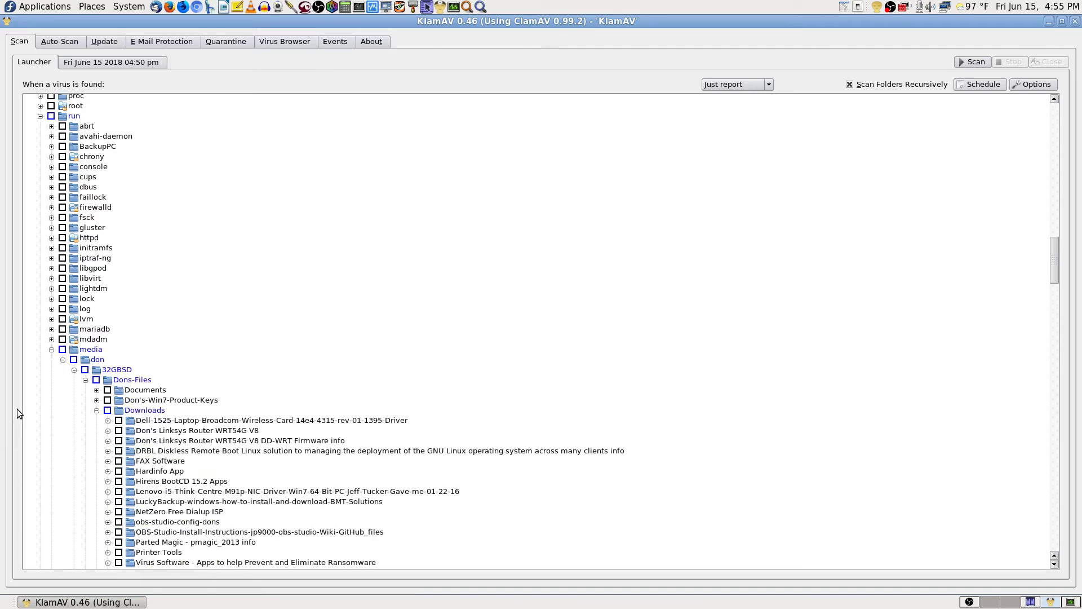
pyautogui.scroll(-1, 17, 408)
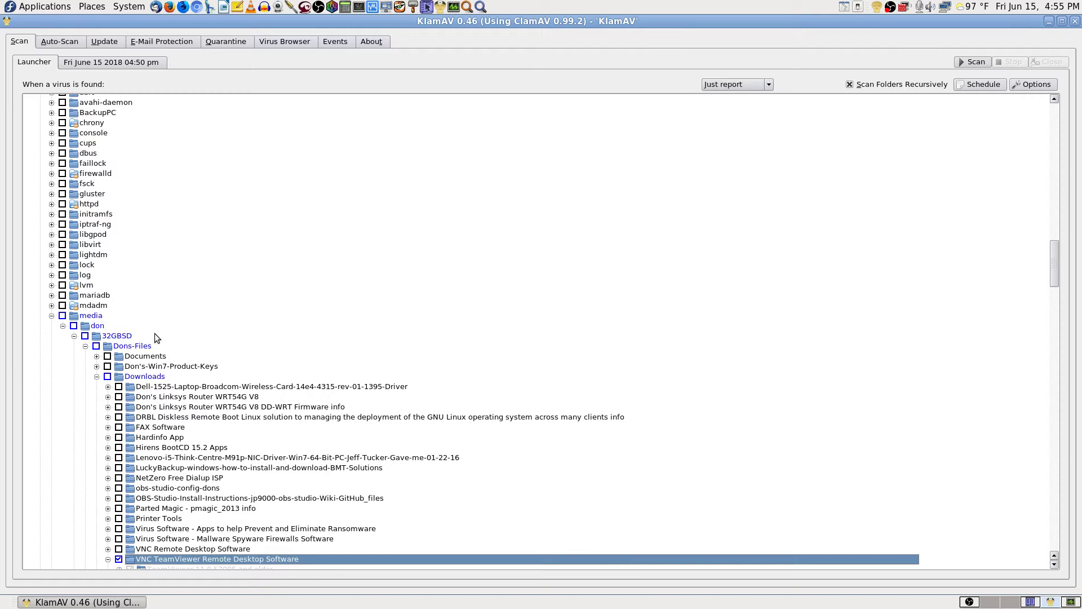
# - Mark the whole 32GBSD card for scanning and unmark VNC TeamViewer Remote Desktop Software in the Seagate Expansion Drive's Downloads folder
pyautogui.click(85, 335)
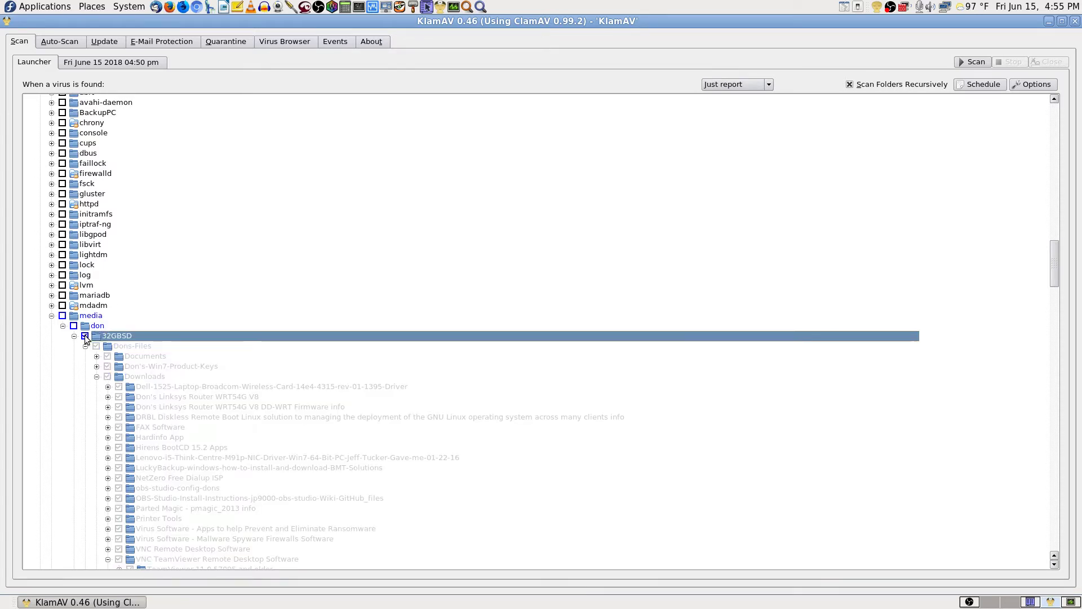
pyautogui.scroll(-14, 83, 430)
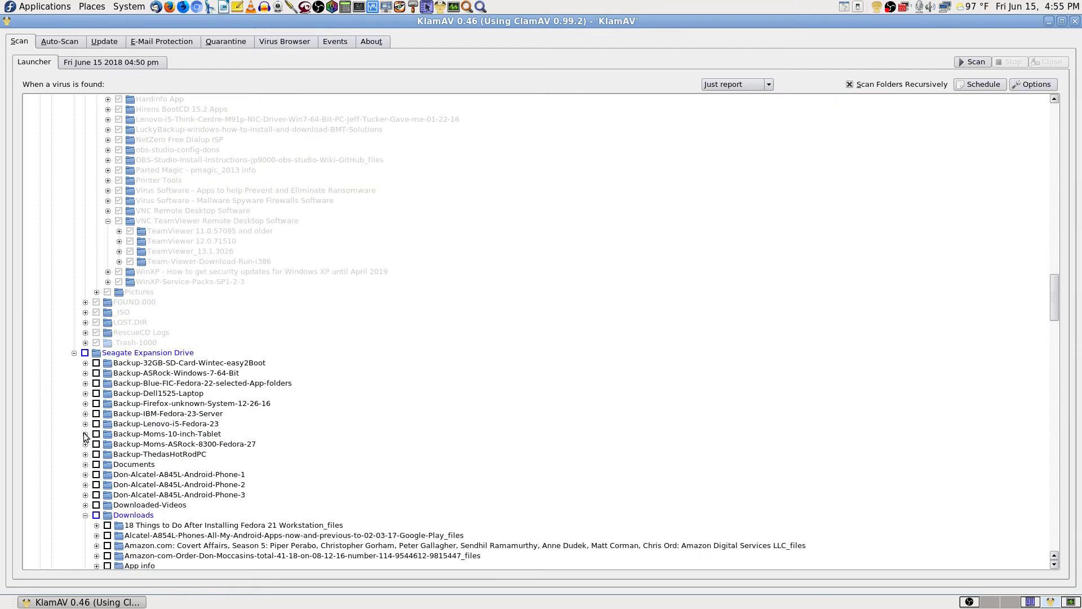
pyautogui.scroll(-12, 84, 432)
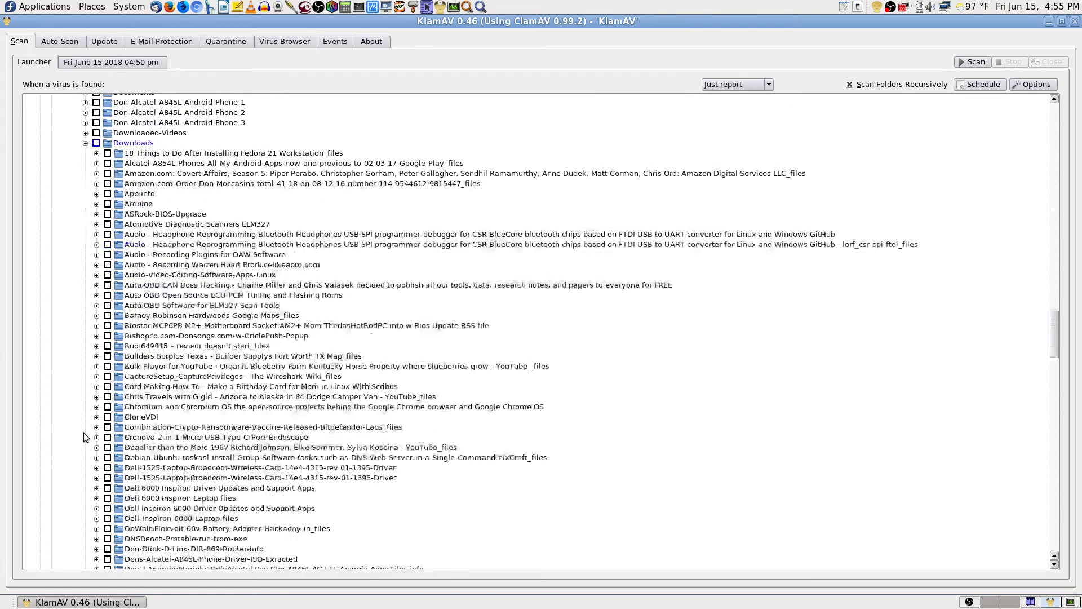
pyautogui.scroll(8, 84, 431)
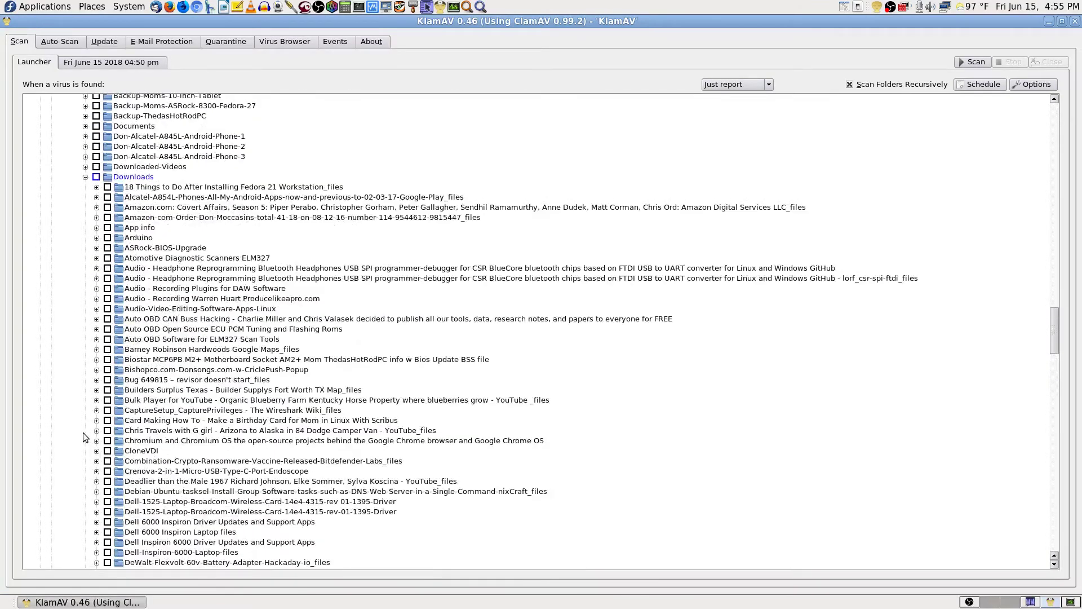
pyautogui.scroll(-20, 106, 366)
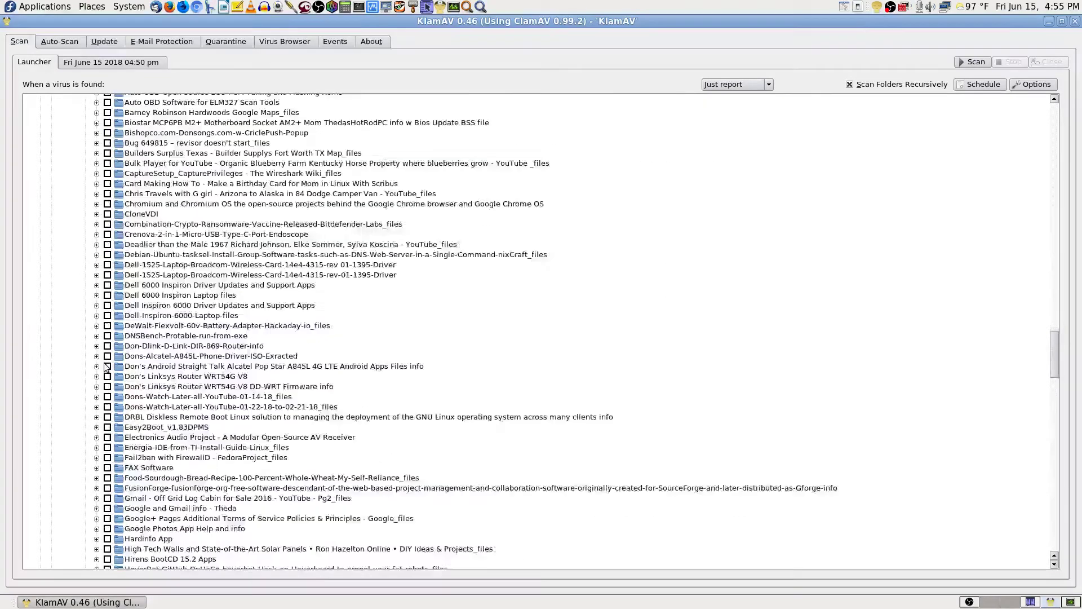
pyautogui.scroll(-20, 106, 365)
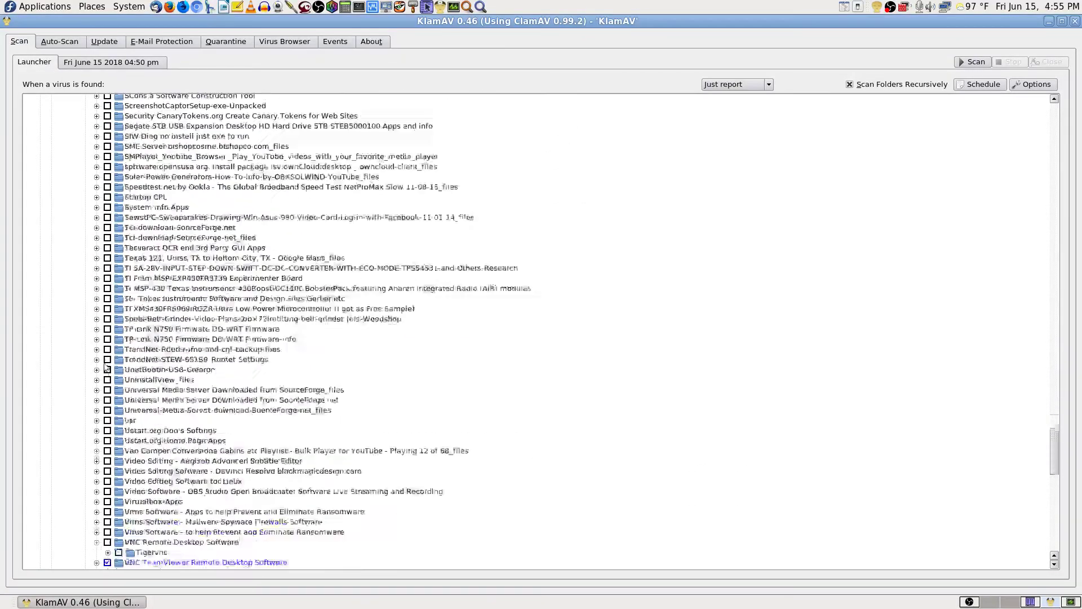
pyautogui.scroll(-5, 107, 367)
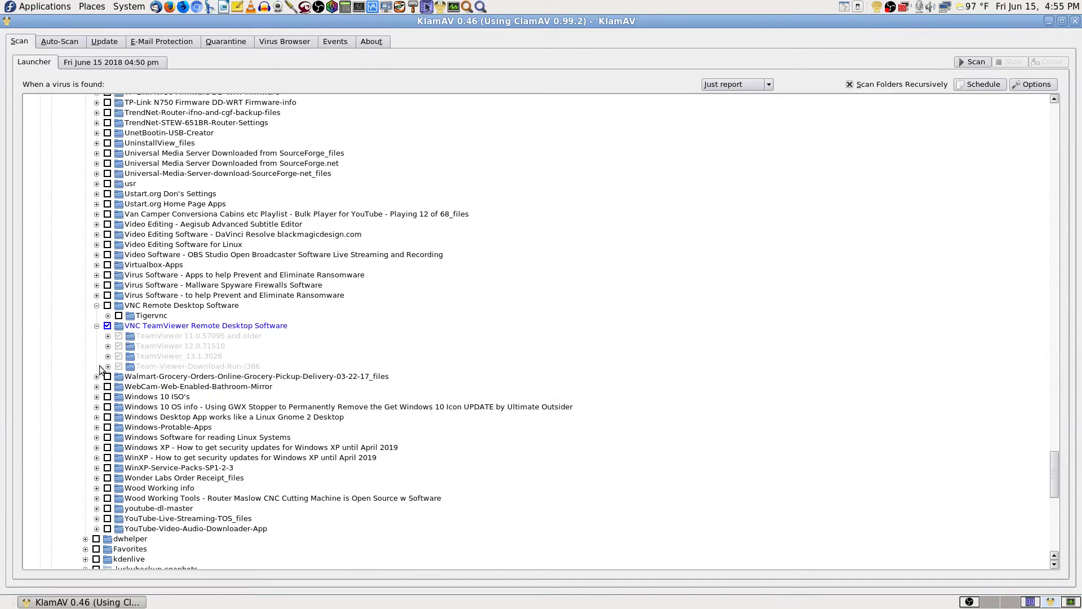
pyautogui.click(106, 326)
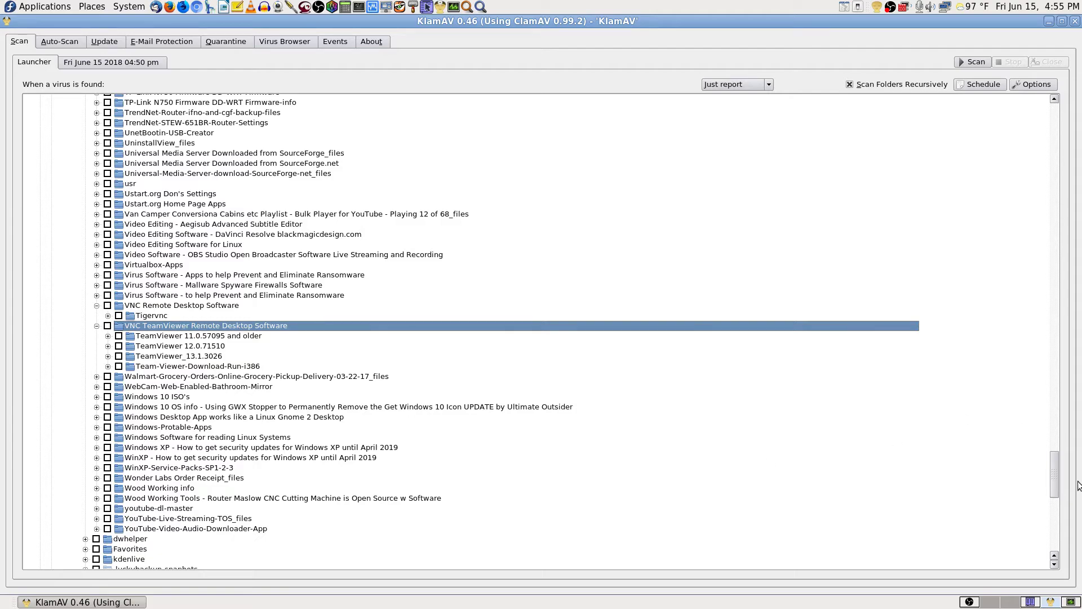
# - Start the scan of the 32GBSD card and bypass the scan time calculation
pyautogui.moveTo(1055, 473)
pyautogui.mouseDown()
pyautogui.moveTo(1056, 532)
pyautogui.moveTo(1074, 121)
pyautogui.moveTo(1050, 169)
pyautogui.moveTo(1070, 526)
pyautogui.moveTo(1066, 272)
pyautogui.mouseUp()
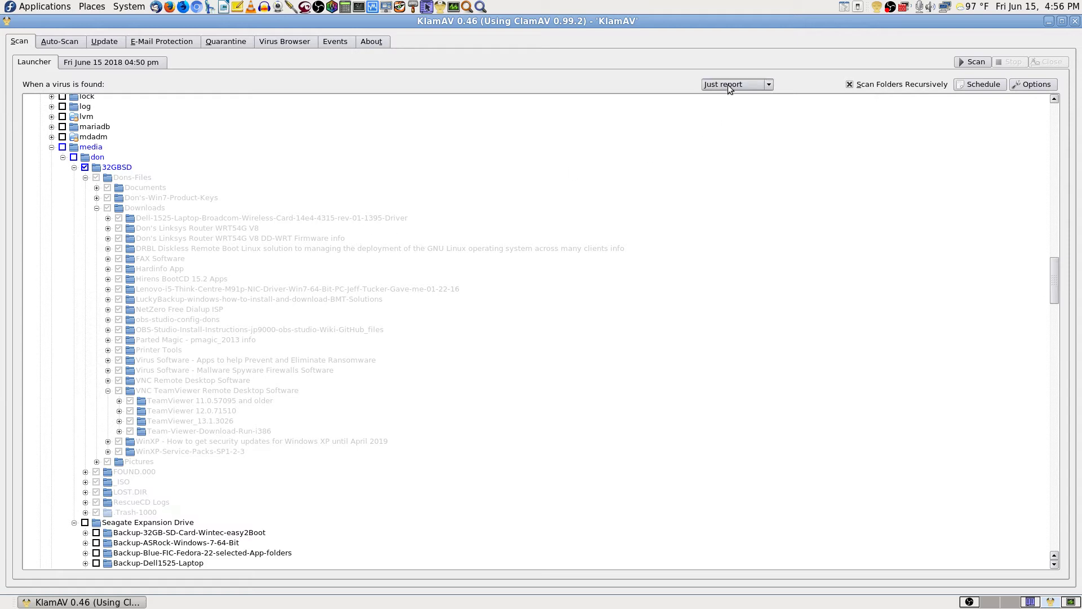
pyautogui.click(970, 60)
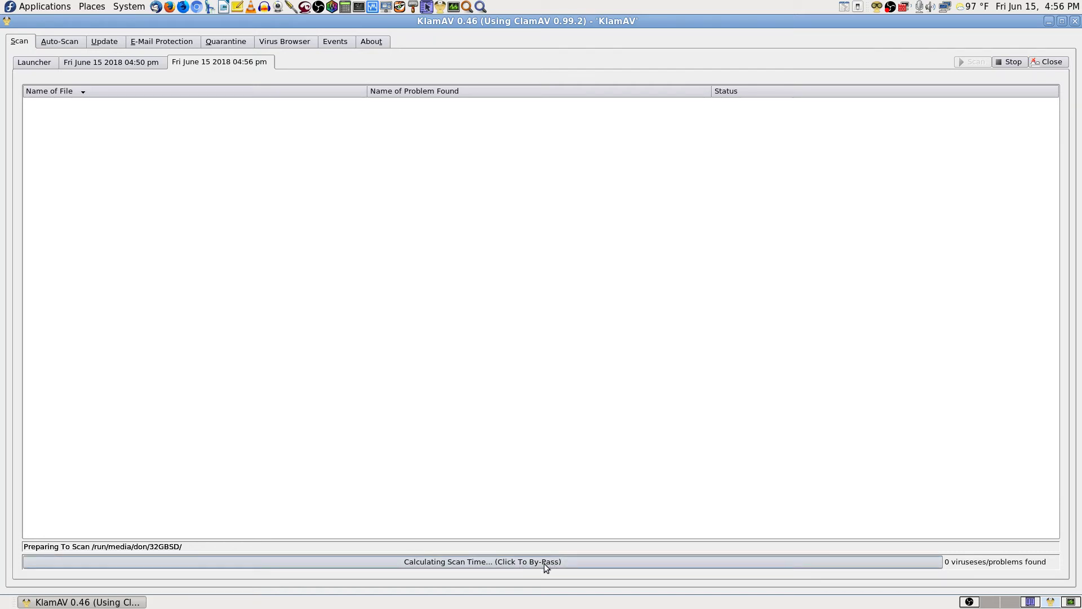
pyautogui.click(620, 562)
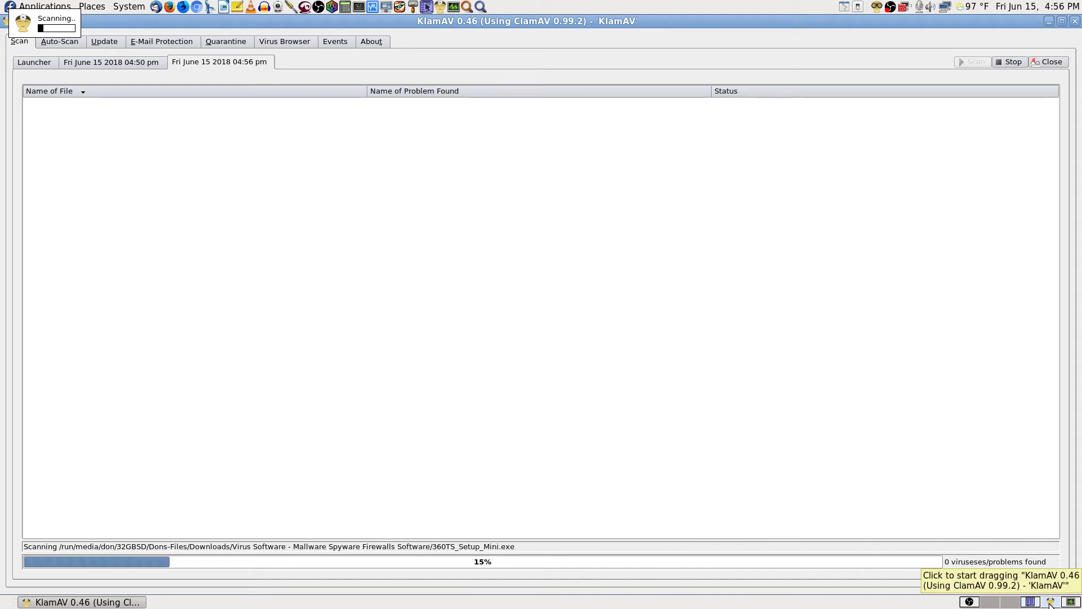
# - Switch to Krusader, go up to Documents and back into Fedora 23 Lenovo i5 info, and close the file manager
pyautogui.click(1031, 603)
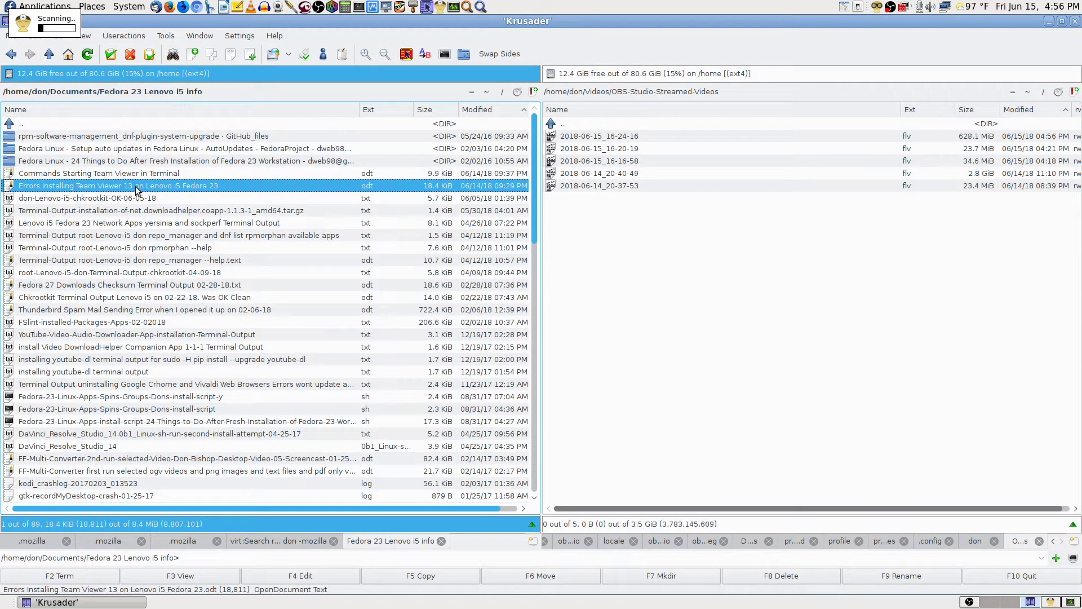
pyautogui.click(156, 126)
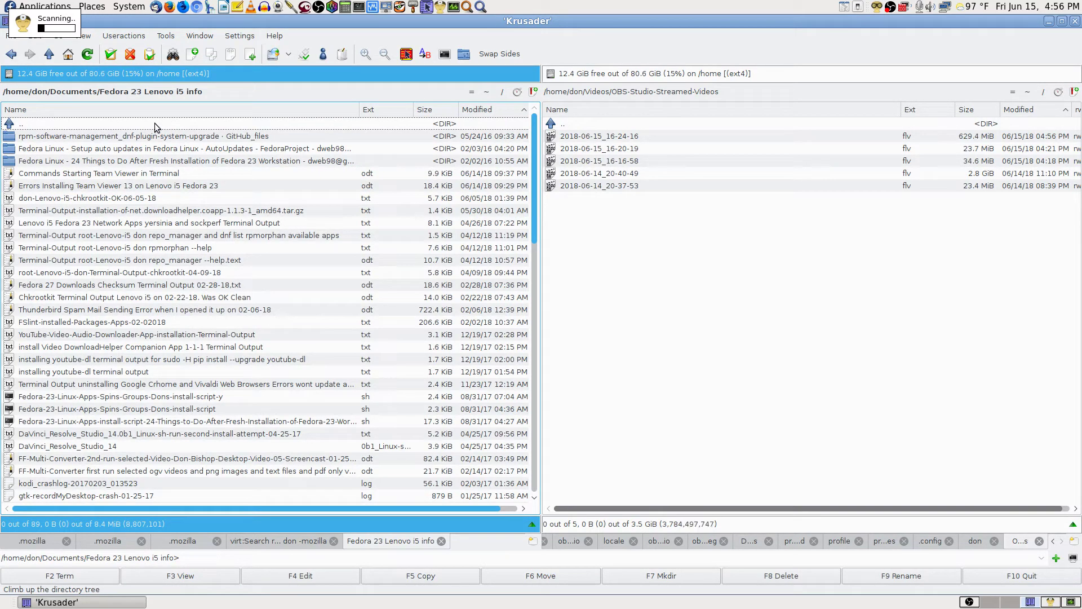
pyautogui.doubleClick(156, 124)
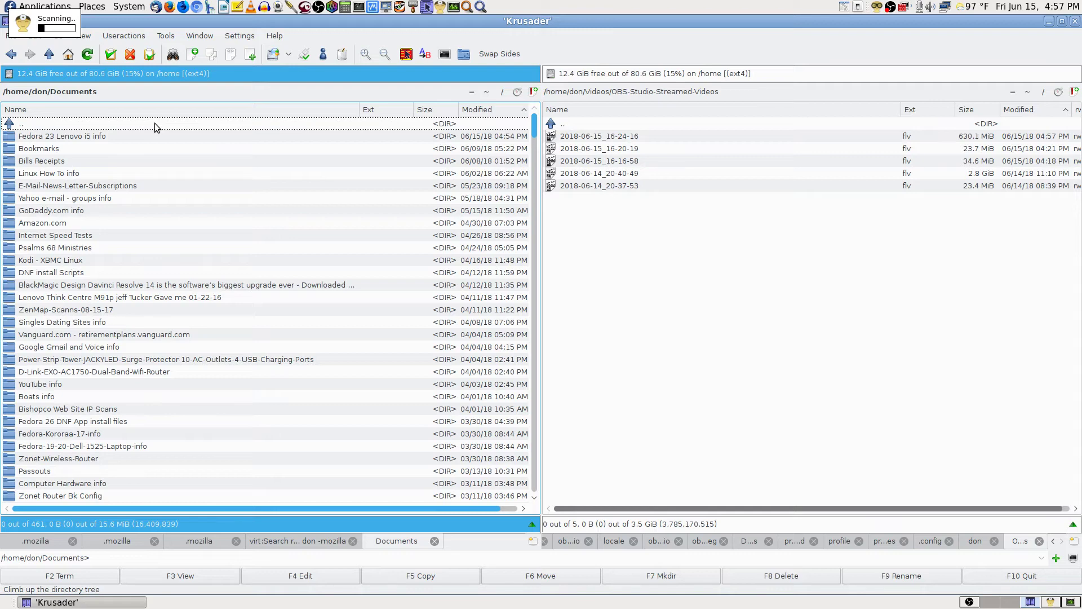
pyautogui.press('Down')
pyautogui.press('Return')
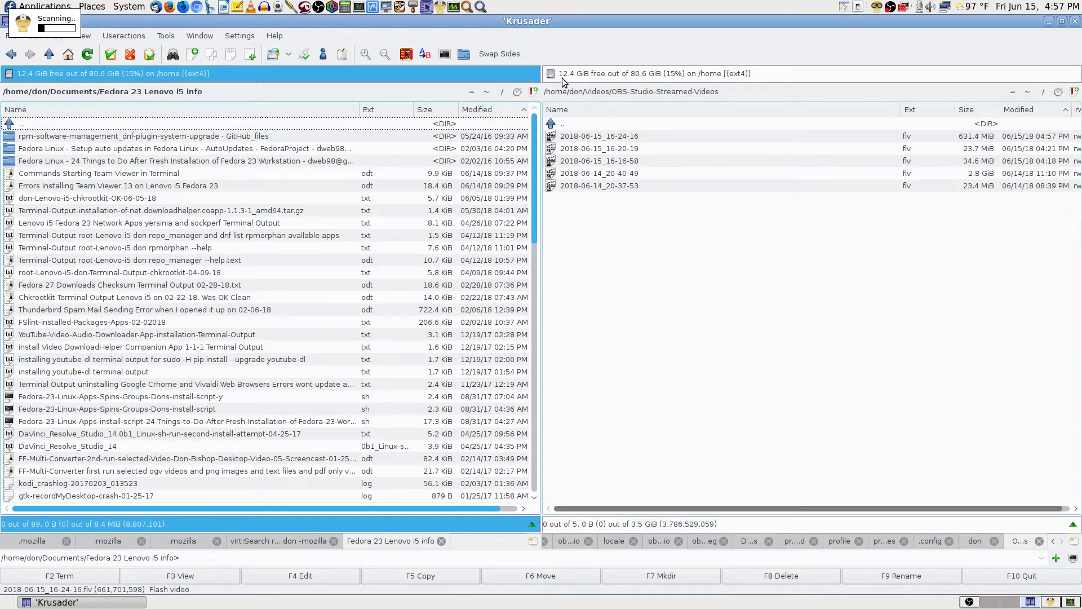
pyautogui.click(1076, 23)
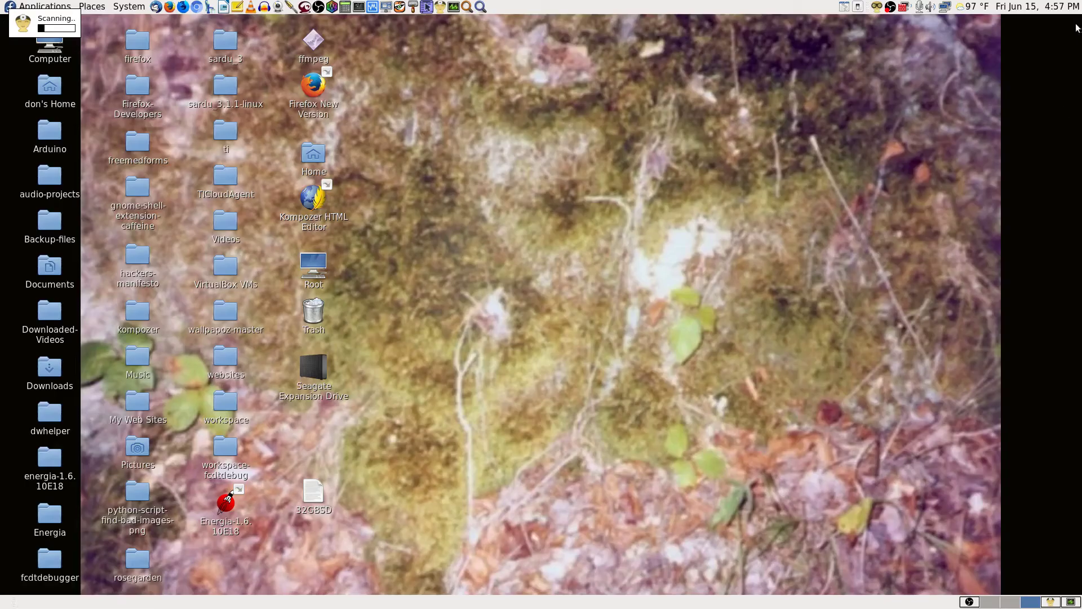
# - Check the running scan's progress in KlamAV and its resource usage in System Monitor
pyautogui.click(1050, 602)
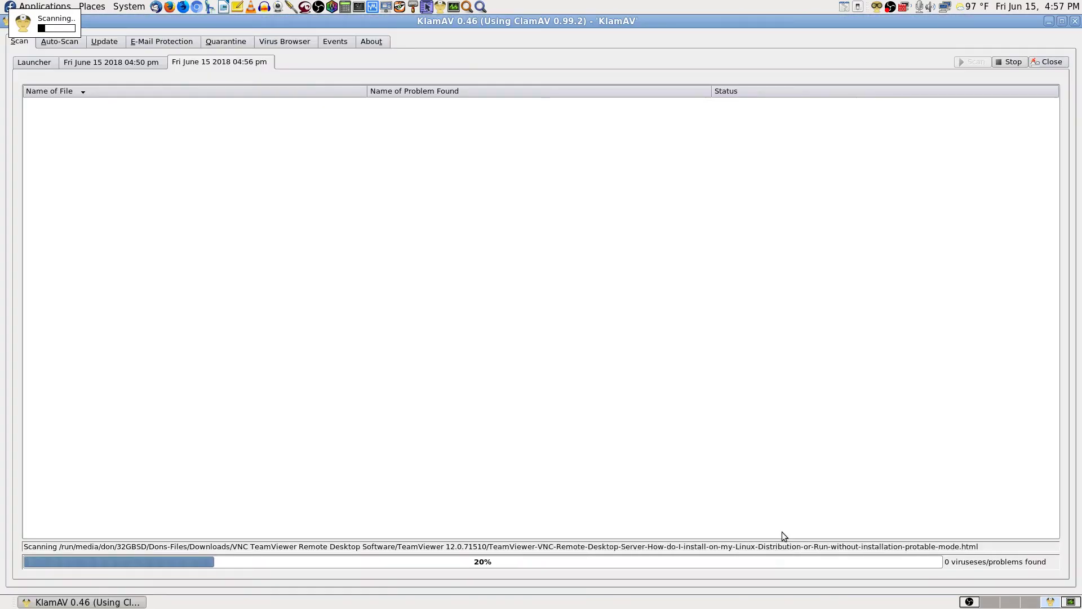
pyautogui.click(1070, 602)
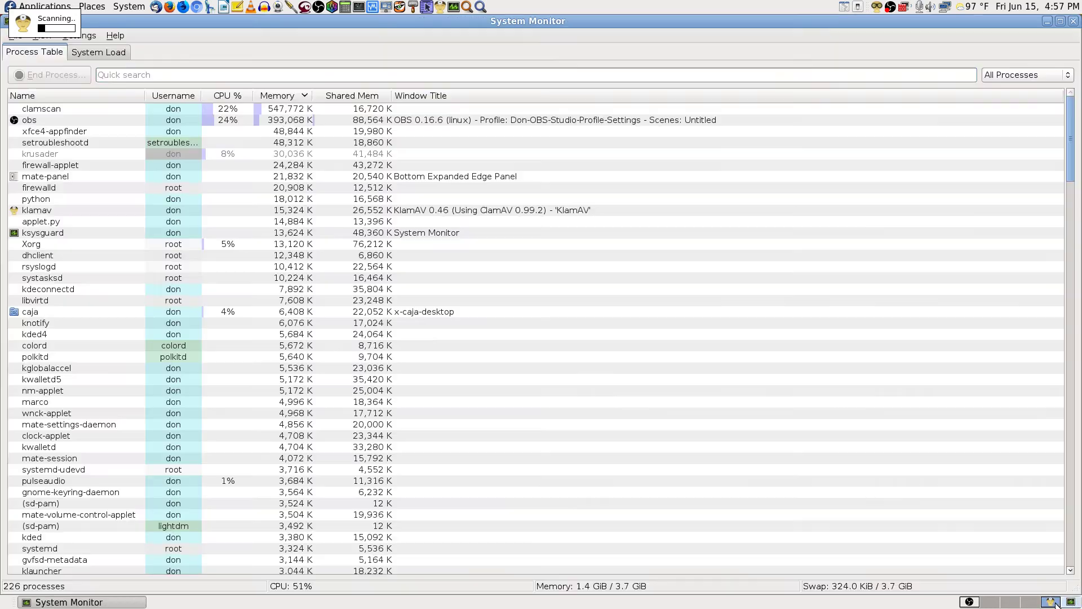
pyautogui.click(1071, 602)
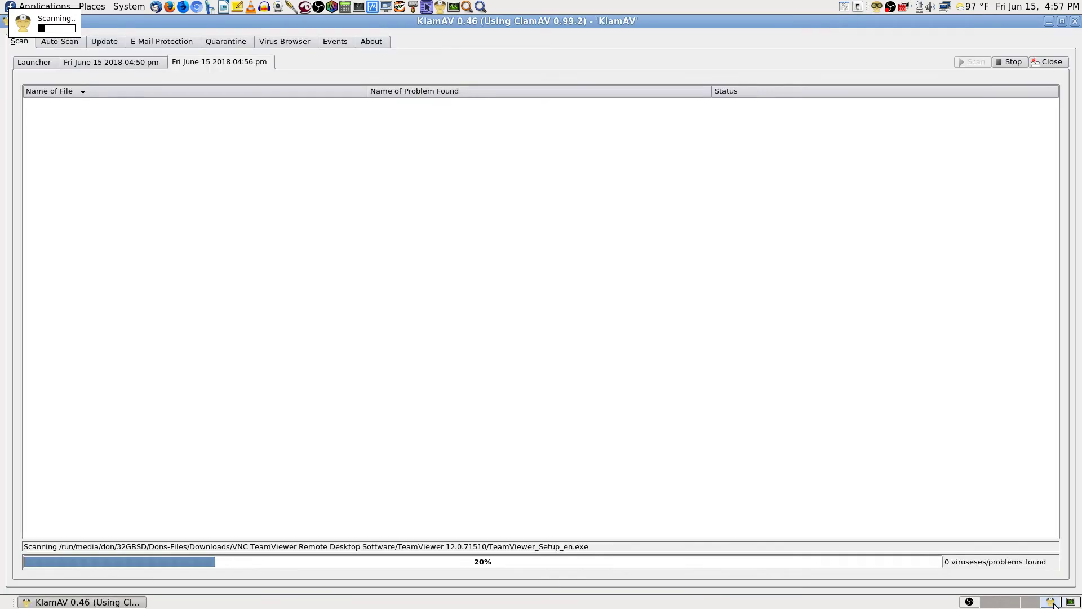
# - Open Firefox Developer Edition on an empty workspace and search Google for "teamviewer"
pyautogui.click(998, 605)
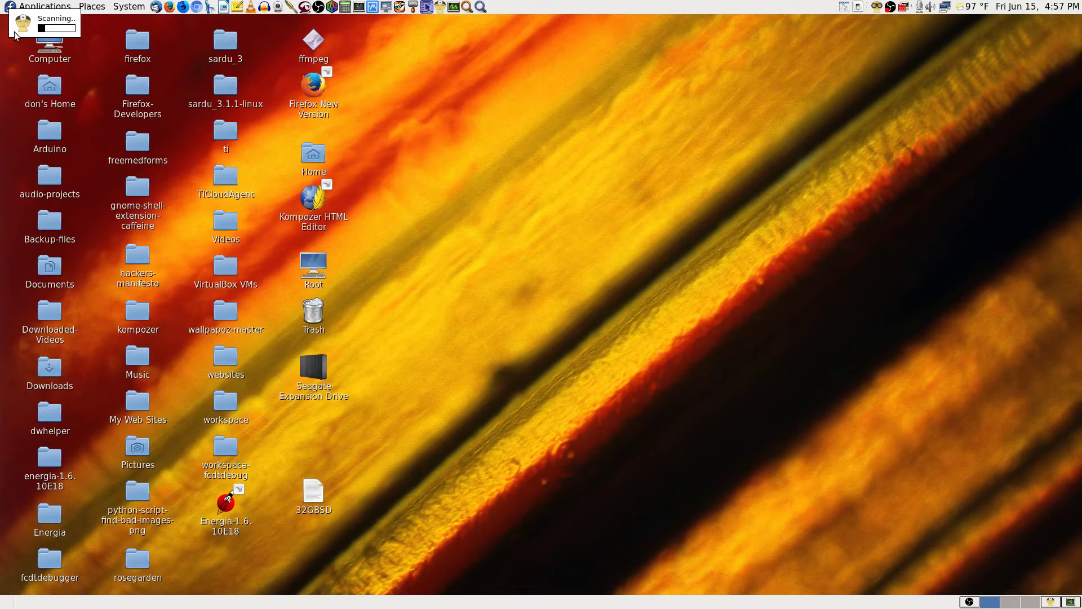
pyautogui.click(184, 7)
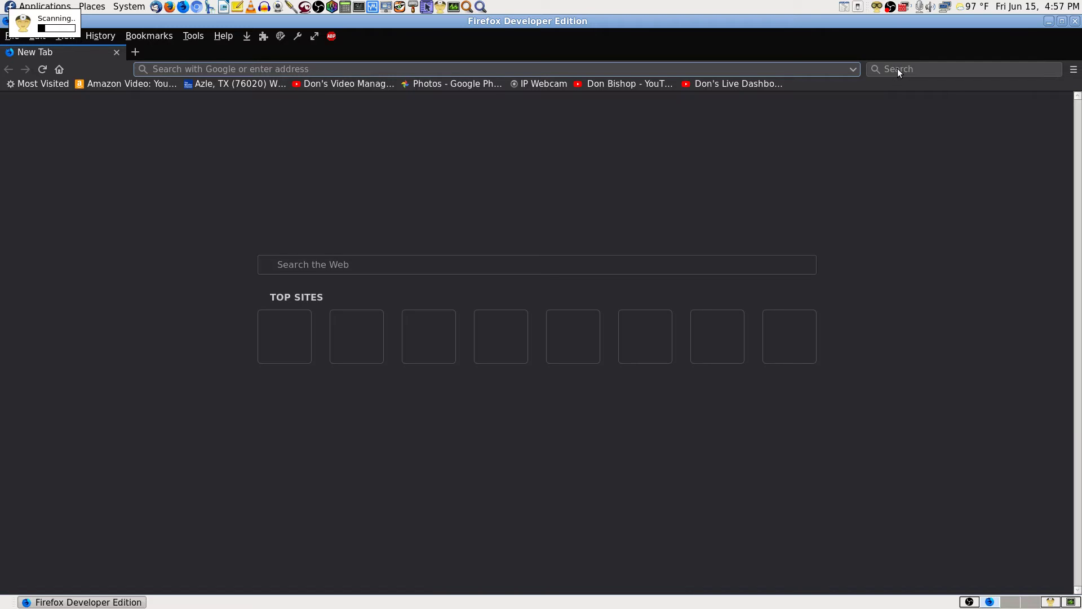
pyautogui.click(898, 68)
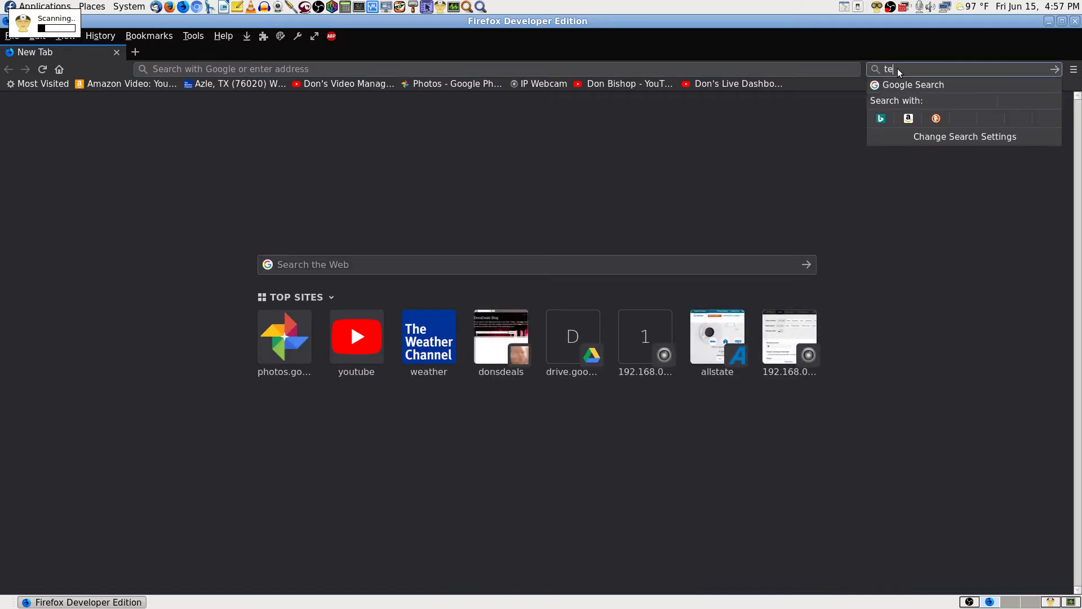
pyautogui.write('teamviewer')
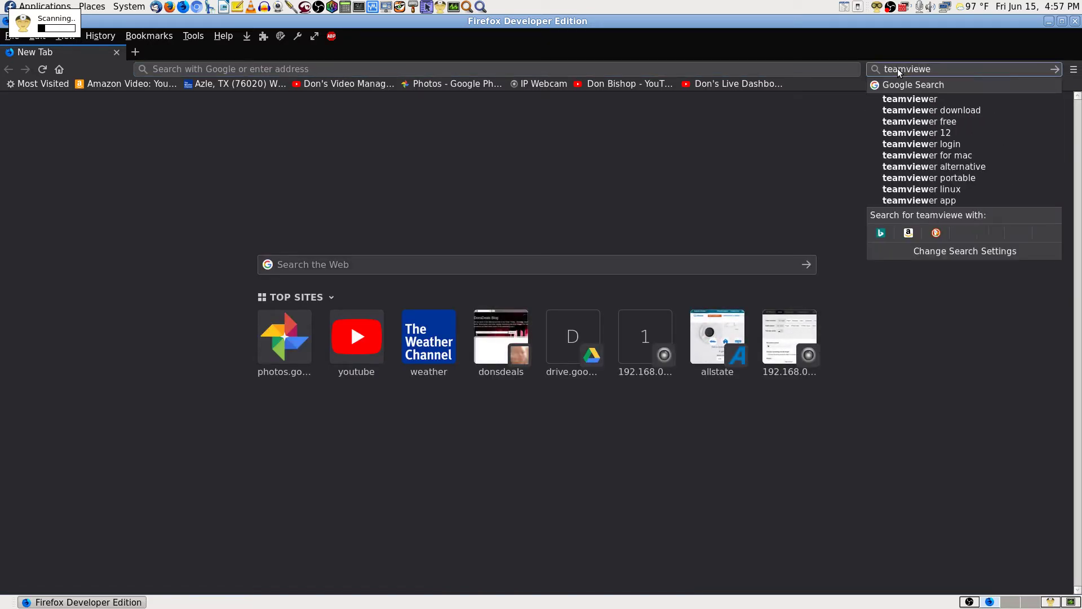
pyautogui.press('Return')
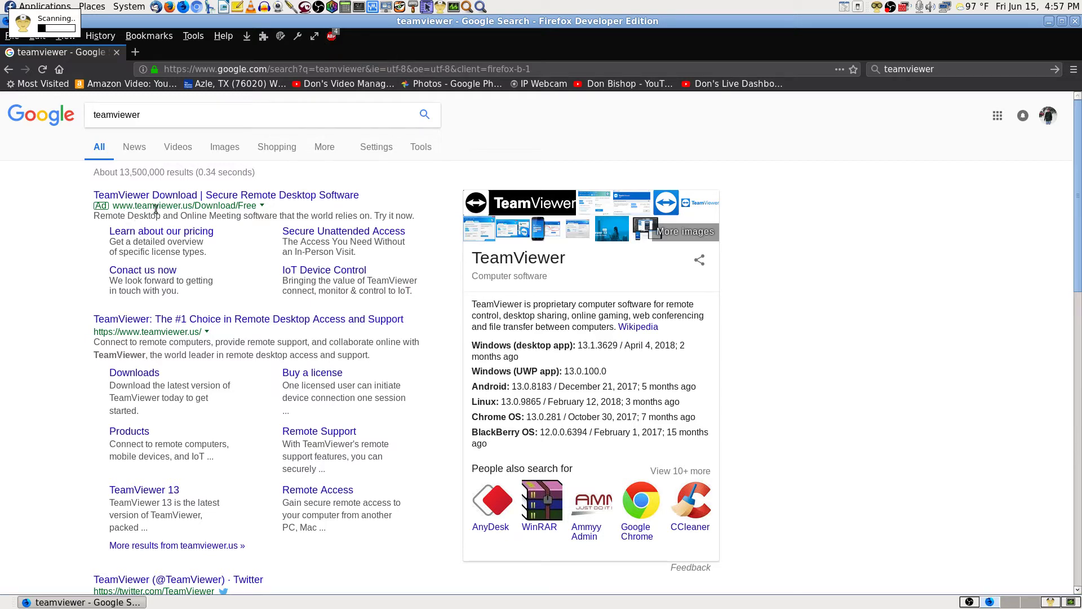
# - In the Adblock Plus options, disable Allow Acceptable Ads and enable blocking of additional tracking and social media icons tracking
pyautogui.click(331, 37)
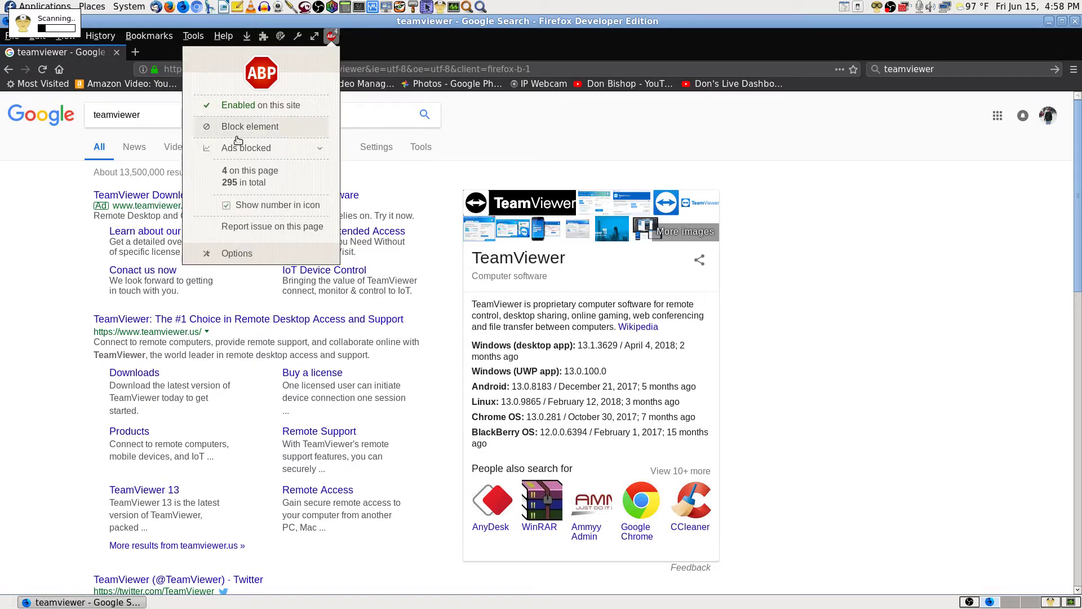
pyautogui.click(240, 253)
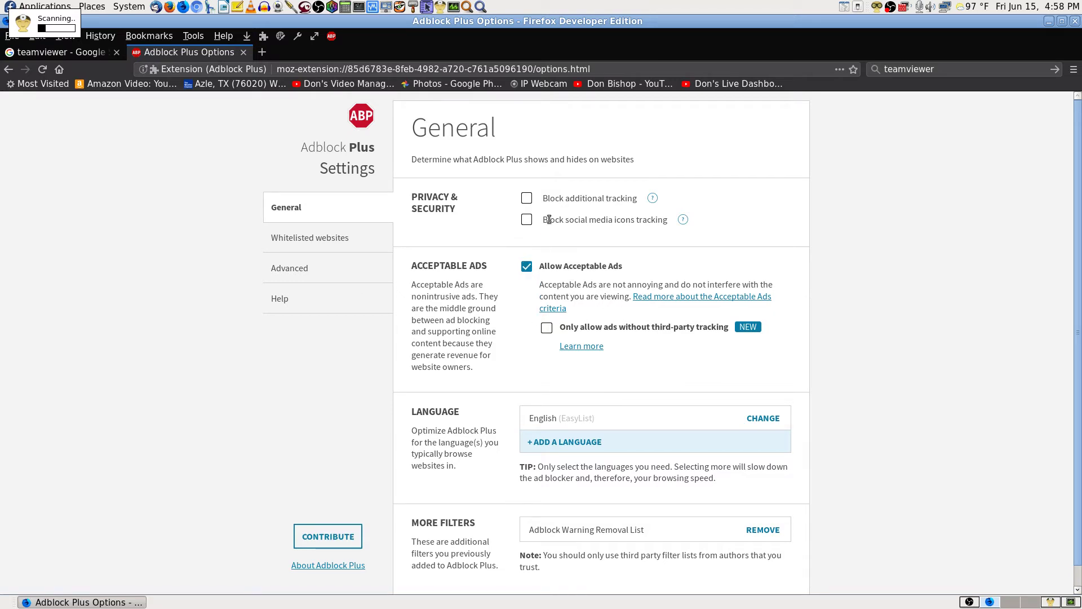
pyautogui.click(527, 267)
pyautogui.click(527, 198)
pyautogui.click(526, 220)
pyautogui.scroll(-1, 891, 330)
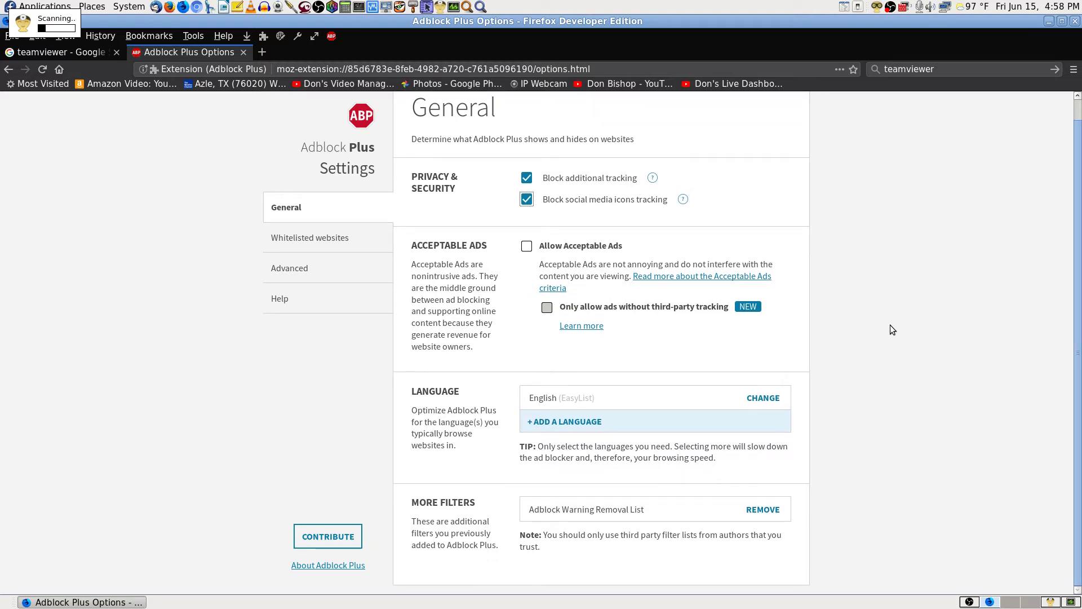
# - Look through the Whitelisted websites, Advanced, Help and General sections of the Adblock Plus settings, and close them
pyautogui.scroll(1, 890, 329)
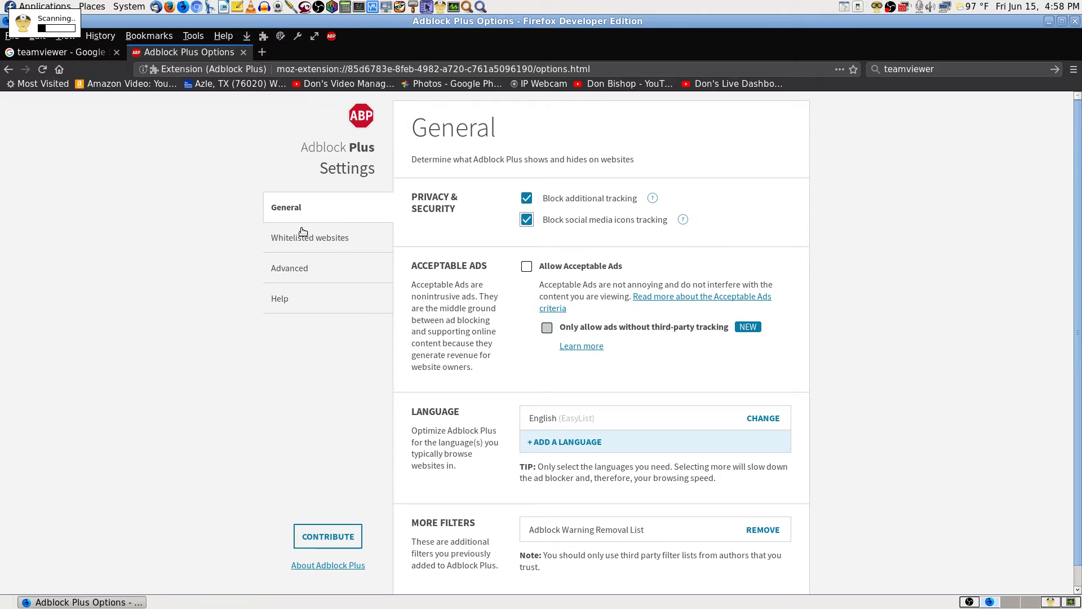
pyautogui.click(287, 243)
pyautogui.click(291, 270)
pyautogui.click(279, 296)
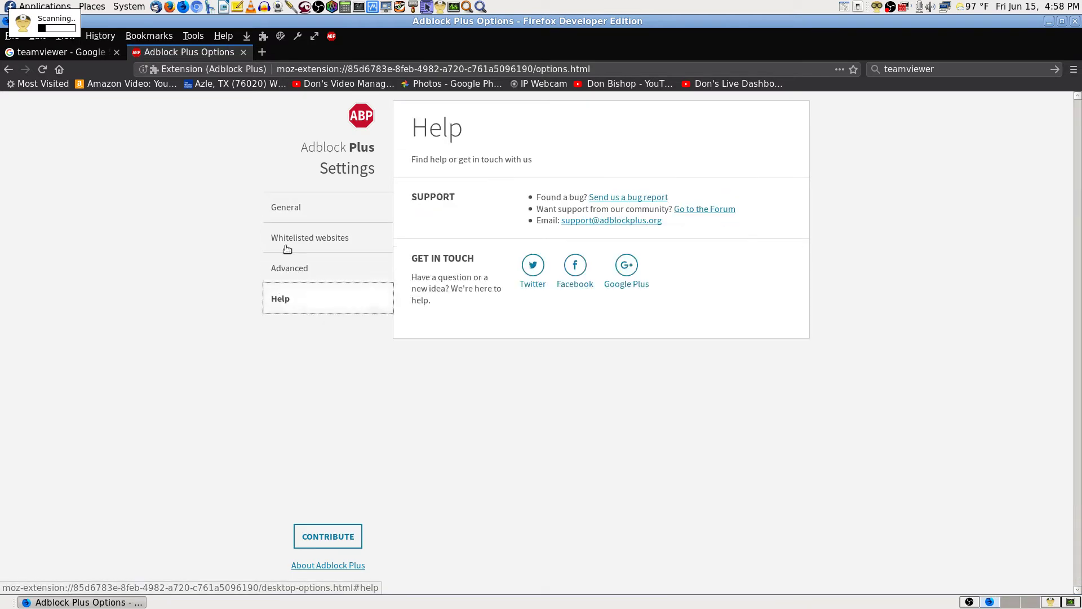
pyautogui.click(305, 211)
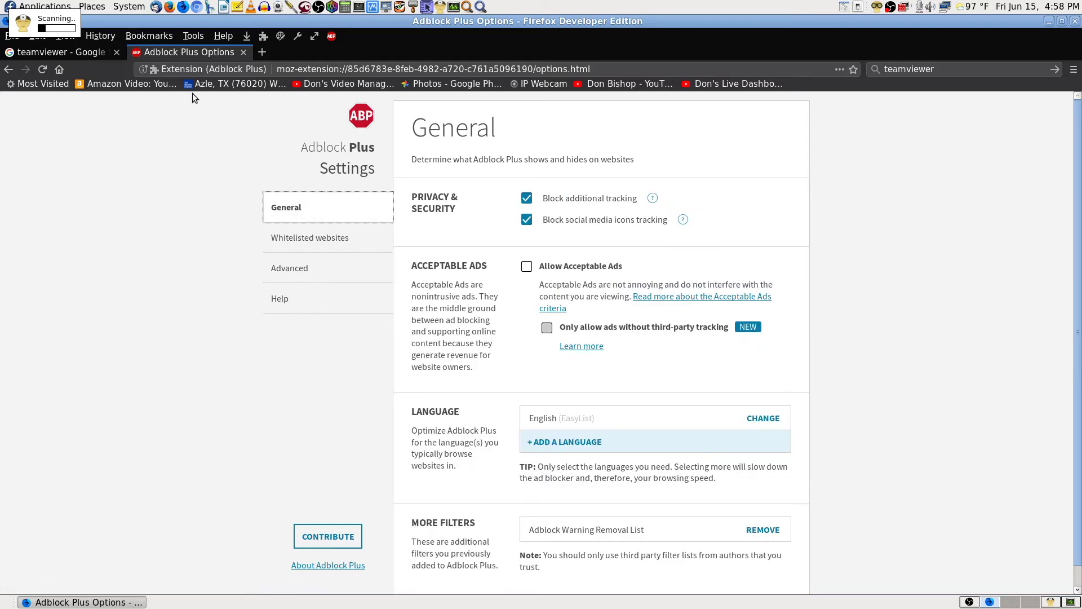
pyautogui.click(243, 52)
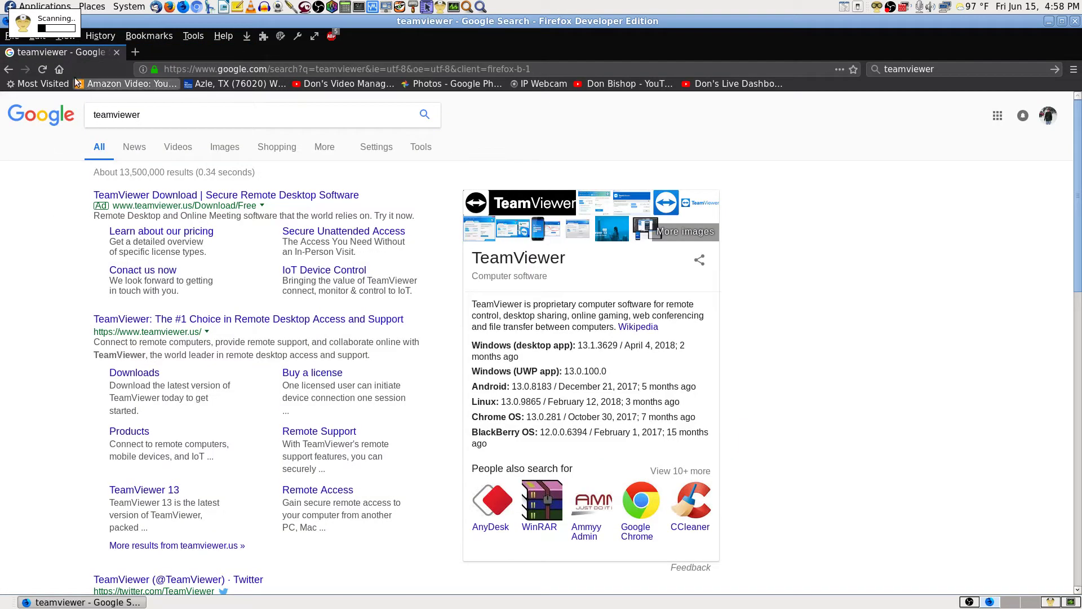
pyautogui.click(41, 69)
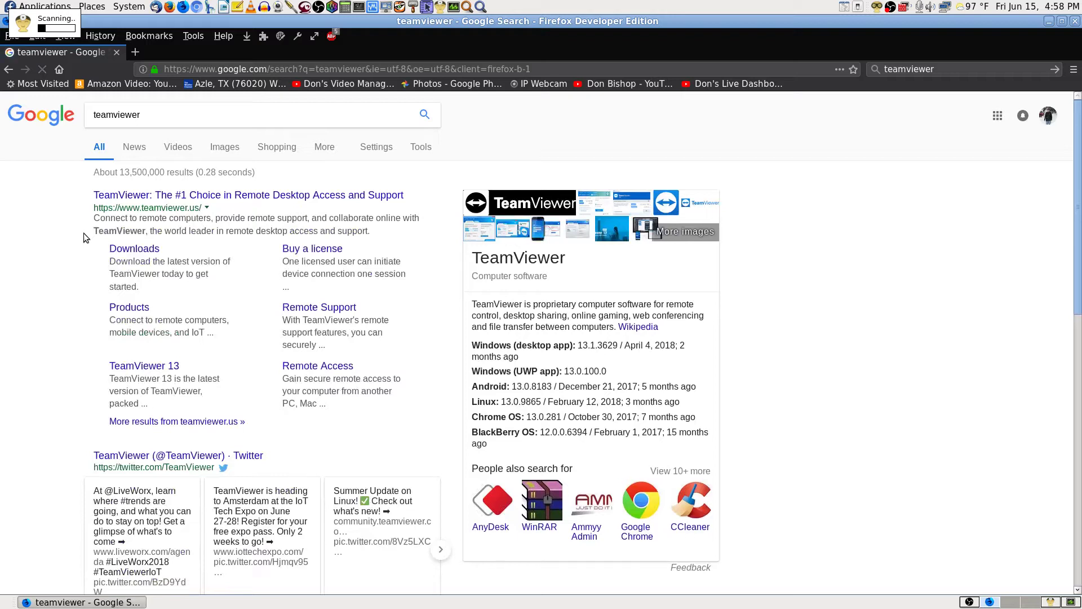
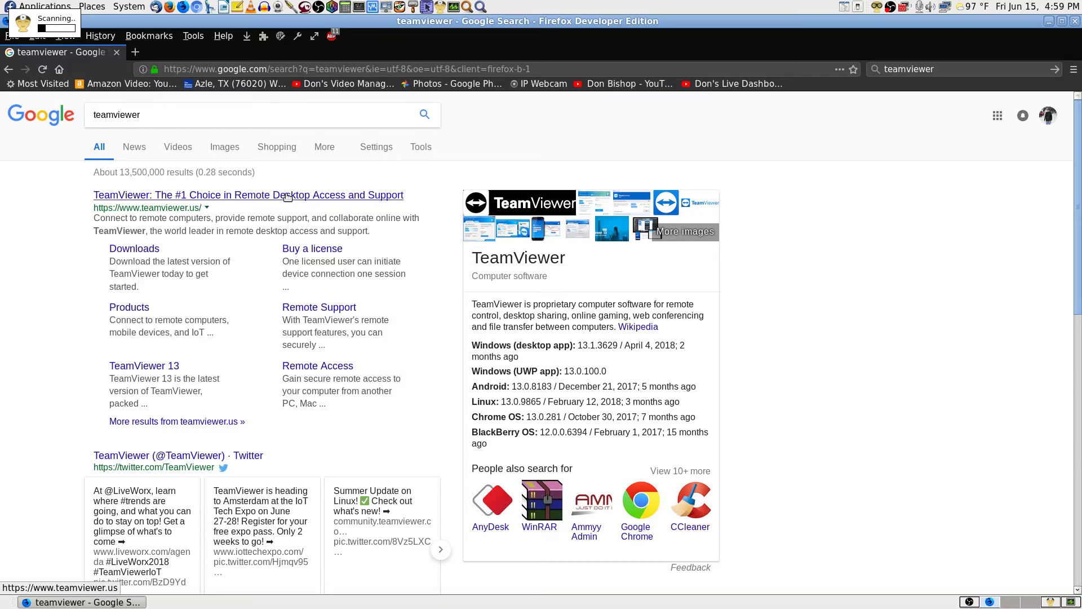
pyautogui.click(287, 195)
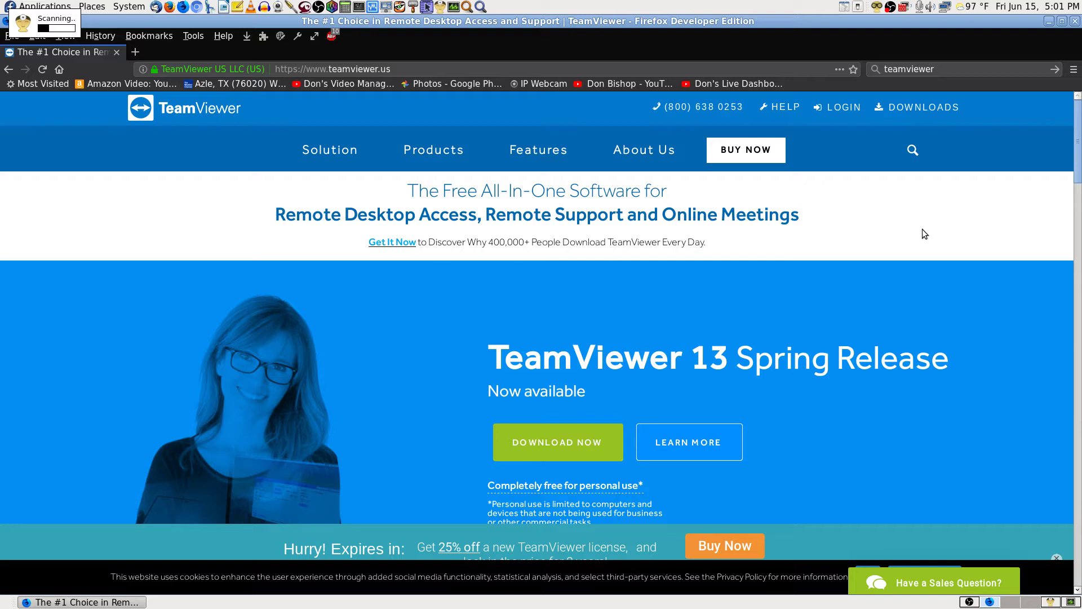
pyautogui.scroll(-2, 961, 287)
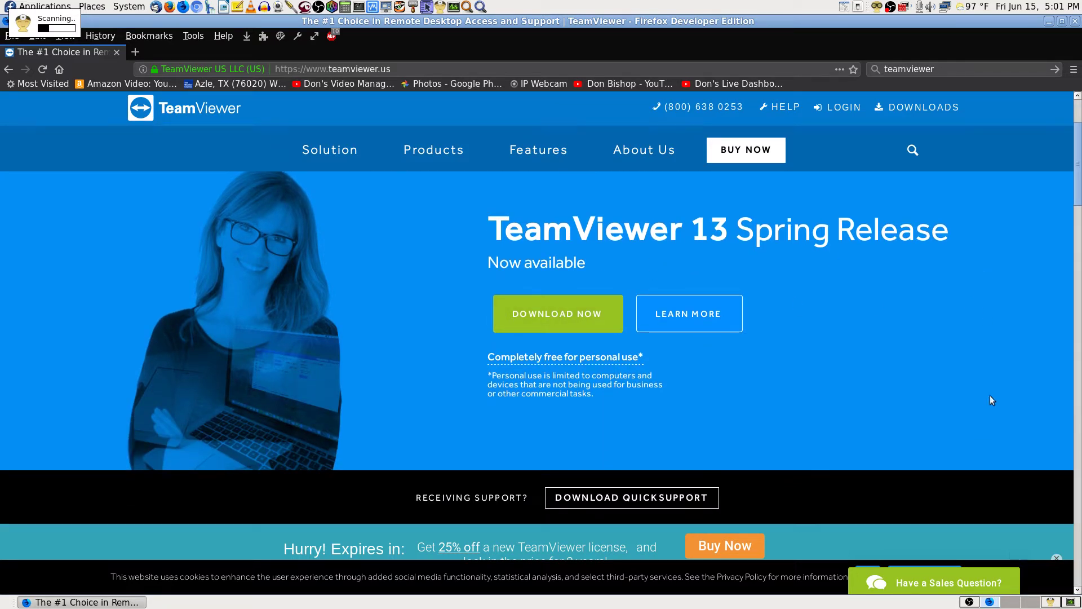
pyautogui.scroll(1, 985, 389)
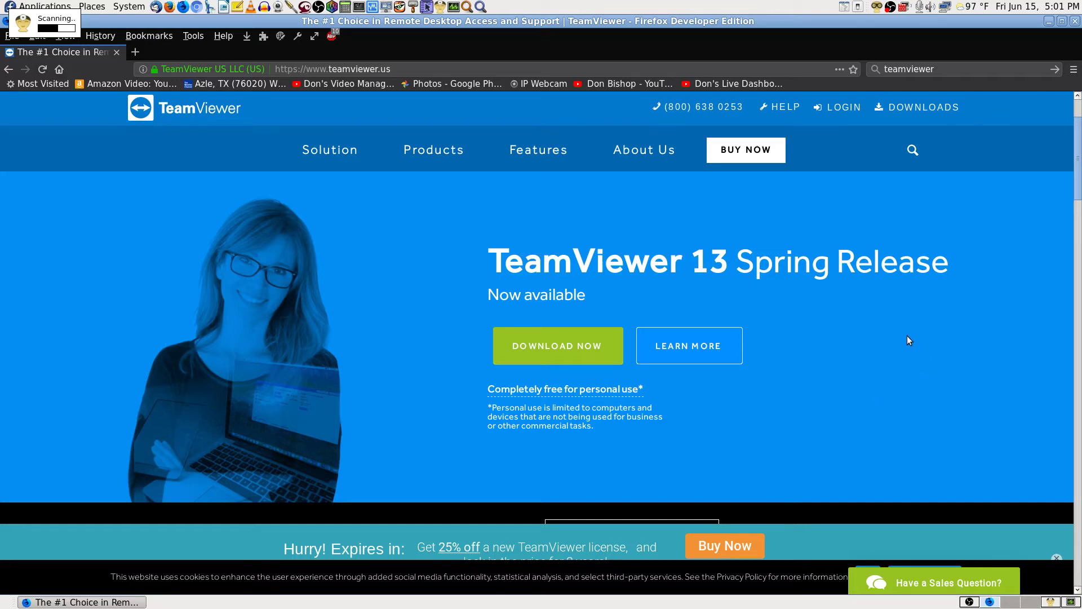
pyautogui.scroll(-4, 908, 341)
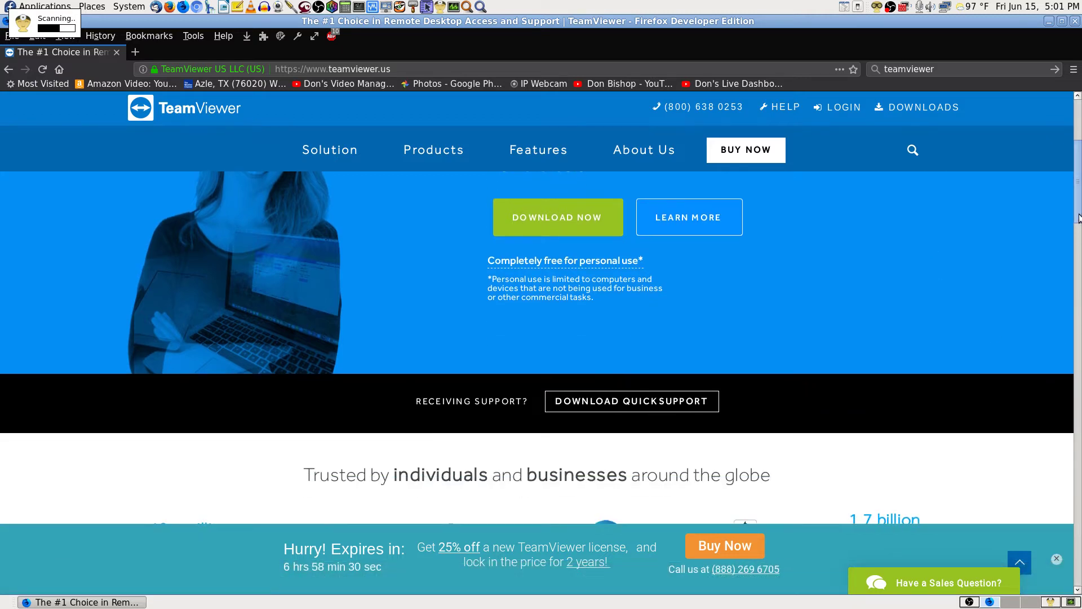
pyautogui.moveTo(1079, 234); pyautogui.dragTo(1080, 201)
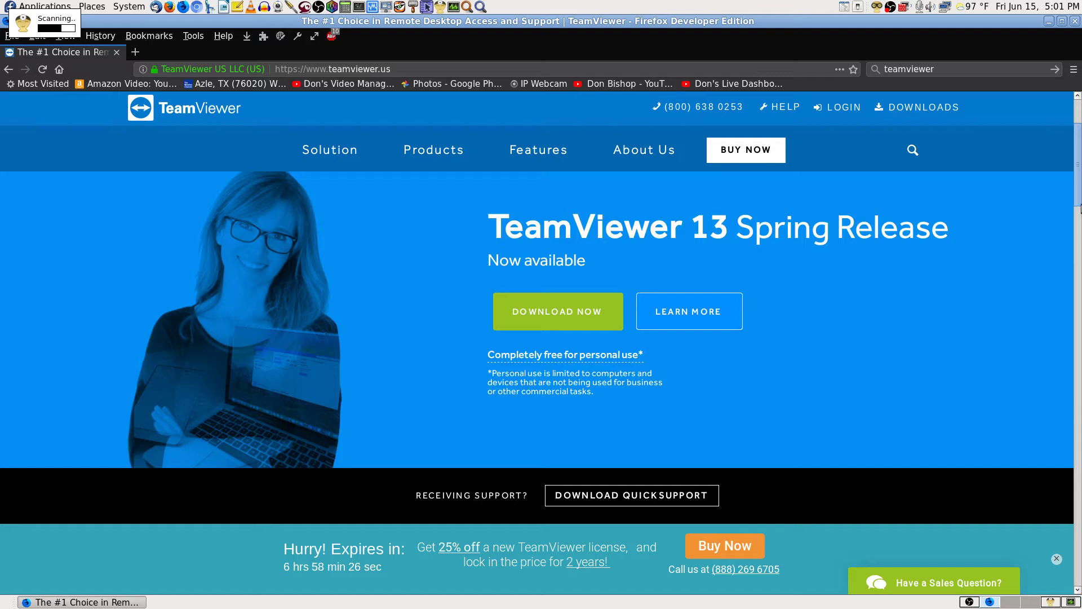
pyautogui.scroll(1, 1078, 178)
pyautogui.moveTo(1078, 178)
pyautogui.mouseDown()
pyautogui.moveTo(1079, 203)
pyautogui.moveTo(1080, 172)
pyautogui.mouseUp()
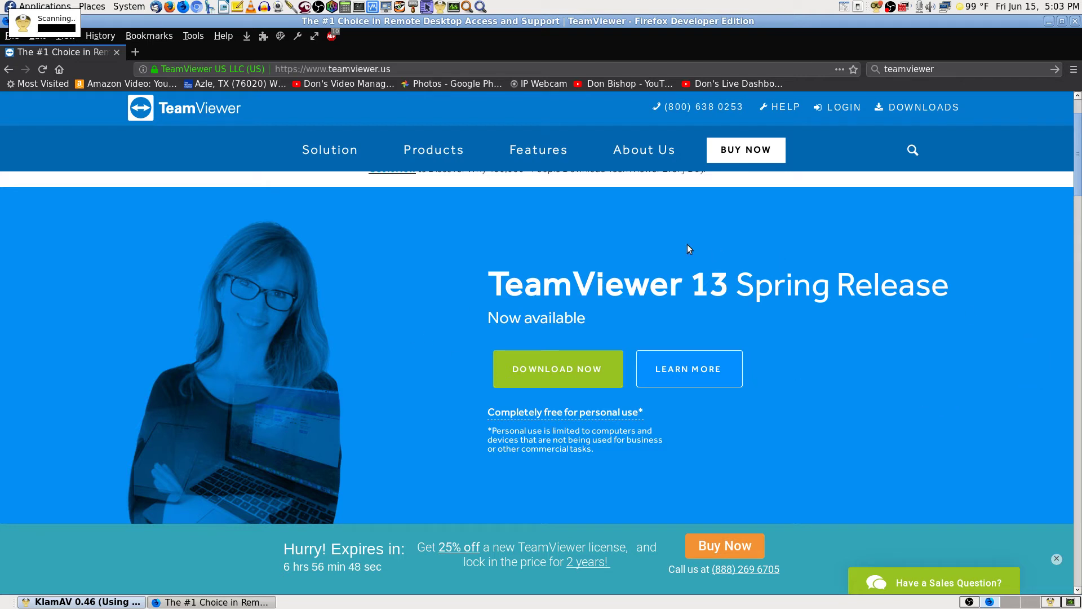
# - Open the TeamViewer Downloads page and search its text for "install"
pyautogui.click(919, 109)
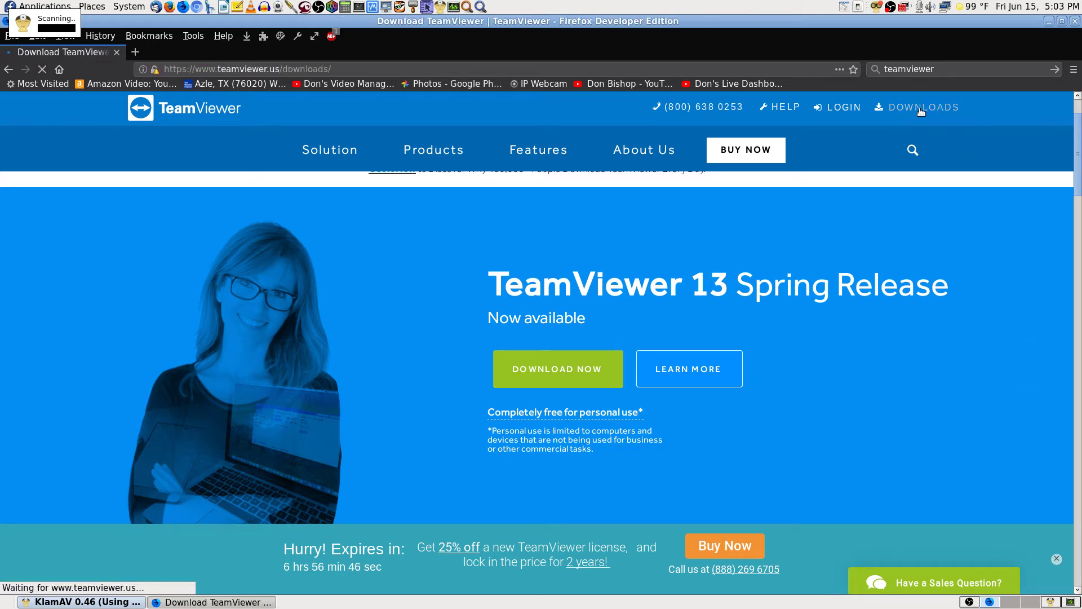
pyautogui.scroll(-5, 890, 388)
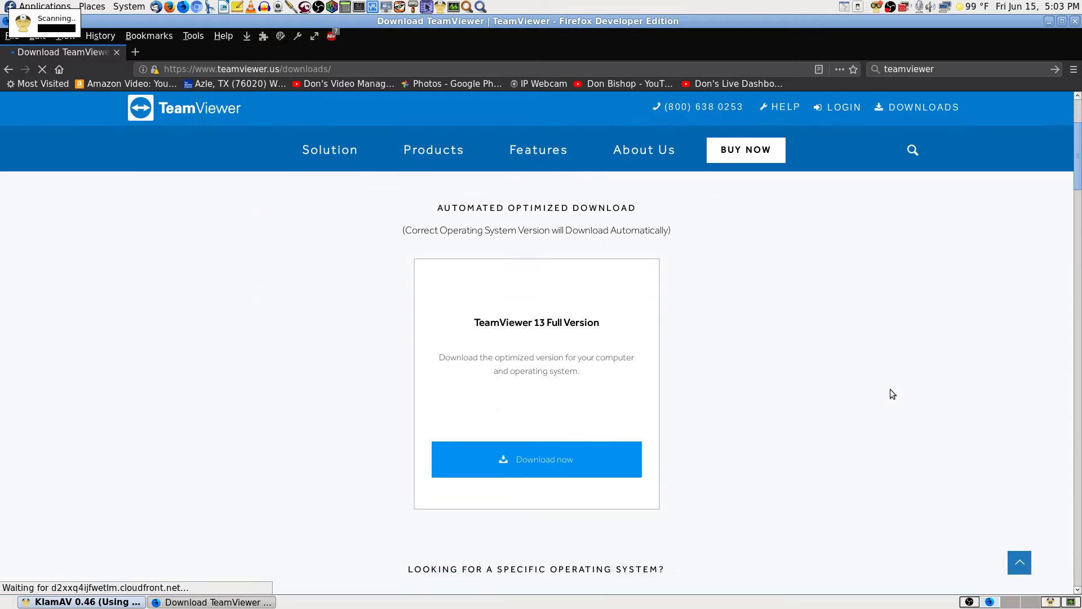
pyautogui.scroll(-10, 791, 336)
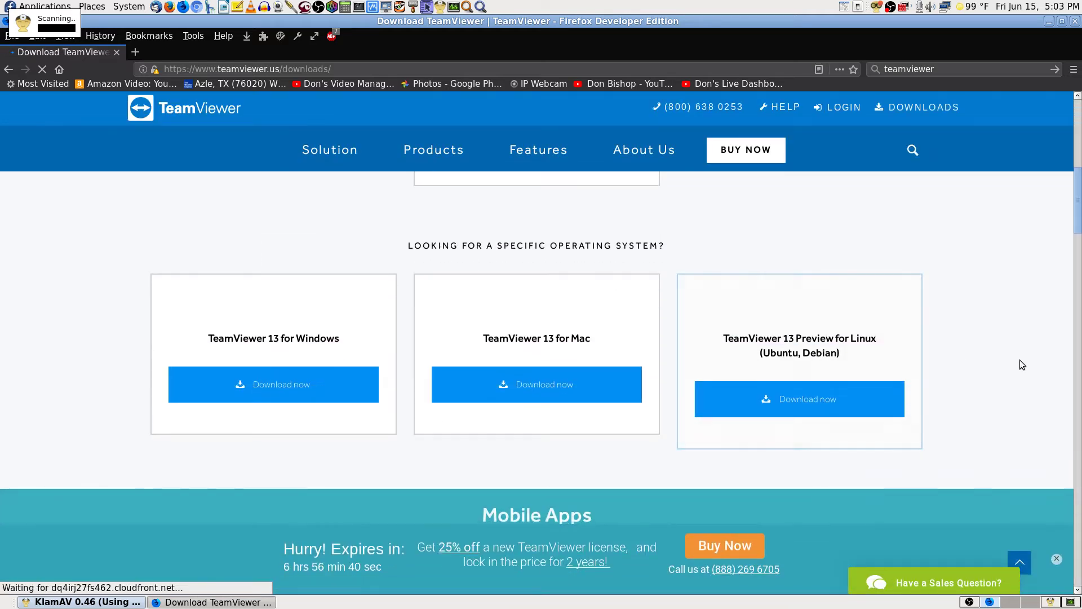
pyautogui.hotkey('ctrl', 'f')
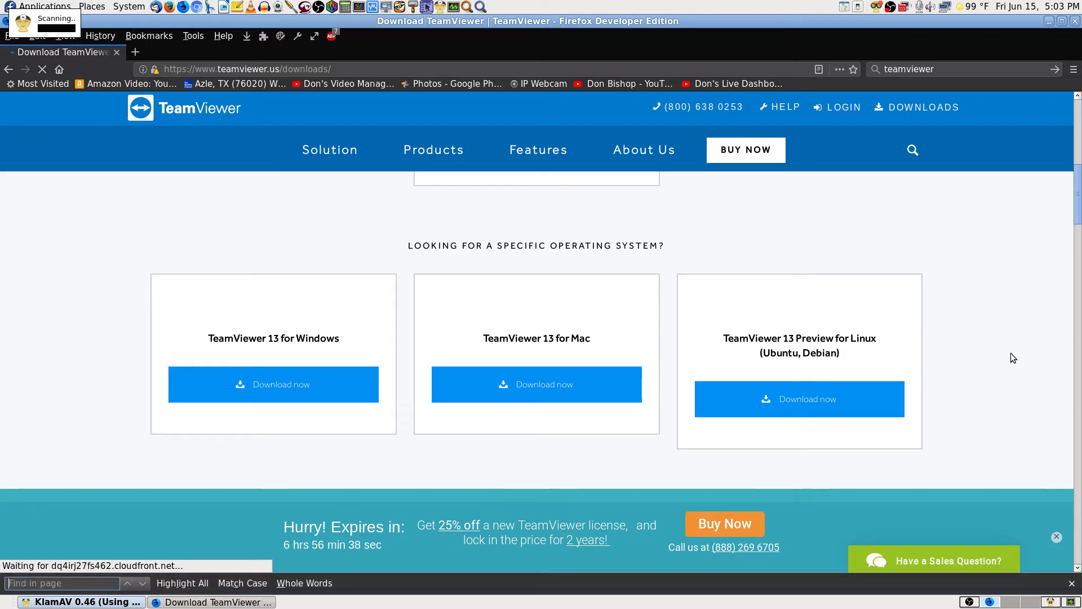
pyautogui.write('install')
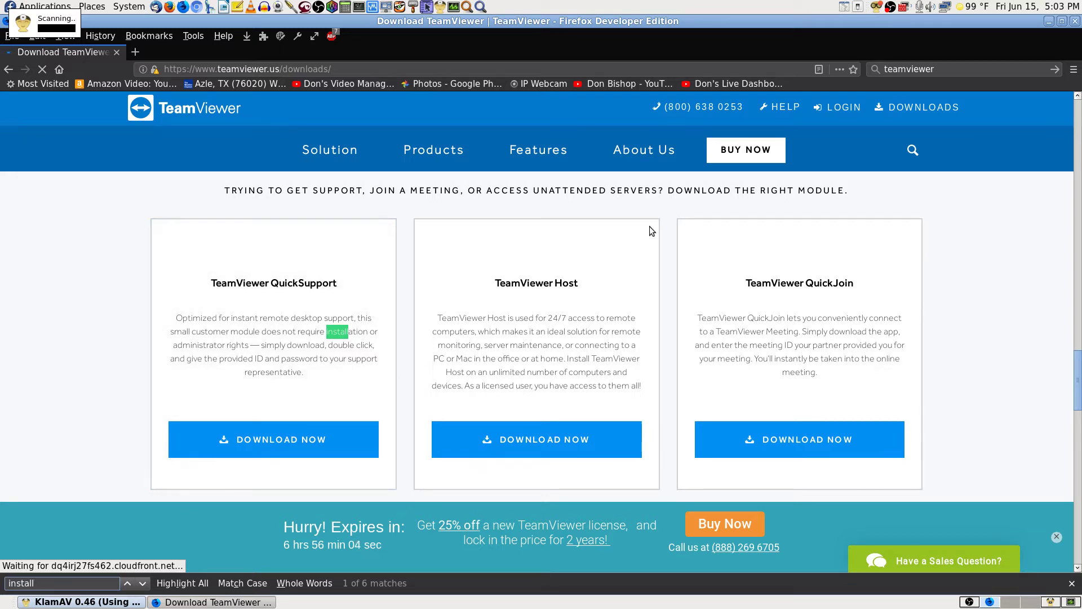
# - Bookmark the TeamViewer downloads page in a new folder named "Software" under Bookmarks Menu
pyautogui.click(852, 72)
pyautogui.click(783, 144)
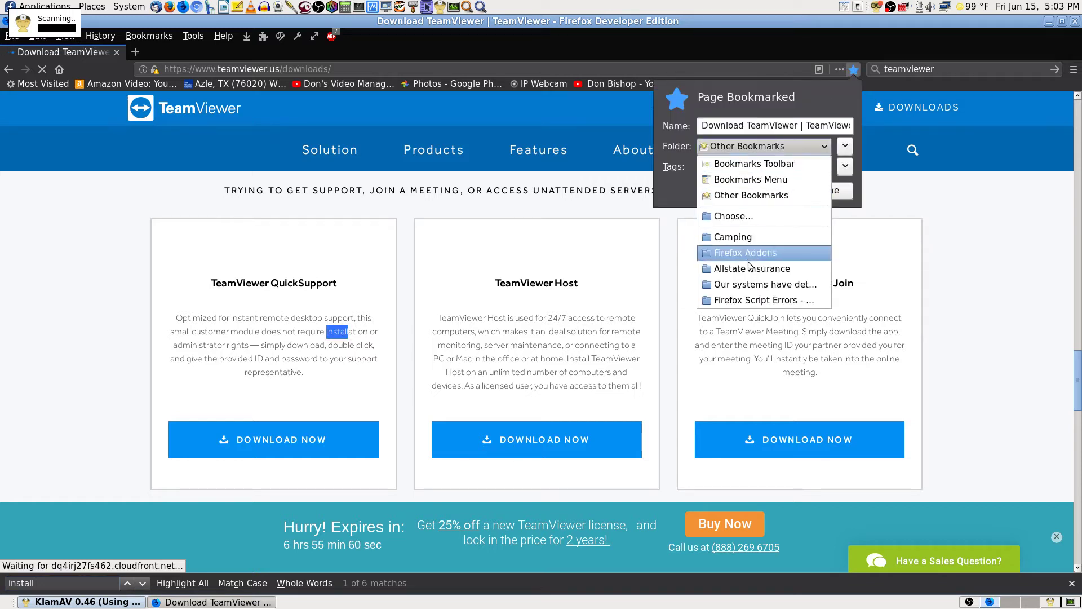
pyautogui.click(742, 216)
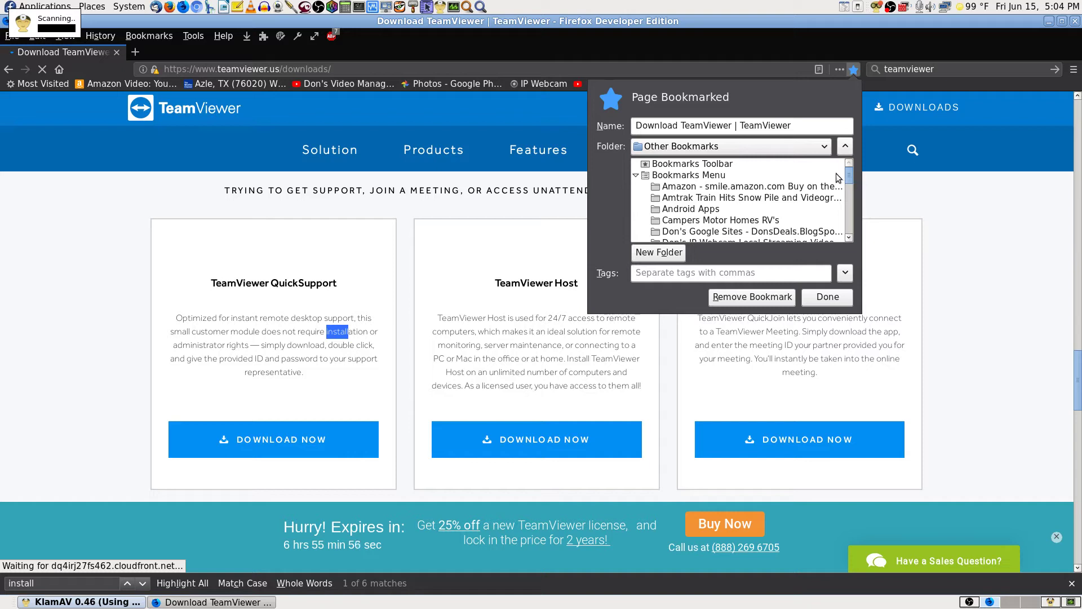
pyautogui.press('t')
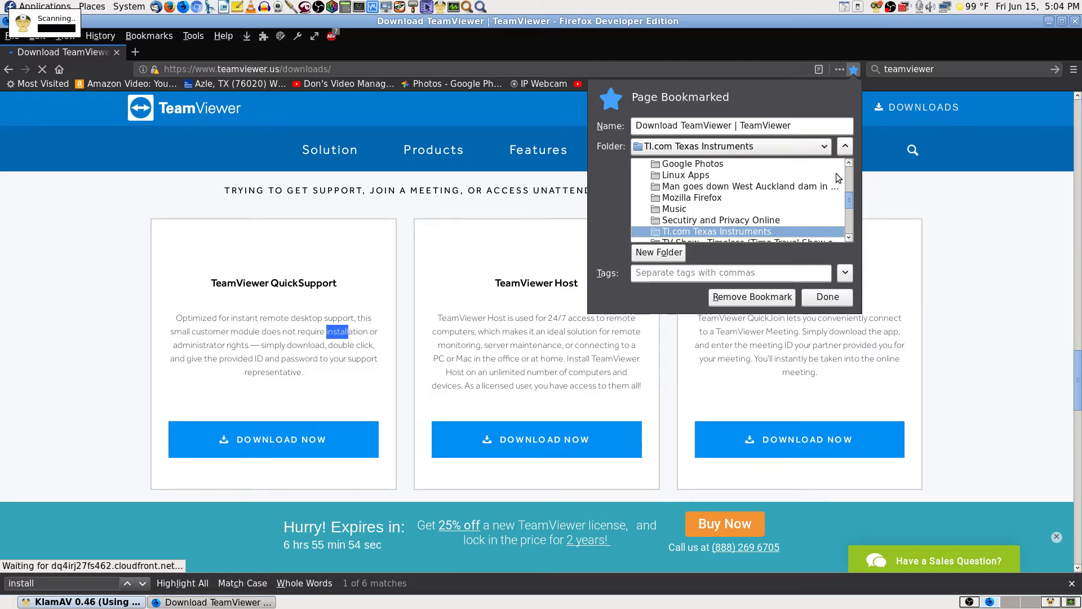
pyautogui.press('Up')
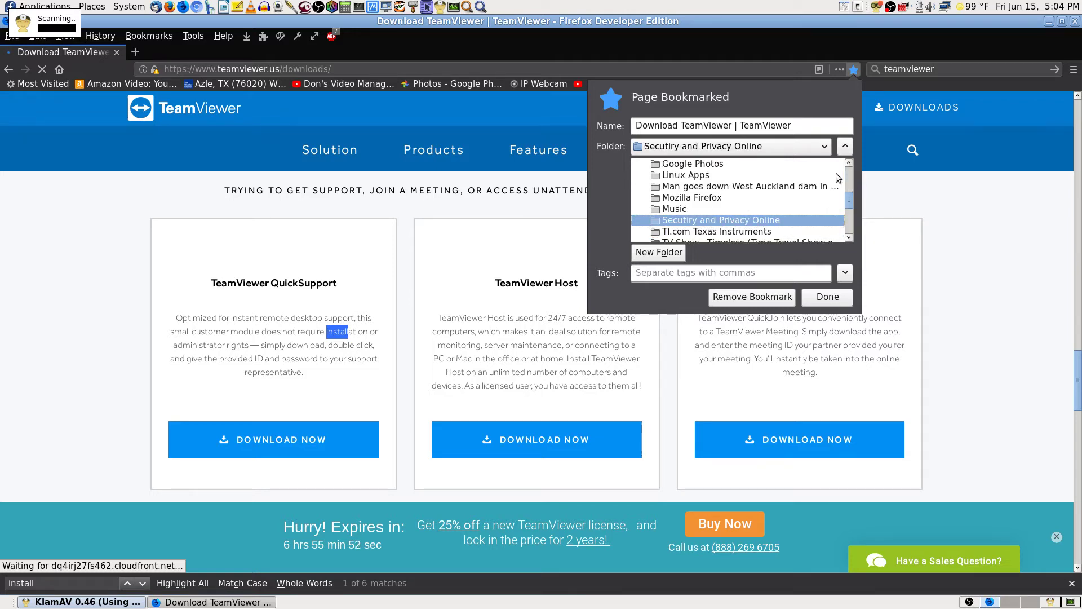
pyautogui.click(696, 165)
pyautogui.scroll(5, 694, 183)
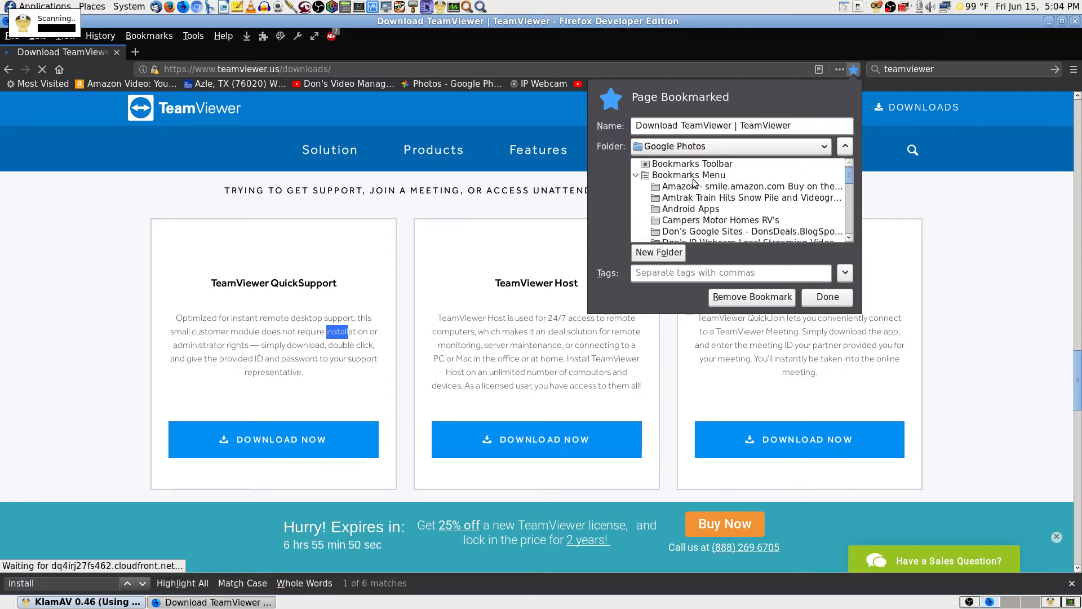
pyautogui.click(693, 178)
pyautogui.click(666, 256)
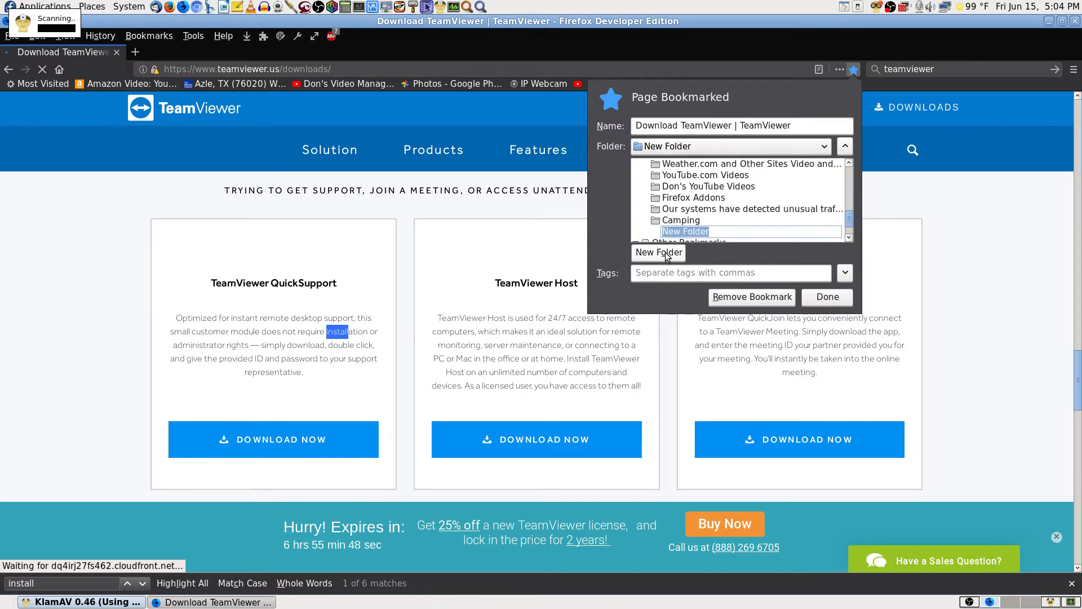
pyautogui.write('Software')
pyautogui.press('Return')
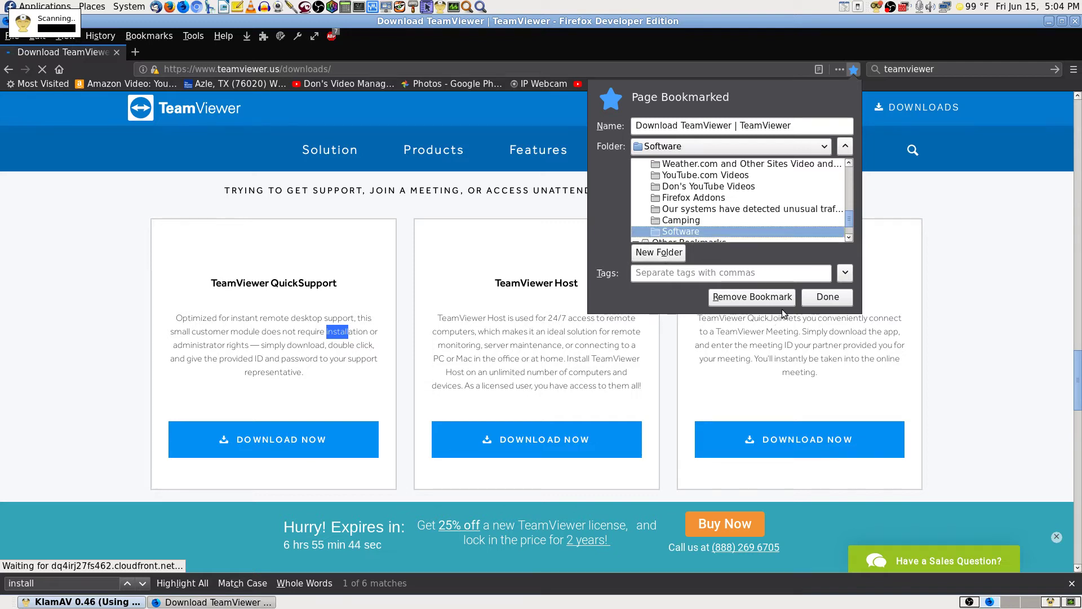
pyautogui.click(814, 298)
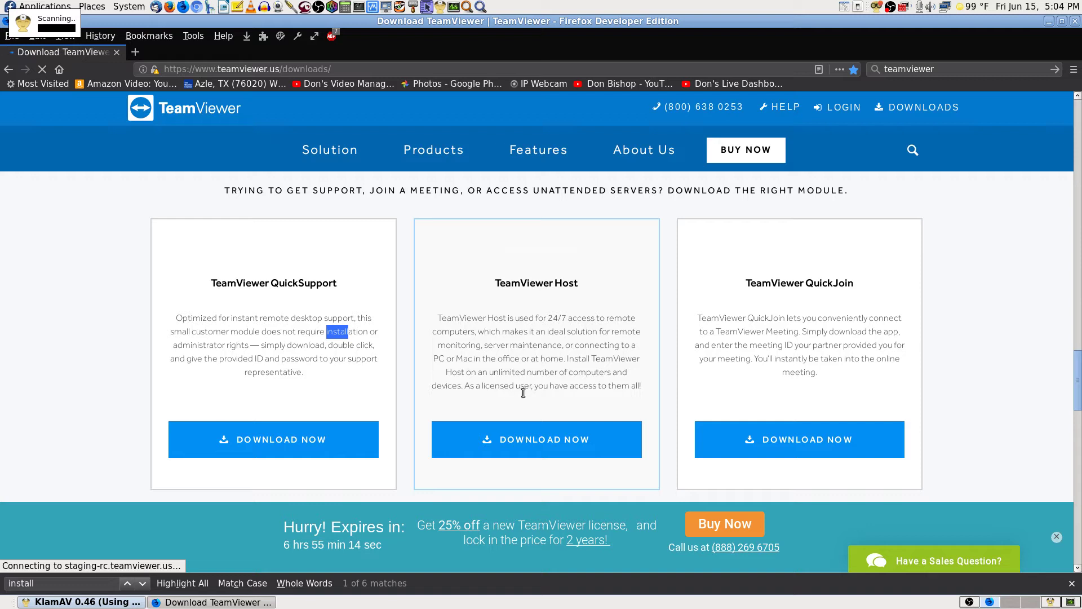
# - Read the TeamViewer Host description and look over the modules and the MSI, Portable and Previous Versions packages
pyautogui.moveTo(517, 387); pyautogui.dragTo(478, 387)
pyautogui.moveTo(558, 386); pyautogui.dragTo(563, 387)
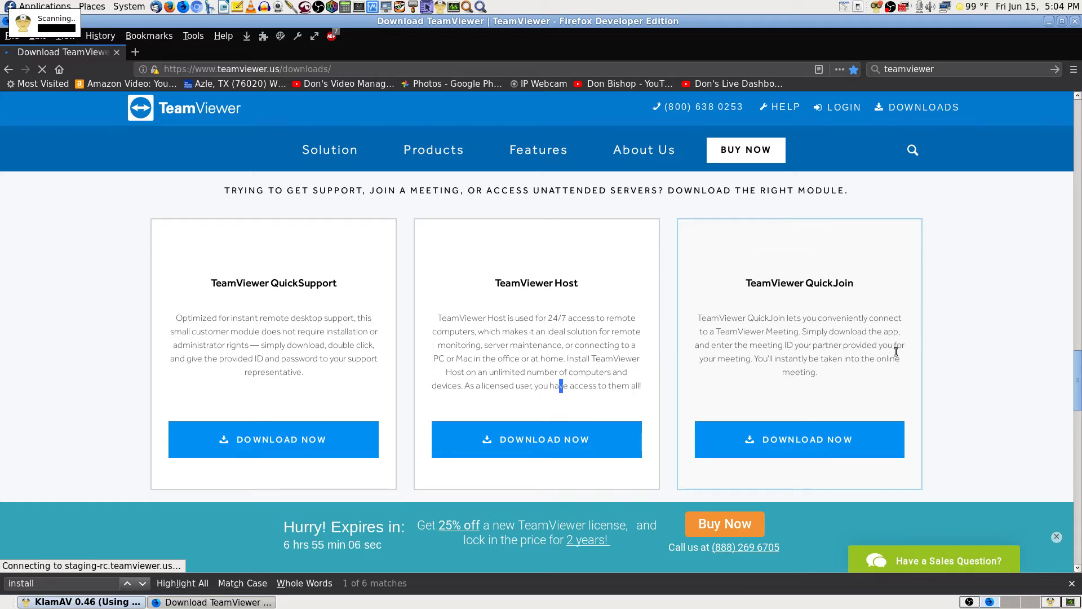
pyautogui.scroll(2, 1036, 404)
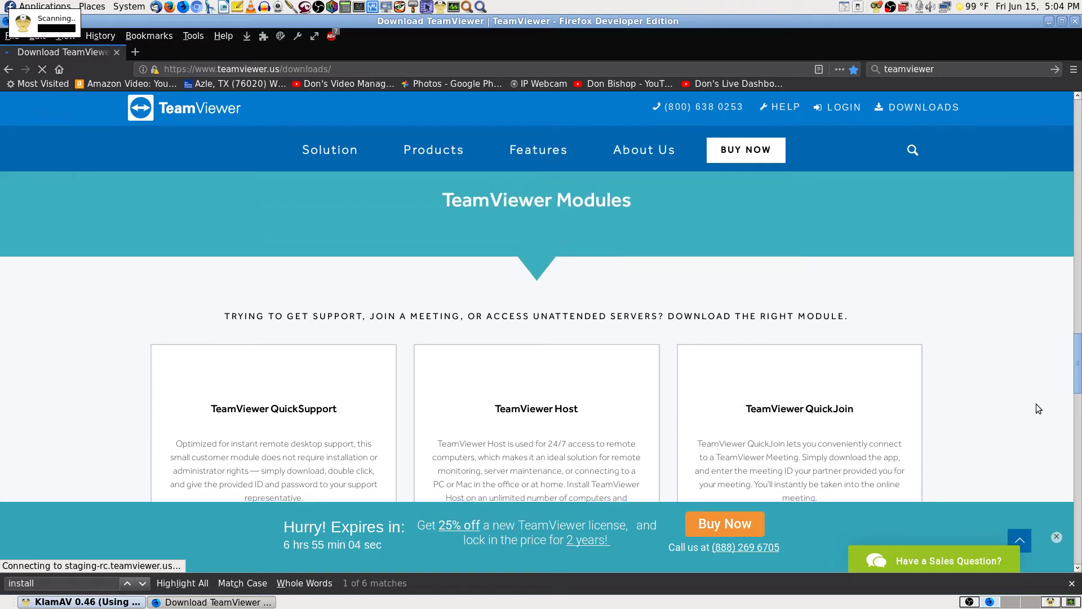
pyautogui.scroll(-2, 1036, 404)
pyautogui.scroll(-8, 391, 415)
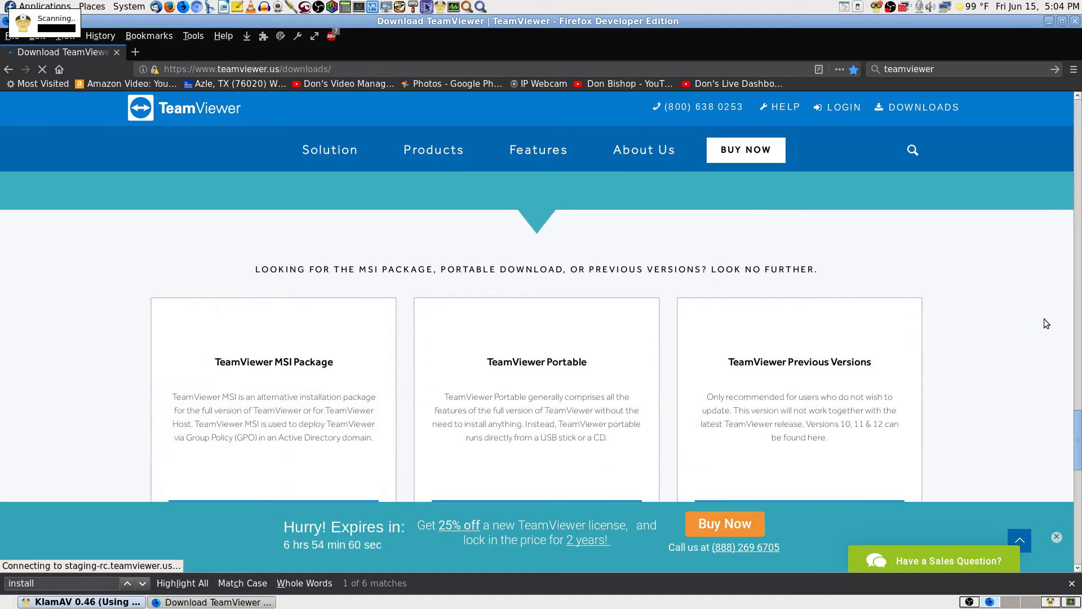
# - Search the downloads page for "install" again and go through the matches until the search wraps to the first one
pyautogui.hotkey('ctrl', 'f')
pyautogui.write('install')
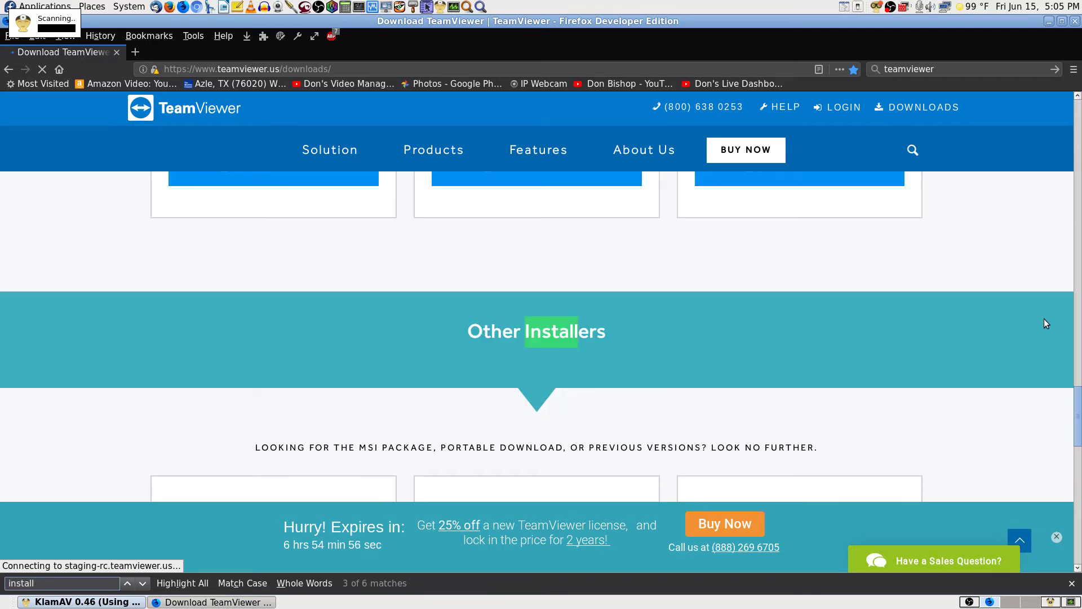
pyautogui.press('Return')
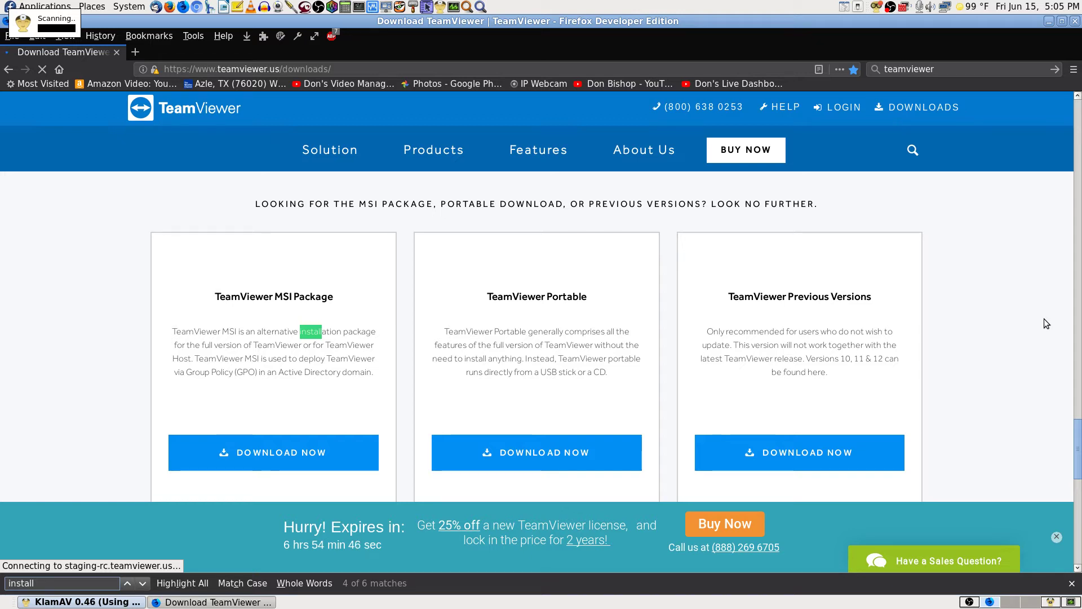
pyautogui.press('Return')
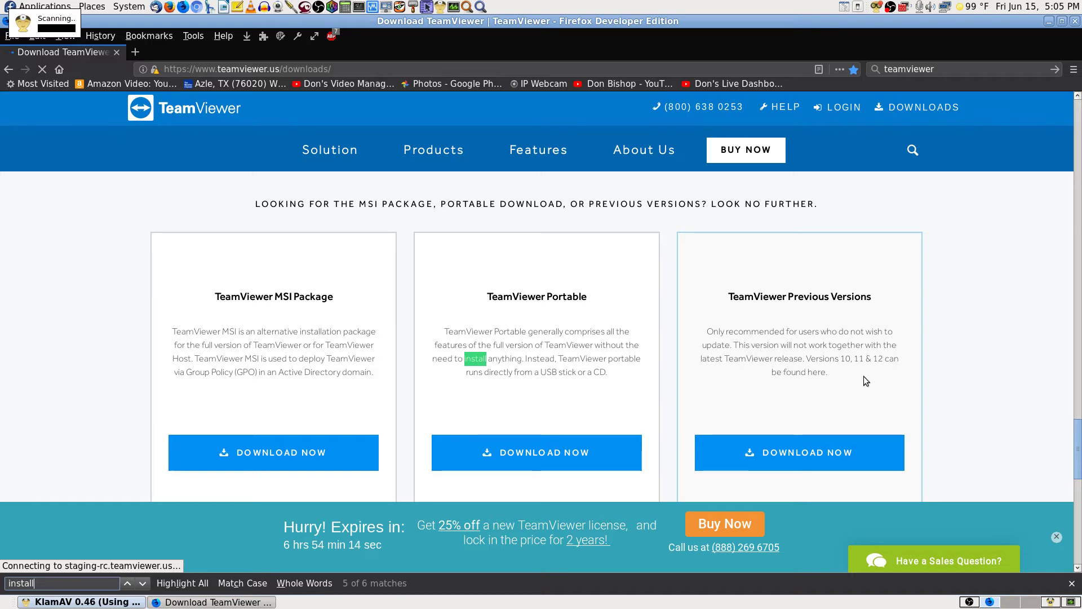
pyautogui.scroll(-2, 1048, 389)
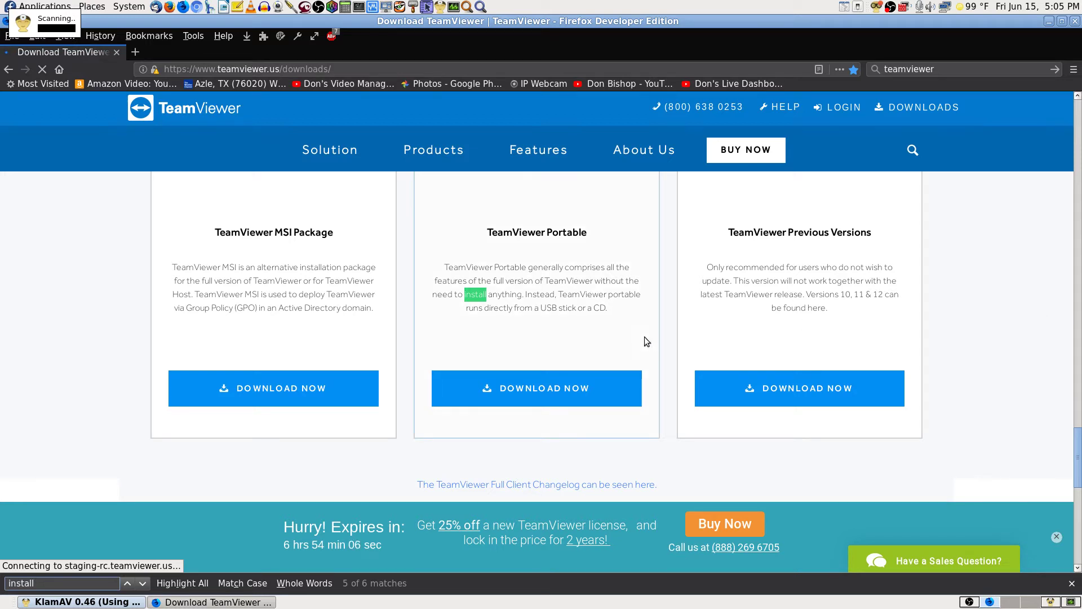
pyautogui.click(147, 586)
pyautogui.click(142, 584)
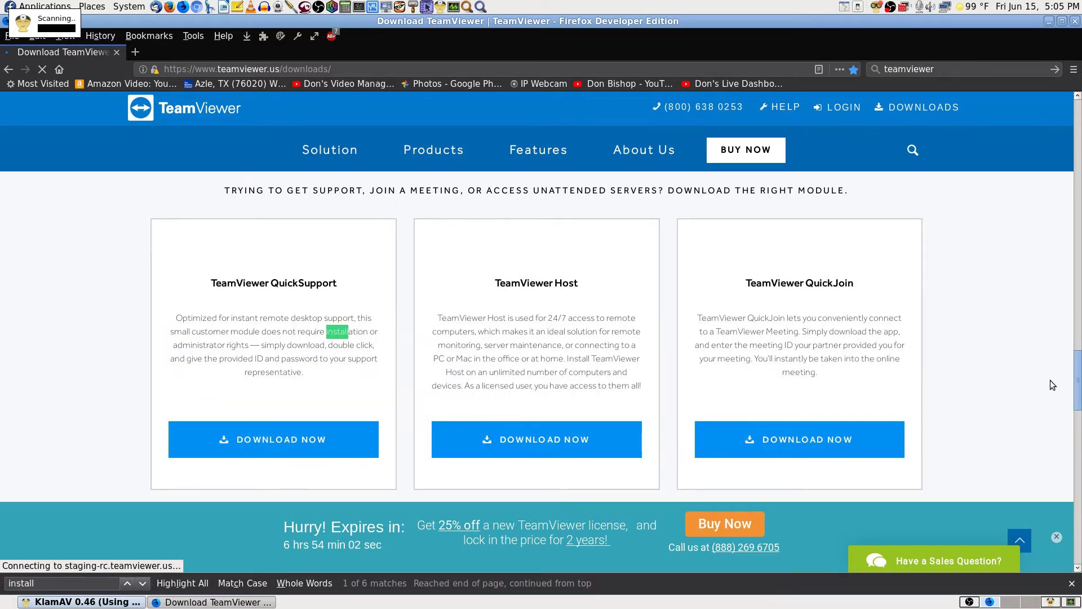
# - Return to the automated optimized download section and open the download for TeamViewer 13 Full Version
pyautogui.scroll(10, 1068, 405)
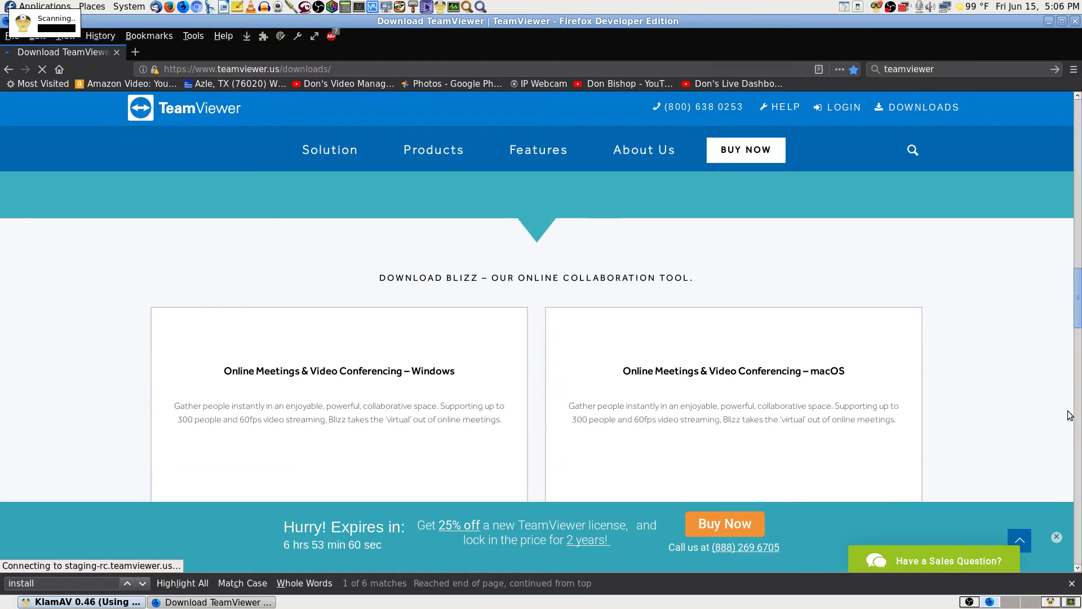
pyautogui.scroll(-3, 1069, 415)
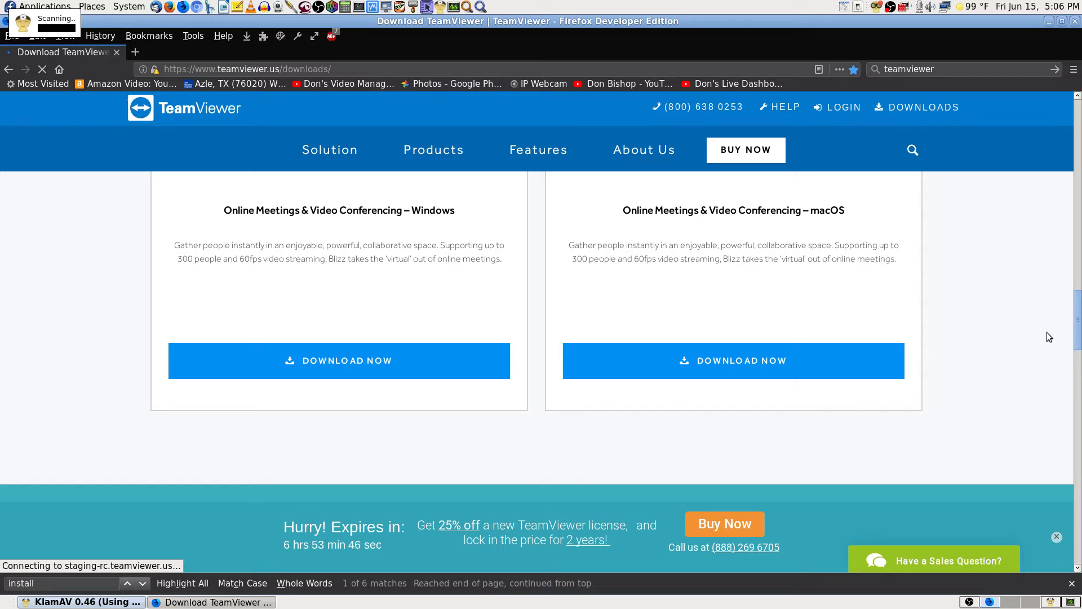
pyautogui.scroll(10, 1047, 336)
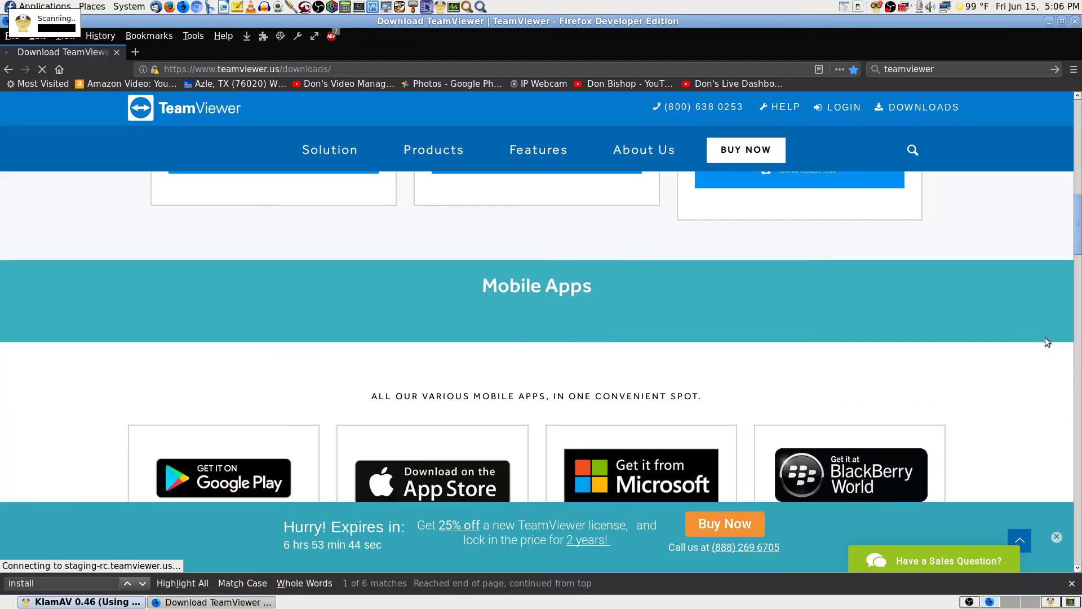
pyautogui.scroll(8, 1045, 337)
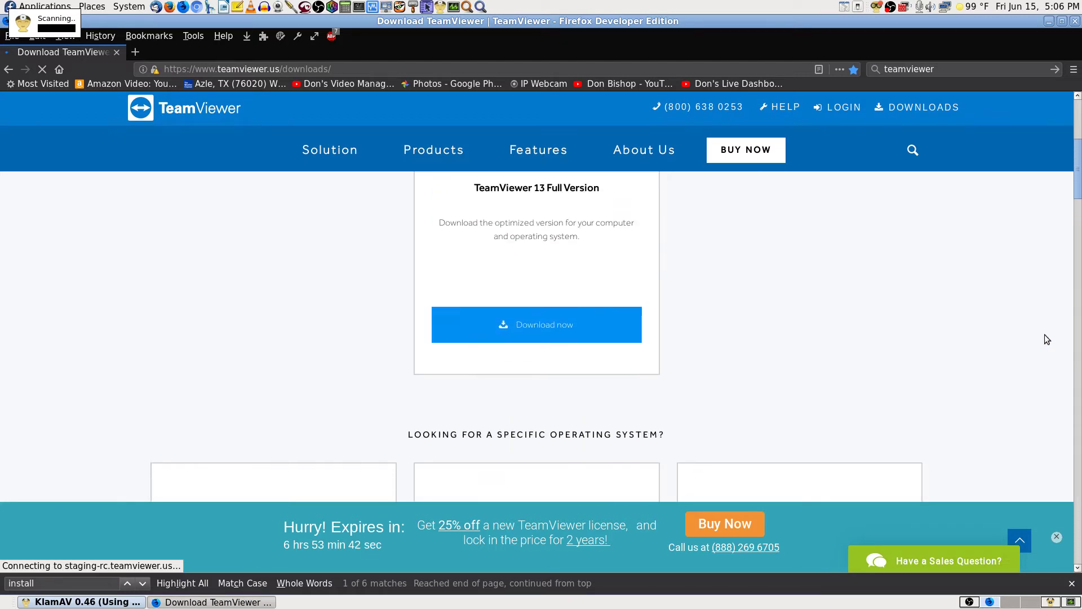
pyautogui.scroll(5, 1045, 335)
pyautogui.scroll(-3, 1045, 335)
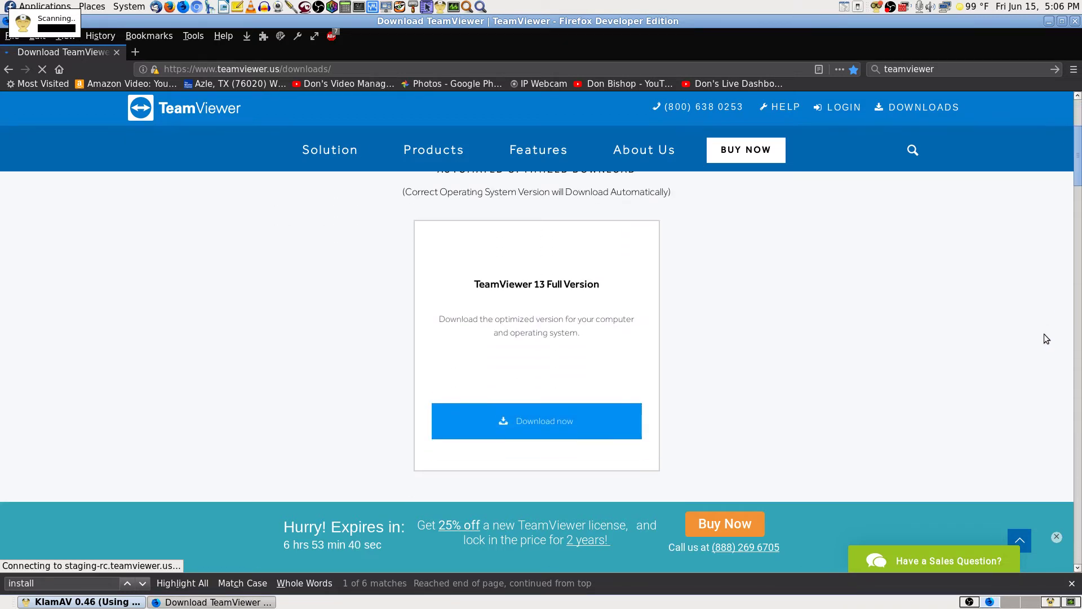
pyautogui.click(538, 422)
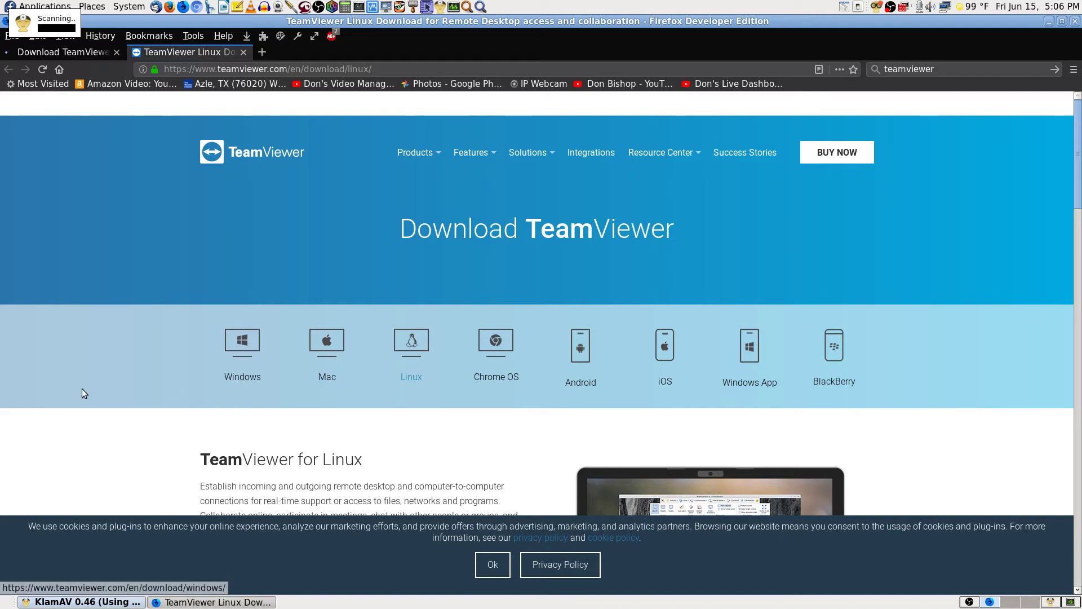
# - Examine the TeamViewer for Linux description and the packages offered for each distribution
pyautogui.scroll(-3, 83, 388)
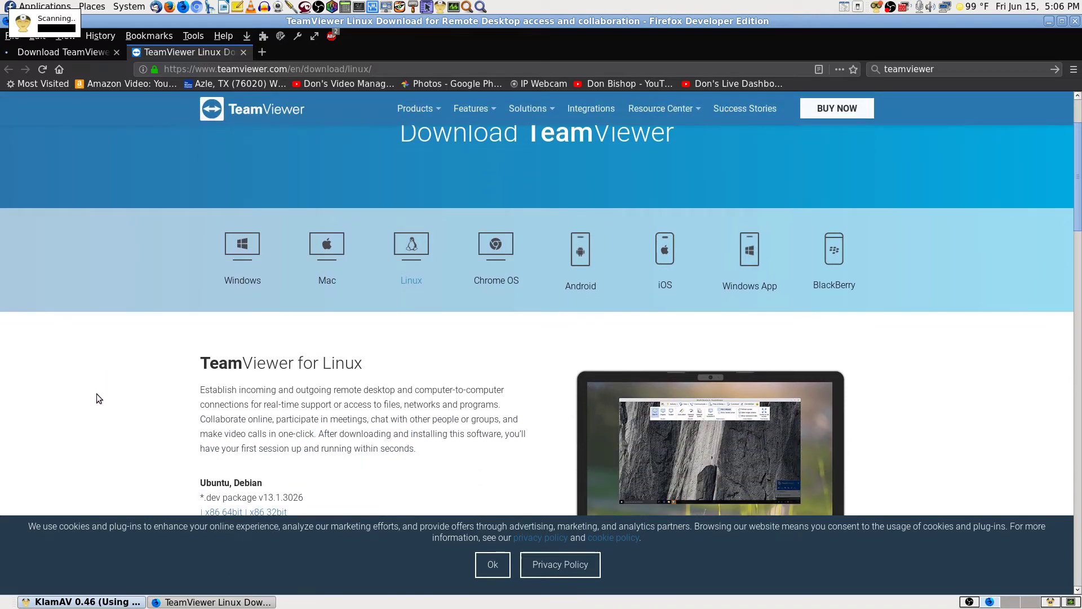
pyautogui.scroll(1, 96, 393)
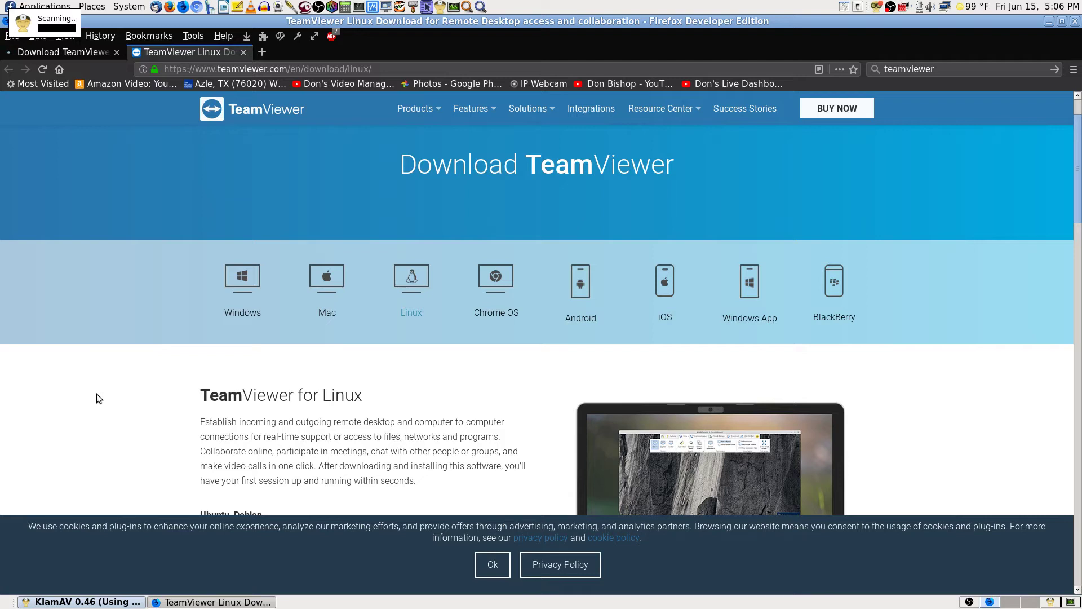
pyautogui.scroll(-1, 96, 393)
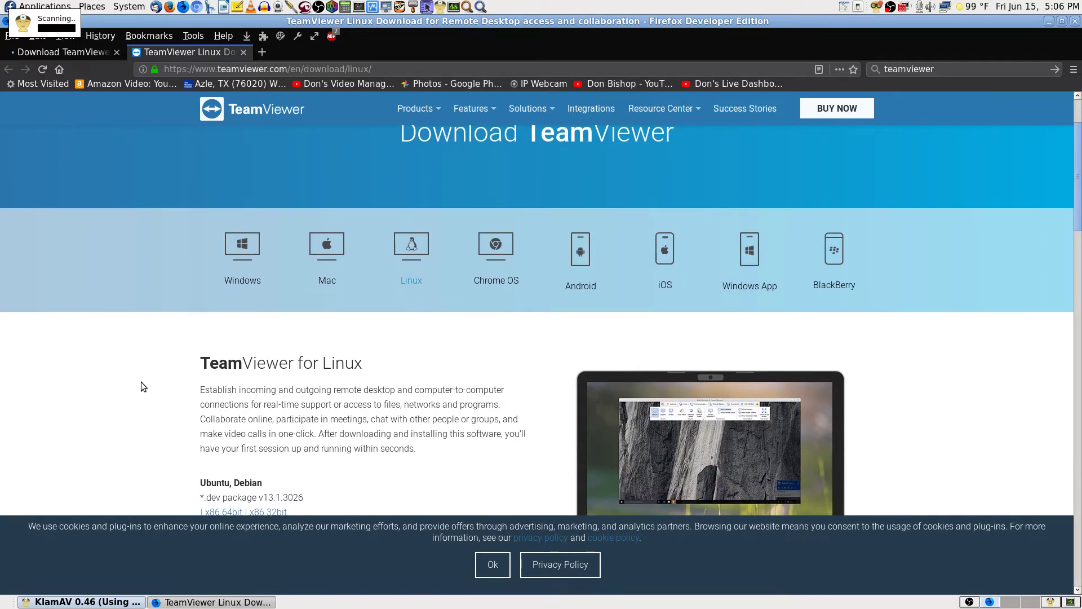
pyautogui.scroll(-2, 140, 381)
pyautogui.scroll(-3, 162, 344)
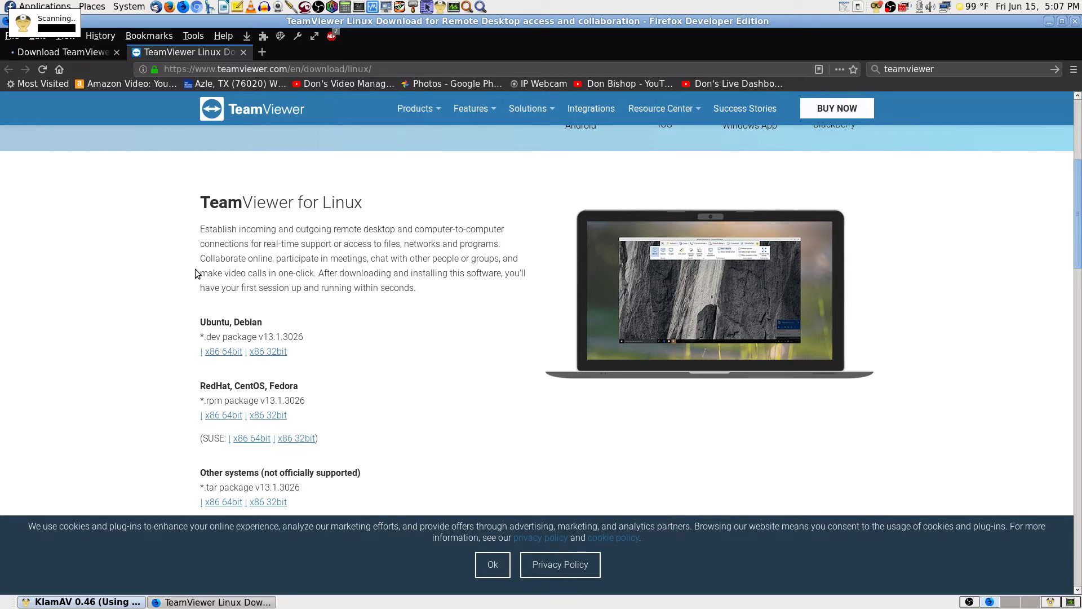
# - Look over the remaining Linux packages, search the page for "install" and go through the matches to the Host's installation notes link
pyautogui.scroll(-3, 194, 295)
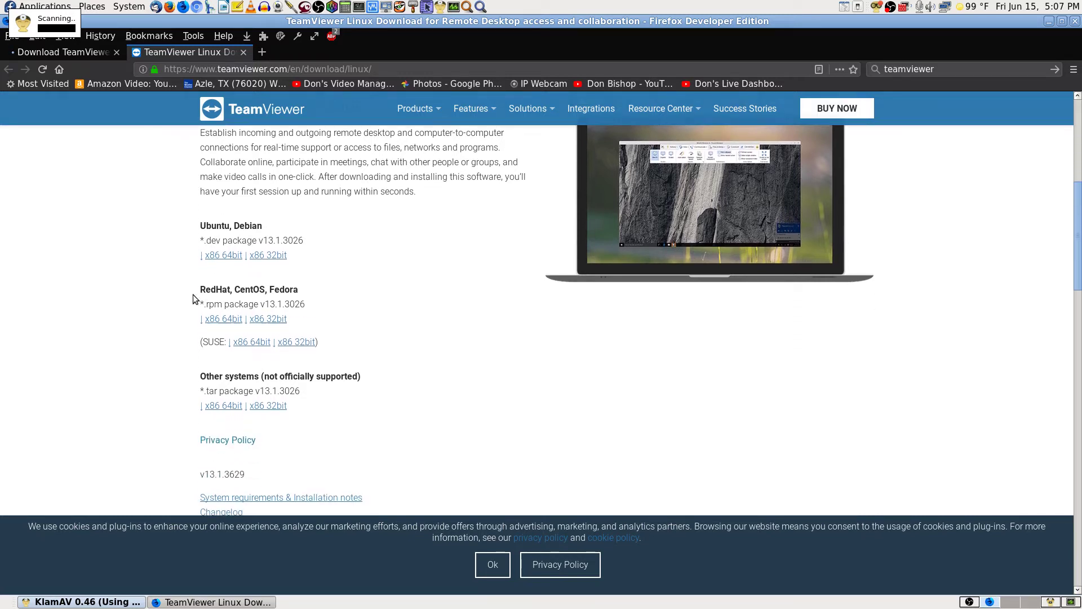
pyautogui.scroll(-3, 189, 286)
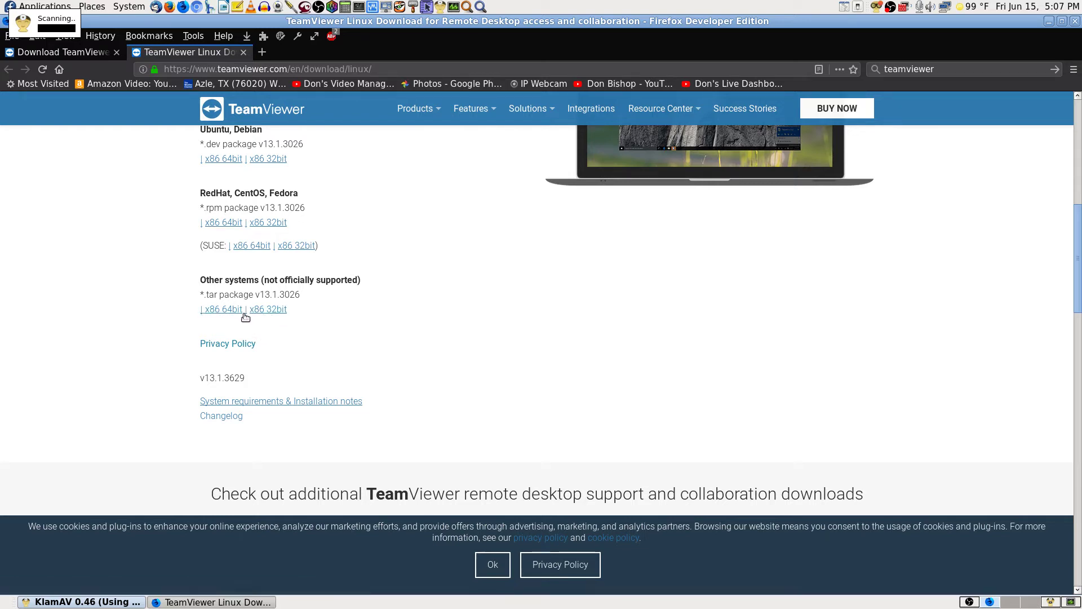
pyautogui.scroll(-2, 178, 332)
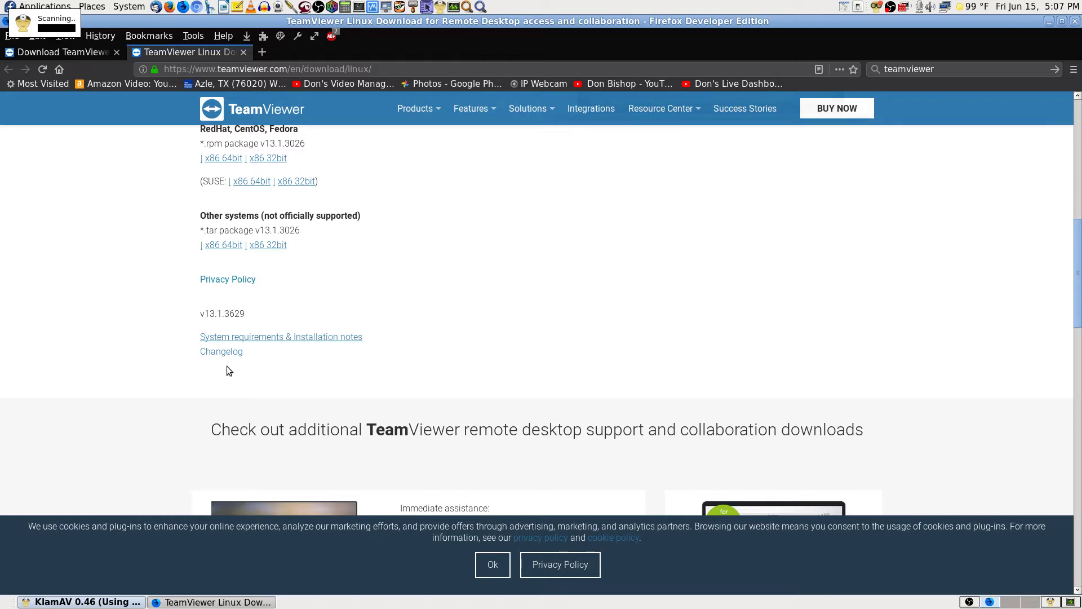
pyautogui.scroll(-3, 274, 377)
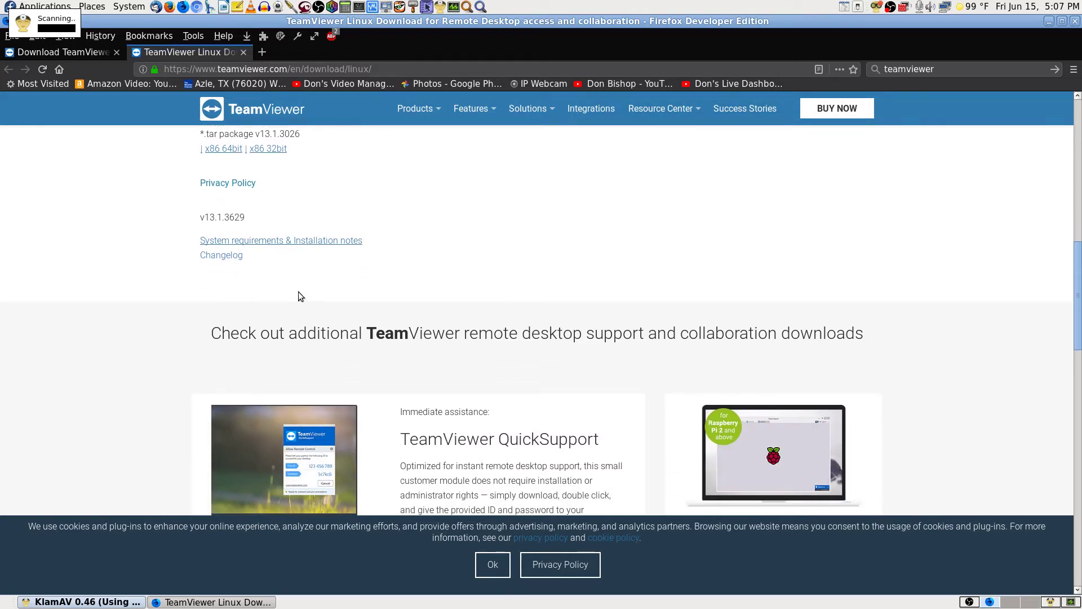
pyautogui.hotkey('ctrl', 'f')
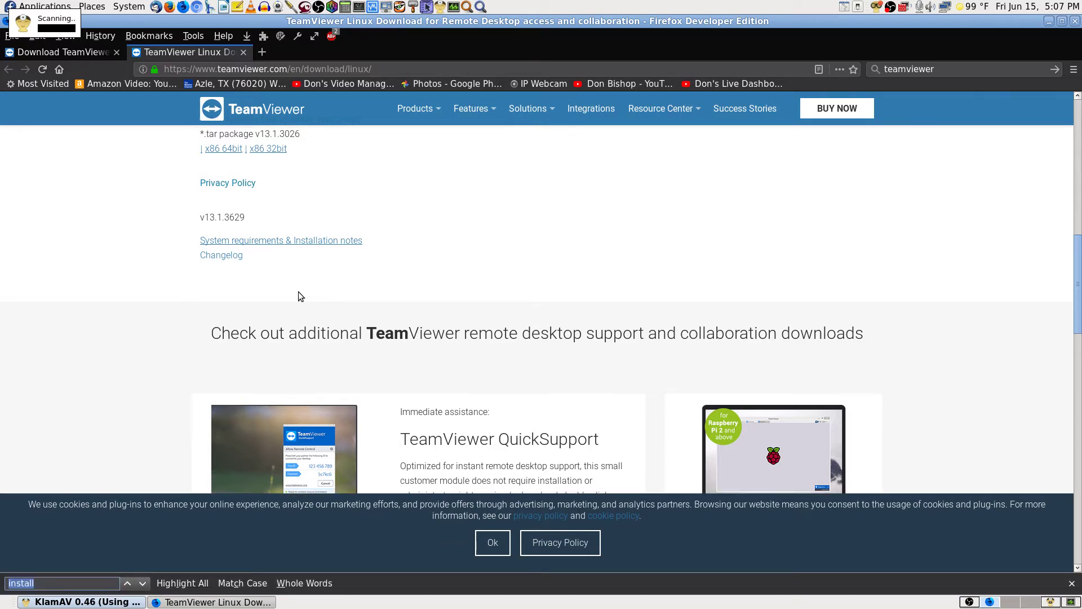
pyautogui.press('Return')
pyautogui.press('Return')
pyautogui.scroll(-7, 300, 293)
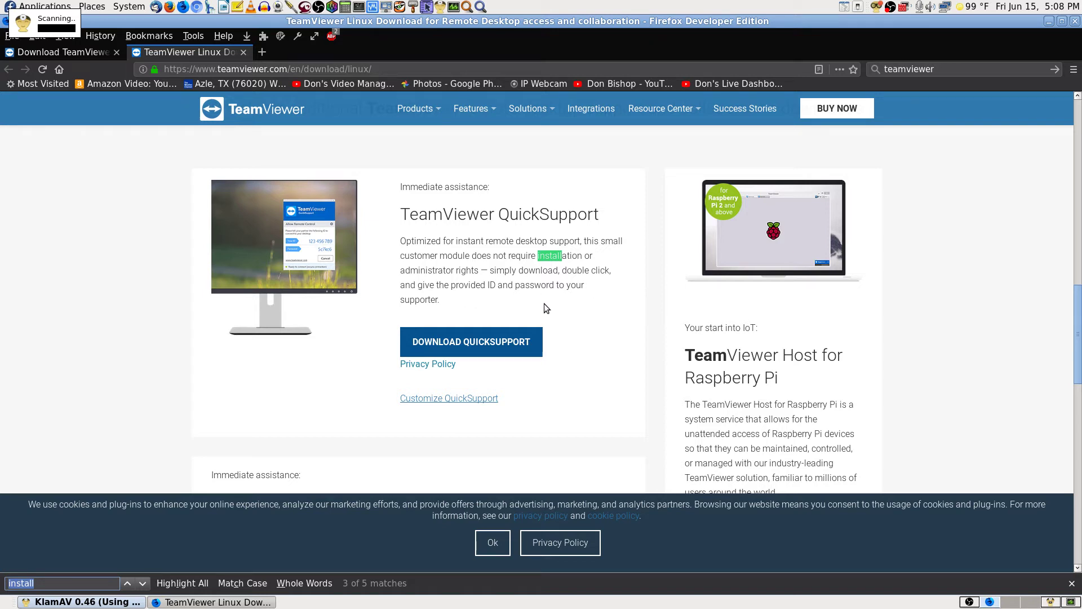
pyautogui.press('Return')
pyautogui.press('Return')
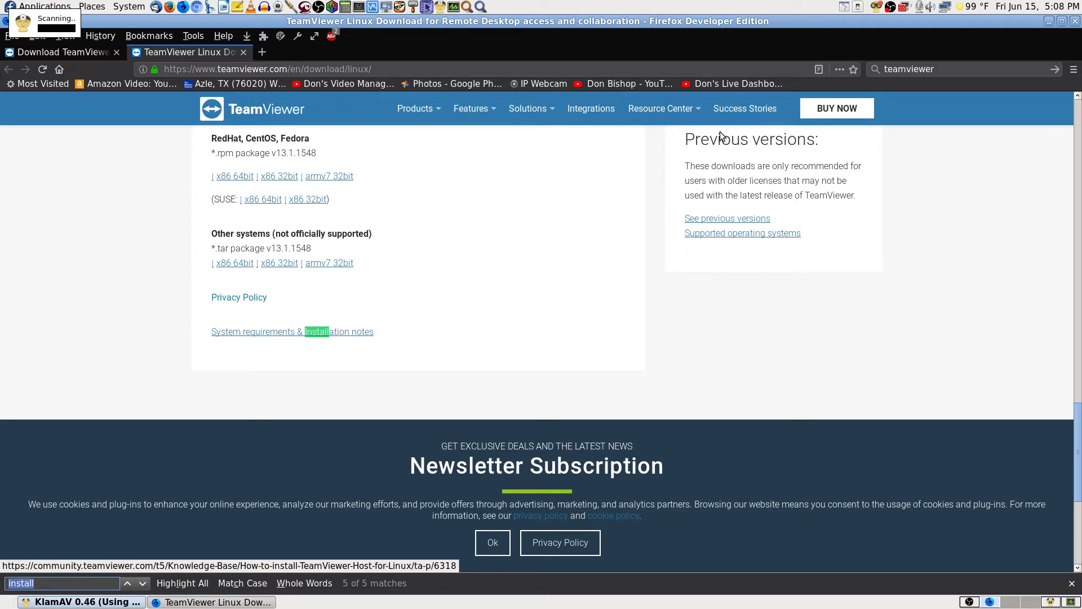
# - Bookmark the TeamViewer Linux download page in the Software folder
pyautogui.click(851, 70)
pyautogui.click(762, 146)
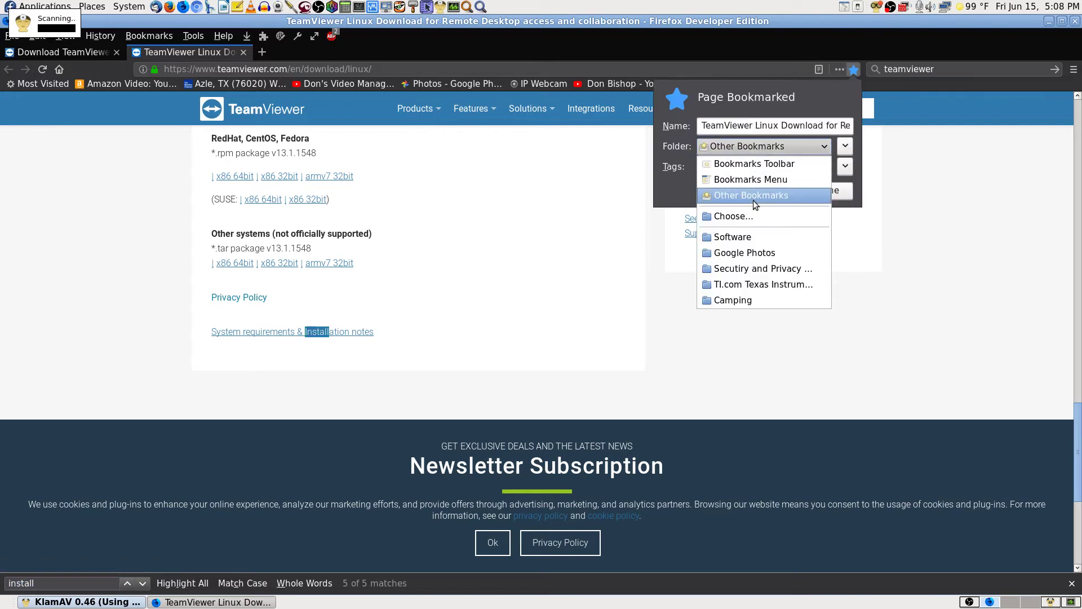
pyautogui.click(750, 236)
pyautogui.click(837, 192)
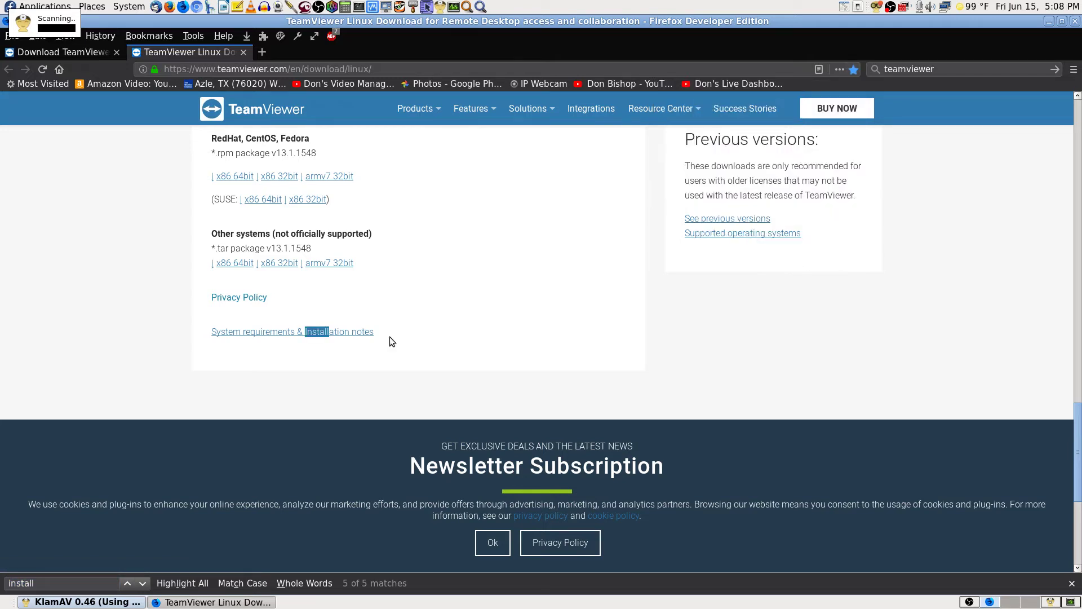
# - Open the System requirements & Installation notes linked below the TeamViewer Host packages
pyautogui.click(318, 330)
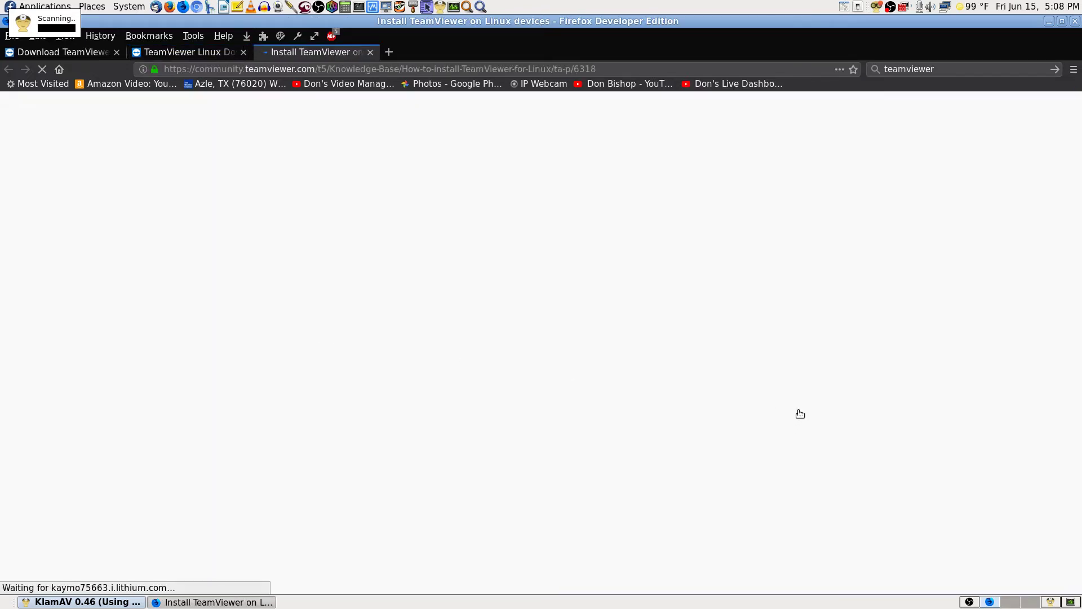
pyautogui.scroll(-3, 932, 395)
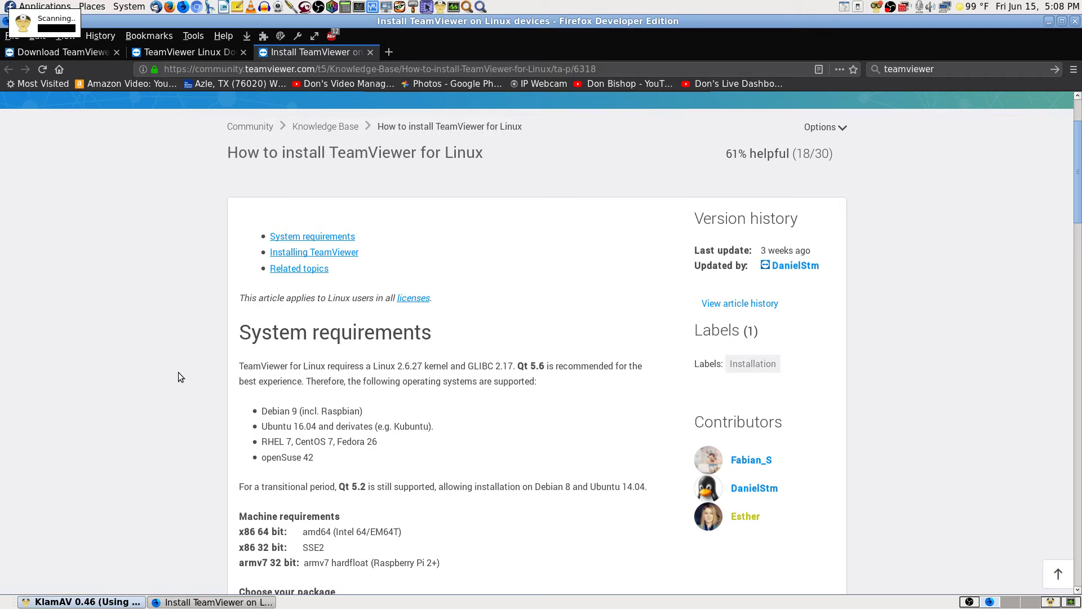
pyautogui.scroll(-1, 221, 269)
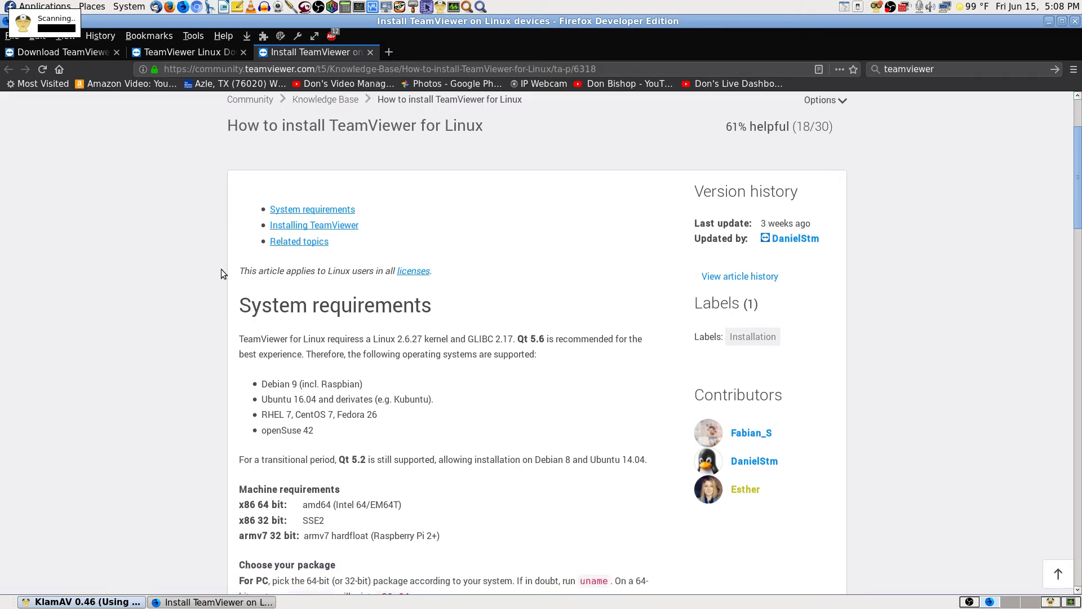
# - Bookmark the "How to install TeamViewer for Linux" article in the Software folder
pyautogui.click(825, 95)
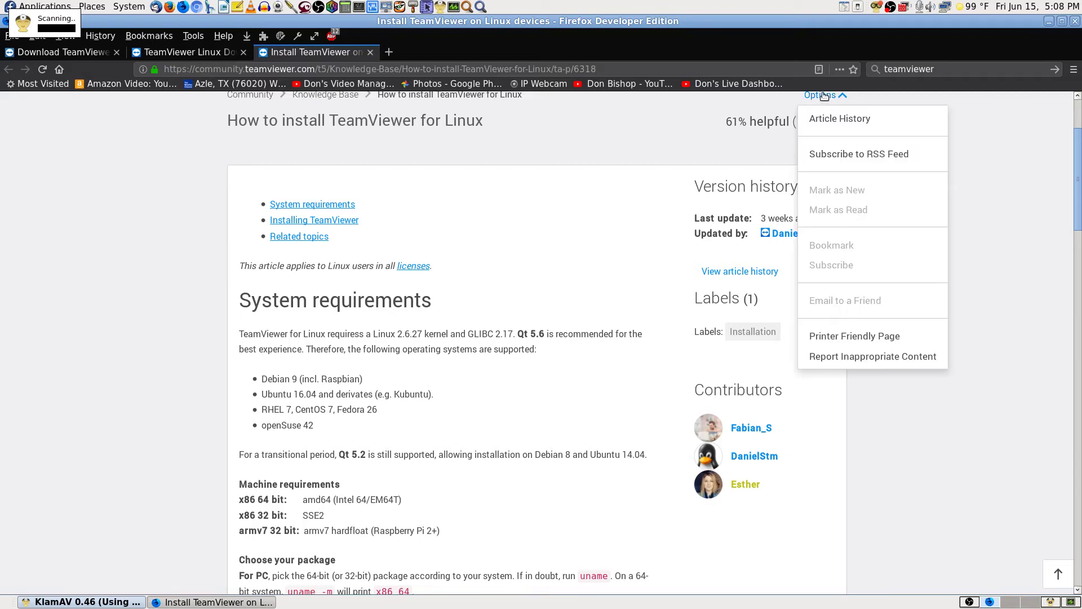
pyautogui.click(853, 69)
pyautogui.click(800, 145)
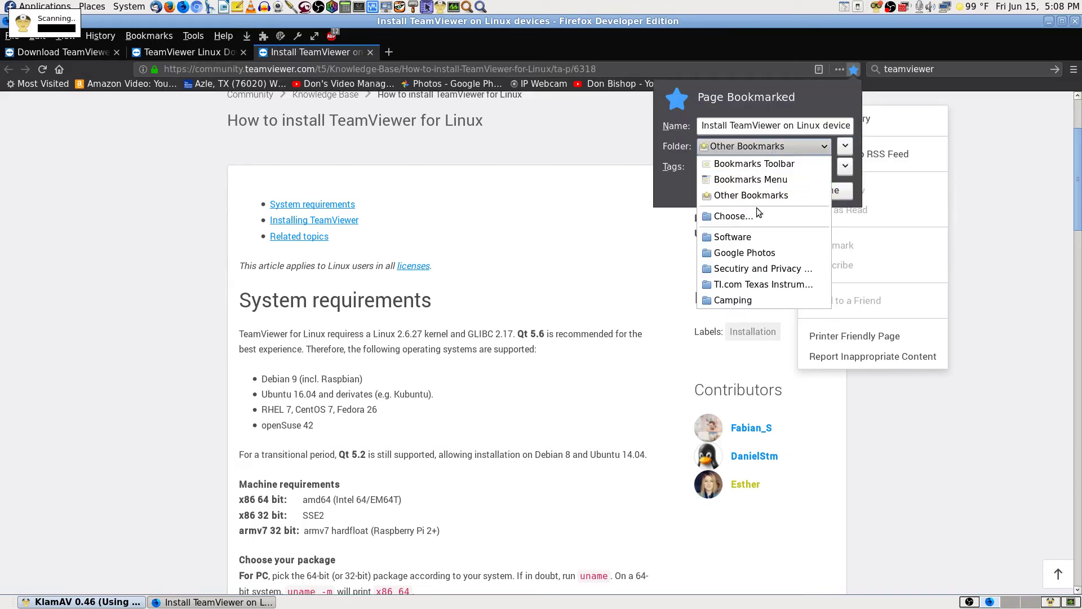
pyautogui.click(733, 234)
pyautogui.click(837, 197)
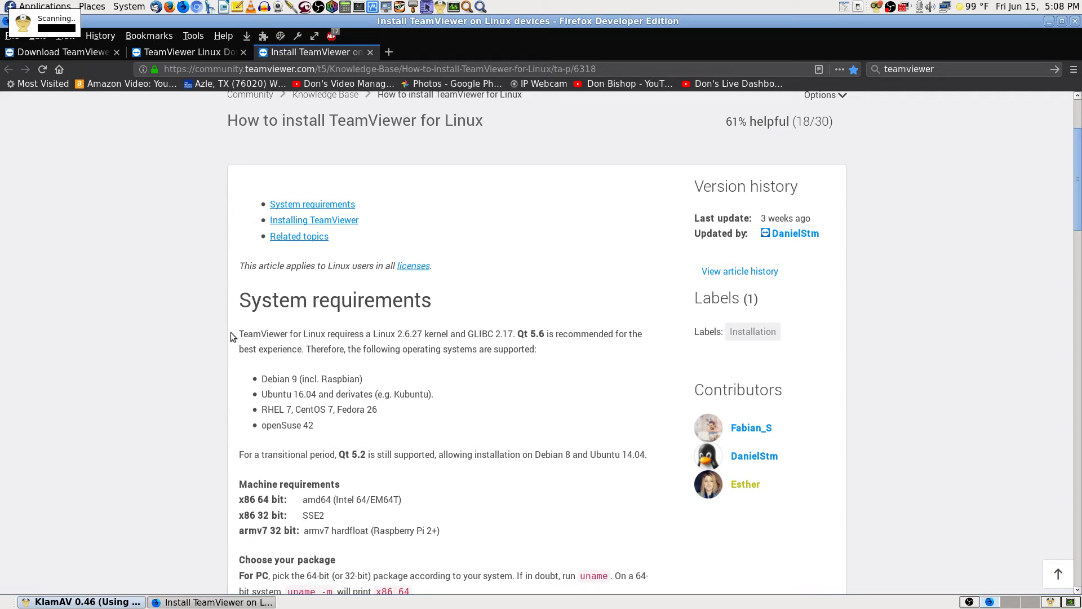
# - Read the article's system requirements, package choice, command-line installation commands, notes and related topics
pyautogui.scroll(-3, 230, 337)
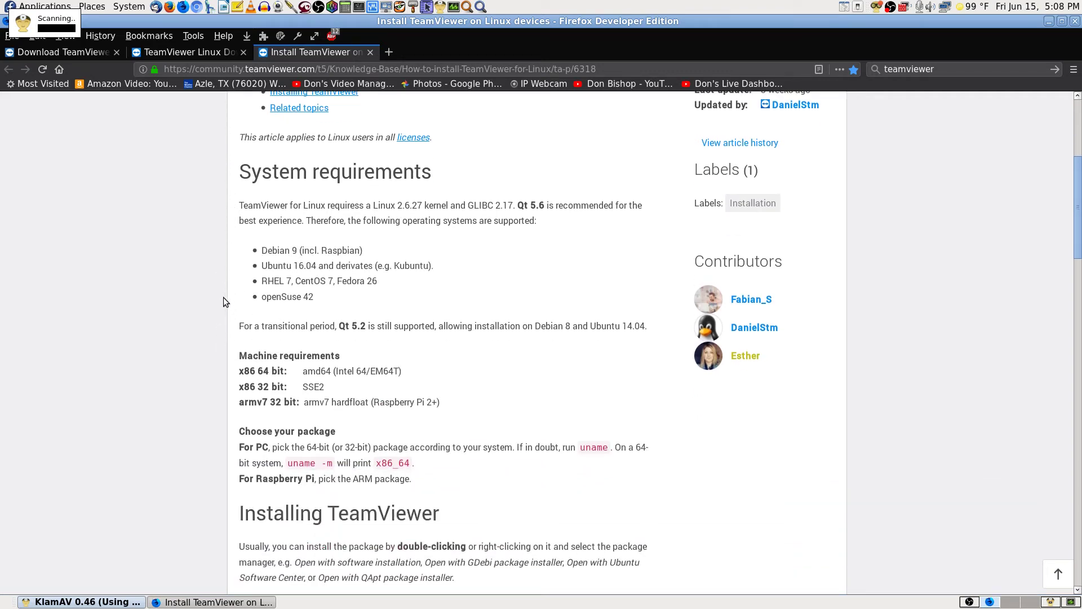
pyautogui.scroll(-2, 219, 322)
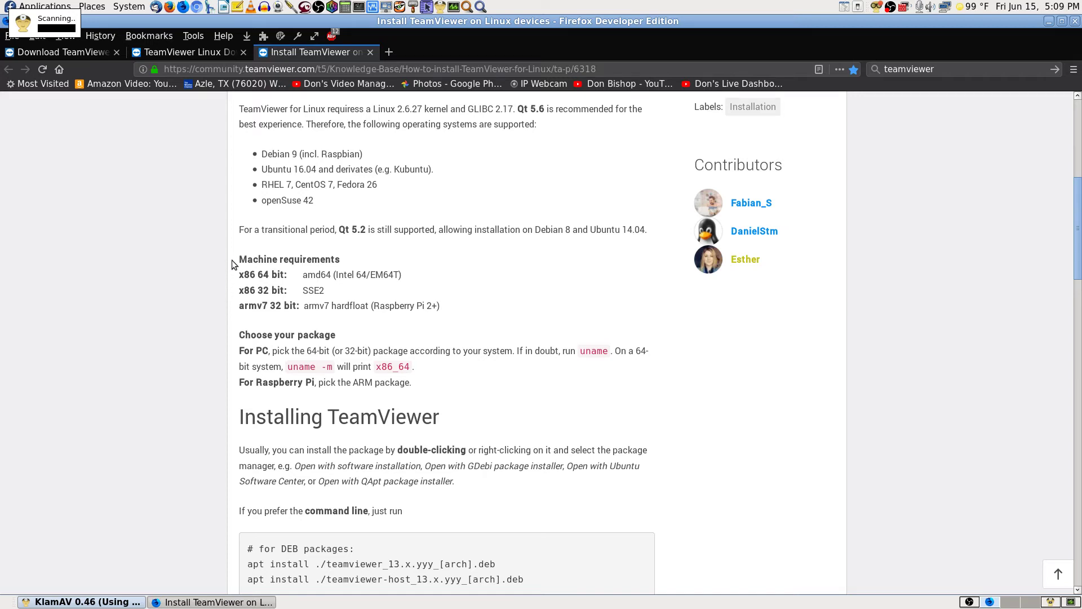
pyautogui.scroll(-3, 227, 262)
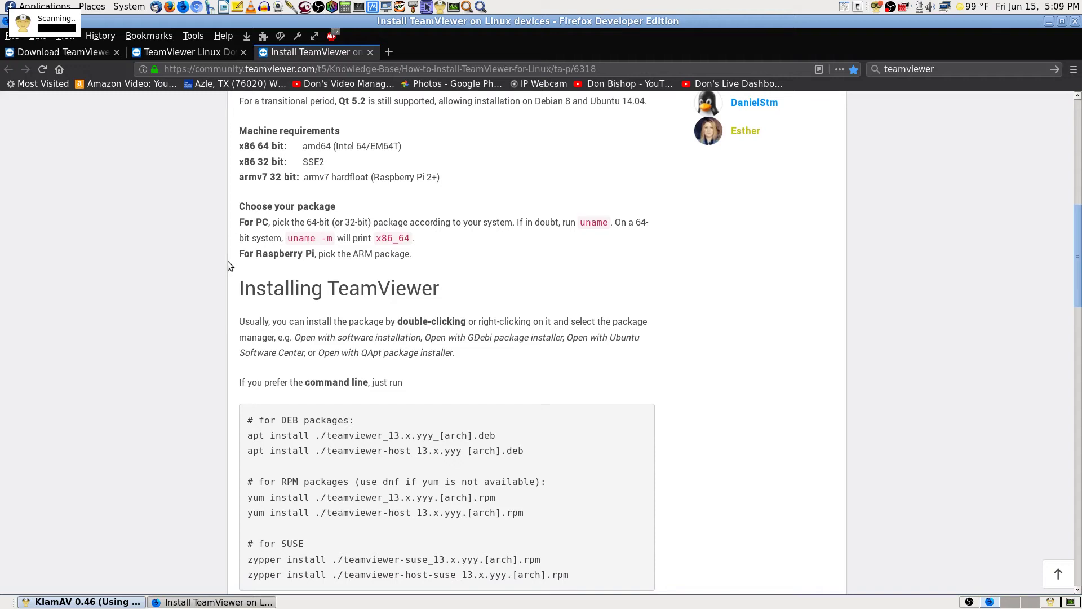
pyautogui.scroll(-2, 227, 261)
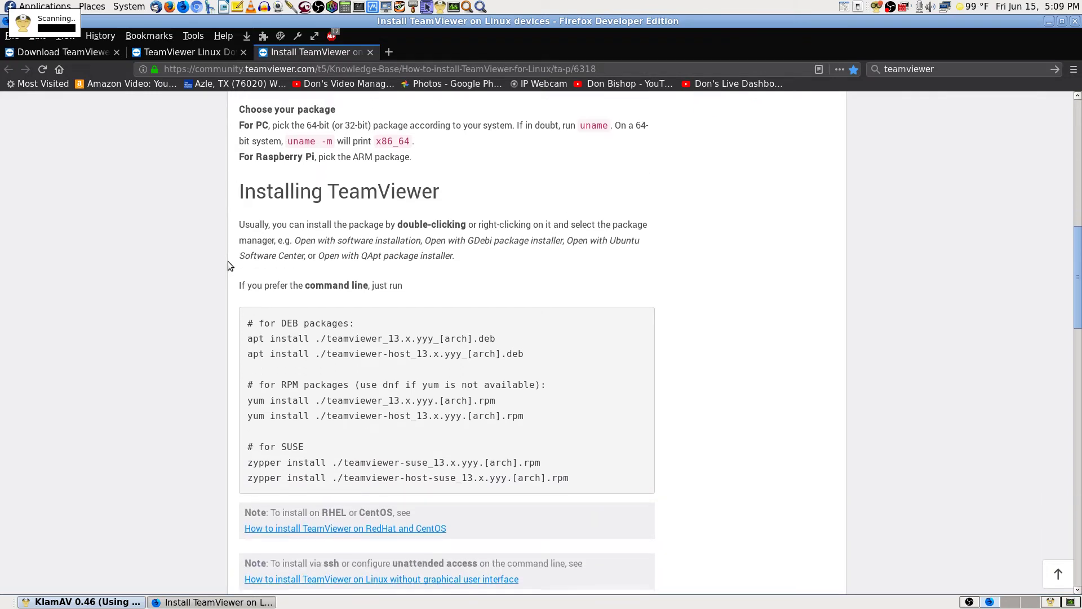
pyautogui.scroll(-1, 227, 261)
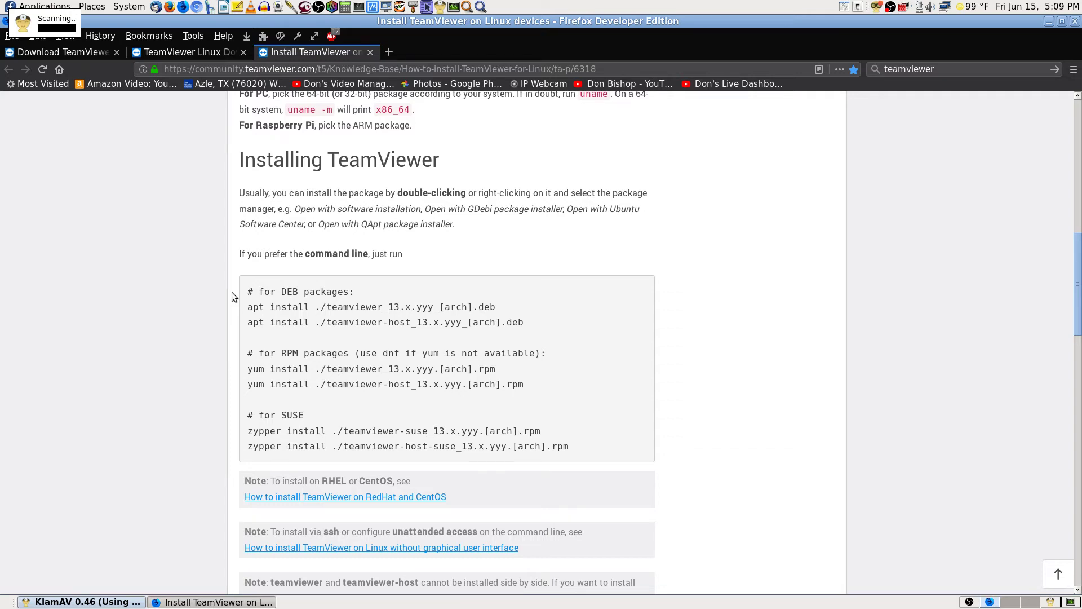
pyautogui.scroll(-3, 232, 292)
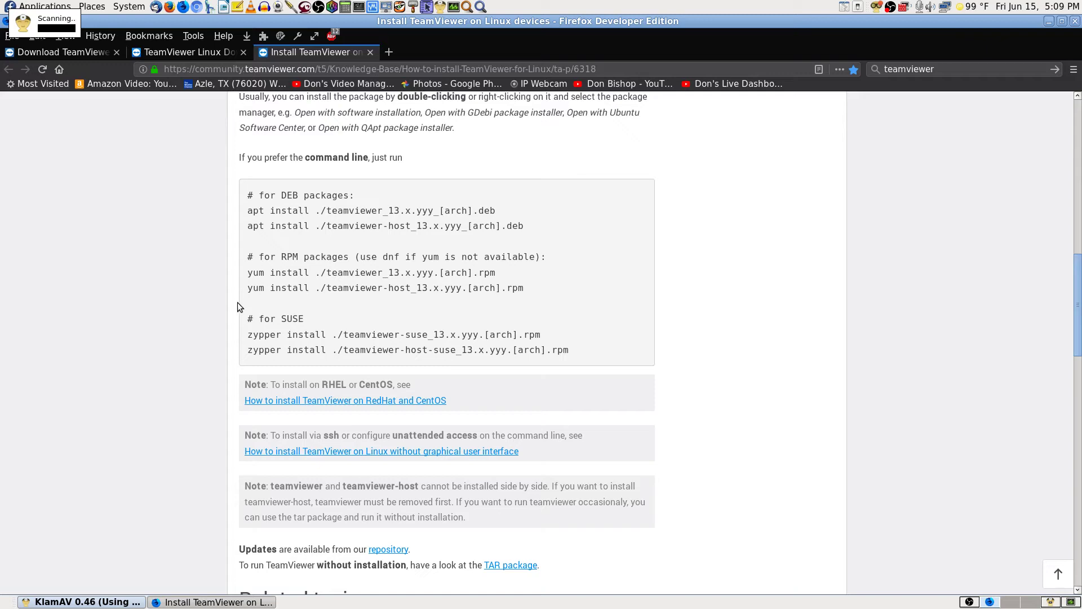
pyautogui.scroll(-4, 238, 306)
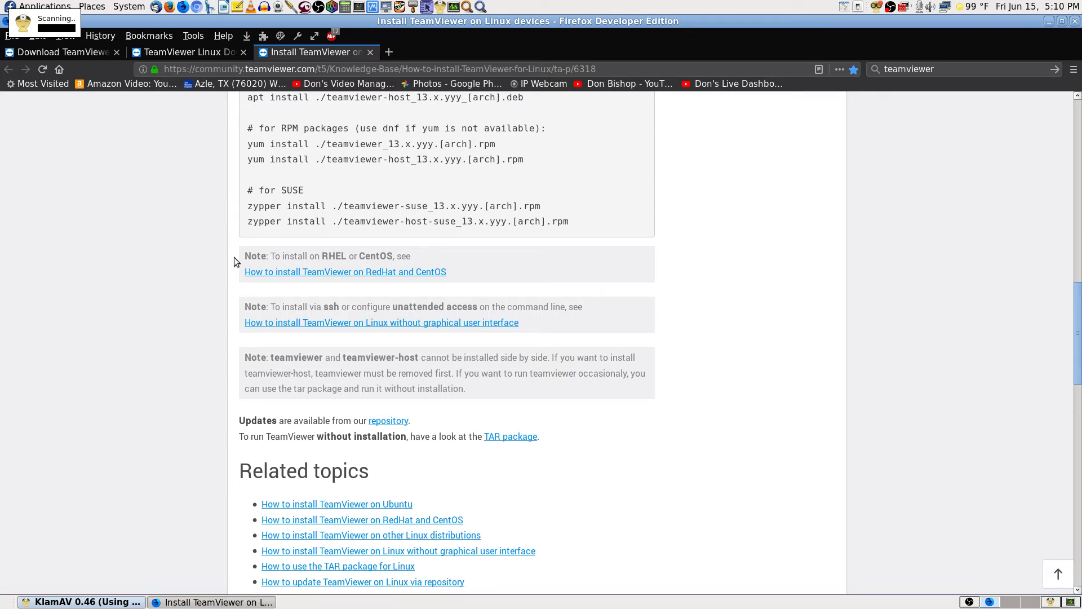
pyautogui.scroll(-1, 235, 257)
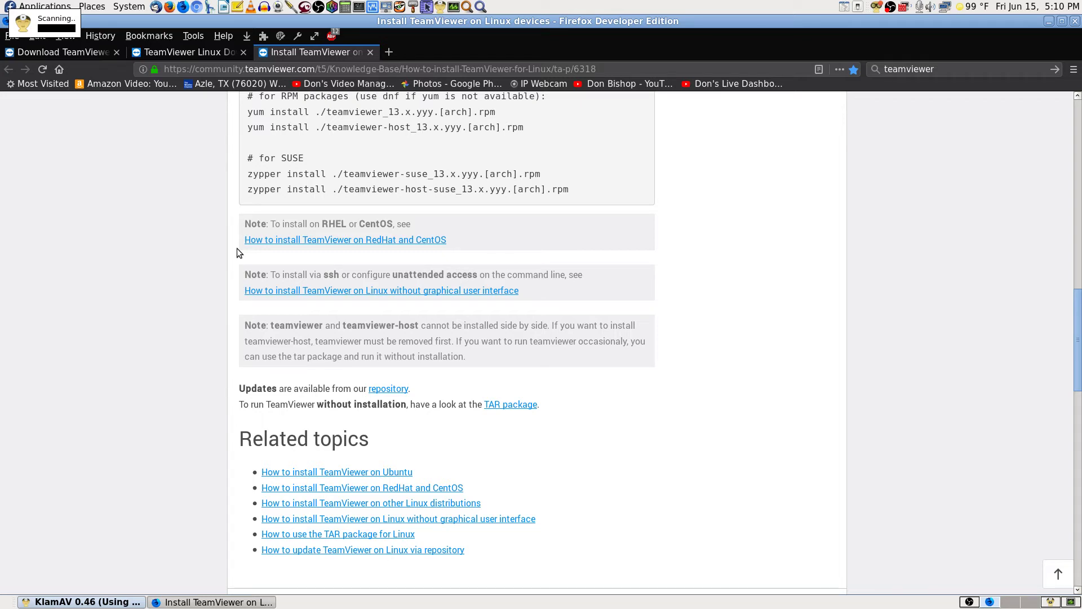
pyautogui.scroll(-1, 237, 249)
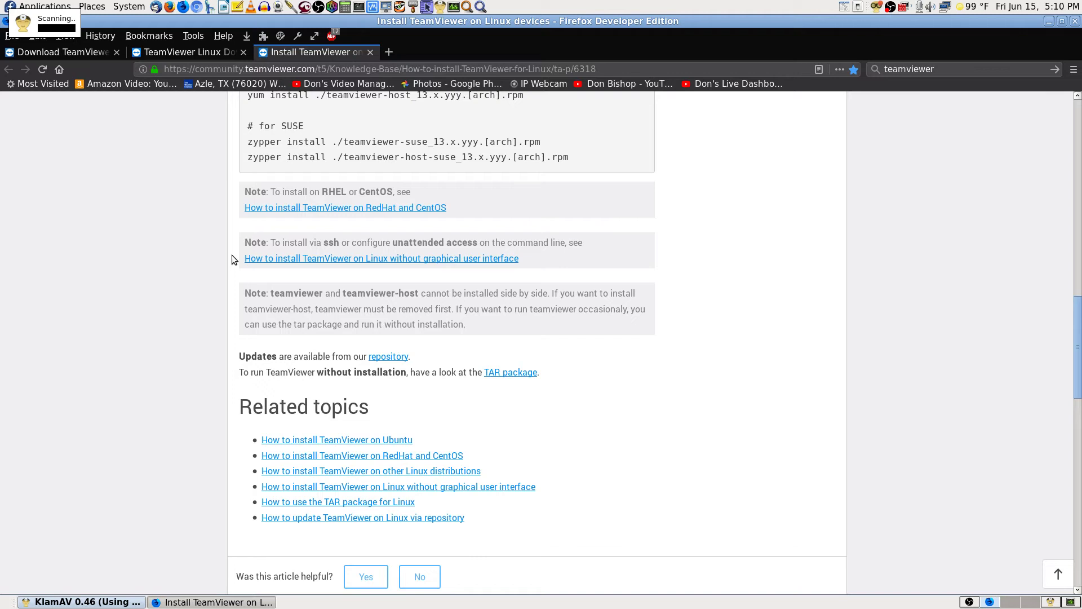
pyautogui.scroll(-3, 231, 255)
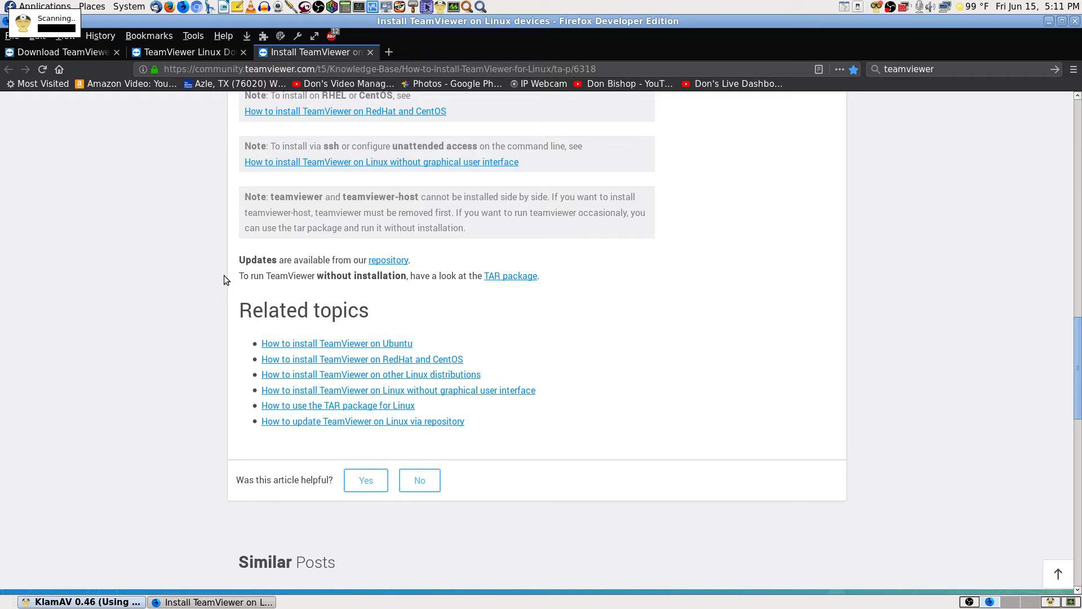
pyautogui.scroll(-2, 224, 276)
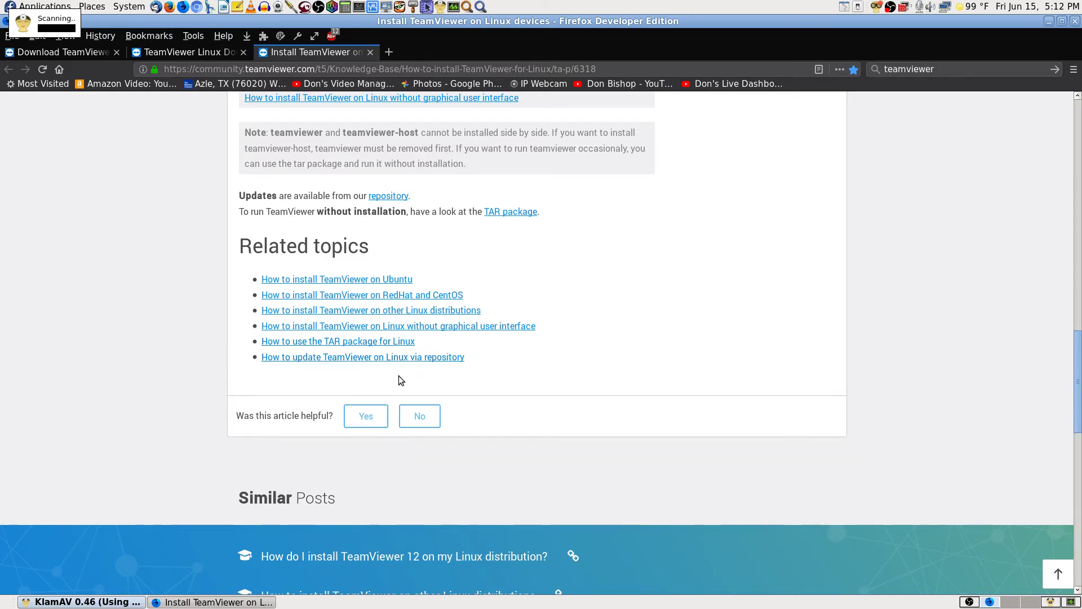
# - Open the related topic "How to install TeamViewer on RedHat and CentOS" and search it for "fedora"
pyautogui.click(447, 295)
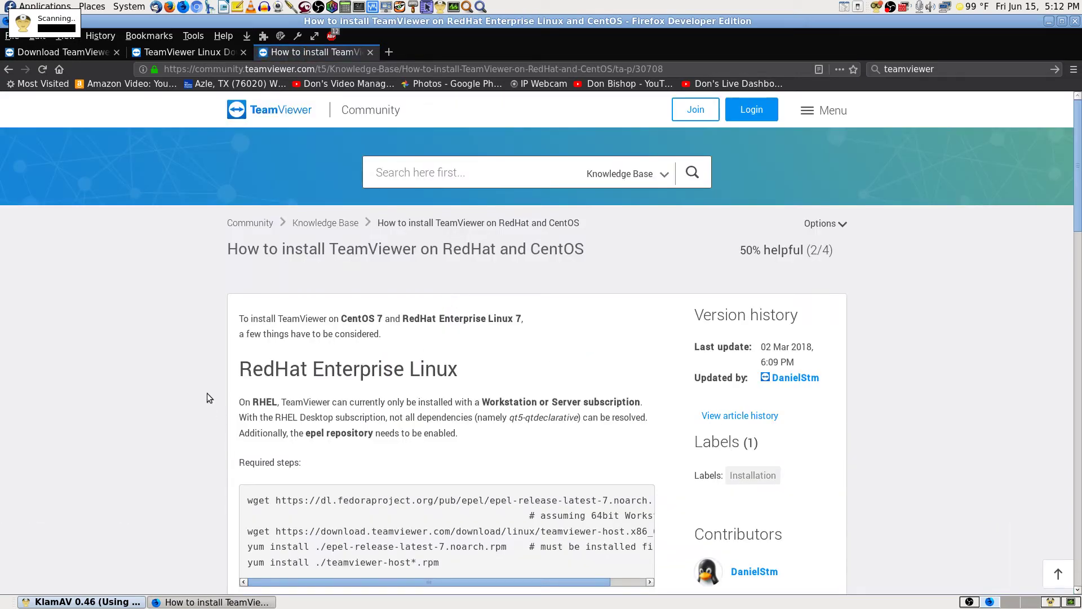
pyautogui.hotkey('ctrl', 'f')
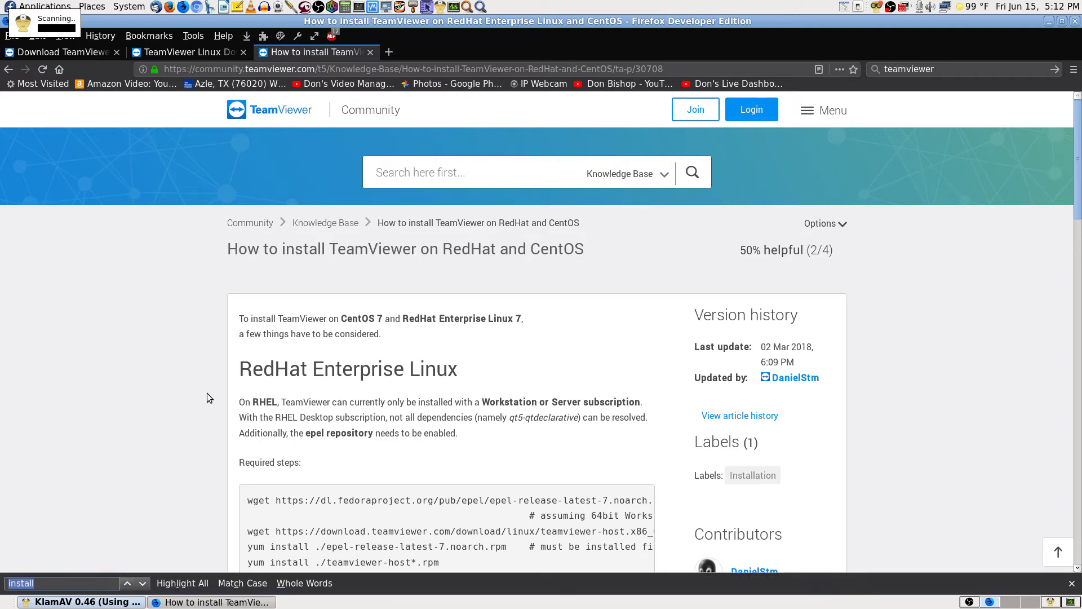
pyautogui.write('fedora')
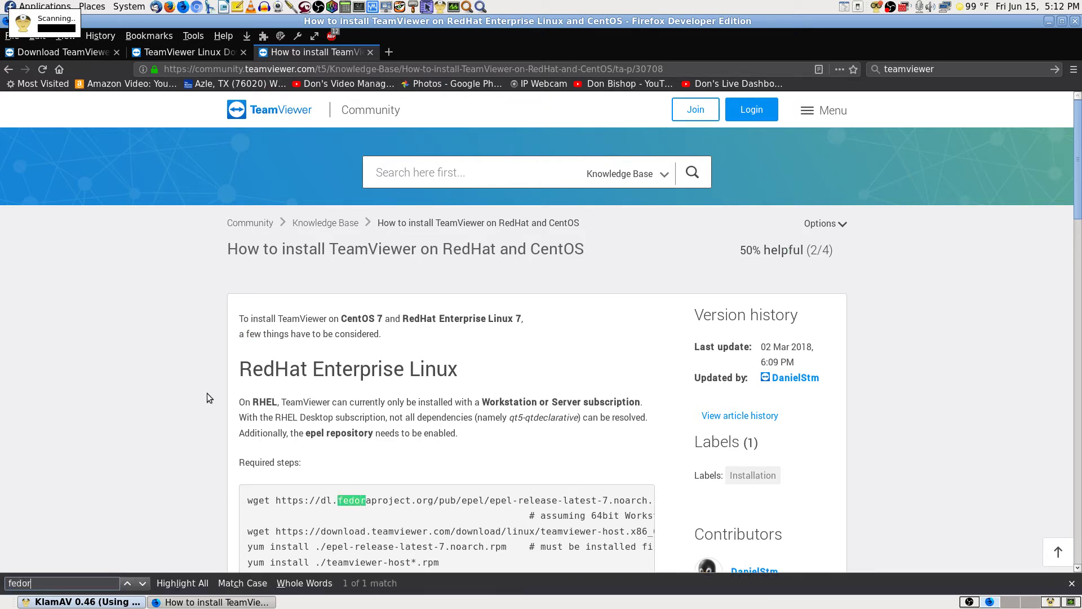
pyautogui.press('BackSpace')
pyautogui.press('BackSpace')
pyautogui.press('BackSpace')
pyautogui.press('BackSpace')
pyautogui.press('BackSpace')
pyautogui.press('BackSpace')
pyautogui.press('Escape')
# - Bookmark the "How to install TeamViewer on RedHat and CentOS" article
pyautogui.scroll(-3, 207, 393)
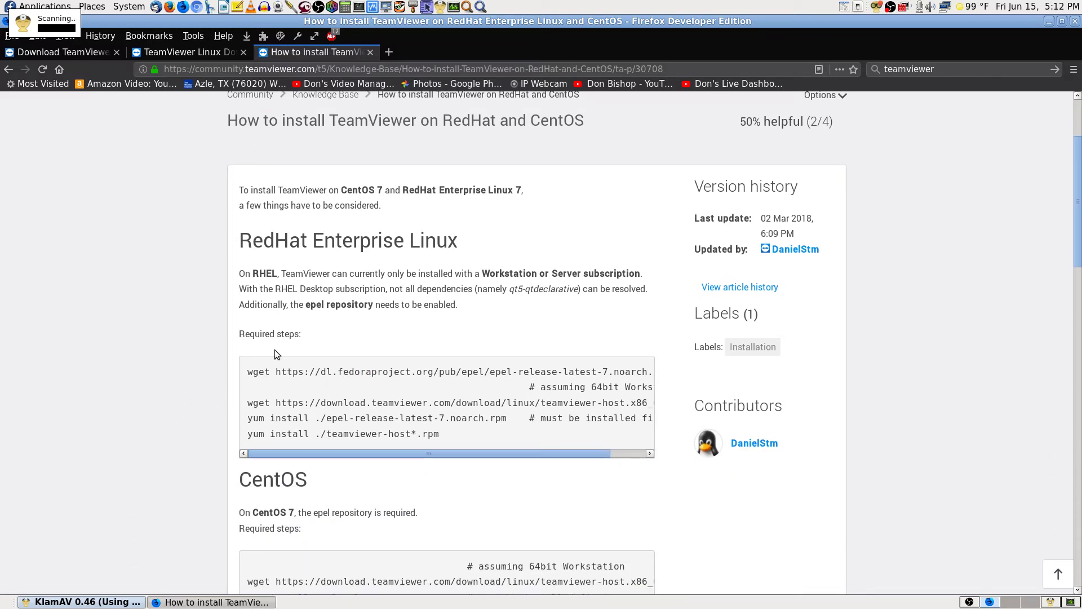
pyautogui.click(839, 95)
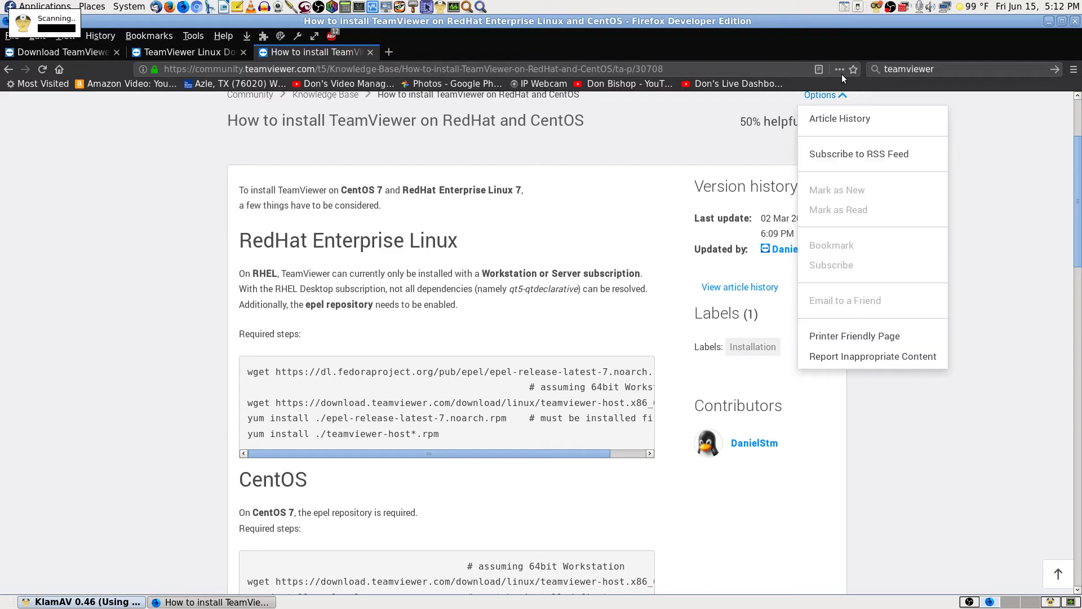
pyautogui.click(854, 70)
pyautogui.click(764, 146)
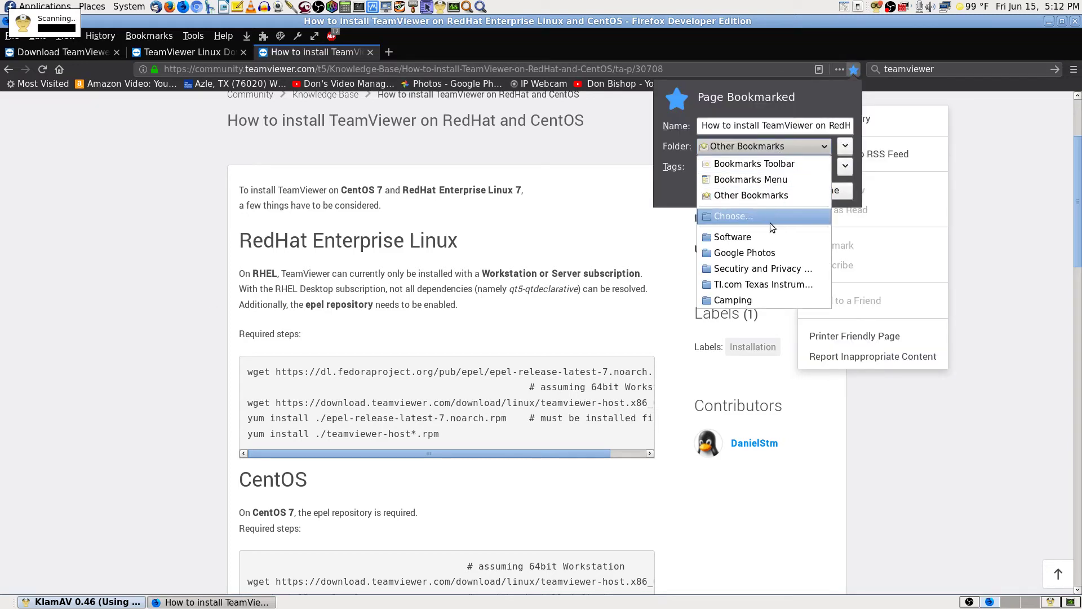
pyautogui.click(795, 215)
pyautogui.click(827, 190)
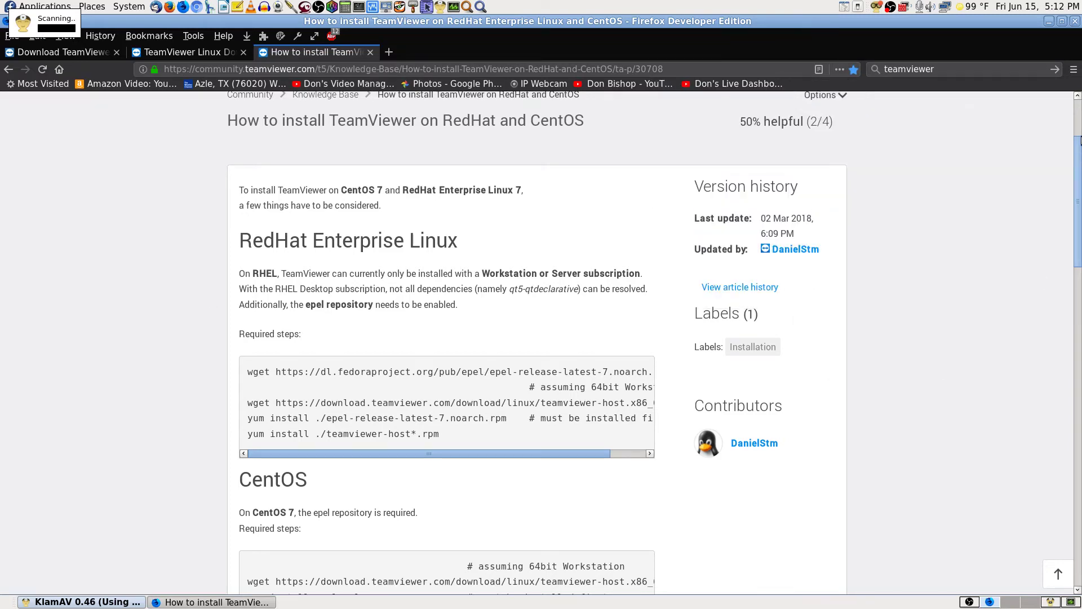
# - Search the RedHat and CentOS article page for "uninstall" and go through the matches to the footer link
pyautogui.hotkey('ctrl', 'f')
pyautogui.write('uninsta')
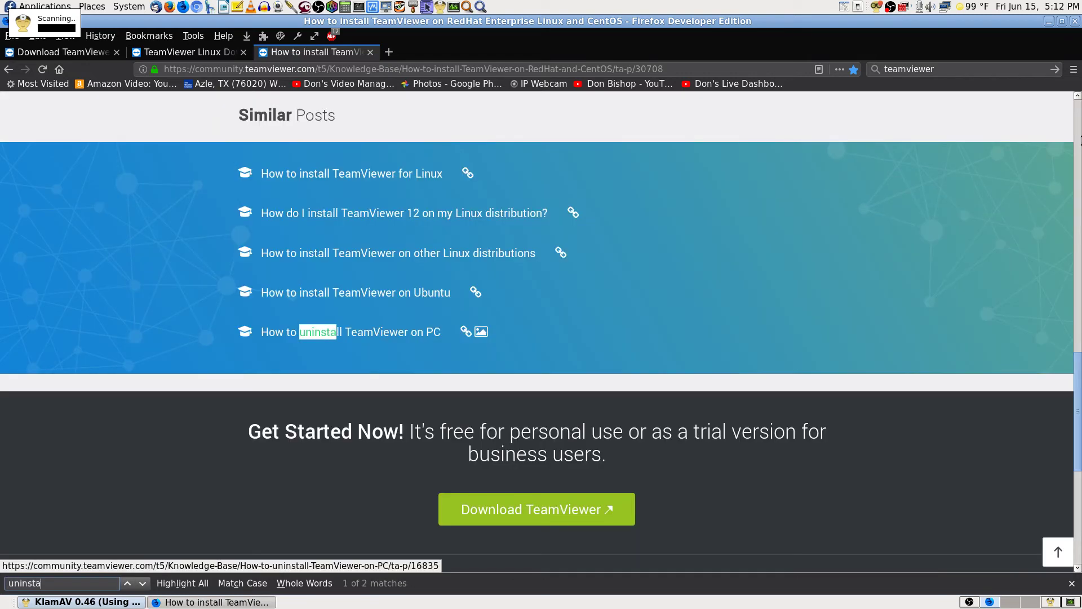
pyautogui.write('ll')
pyautogui.press('Return')
pyautogui.press('Return')
pyautogui.press('Return')
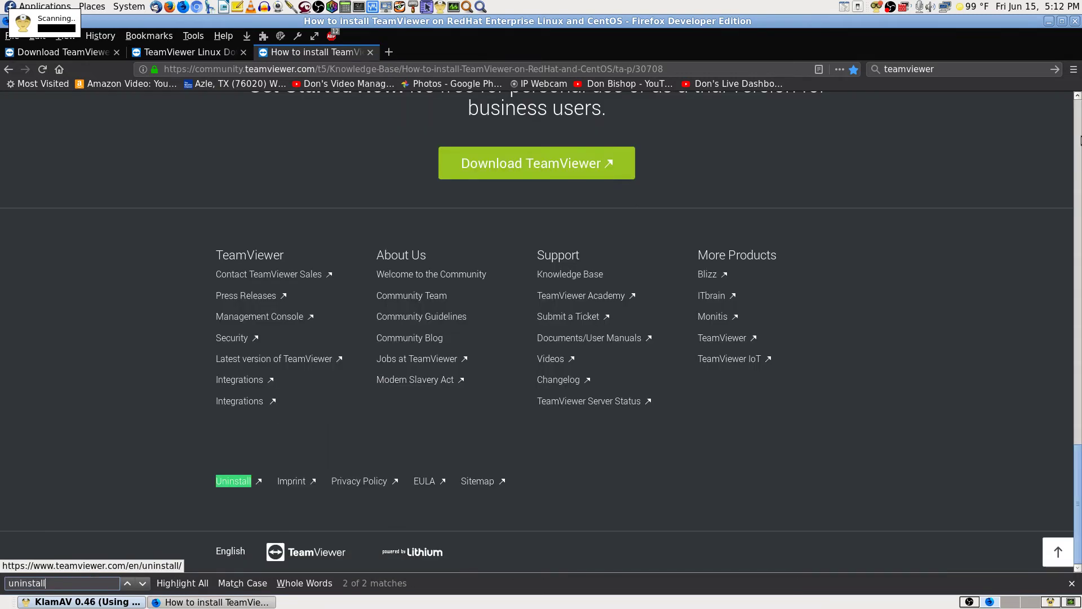
# - Clear the "uninstall" search term and close the page search on the RedHat and CentOS article
pyautogui.press('BackSpace')
pyautogui.press('BackSpace')
pyautogui.press('BackSpace')
pyautogui.press('BackSpace')
pyautogui.press('BackSpace')
pyautogui.press('BackSpace')
pyautogui.press('BackSpace')
pyautogui.press('BackSpace')
pyautogui.press('BackSpace')
pyautogui.press('Escape')
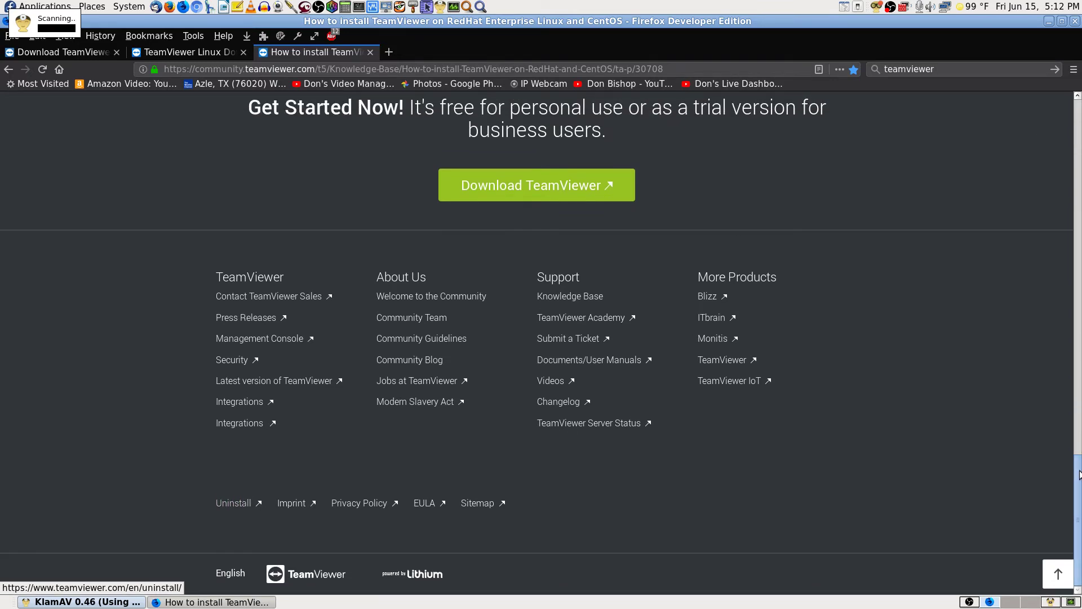
# - Read the article's required installation steps for RedHat Enterprise Linux and CentOS, including the repository note
pyautogui.moveTo(1079, 475); pyautogui.dragTo(1079, 117)
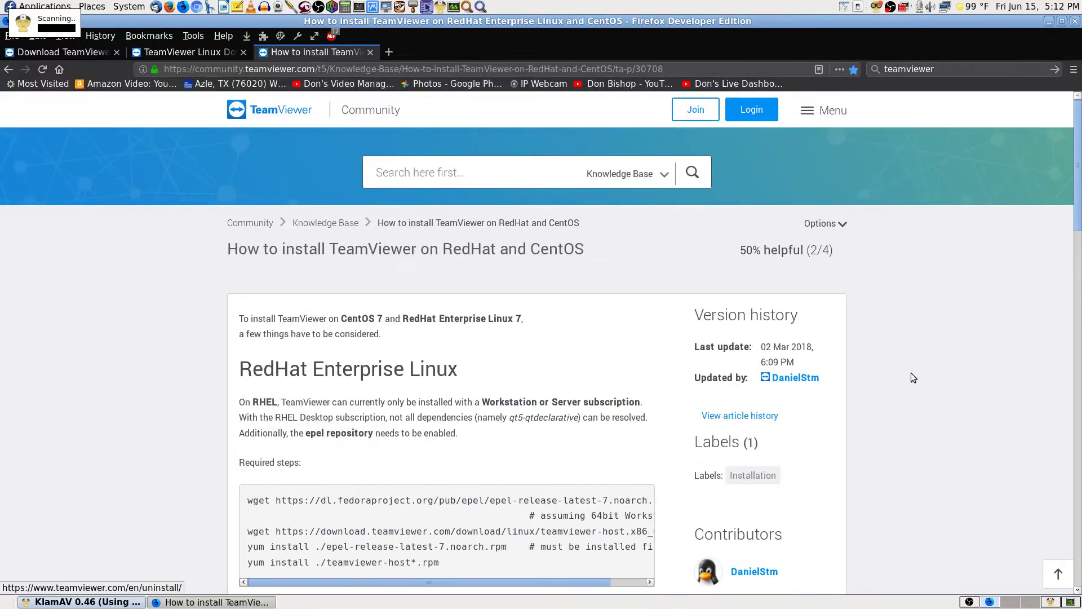
pyautogui.scroll(-1, 910, 374)
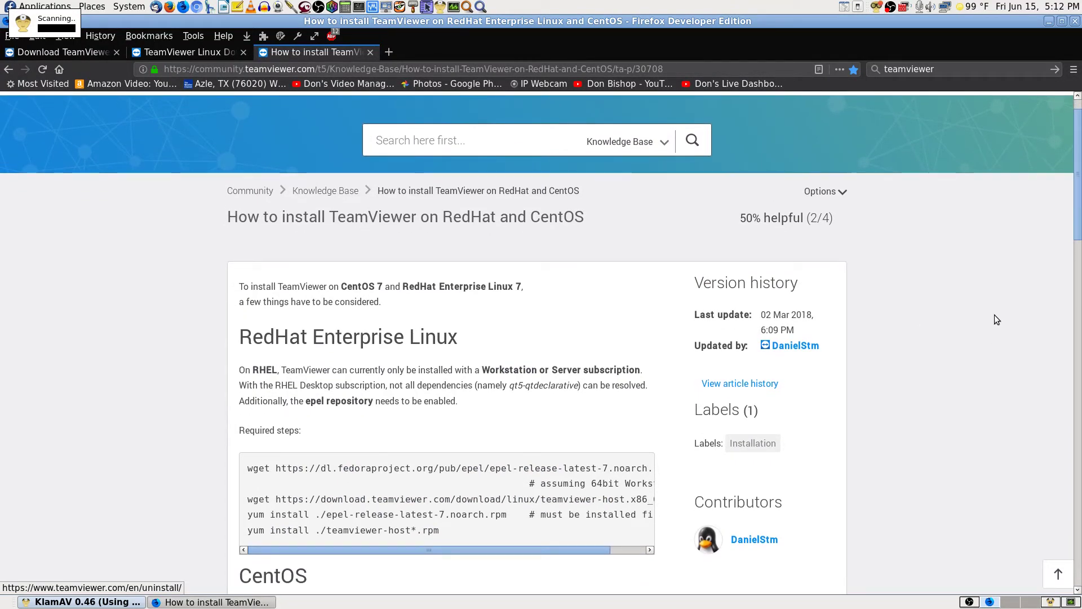
pyautogui.scroll(-4, 994, 315)
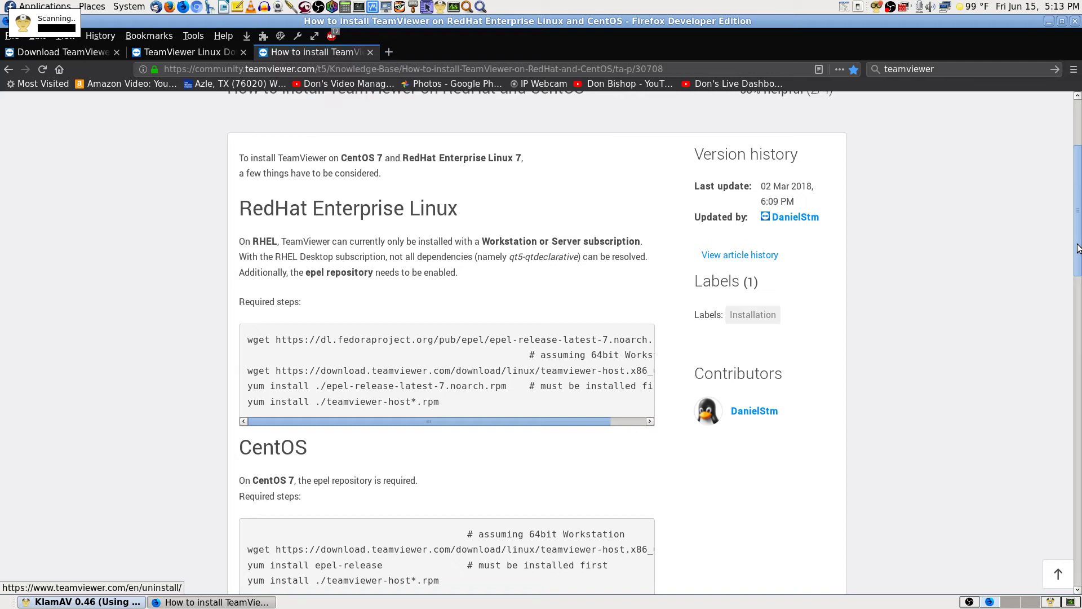
pyautogui.moveTo(1078, 248); pyautogui.dragTo(1075, 276)
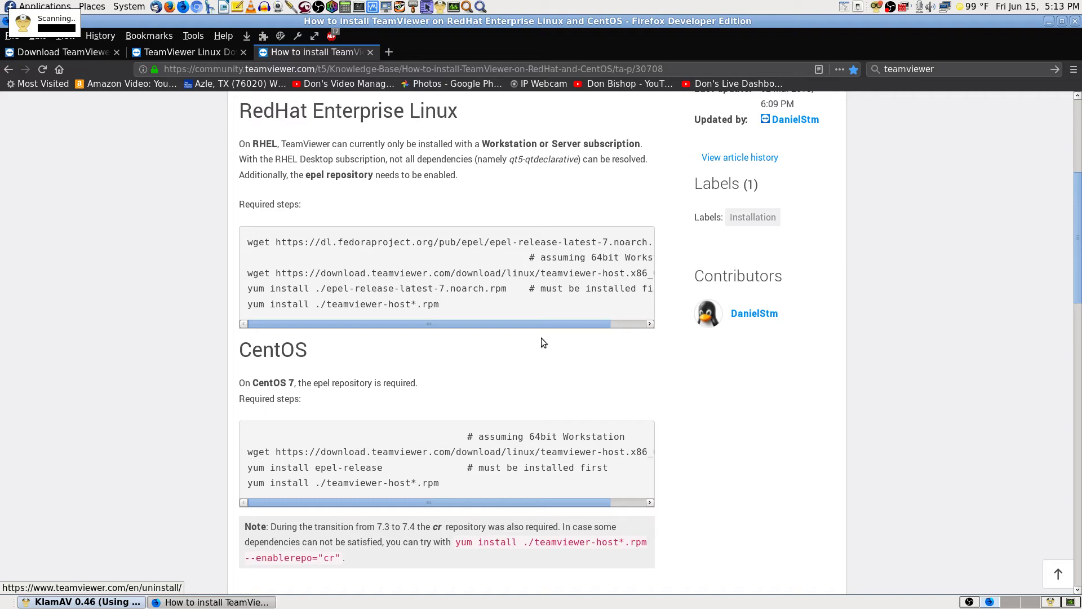
pyautogui.moveTo(592, 327); pyautogui.dragTo(570, 349)
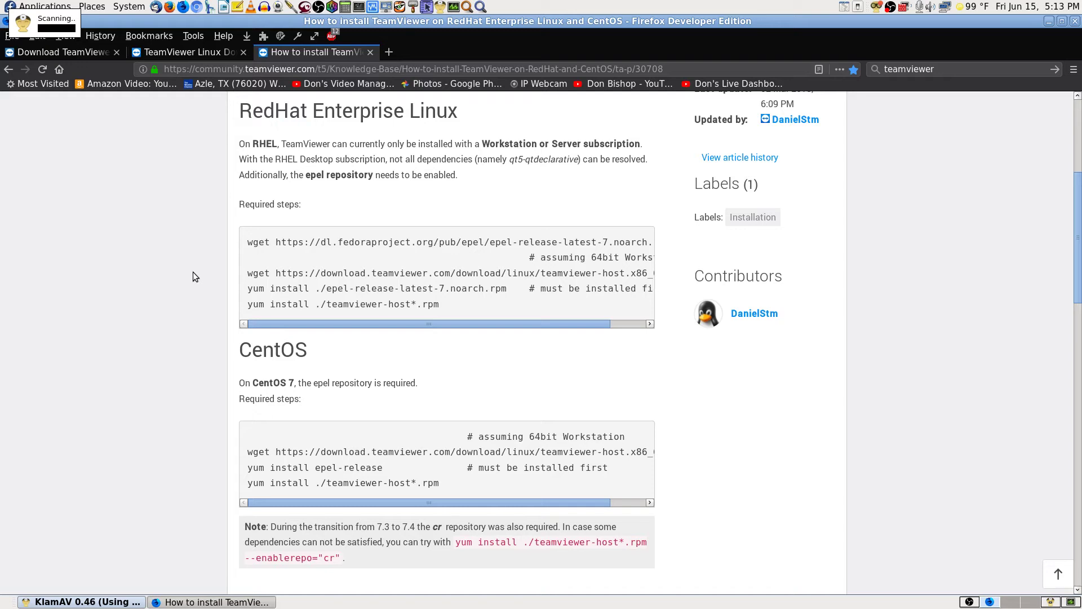
pyautogui.scroll(-2, 193, 276)
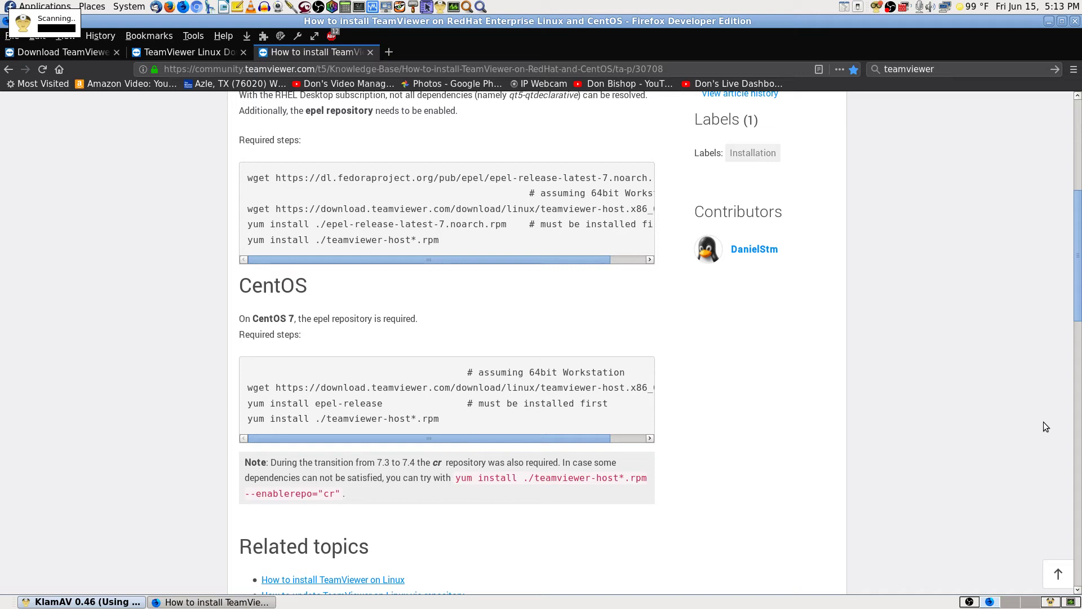
# - Close the RedHat/CentOS article and the TeamViewer Linux download page, and reopen the Downloads page from the TeamViewer home page
pyautogui.click(370, 52)
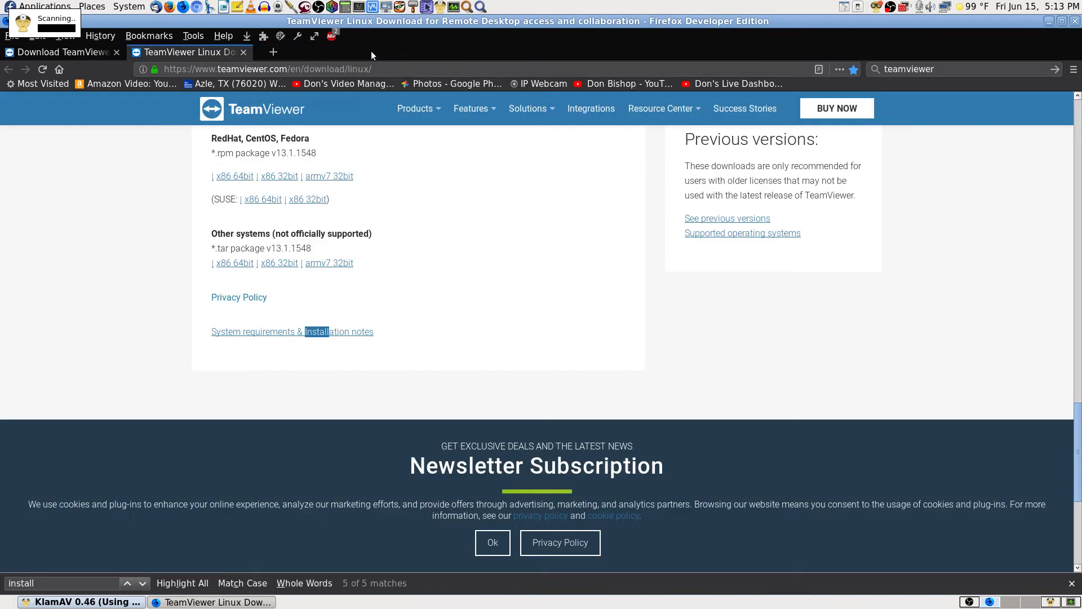
pyautogui.click(242, 52)
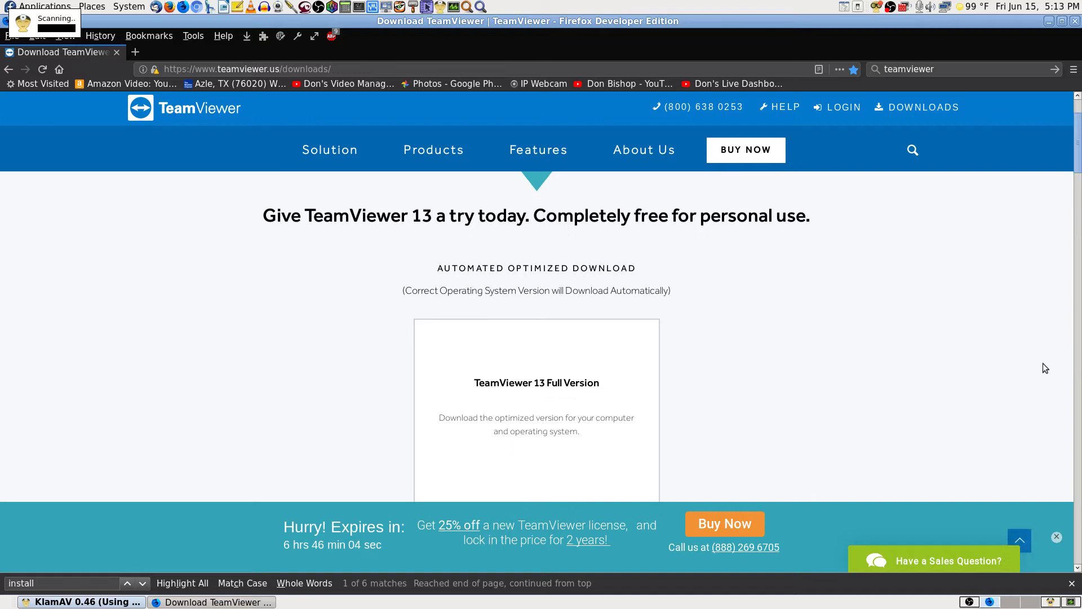
pyautogui.hotkey('alt', 'Left')
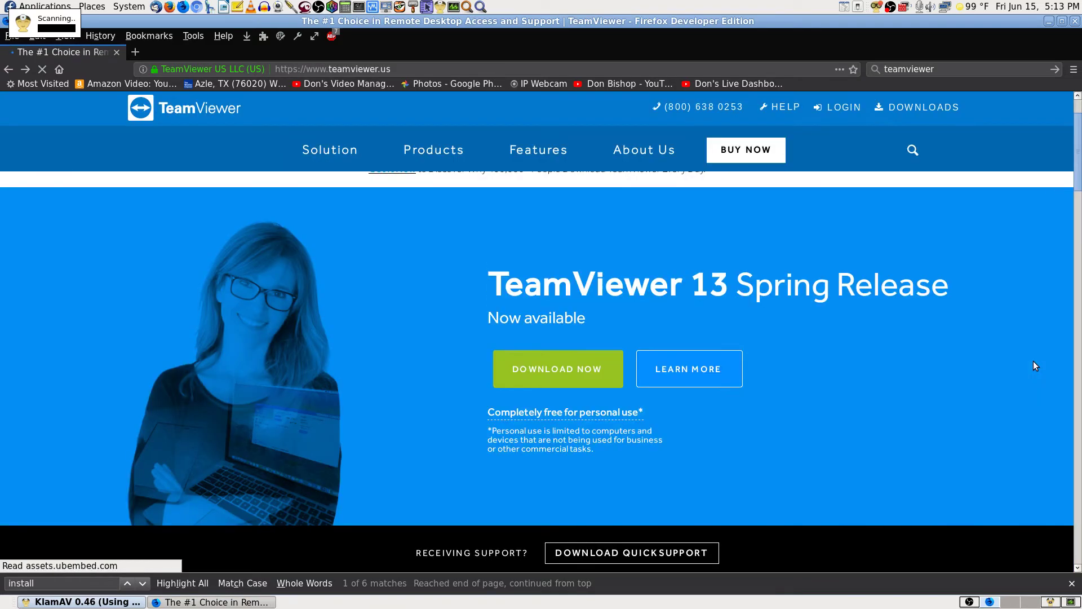
pyautogui.scroll(-10, 1033, 366)
pyautogui.scroll(10, 1033, 367)
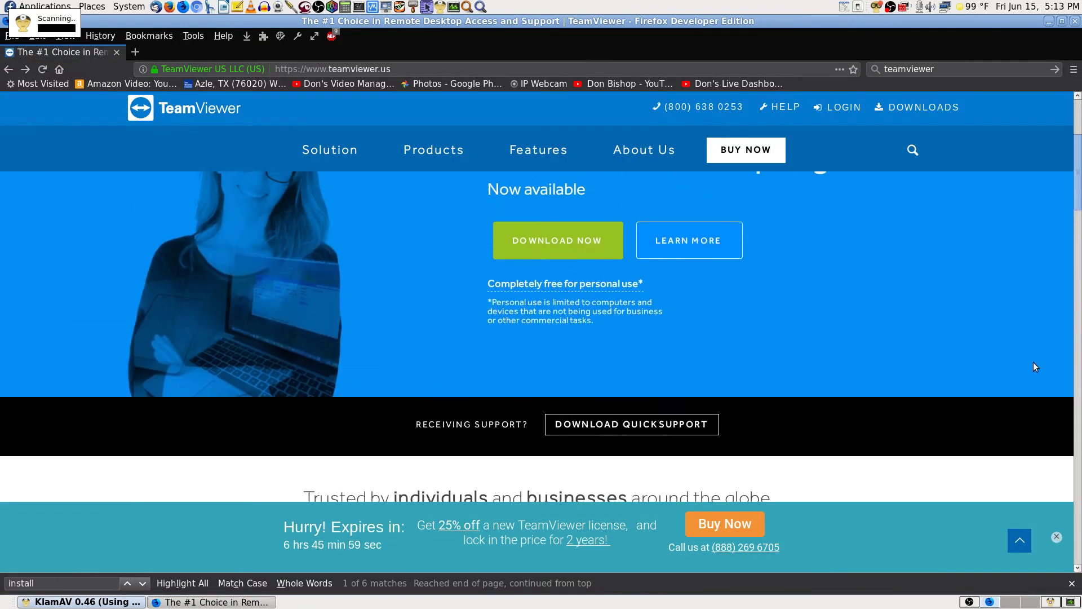
pyautogui.click(911, 109)
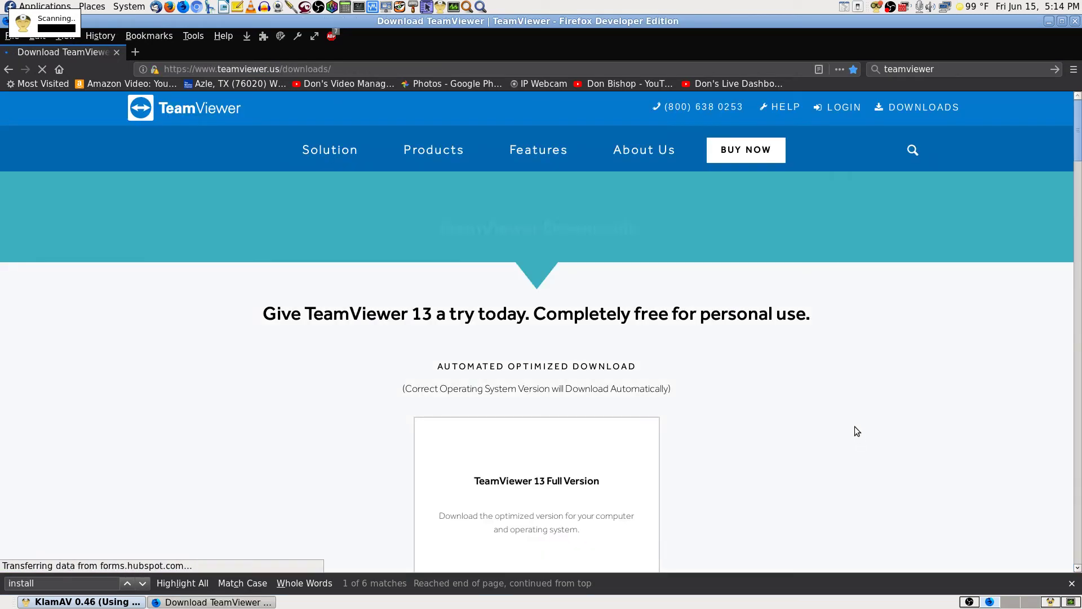
# - Look through all the TeamViewer download options, from the operating system versions to the previous versions, dismissing the discount offer on the way
pyautogui.scroll(-10, 855, 429)
pyautogui.scroll(-3, 855, 426)
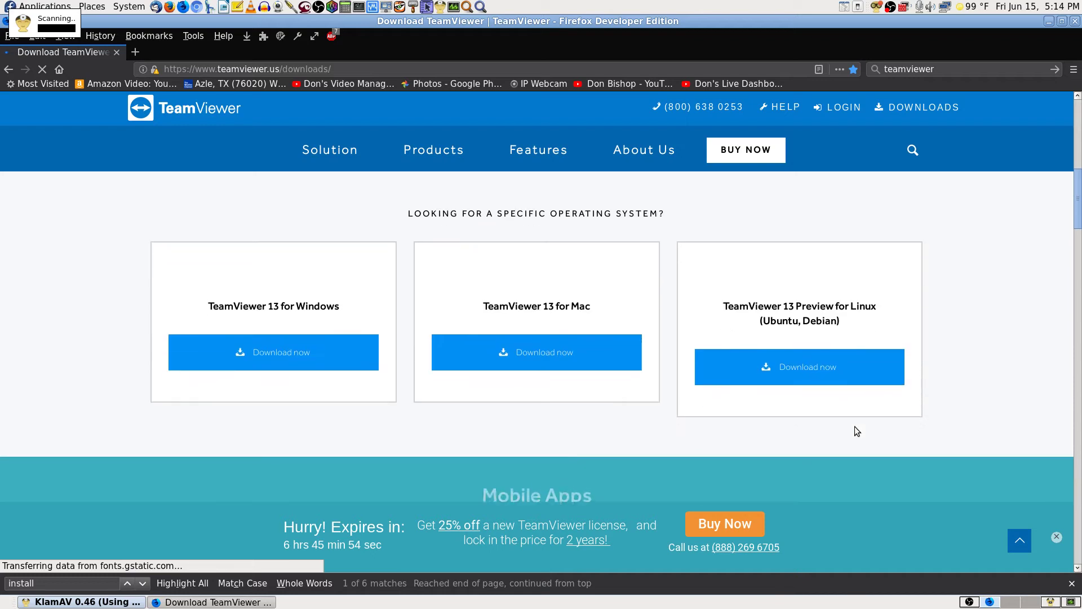
pyautogui.scroll(-2, 349, 405)
pyautogui.scroll(-15, 401, 406)
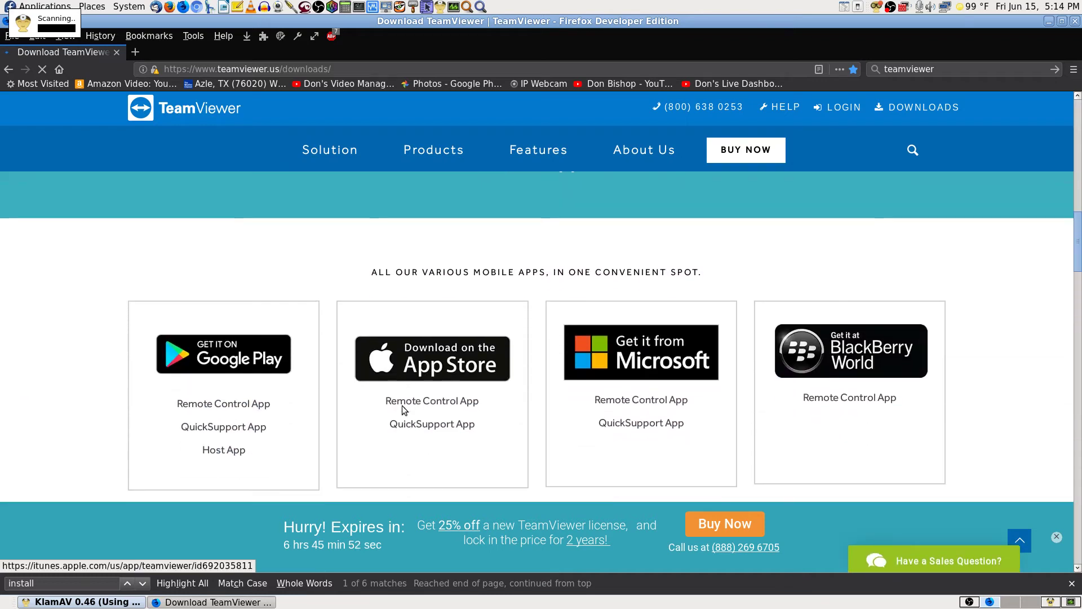
pyautogui.scroll(-3, 861, 458)
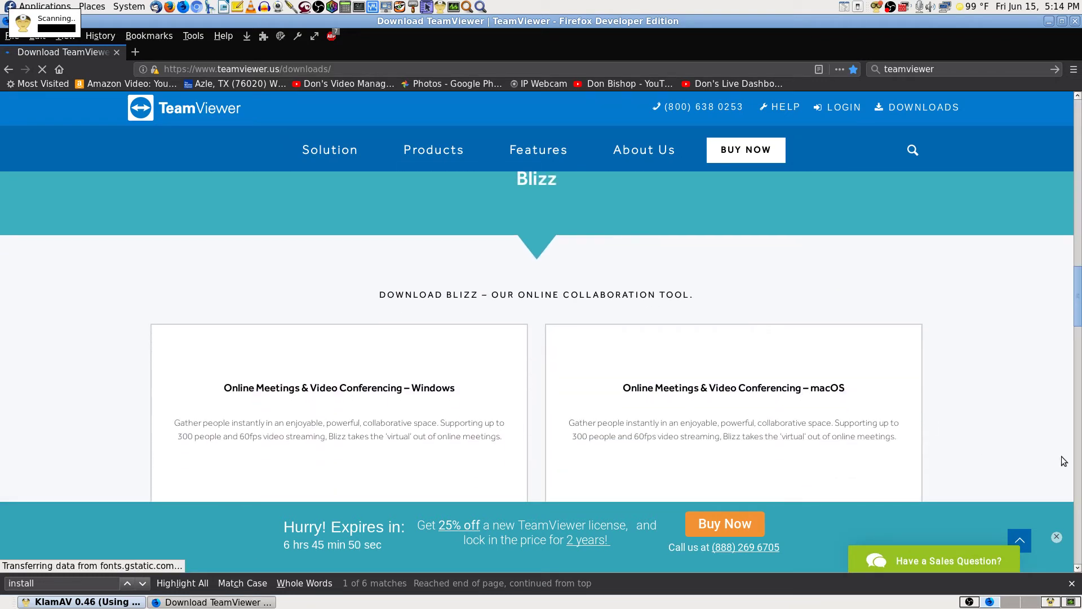
pyautogui.scroll(-2, 1080, 369)
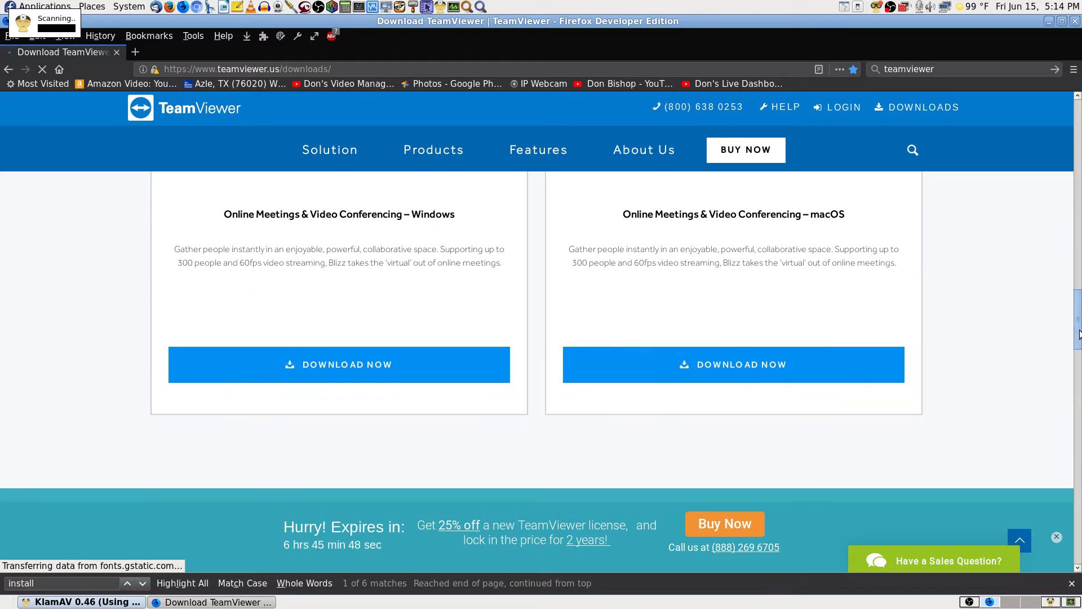
pyautogui.moveTo(1079, 332); pyautogui.dragTo(1079, 398)
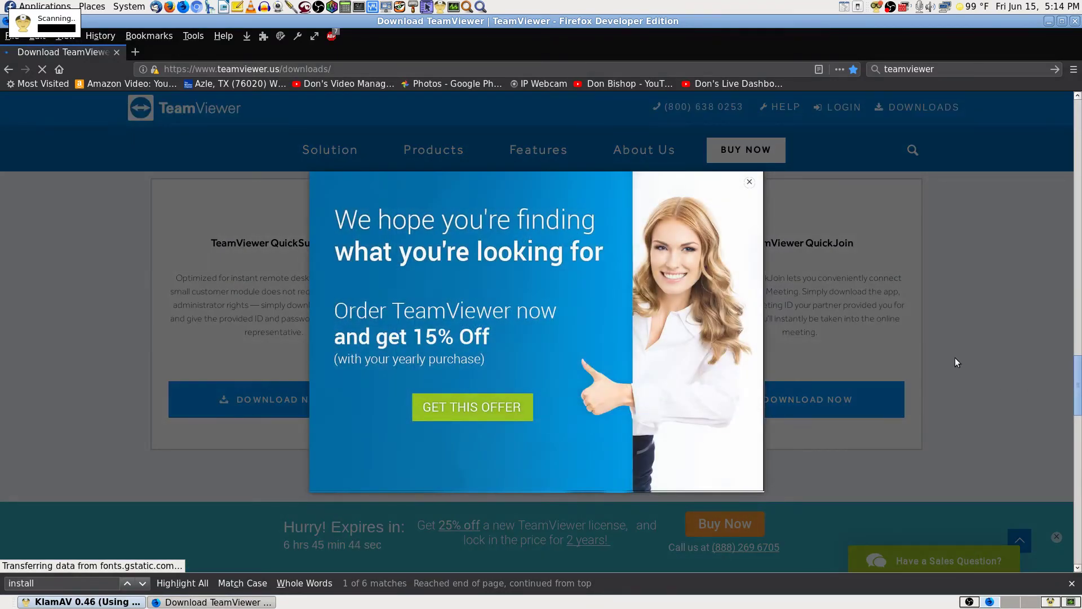
pyautogui.click(749, 182)
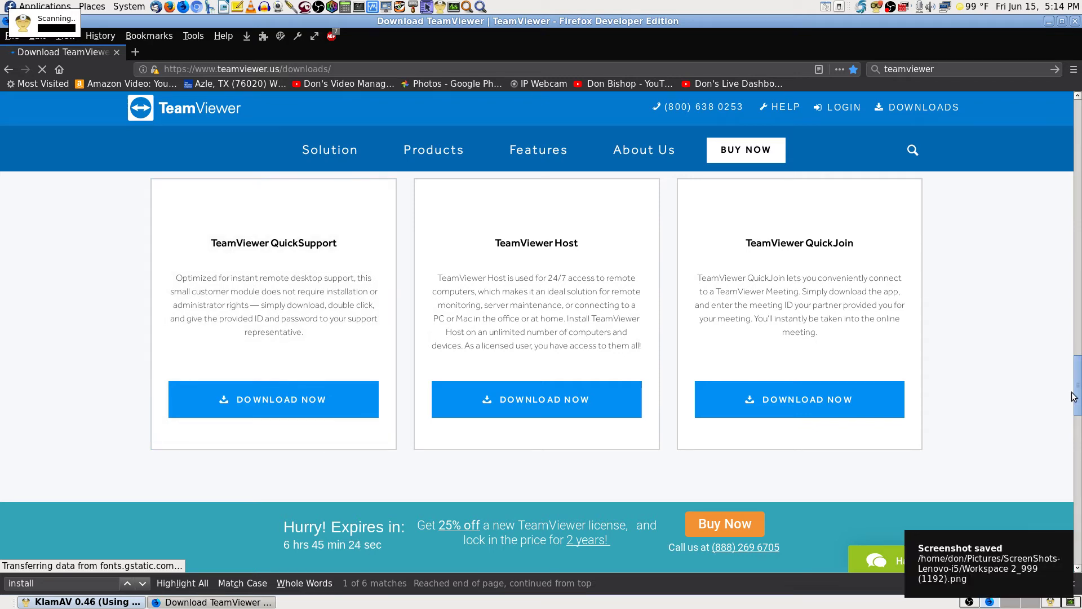
pyautogui.moveTo(1079, 395); pyautogui.dragTo(1078, 450)
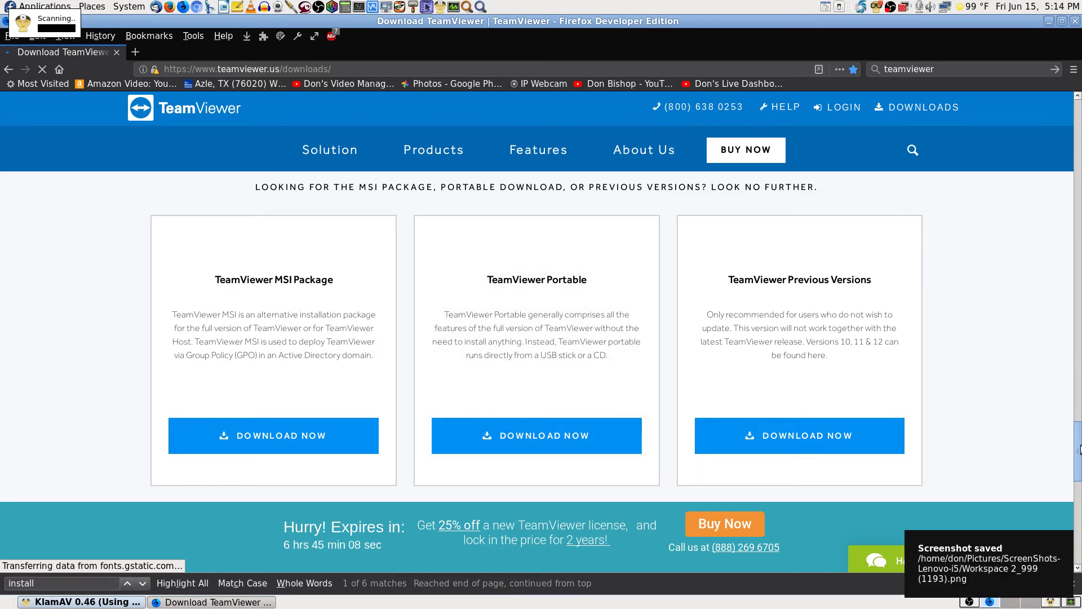
pyautogui.moveTo(1080, 449); pyautogui.dragTo(1071, 8)
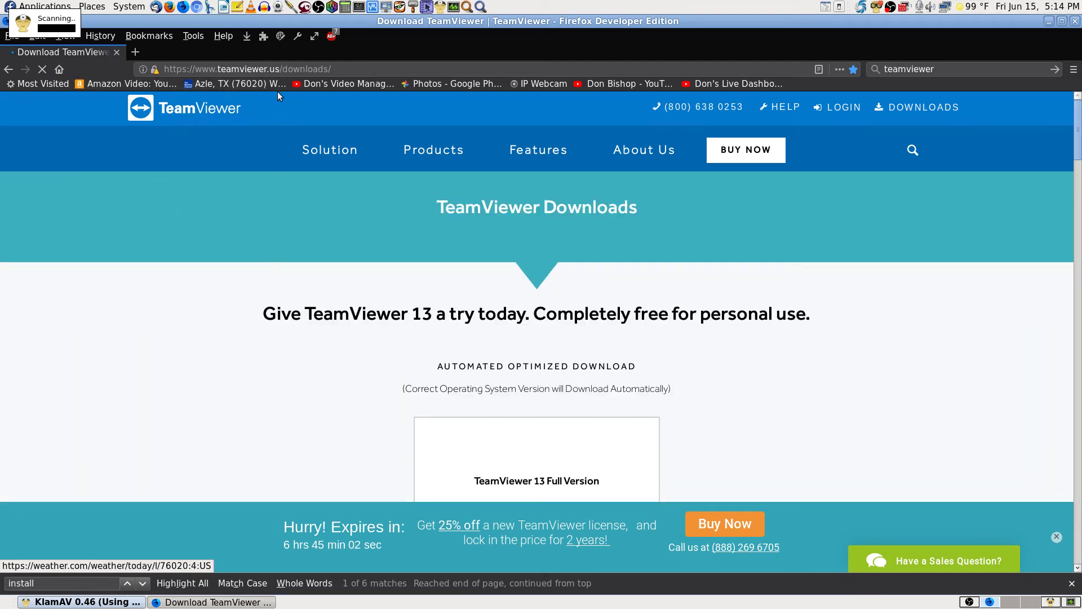
# - Check the bookmarked YouTube video list and Live Dashboard, mute the stream preview, and close the browser
pyautogui.click(350, 83)
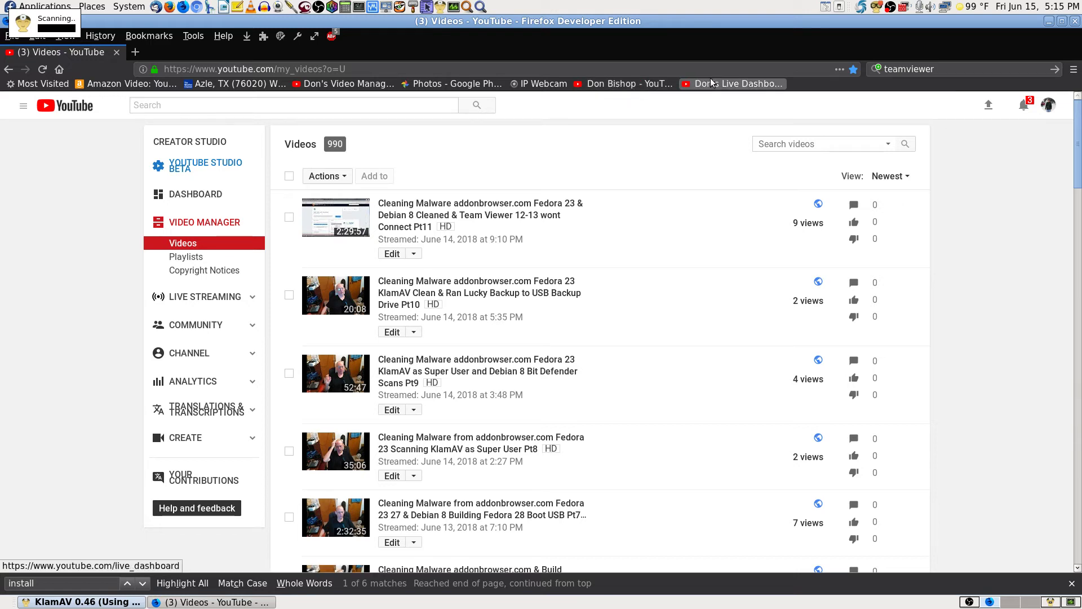
pyautogui.click(747, 82)
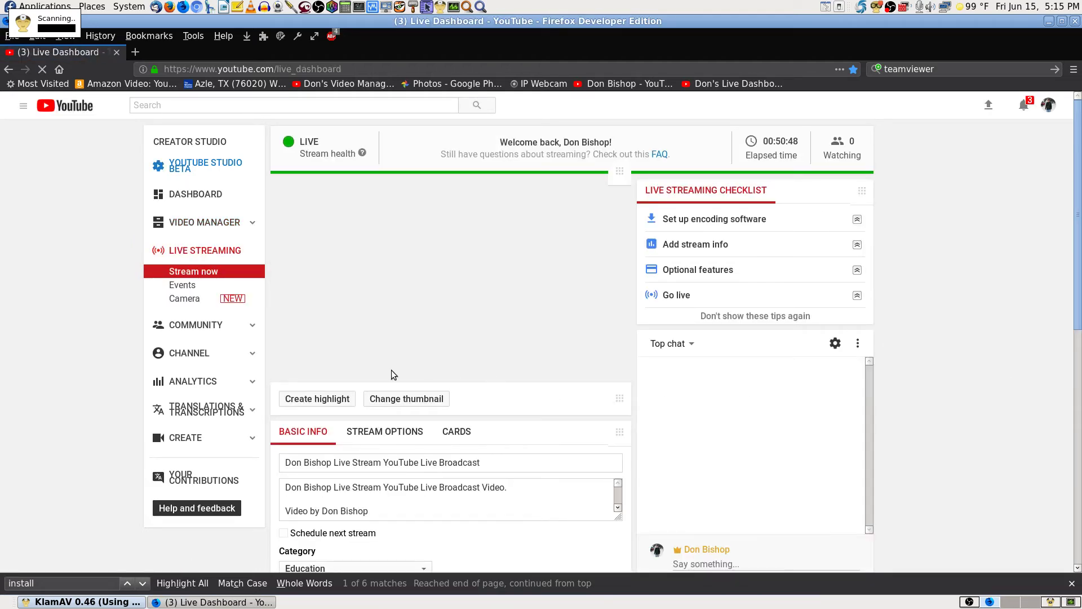
pyautogui.click(312, 372)
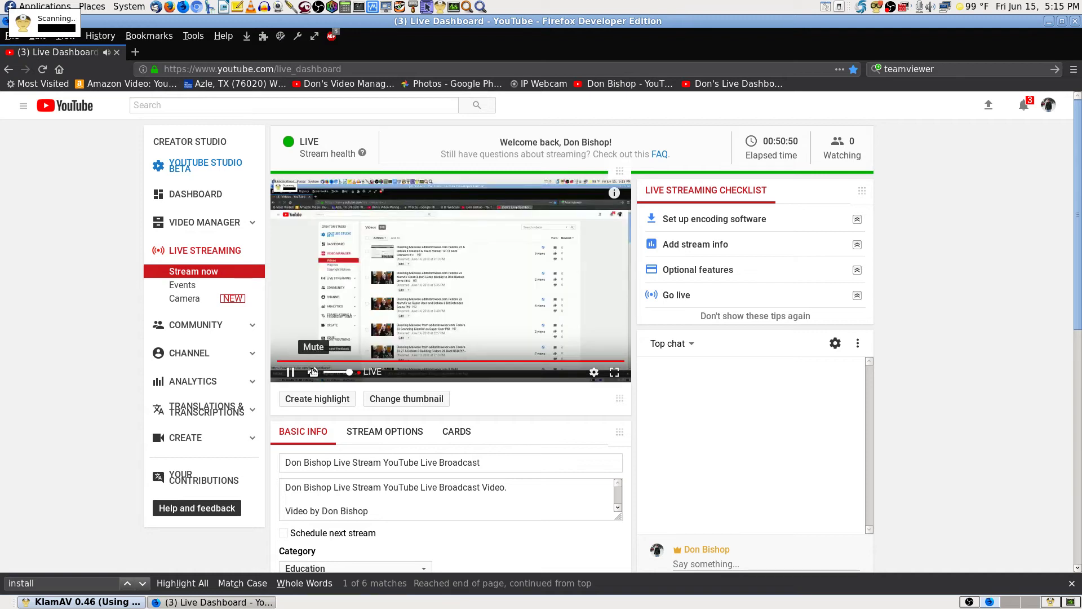
pyautogui.click(313, 372)
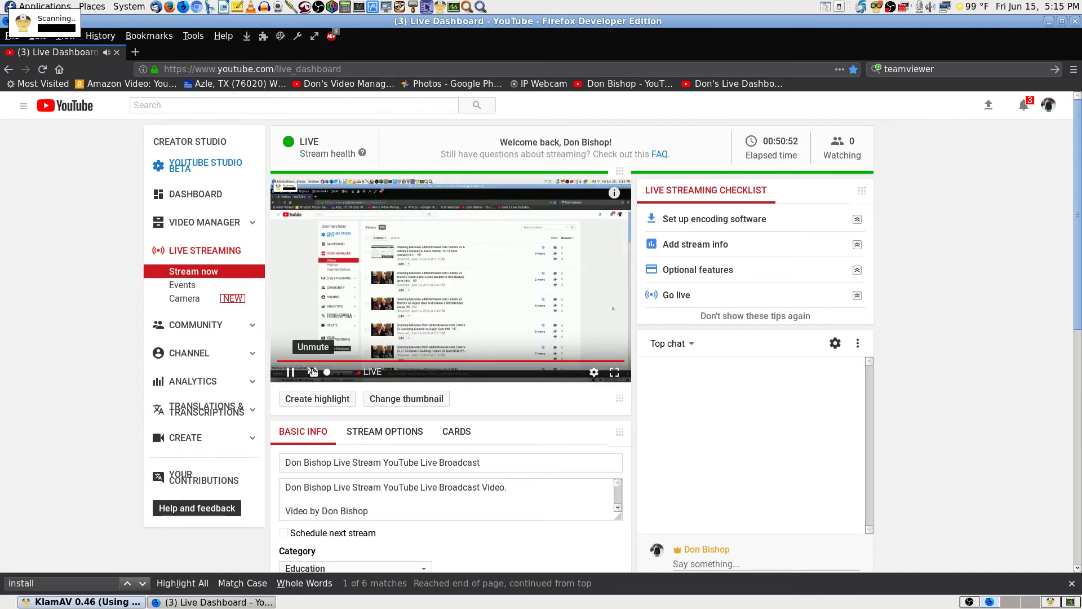
pyautogui.click(1075, 21)
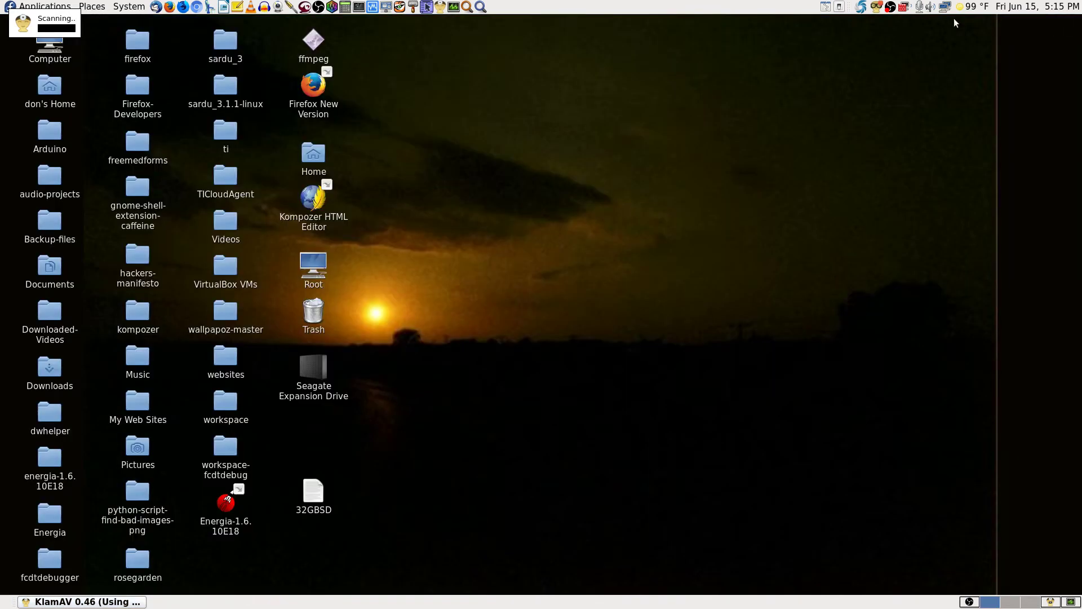
# - Switch to Shutter, close the two captured screenshots from its session, and quit it
pyautogui.rightClick(861, 7)
pyautogui.click(865, 24)
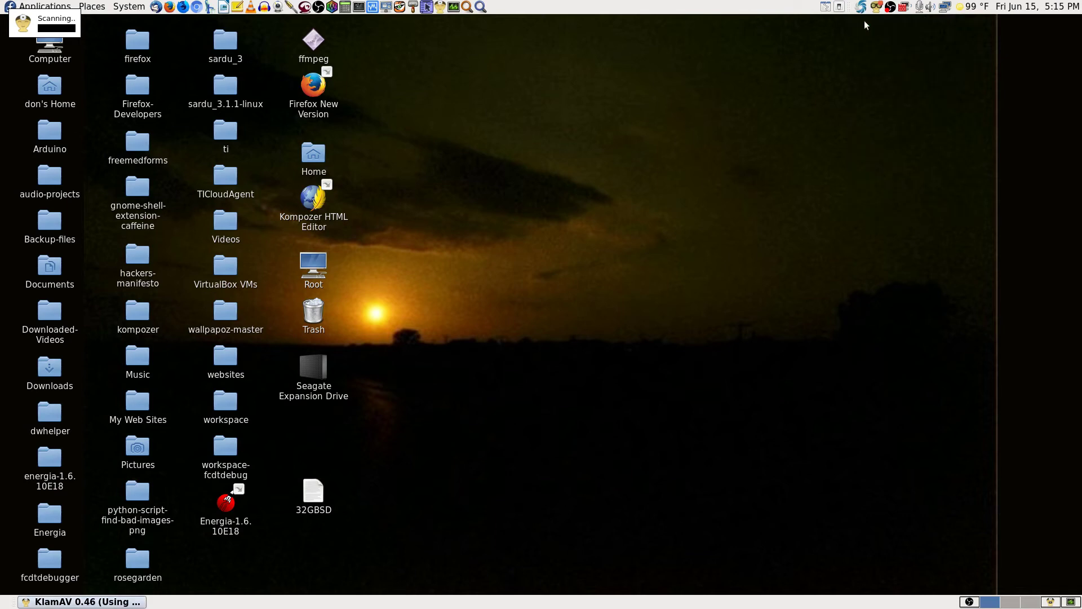
pyautogui.click(165, 75)
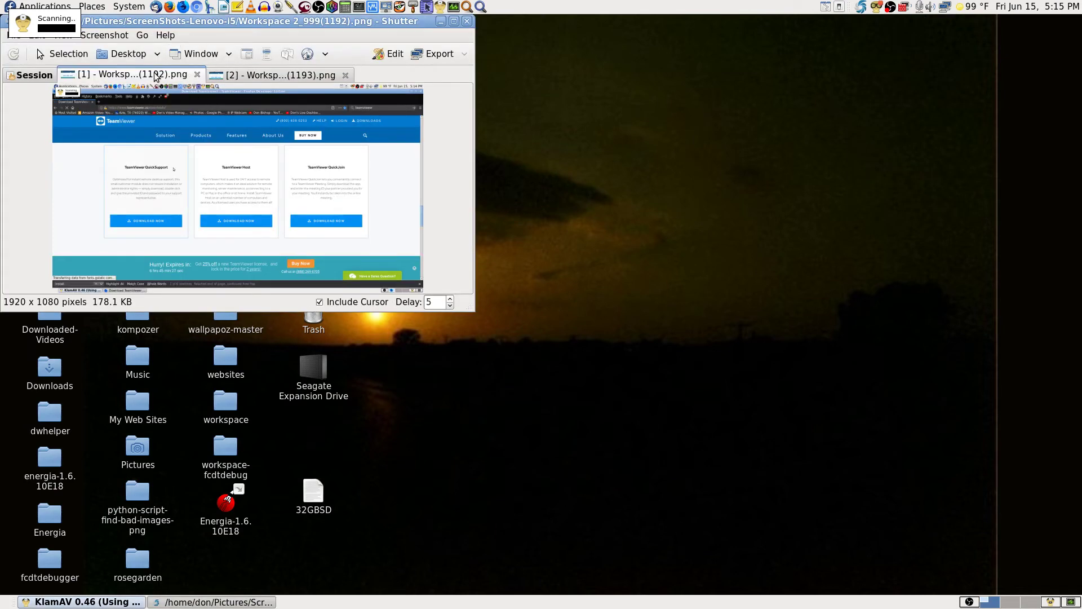
pyautogui.click(196, 75)
pyautogui.click(196, 75)
pyautogui.click(467, 21)
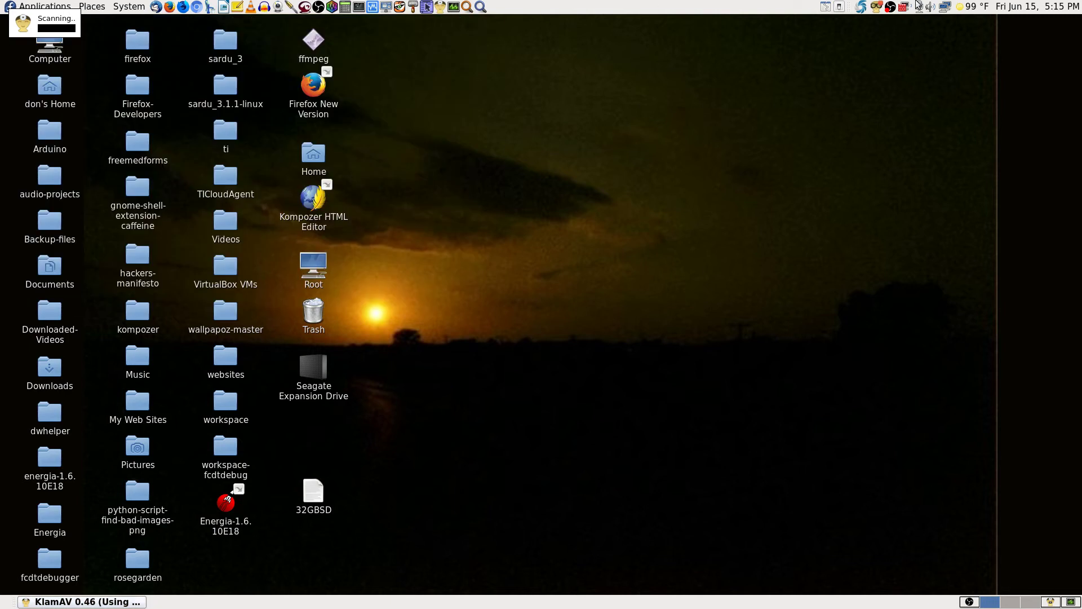
pyautogui.rightClick(860, 6)
pyautogui.click(868, 213)
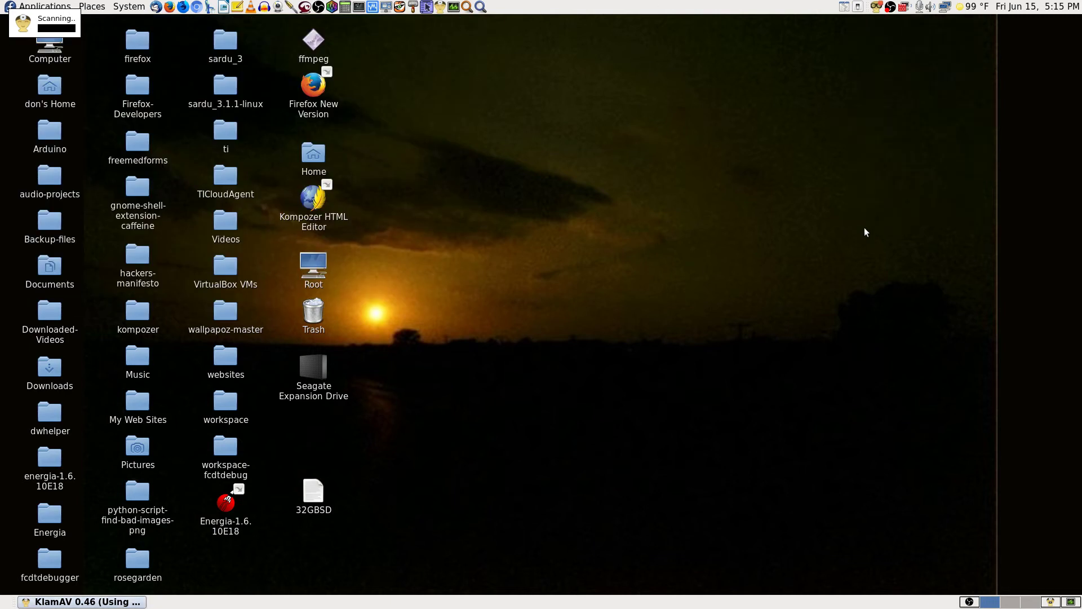
# - Switch to KlamAV, acknowledge the finished scan, and resize the results columns to fit their entries
pyautogui.click(1051, 602)
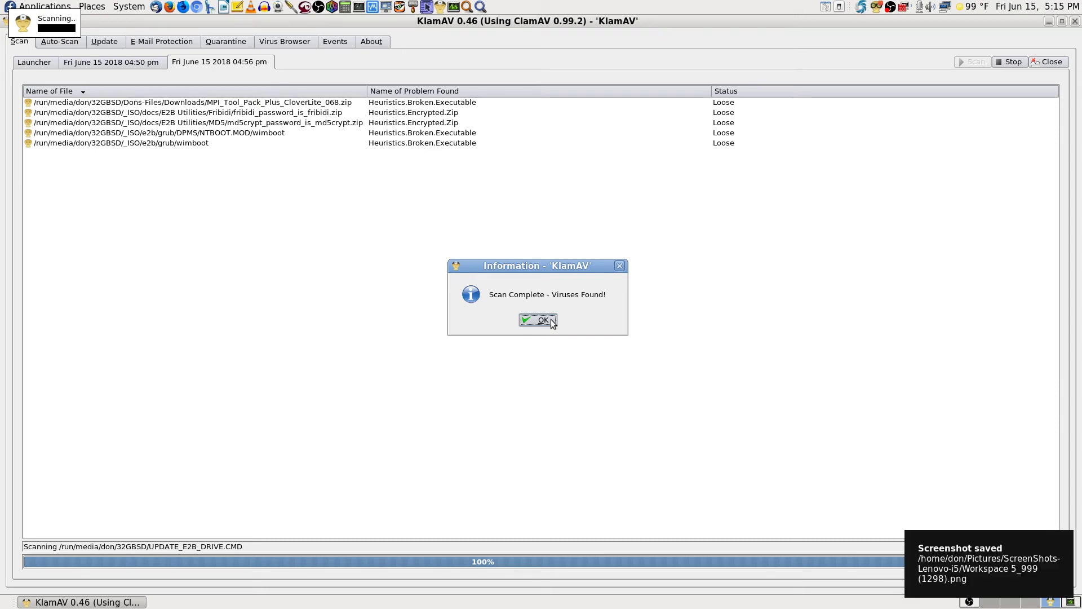
pyautogui.click(542, 320)
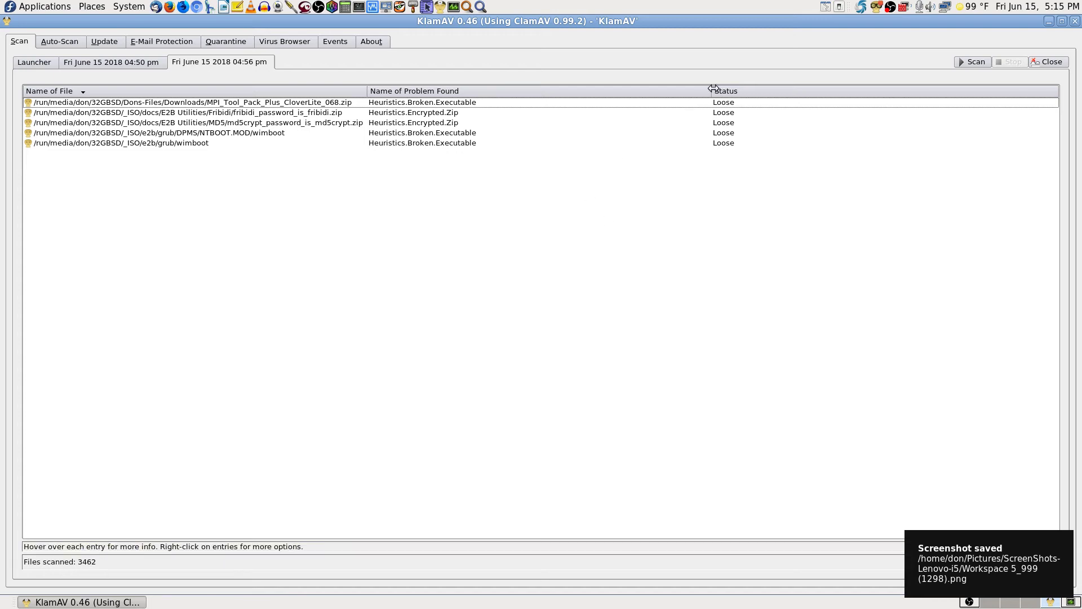
pyautogui.moveTo(711, 90); pyautogui.dragTo(519, 90)
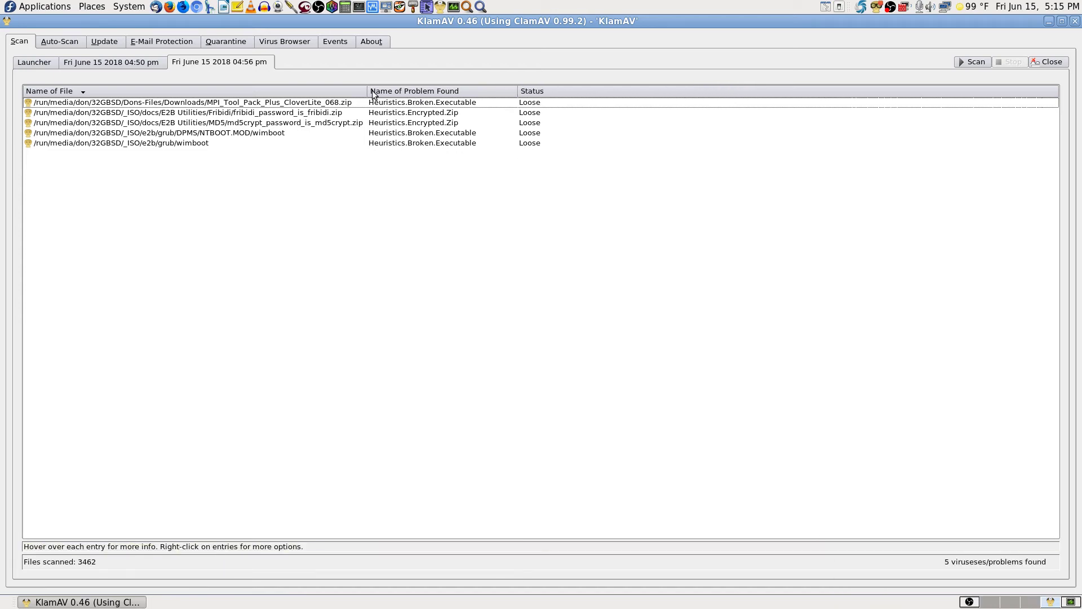
pyautogui.moveTo(367, 91); pyautogui.dragTo(415, 93)
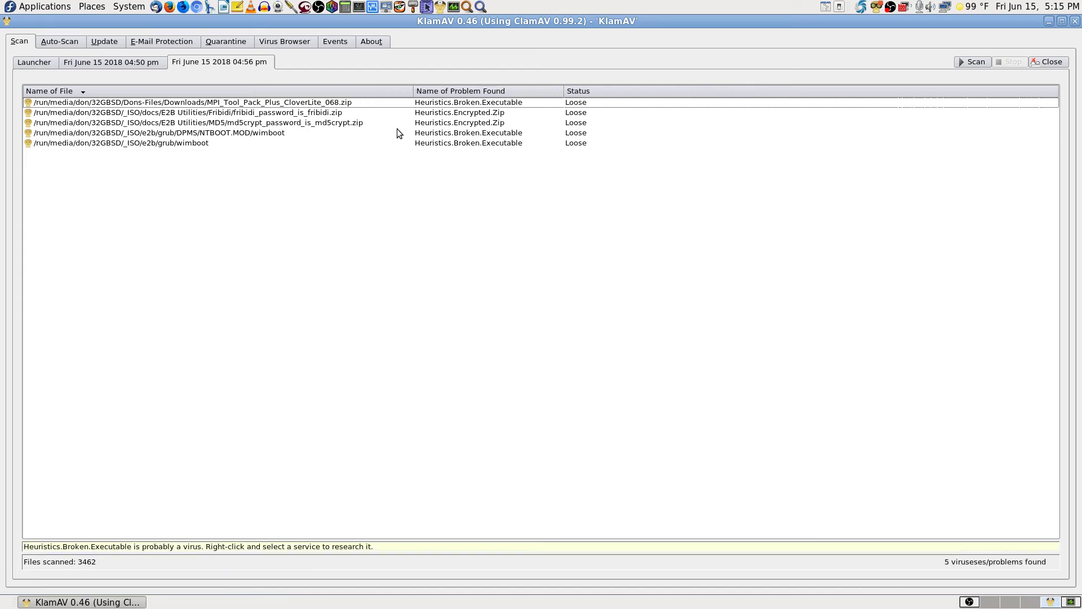
# - Sort the scan results by Name of Problem Found and select the MPI_Tool_Pack_Plus_CloverLite_068.zip entry
pyautogui.click(448, 91)
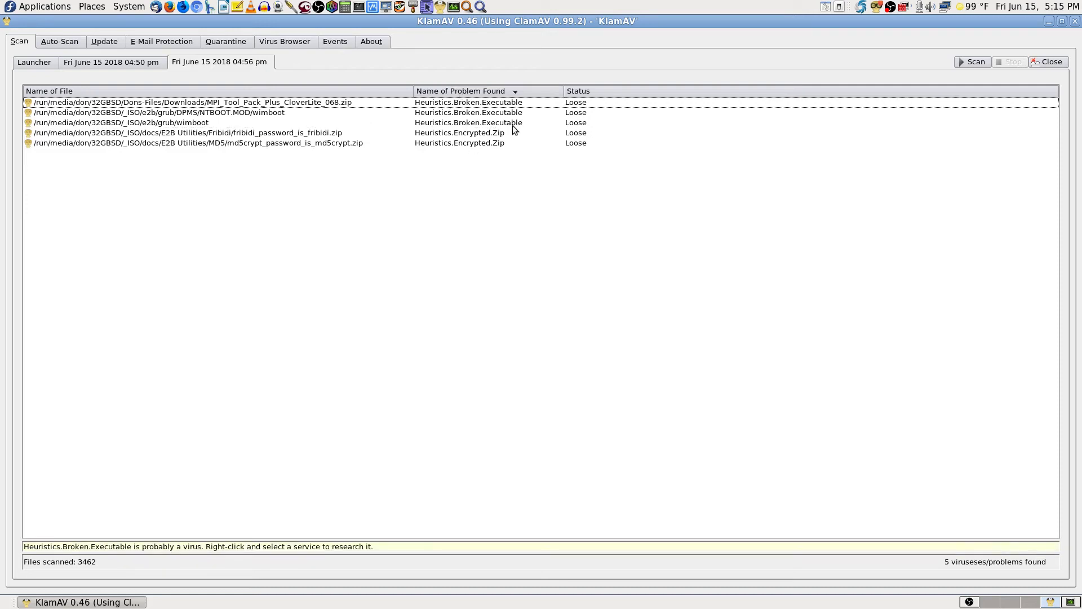
pyautogui.click(399, 104)
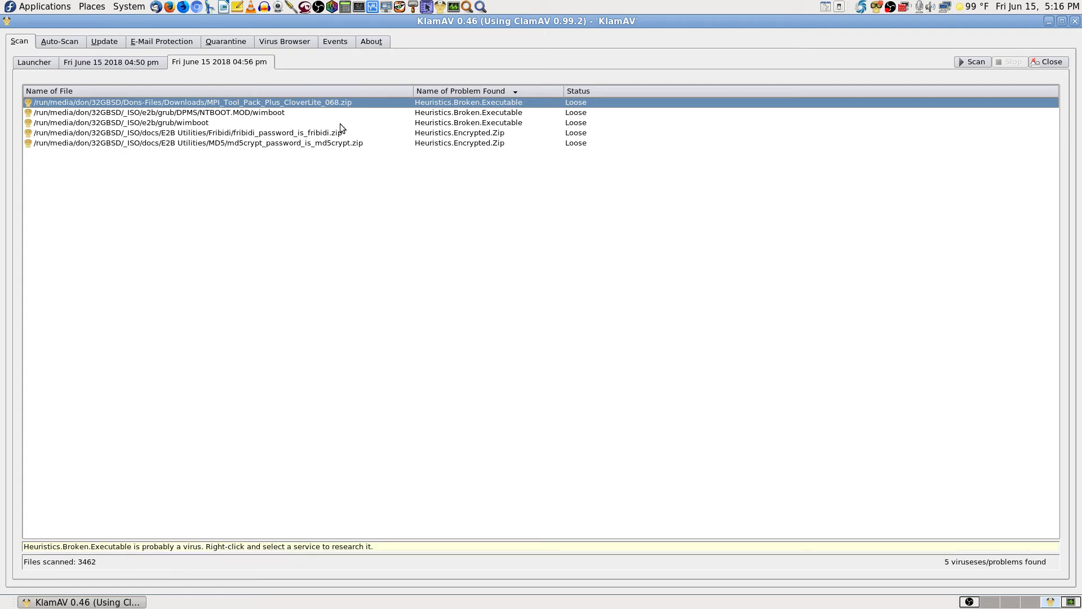
pyautogui.click(284, 116)
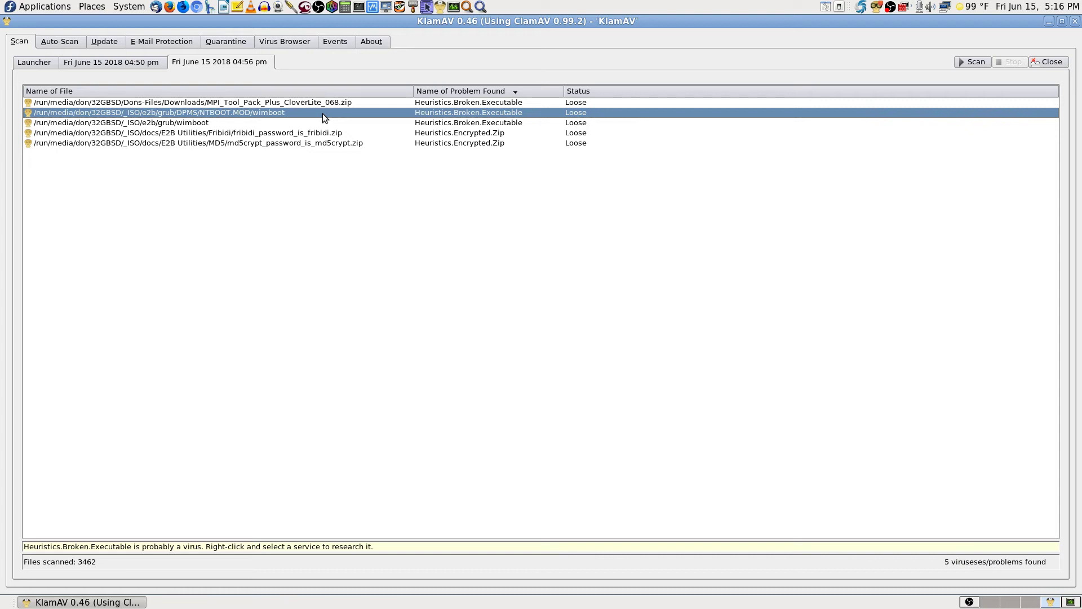
pyautogui.click(215, 123)
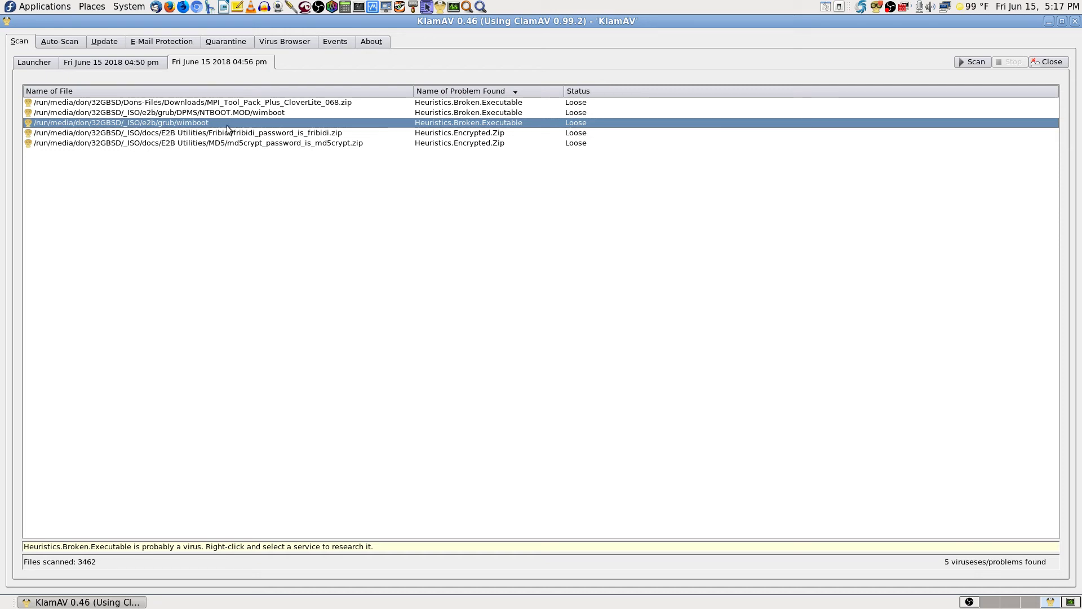
pyautogui.click(341, 133)
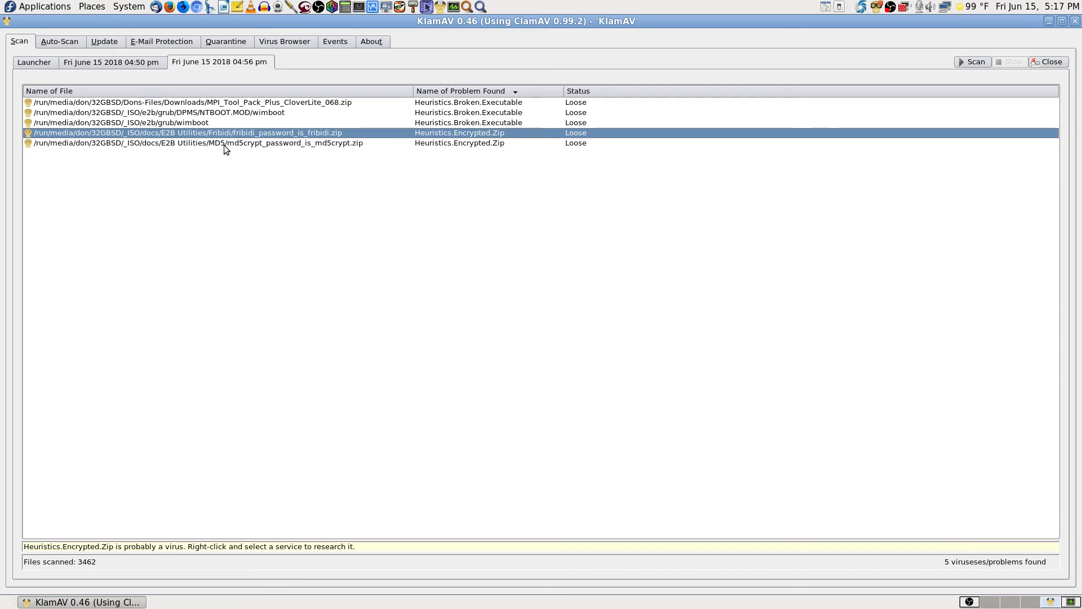
pyautogui.click(338, 144)
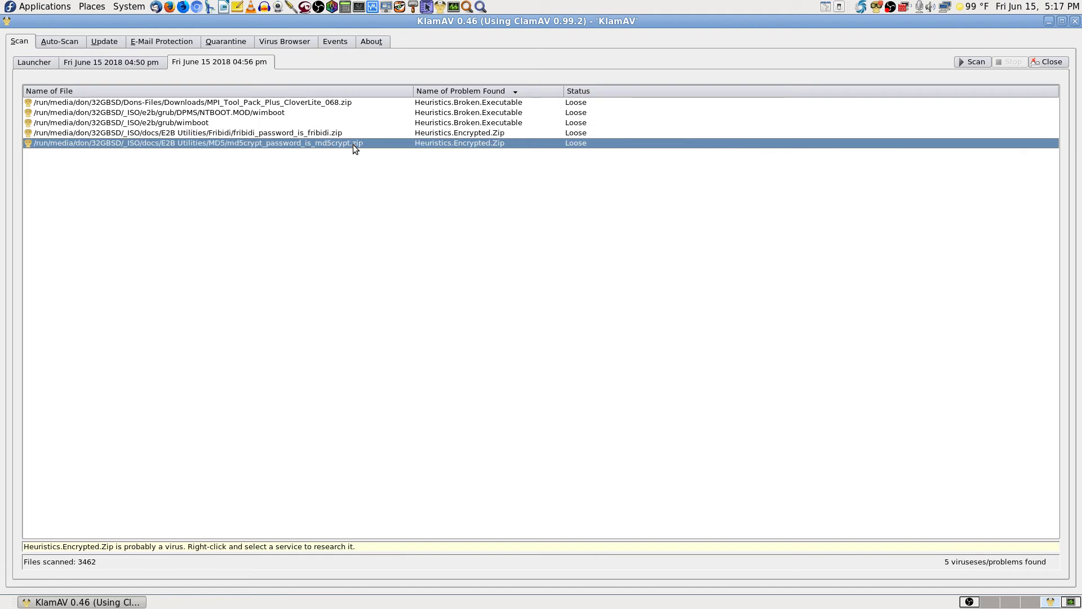
pyautogui.click(398, 133)
pyautogui.click(397, 145)
pyautogui.click(340, 113)
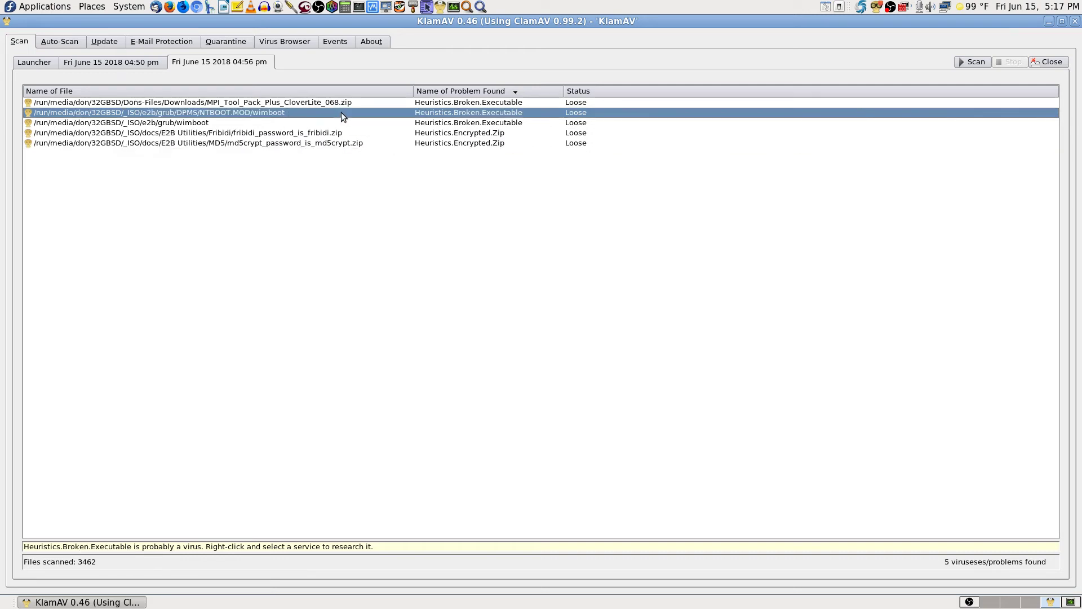
# - Quarantine the MPI_Tool_Pack_Plus_CloverLite_068.zip file from the scan results
pyautogui.click(370, 102)
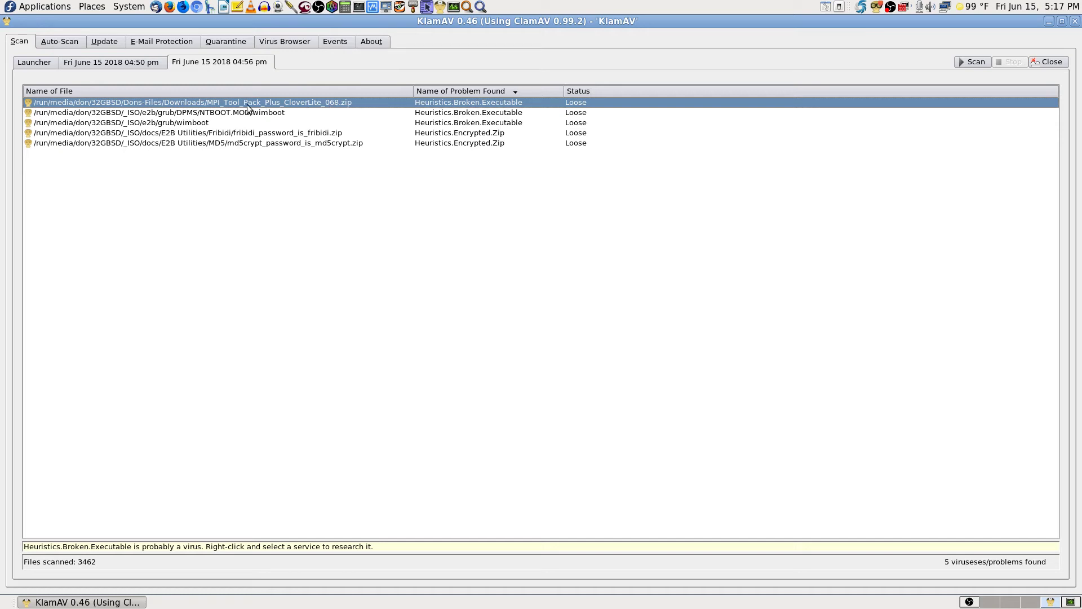
pyautogui.rightClick(382, 103)
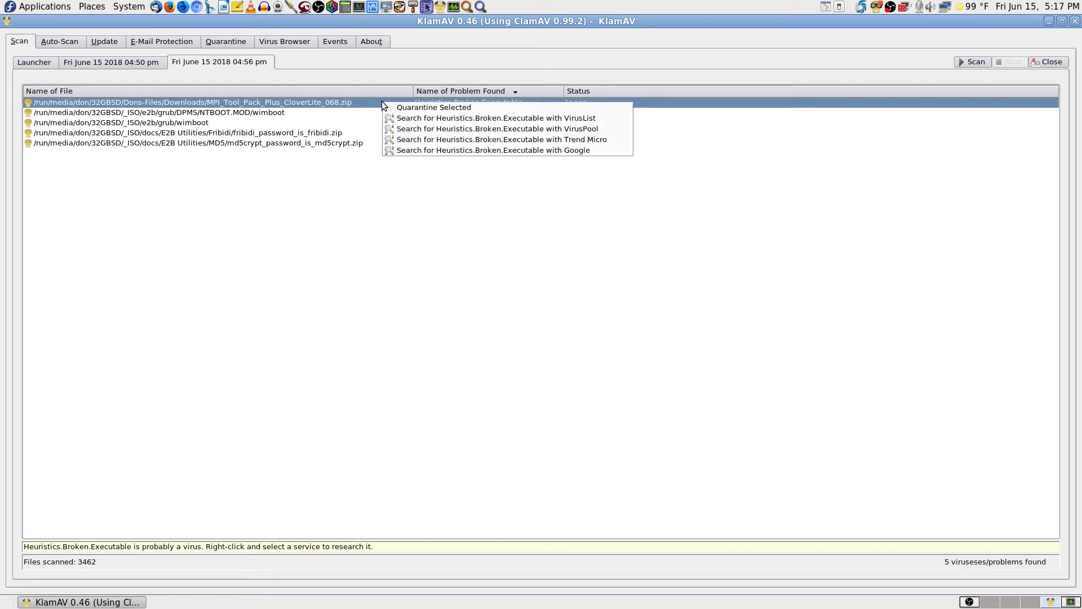
pyautogui.click(479, 107)
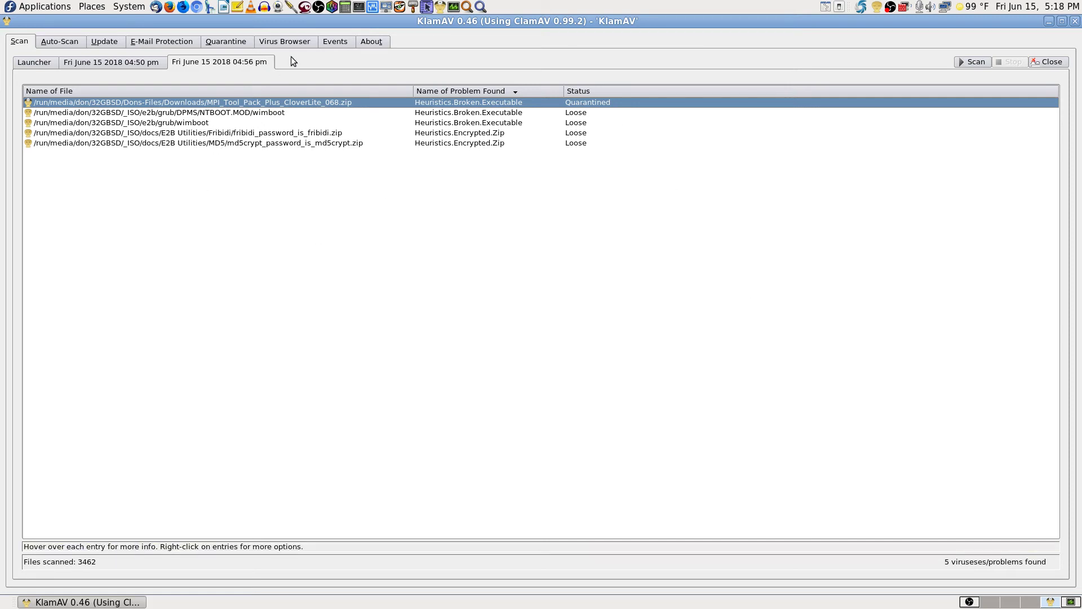
# - Refresh the quarantine contents and delete MPI_Tool_Pack_Plus_CloverLite_068.zip from both the quarantine and the quarantine history
pyautogui.click(246, 42)
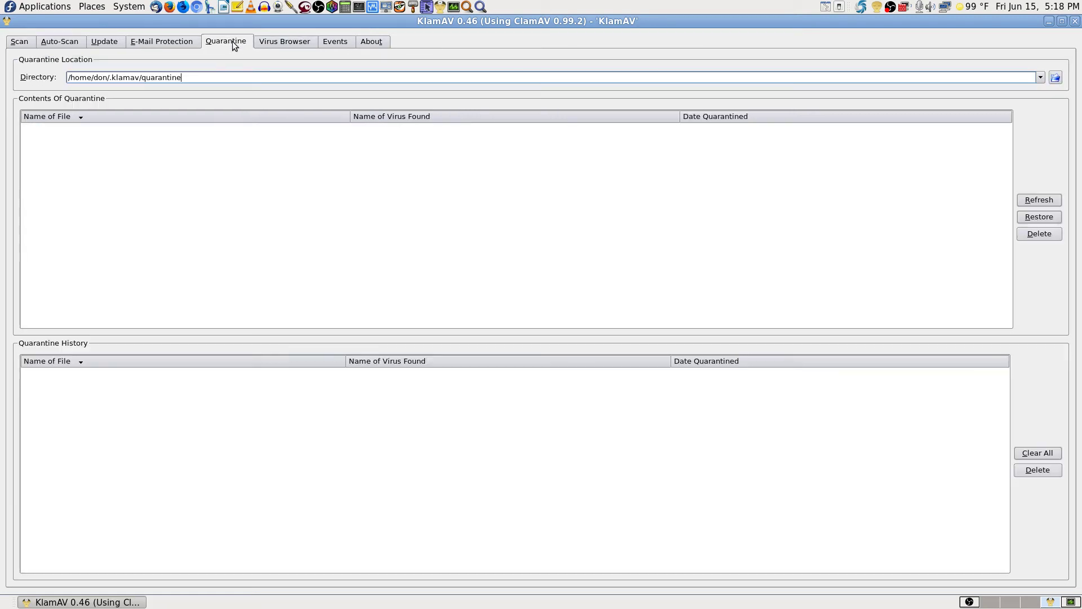
pyautogui.click(1047, 199)
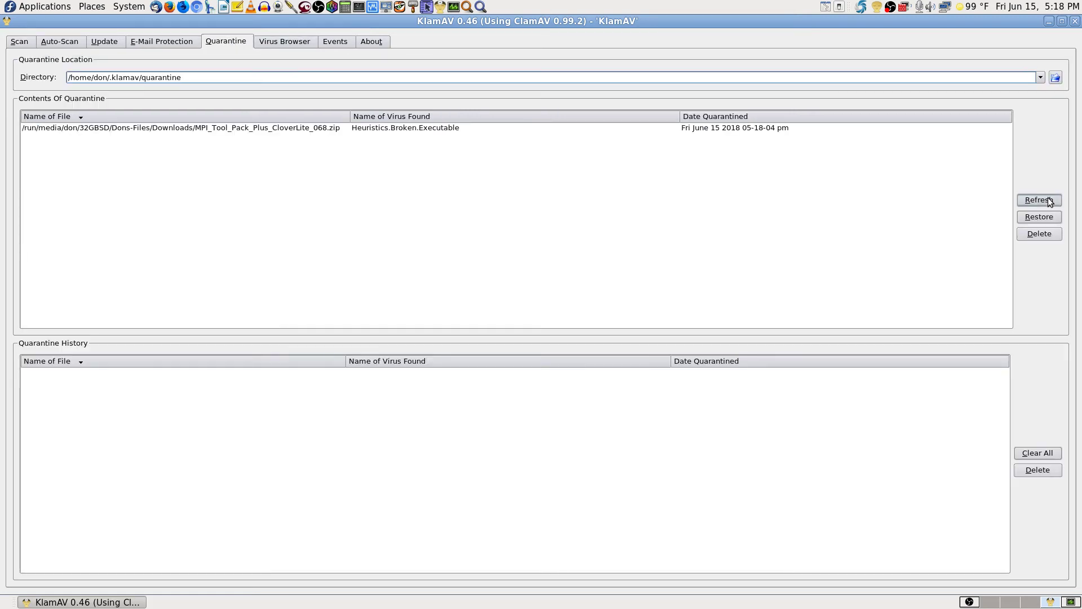
pyautogui.click(406, 128)
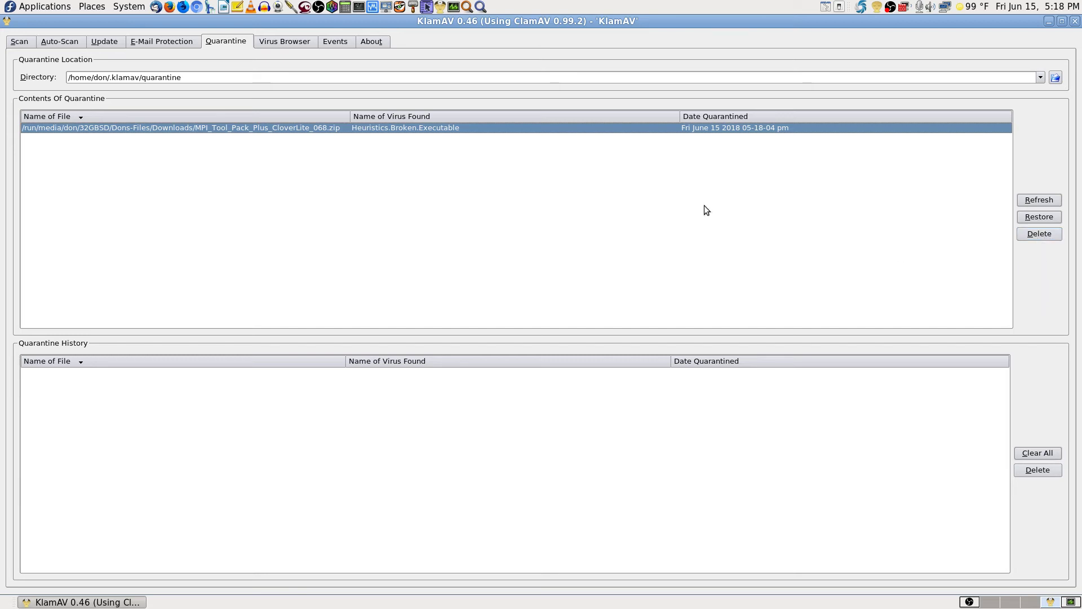
pyautogui.click(1050, 236)
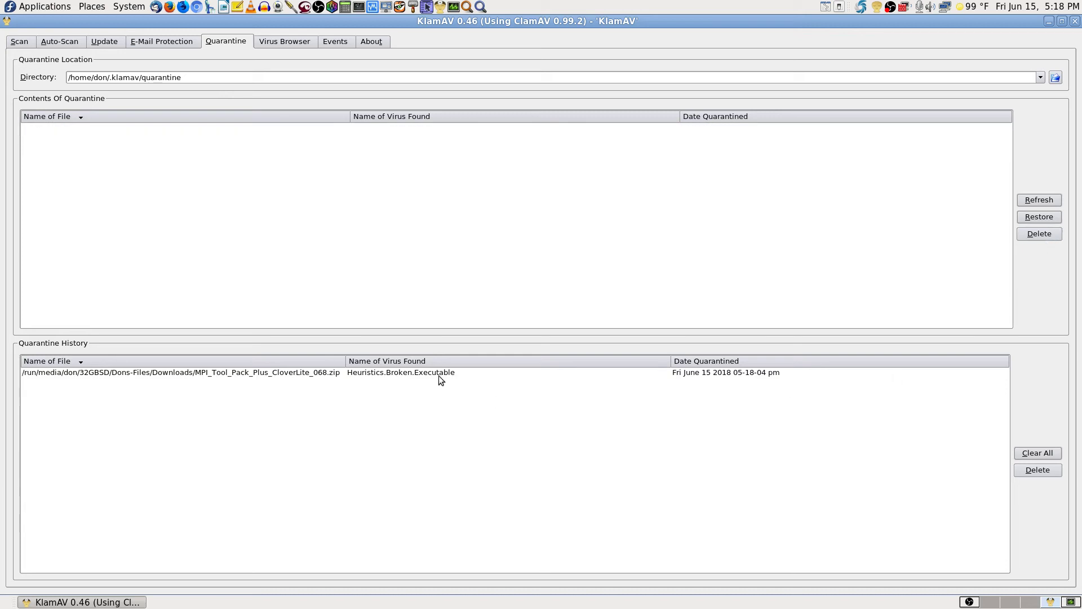
pyautogui.click(424, 377)
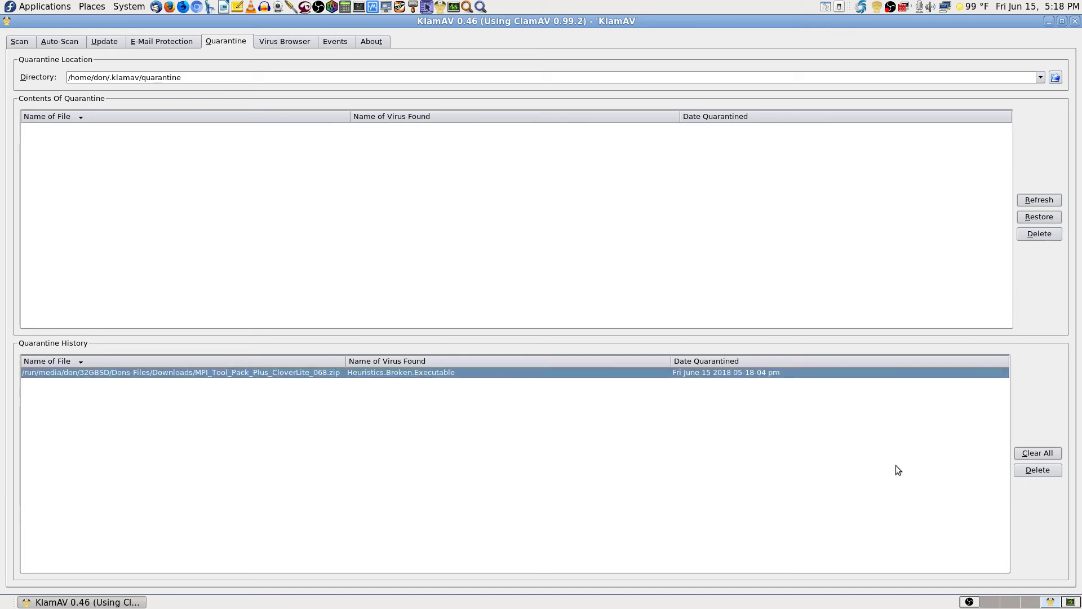
pyautogui.click(1050, 471)
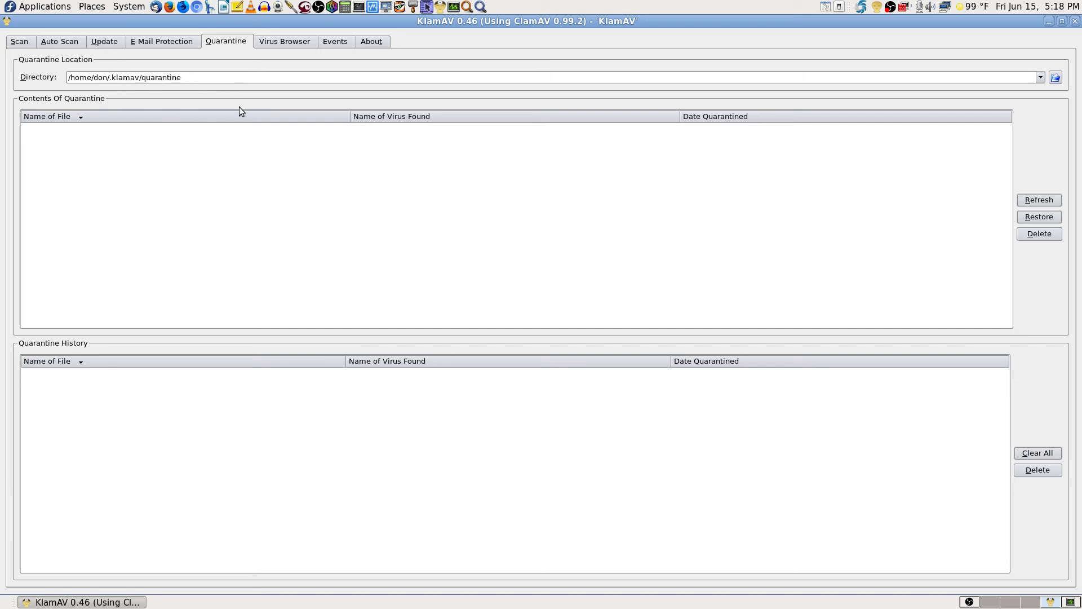
# - Close the Fri June 15 2018 04:56 pm scan results and close the KlamAV window, leaving it in the system tray
pyautogui.click(19, 43)
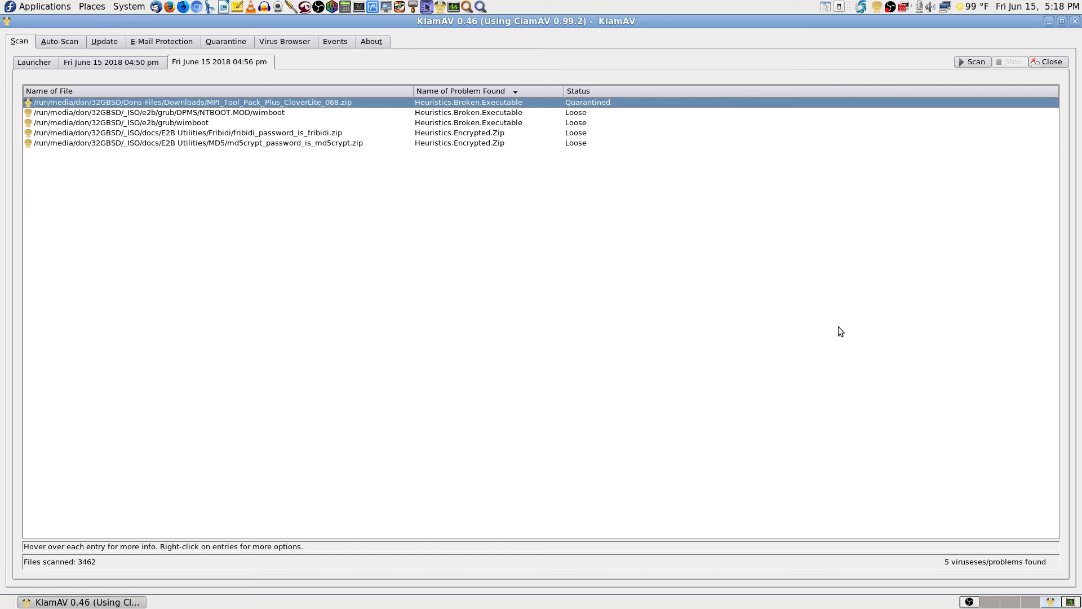
pyautogui.click(1064, 65)
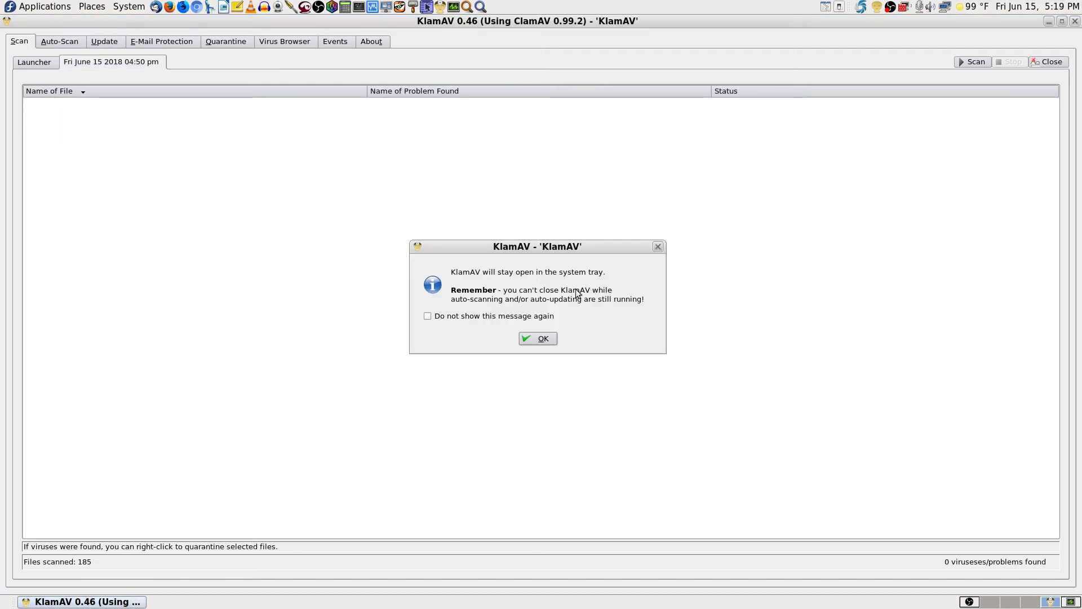
pyautogui.click(531, 336)
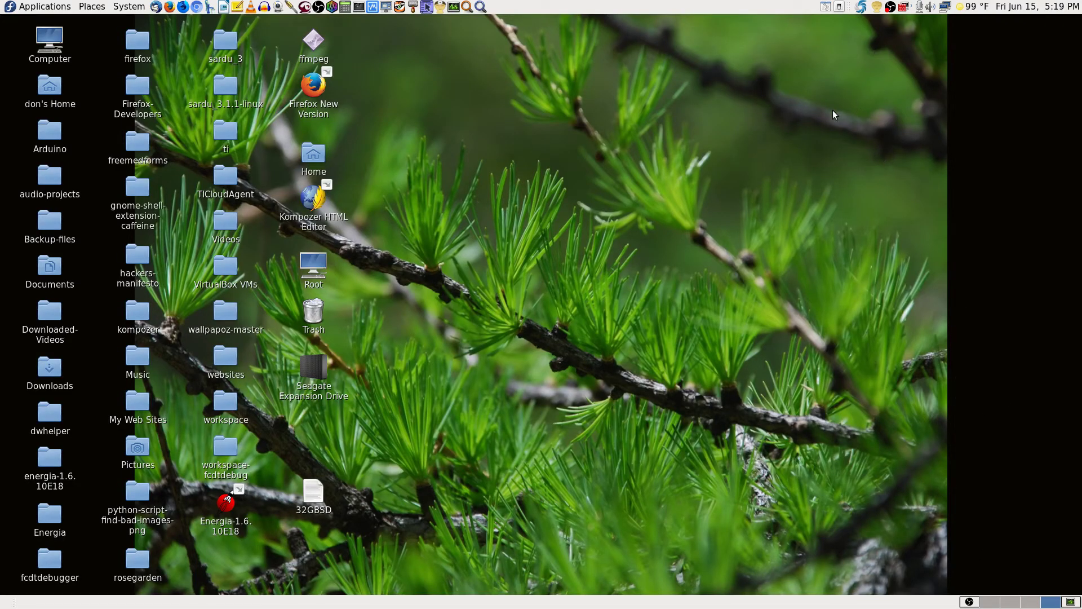
# - Bring up Shutter's main window, close the captured KlamAV screenshot from its session, and quit Shutter
pyautogui.rightClick(861, 10)
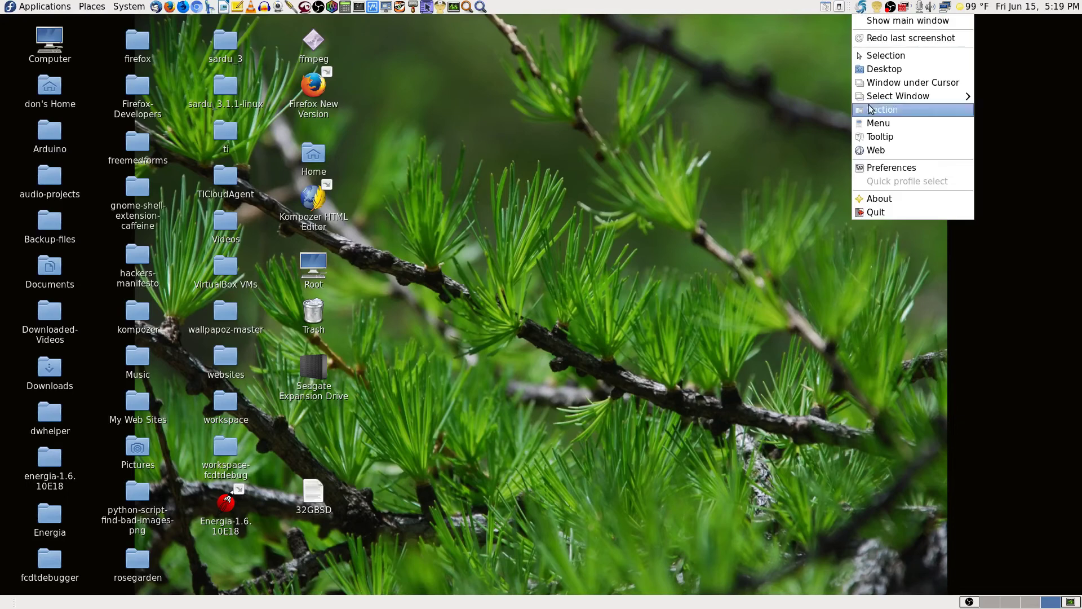
pyautogui.click(890, 18)
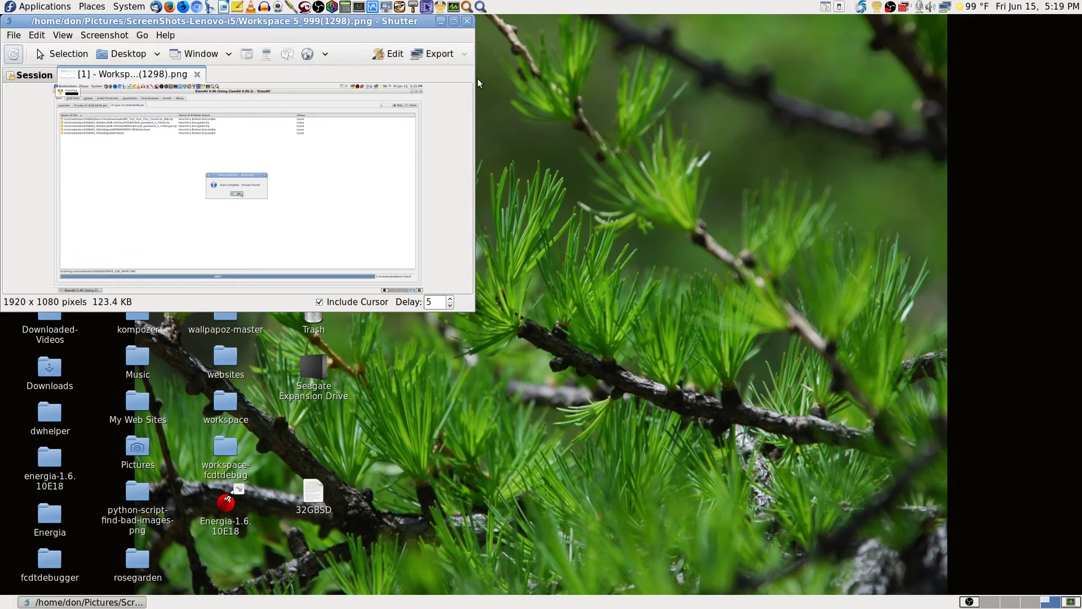
pyautogui.click(454, 22)
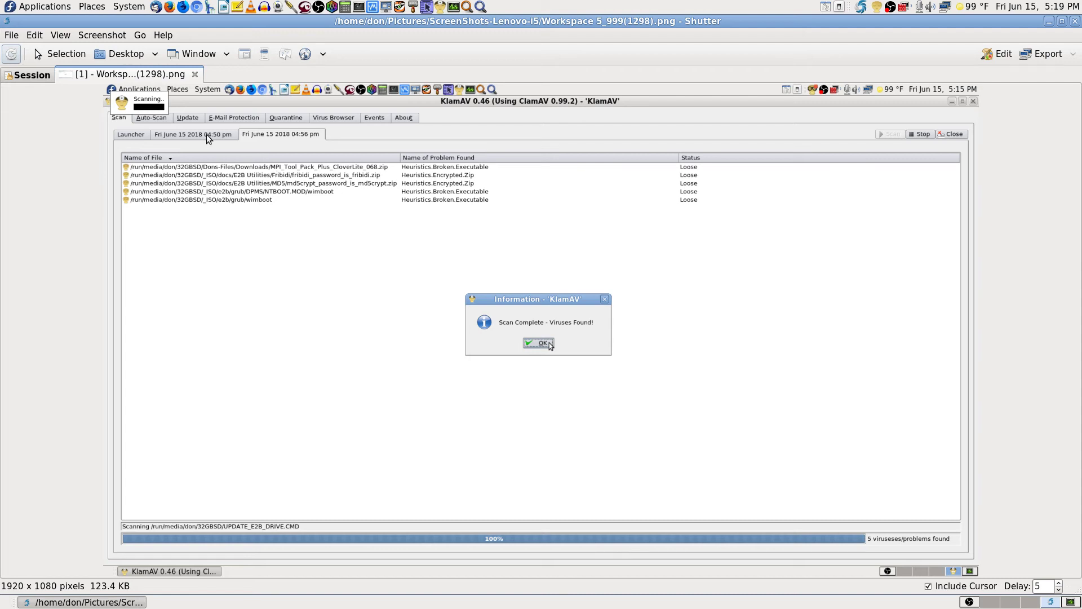
pyautogui.click(196, 75)
pyautogui.click(1075, 21)
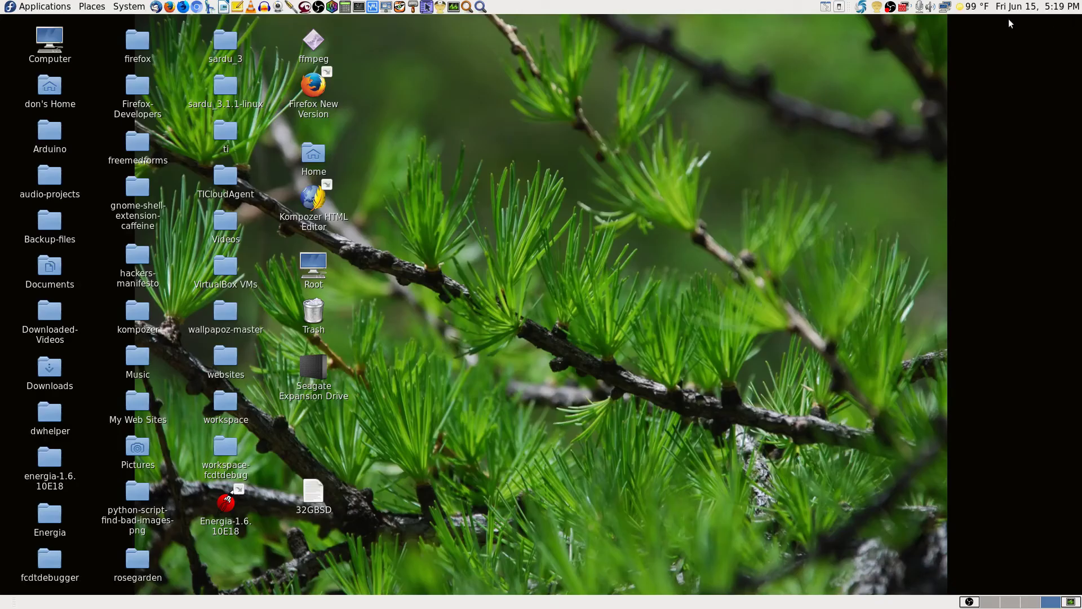
pyautogui.rightClick(858, 9)
pyautogui.click(883, 213)
# - Switch between System Monitor and OBS to check the running processes and the stream status
pyautogui.click(1069, 602)
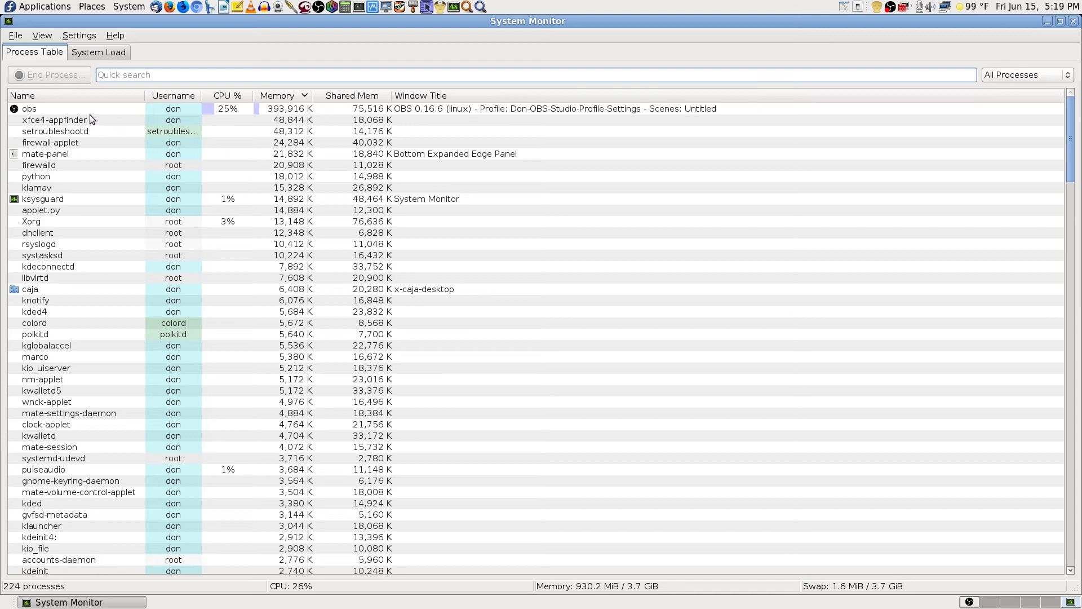
pyautogui.click(969, 602)
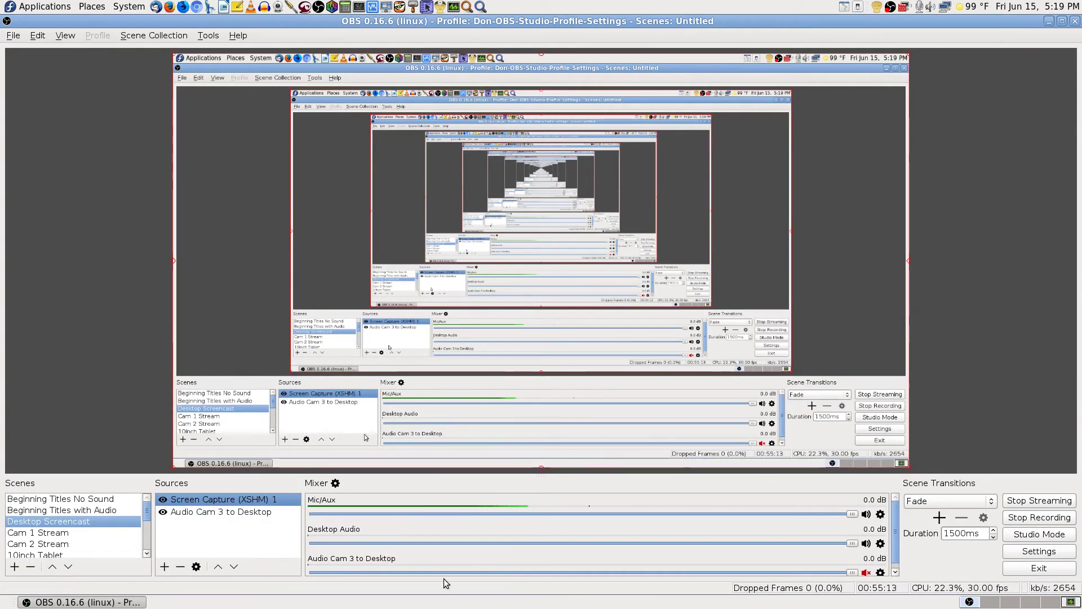
pyautogui.click(1031, 602)
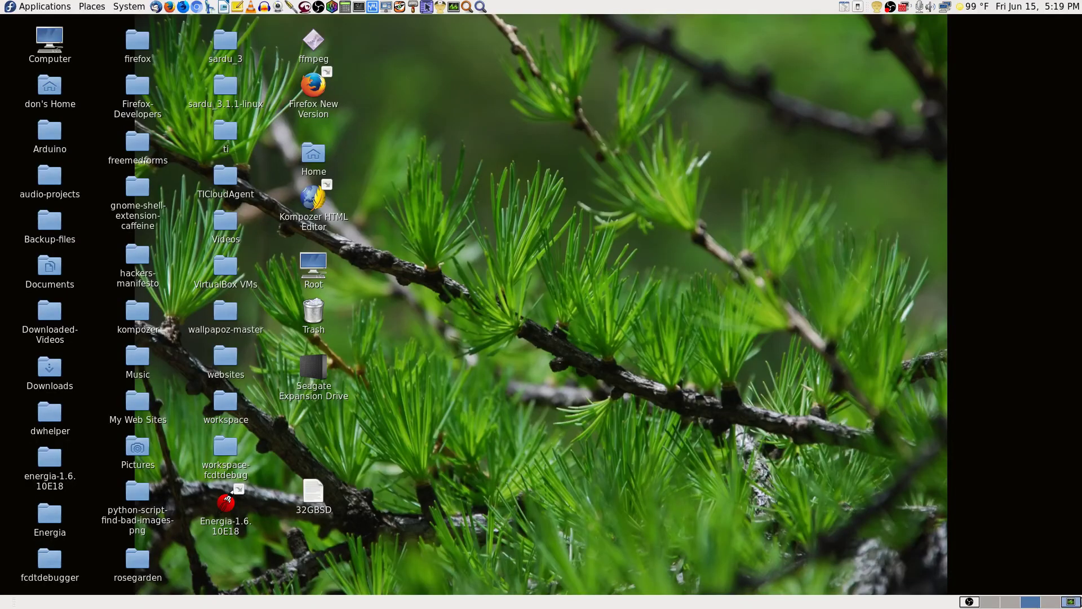
pyautogui.click(1075, 602)
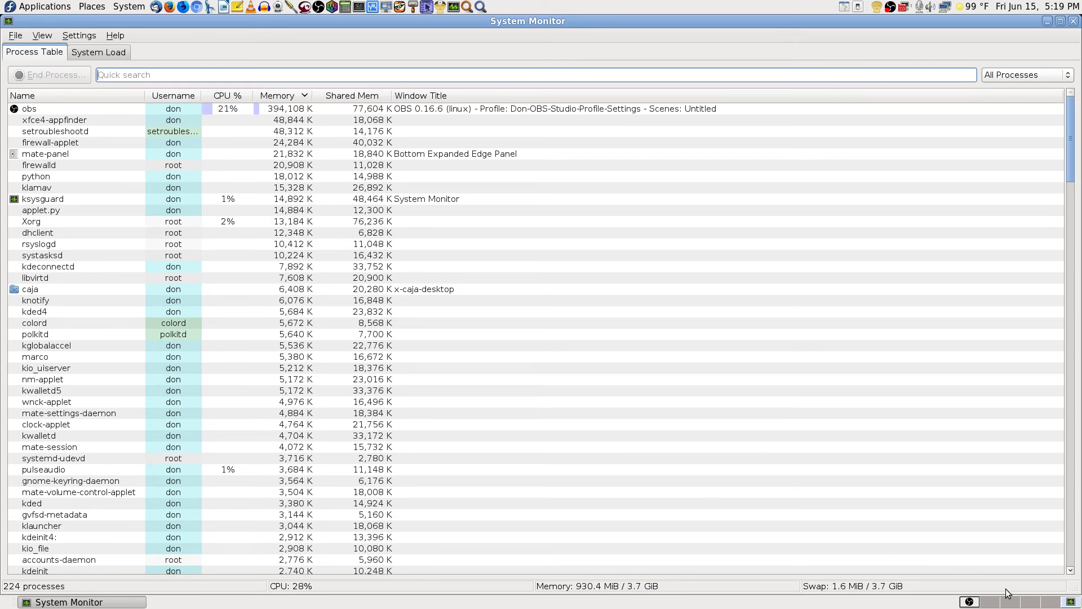
# - Return to the empty desktop workspace and eject the 32GBSD card
pyautogui.click(1030, 601)
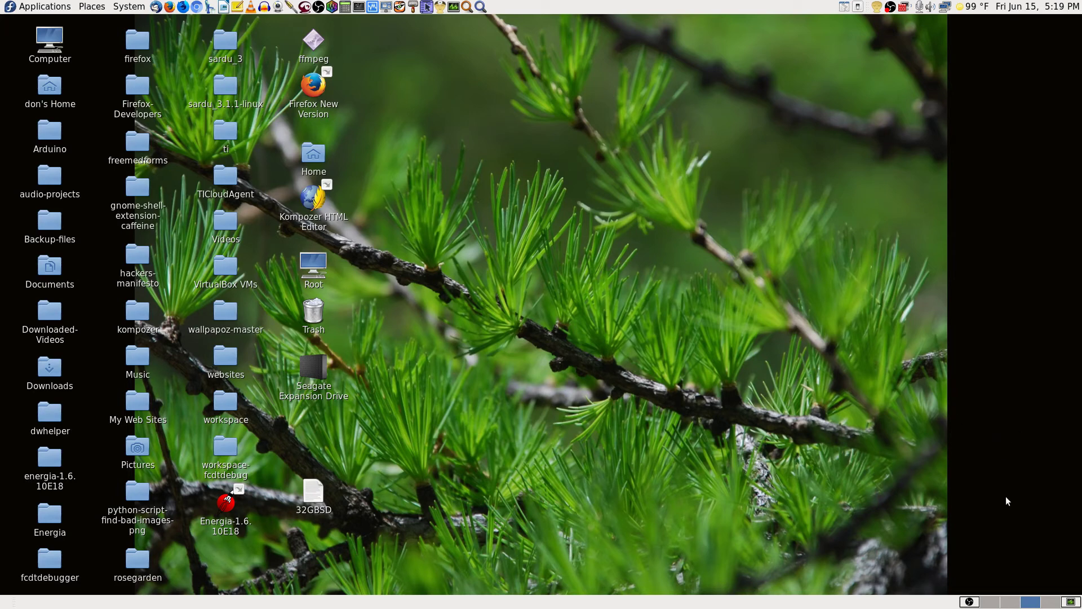
pyautogui.rightClick(313, 491)
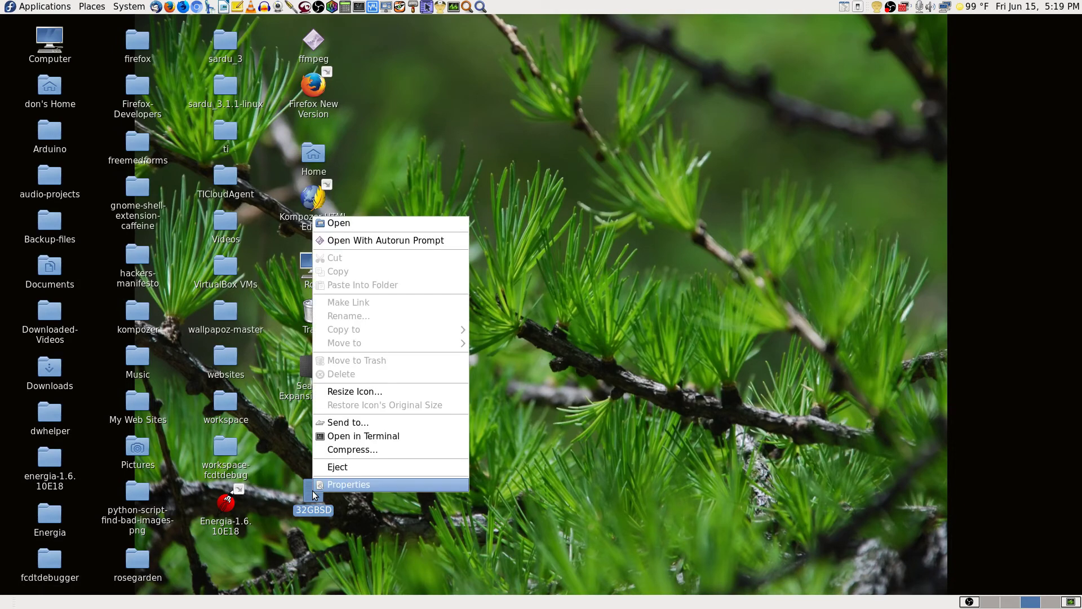
pyautogui.click(360, 467)
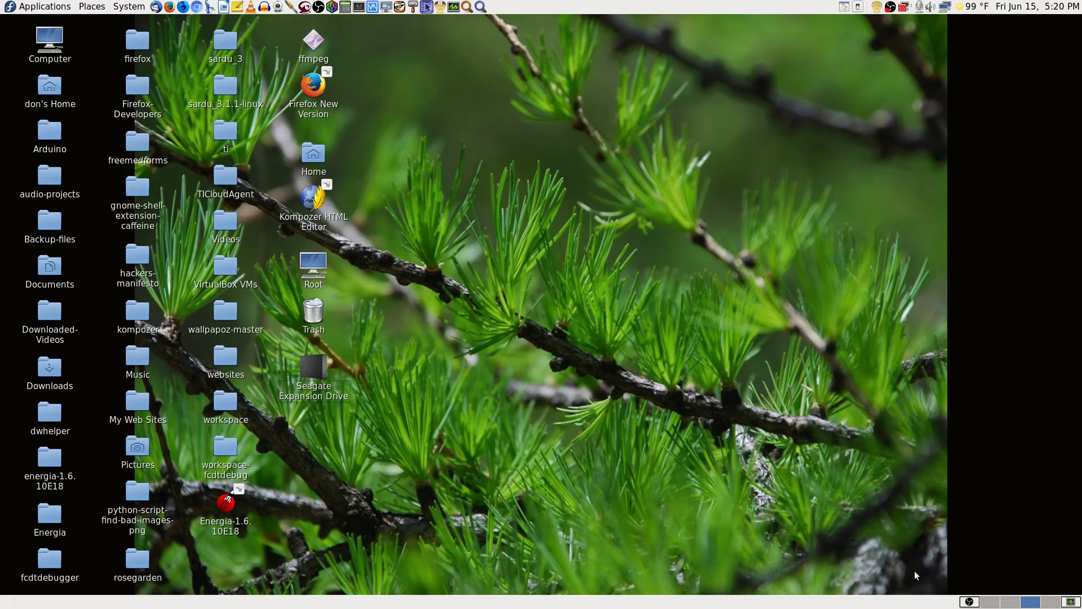
pyautogui.click(970, 602)
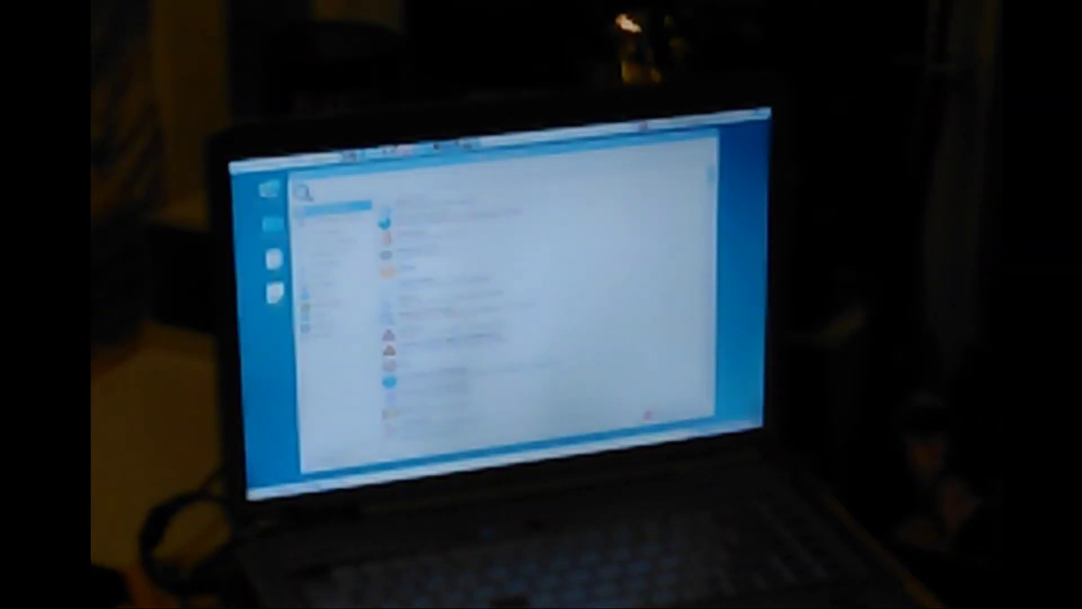
pyautogui.click(662, 417)
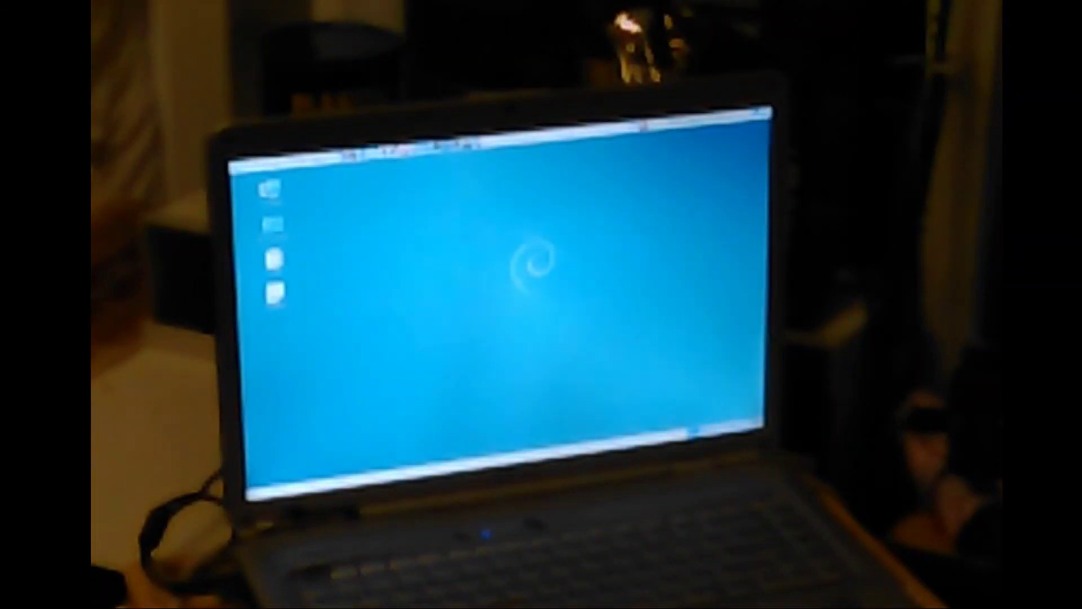
pyautogui.click(323, 161)
pyautogui.moveTo(349, 178)
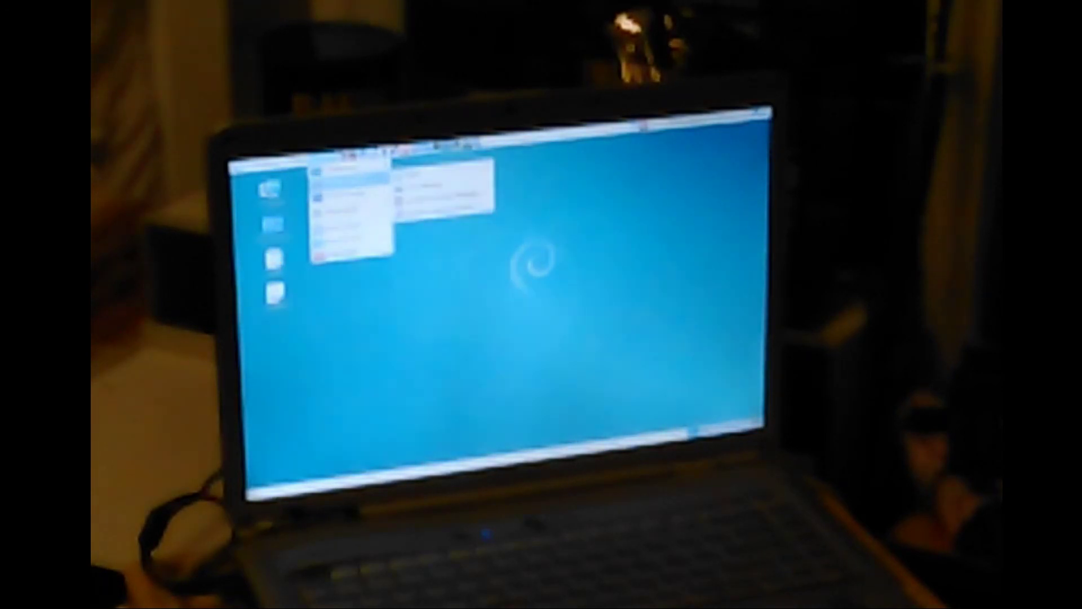
pyautogui.moveTo(445, 195)
pyautogui.click(541, 194)
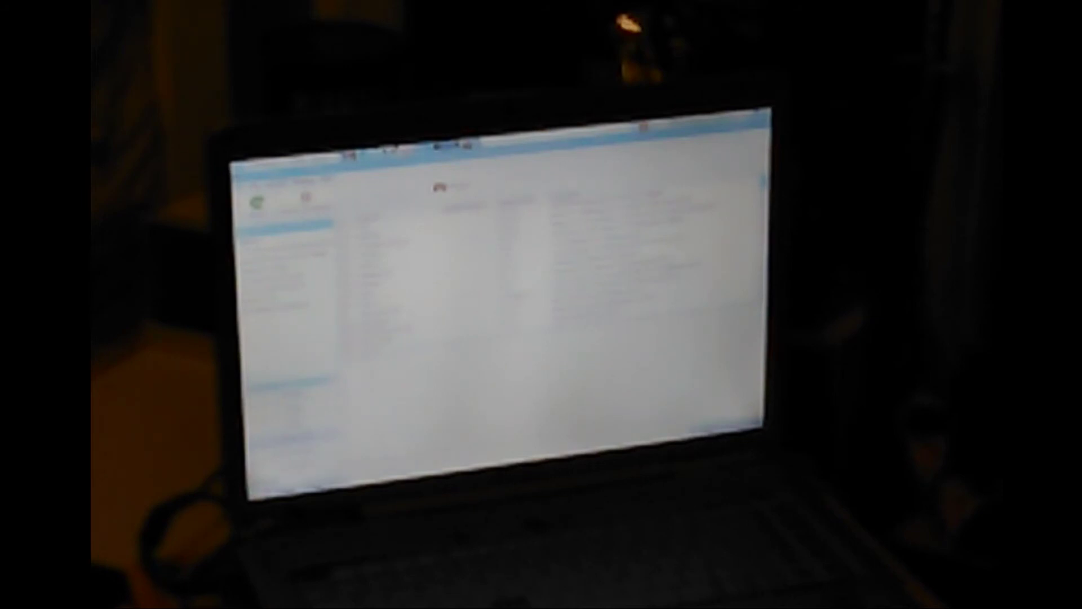
pyautogui.click(339, 227)
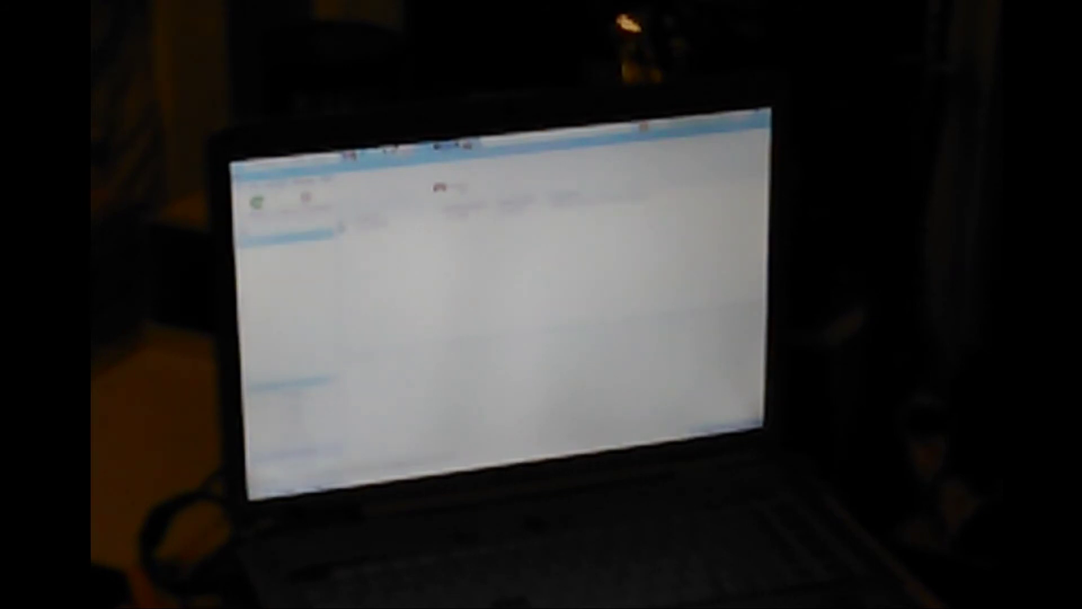